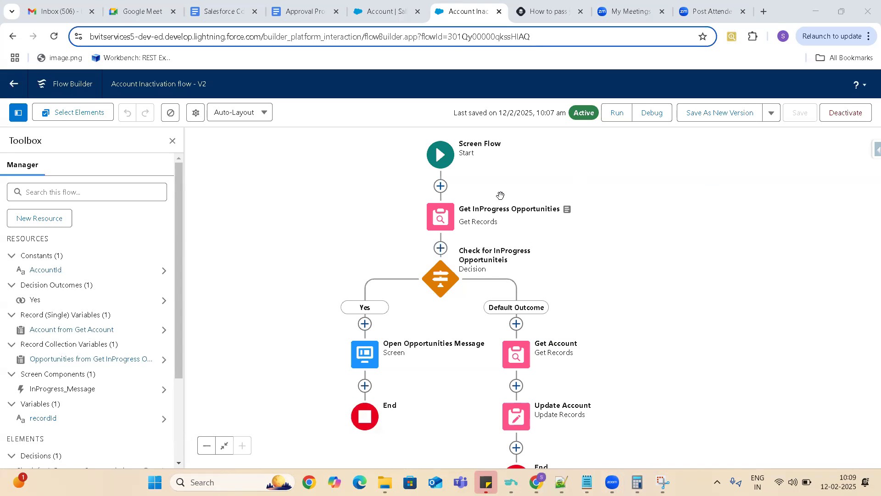
- Examine the filter conditions of the Get InProgress Opportunities element and the value stored in the AccountId constant
left_click(436, 216)
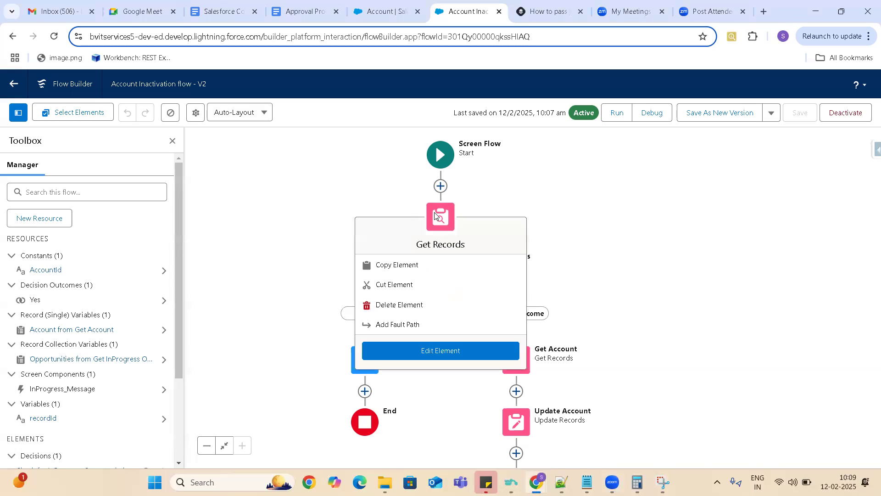
left_click(440, 350)
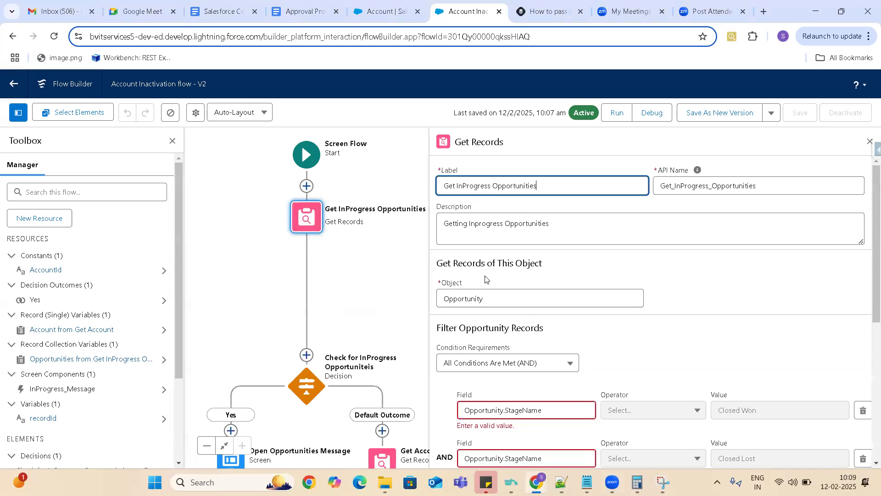
right_click(868, 206)
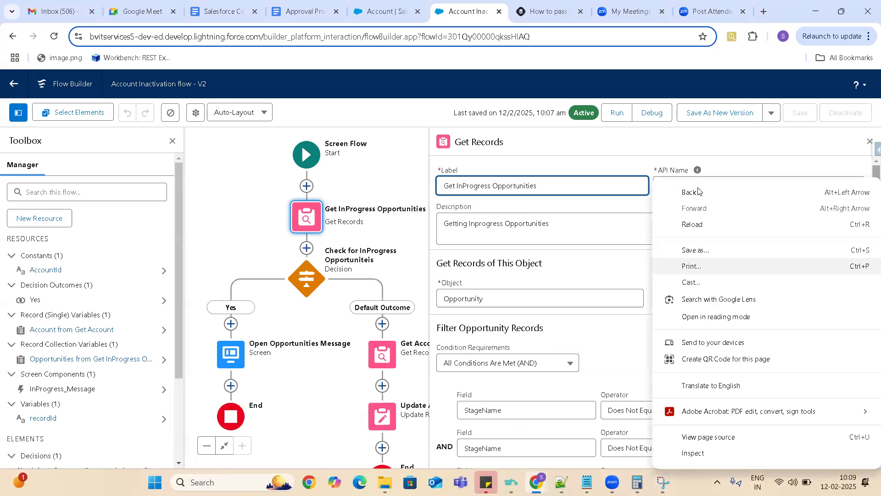
left_click(364, 161)
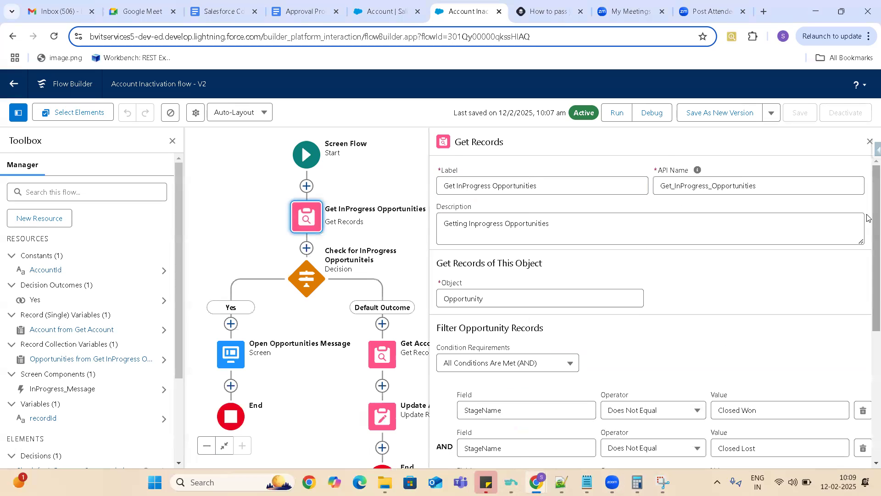
scroll(869, 301, "down", 5)
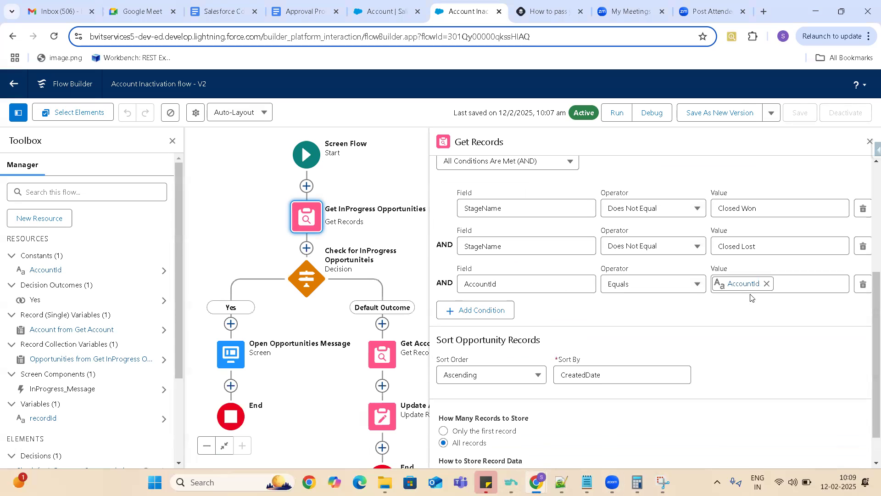
left_click(47, 269)
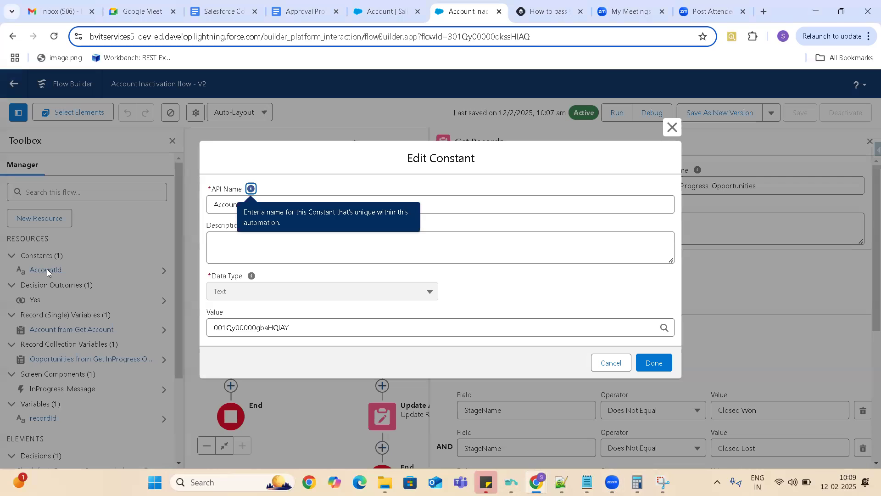
double_click(276, 327)
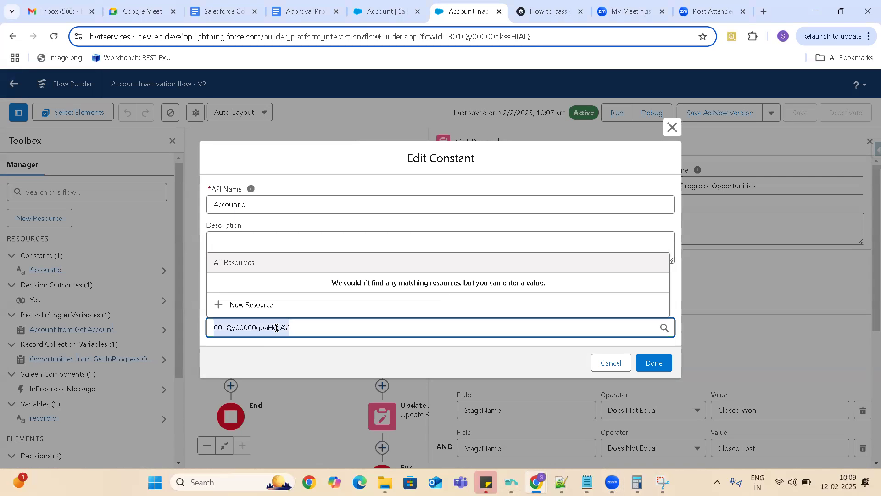
left_click(612, 363)
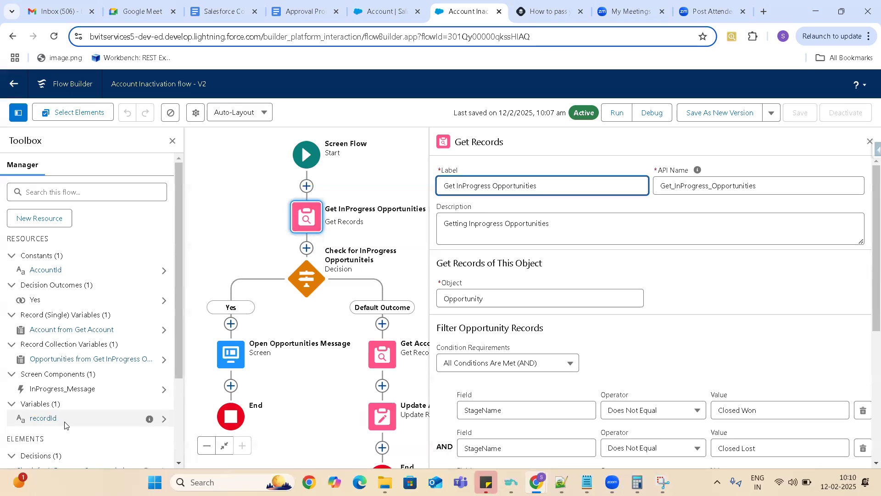
- Delete the existing recordId variable and begin a new Variable resource with the API name recordId
left_click(164, 419)
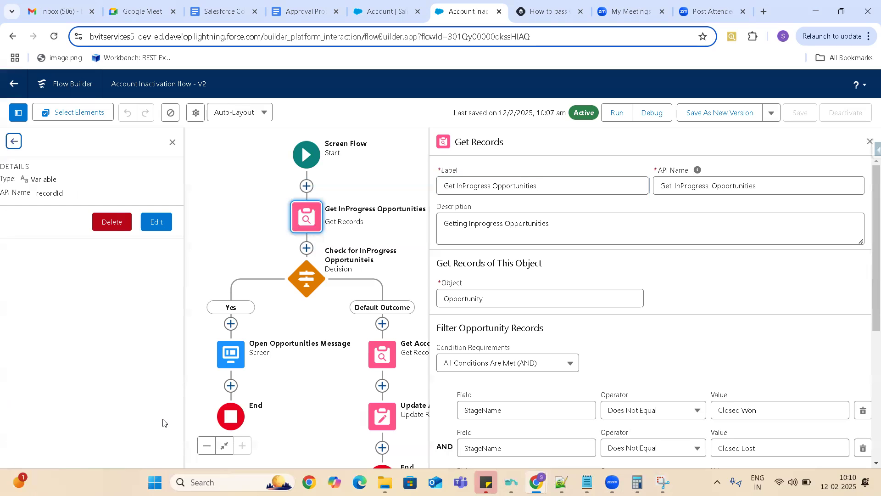
left_click(120, 226)
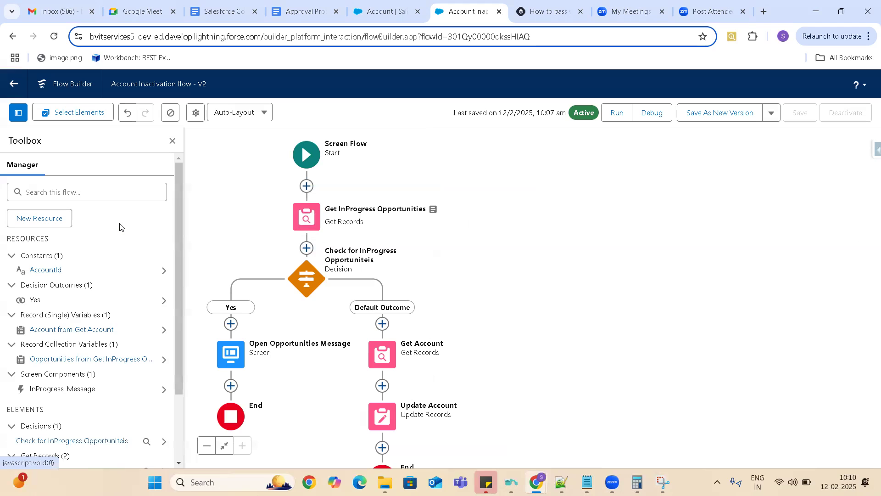
left_click(47, 222)
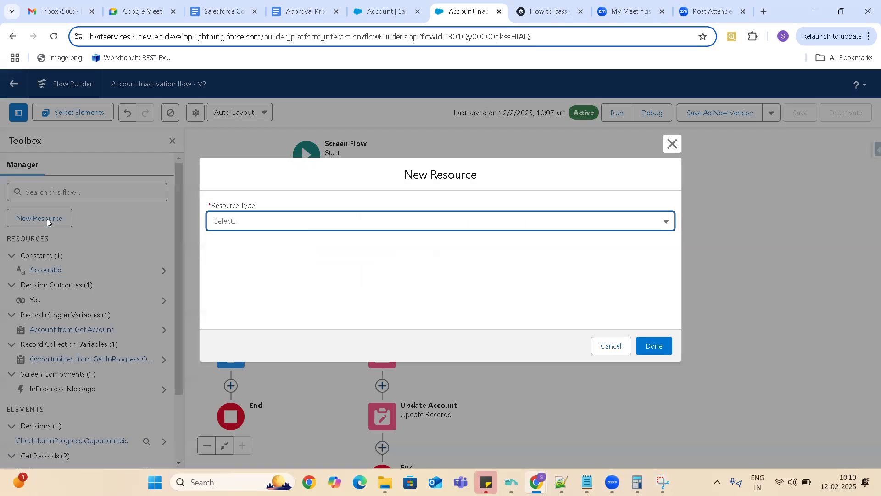
left_click(293, 222)
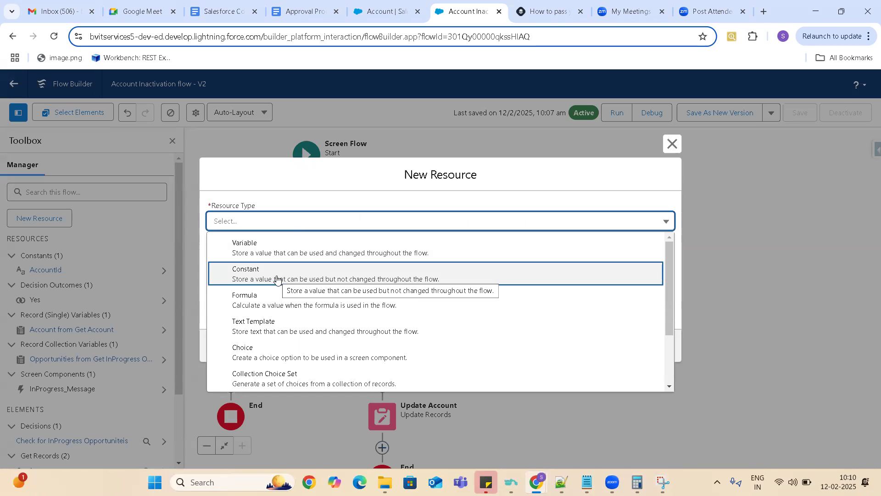
left_click(280, 253)
left_click(268, 235)
type("re")
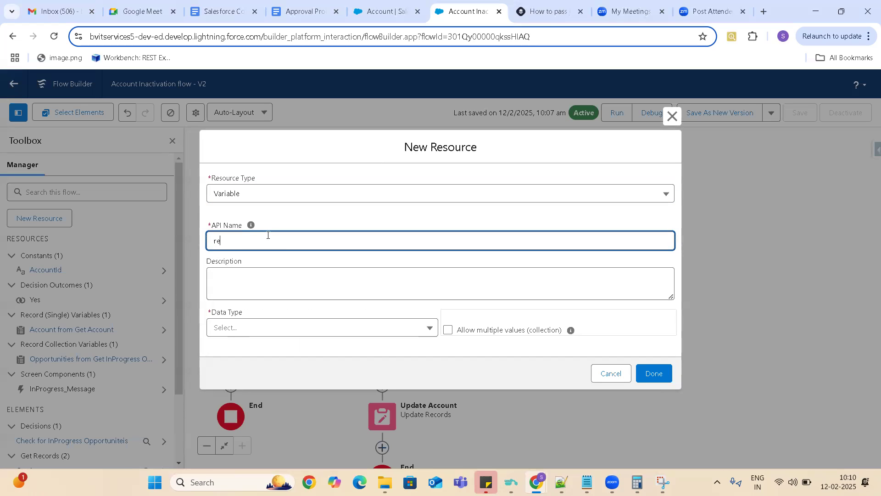
type("cordId")
- Give the new recordId variable the Text data type, make it available for input, and finish creating it
left_click(252, 285)
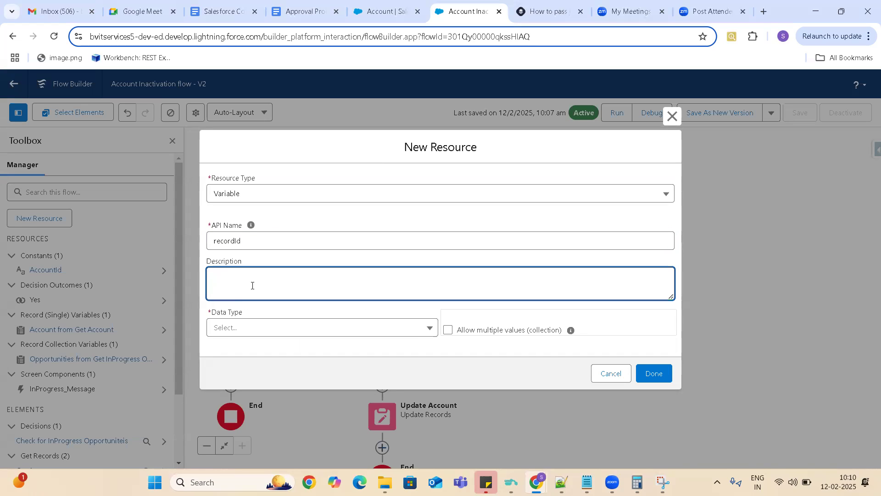
left_click(261, 330)
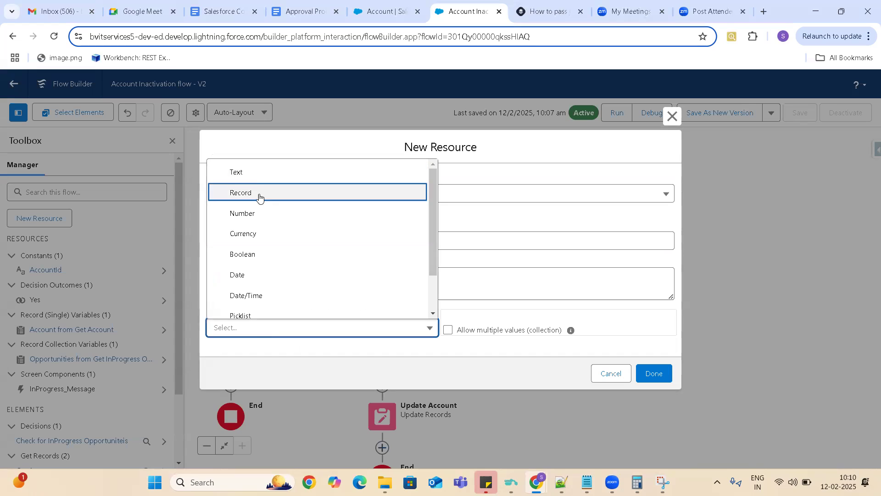
left_click(256, 172)
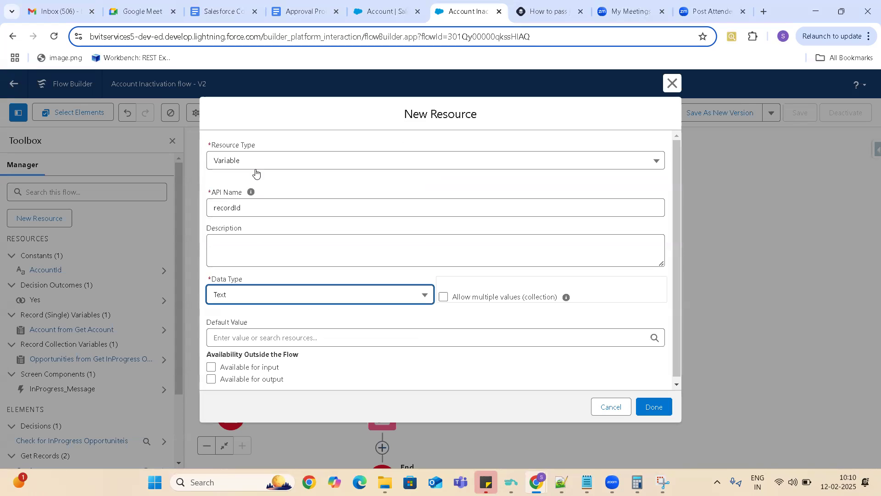
left_click(211, 368)
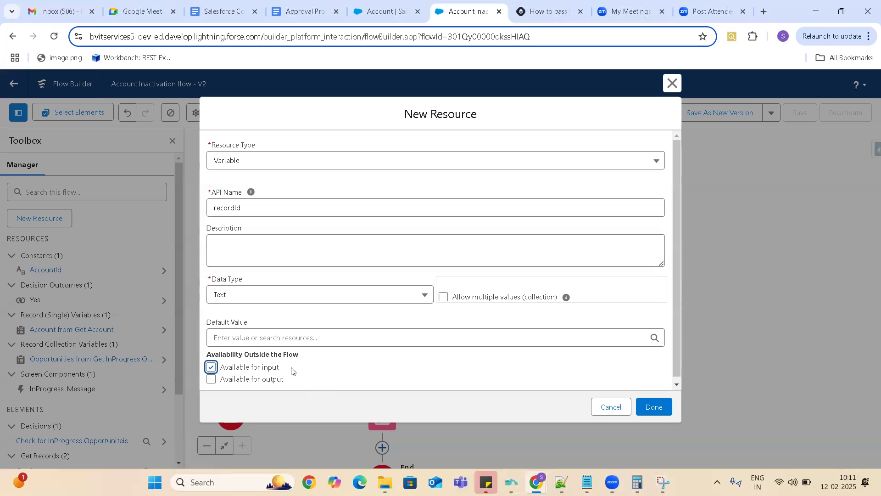
left_click(653, 407)
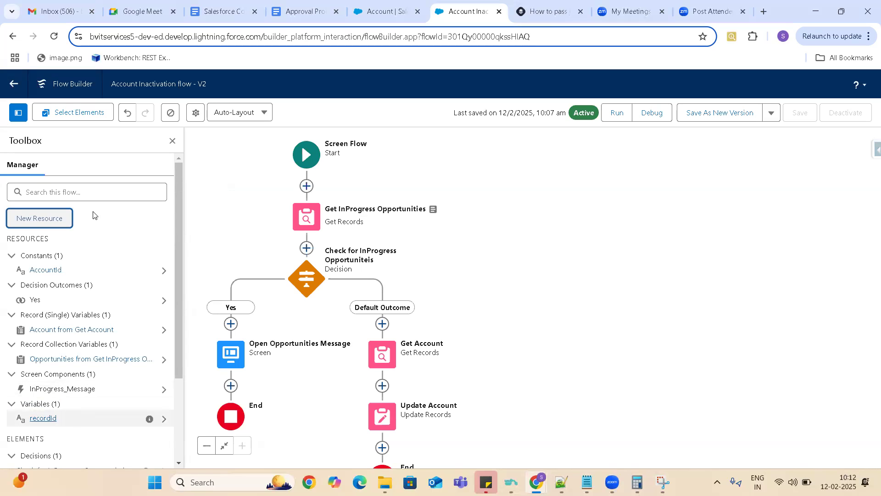
- Reload the flow to discard the unsaved variable changes and show the toolbox again
left_click(54, 39)
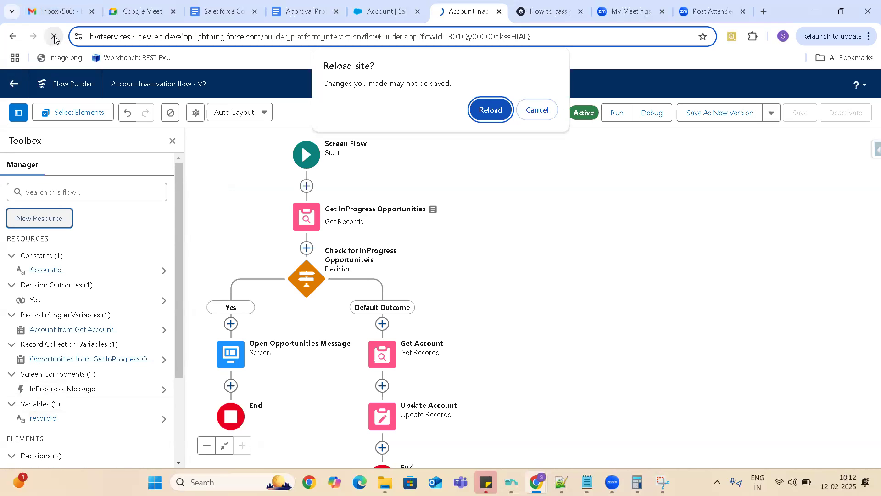
left_click(491, 114)
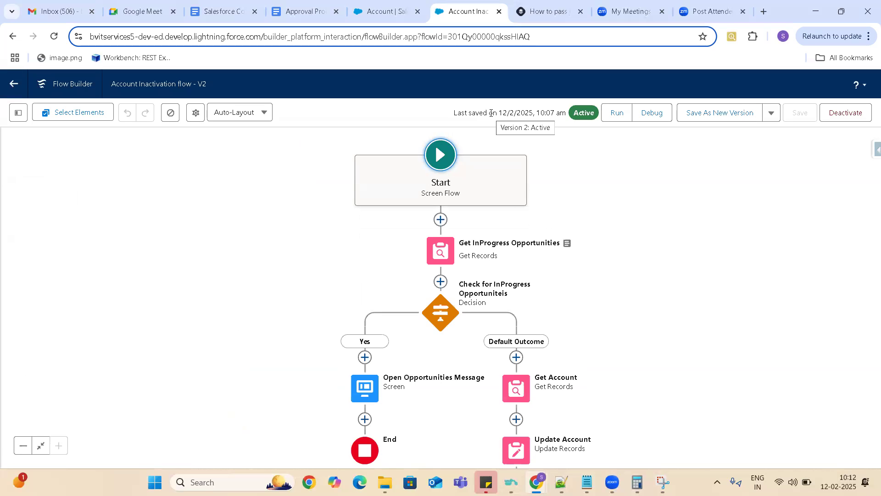
left_click(18, 114)
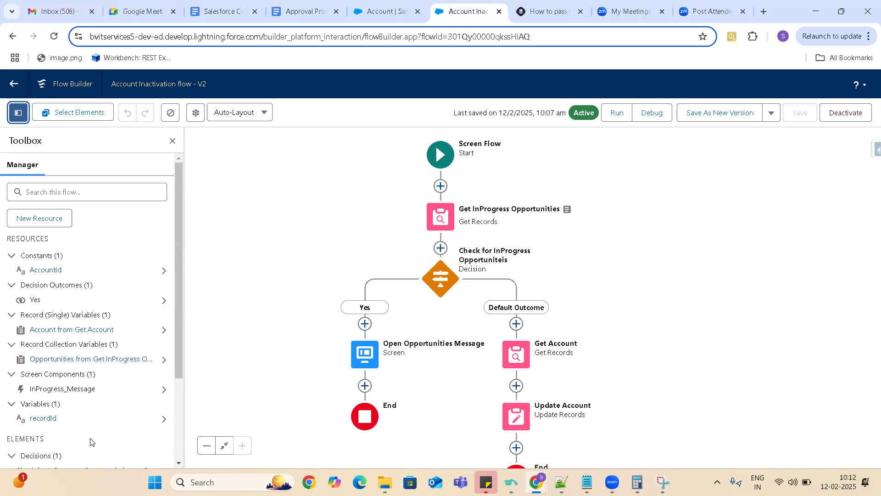
- From the Account object's Lightning record pages in Setup, open Account Record Page for editing
left_click(387, 14)
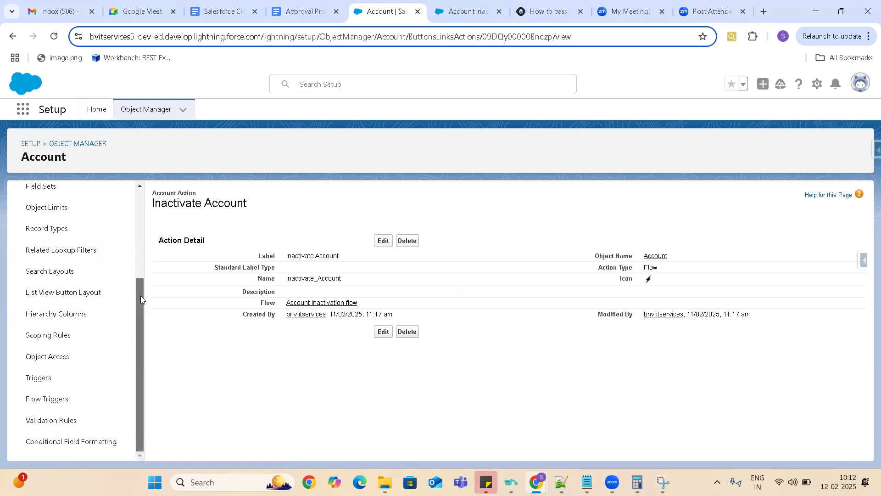
left_click_drag(140, 300, 136, 237)
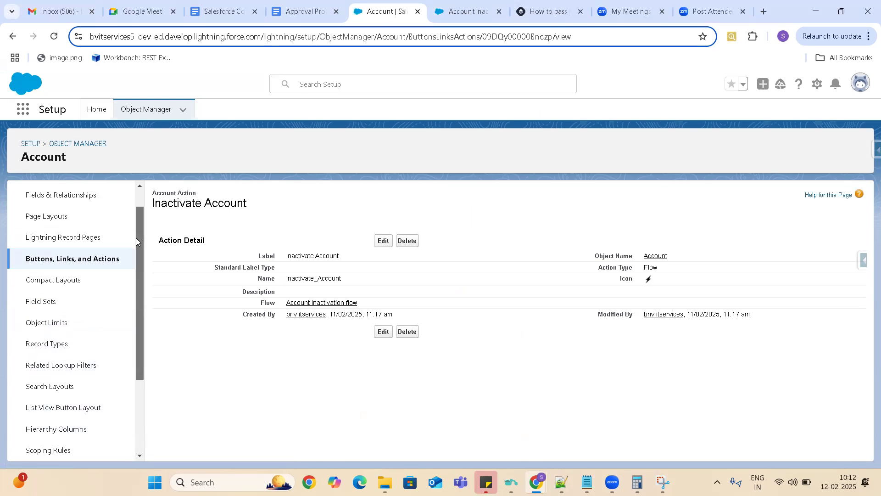
left_click(64, 250)
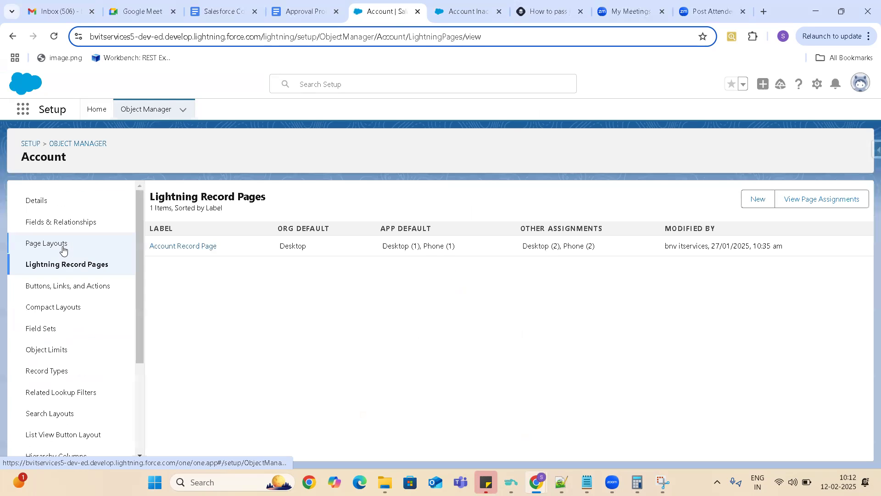
left_click(203, 251)
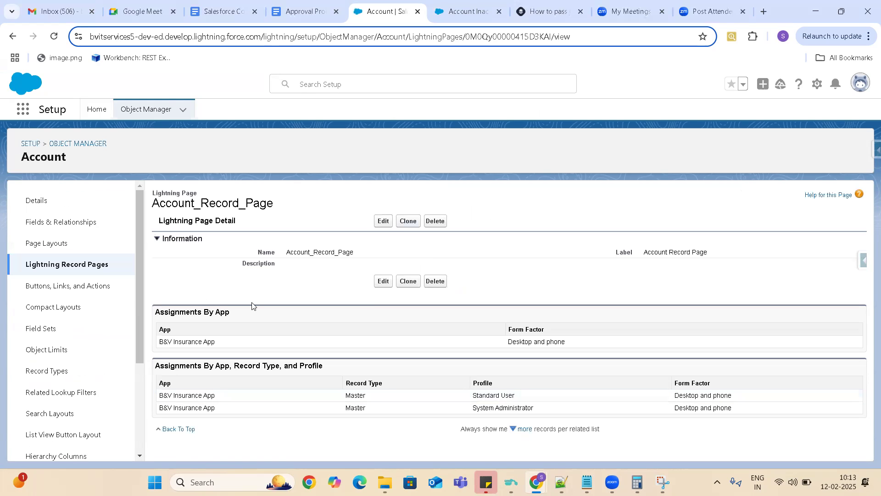
left_click(384, 223)
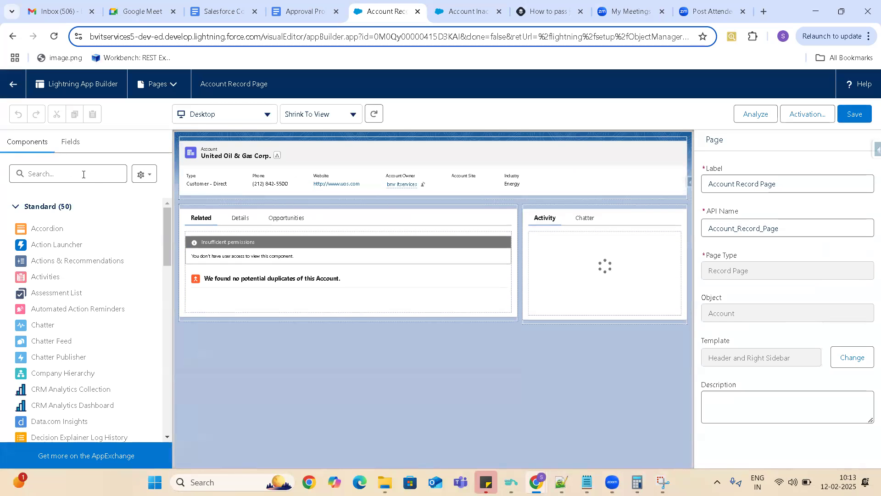
- Find the Flow component and add it to the record page's sidebar, beneath the activity timeline
left_click(83, 174)
type("flow")
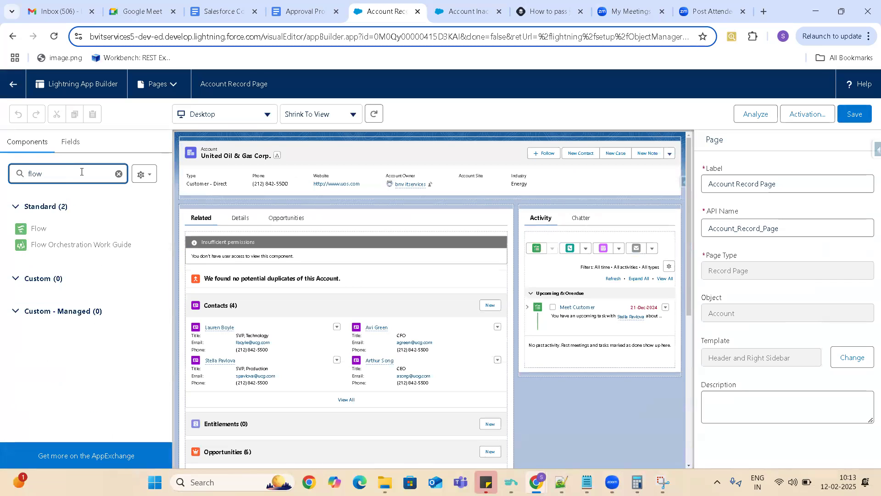
left_click(40, 229)
left_click_drag(40, 230, 567, 362)
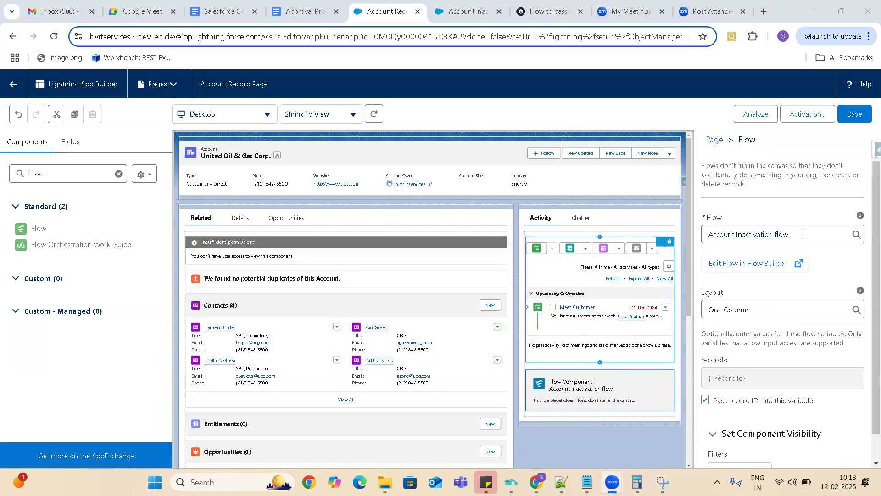
- Choose Account Inactivation flow for the Flow component, check its recordId input, and save the page
left_click(819, 229)
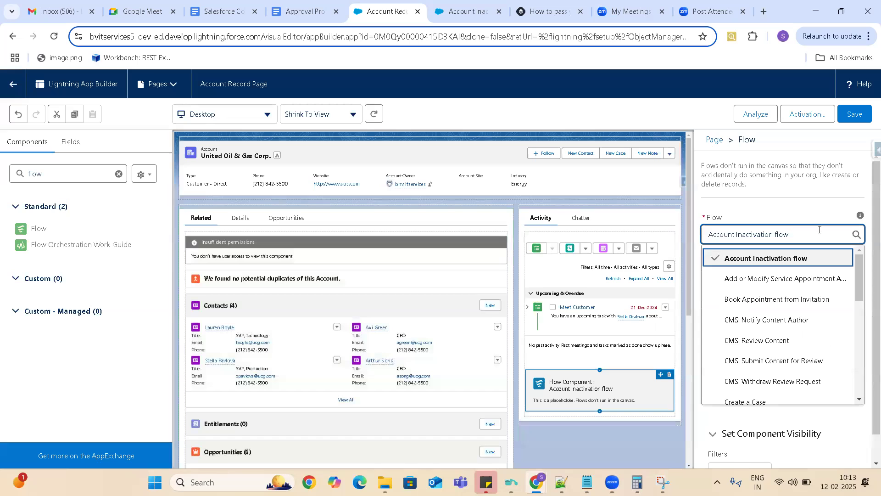
left_click(766, 260)
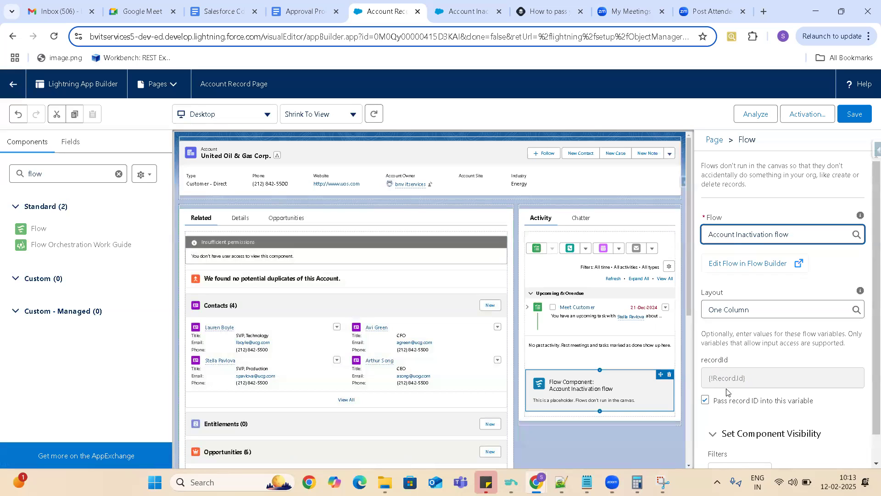
left_click(747, 381)
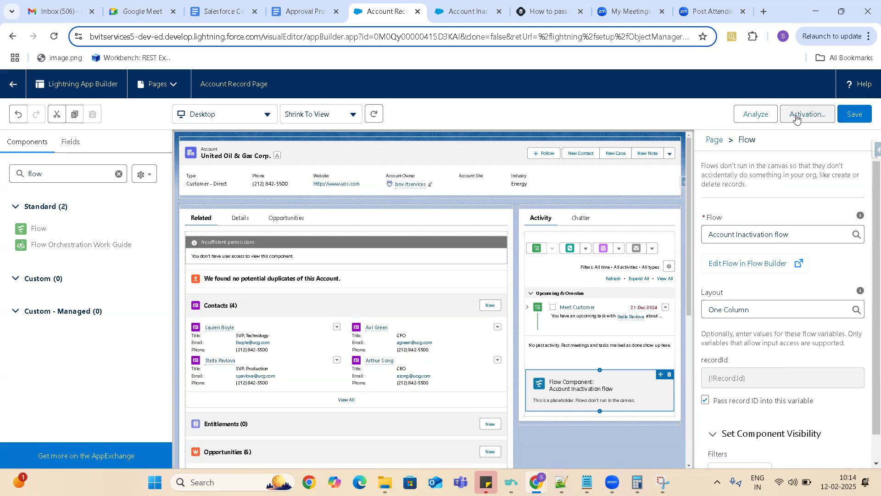
left_click(855, 116)
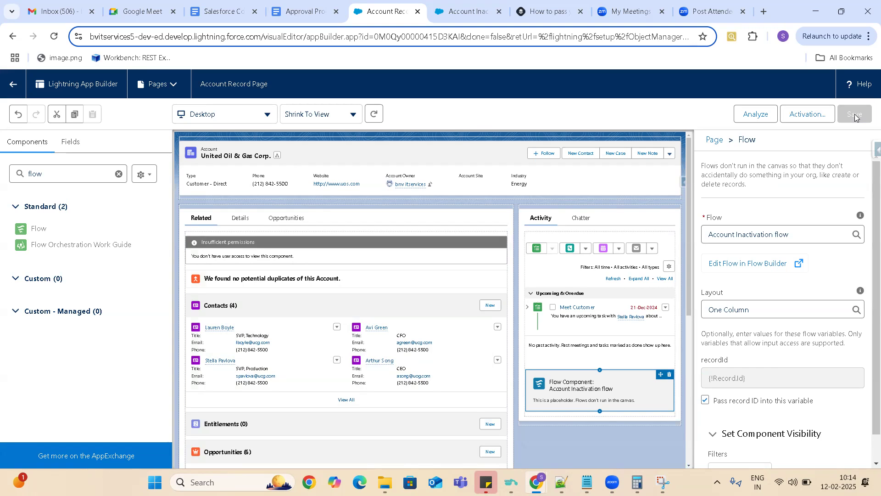
- Review the org default and app default activation assignments of Account Record Page, leave them as they are, and save the page again
left_click(808, 115)
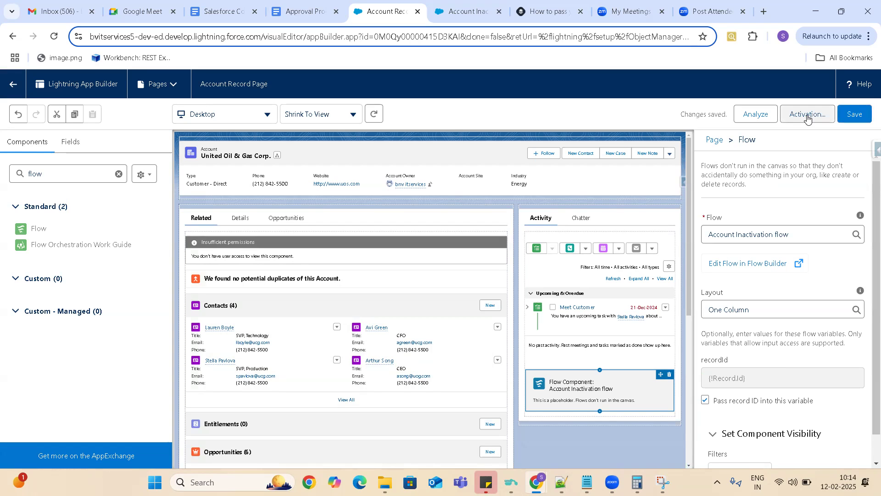
left_click(808, 116)
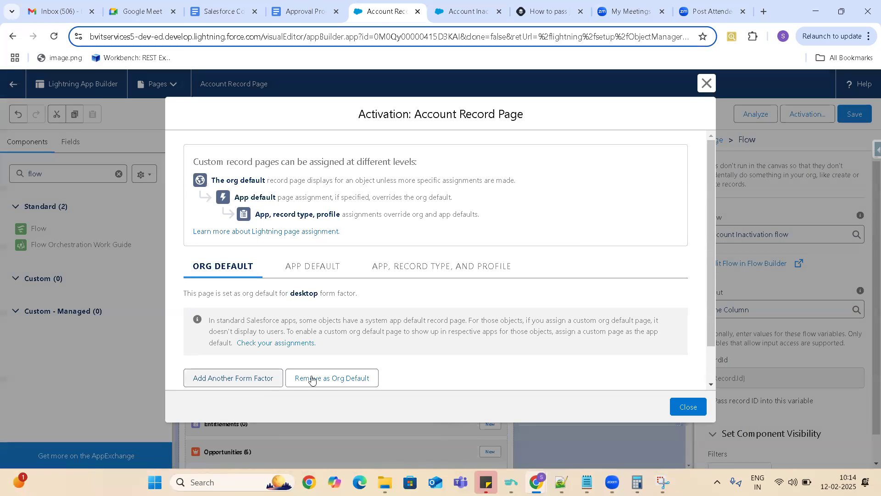
left_click(712, 383)
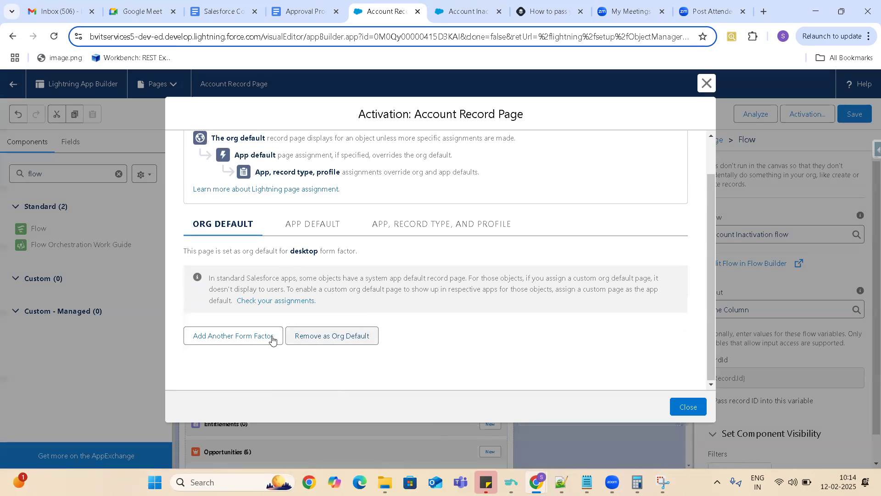
left_click(311, 227)
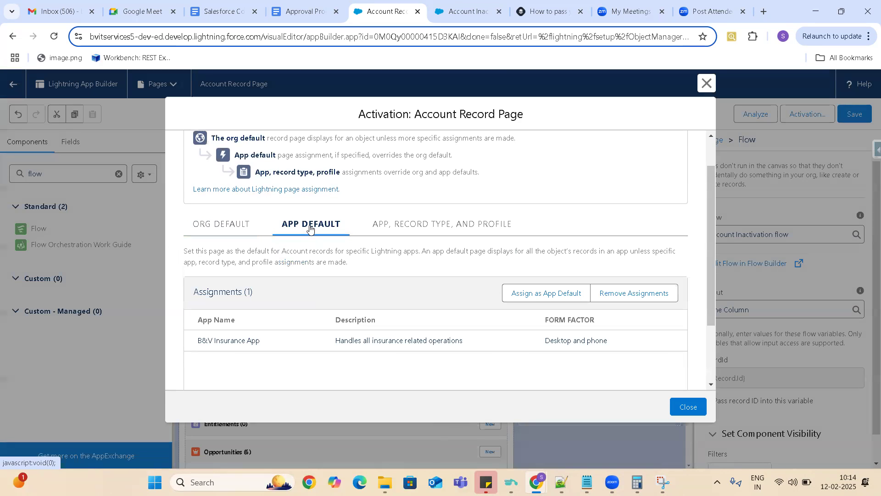
left_click(539, 295)
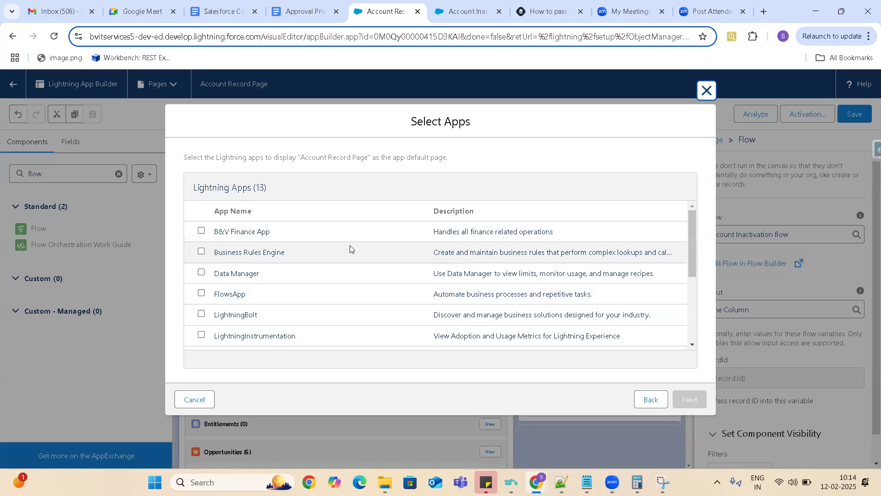
left_click(651, 400)
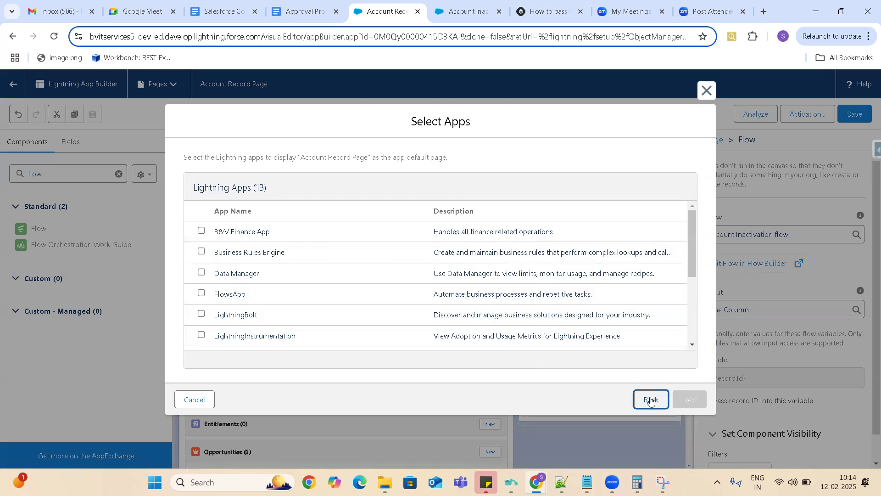
left_click(223, 265)
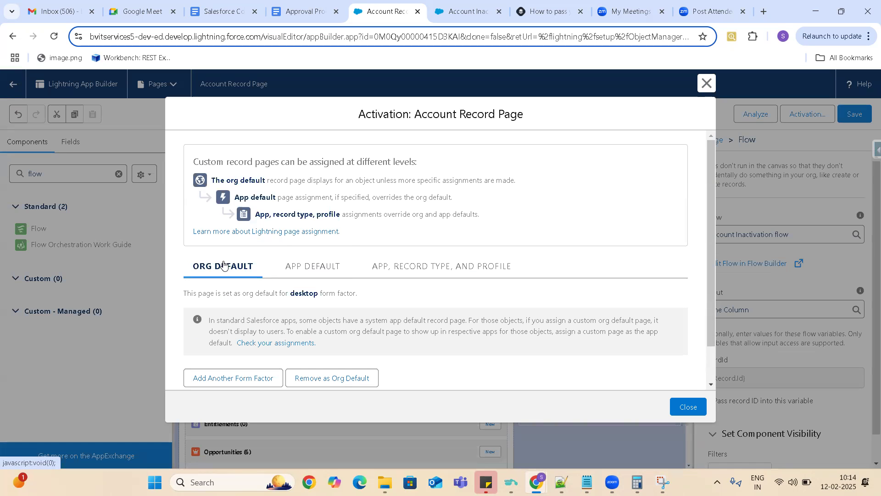
left_click(711, 385)
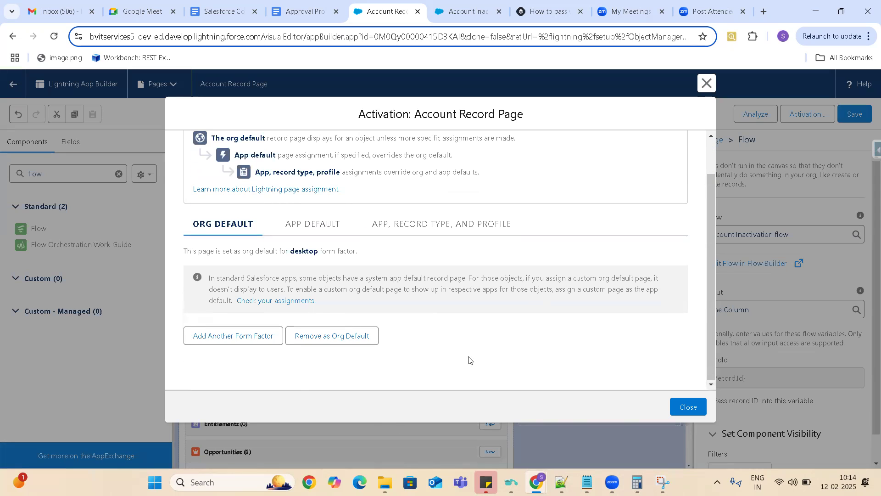
left_click(686, 408)
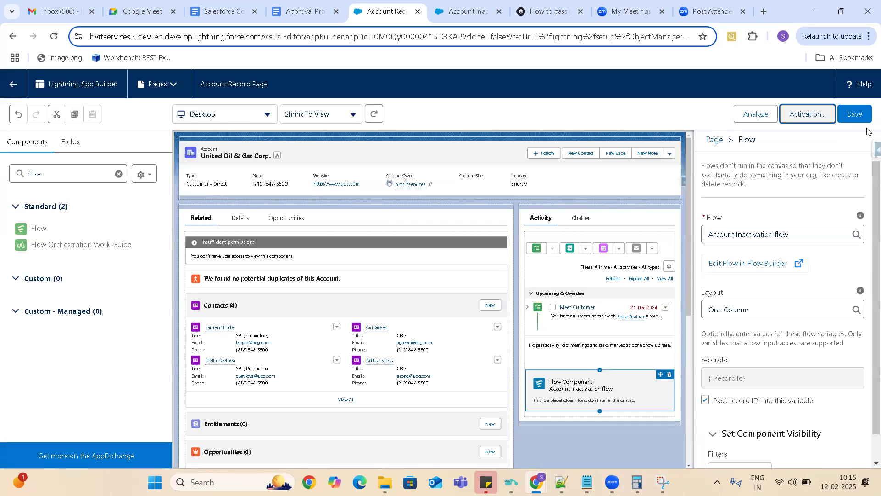
left_click(855, 119)
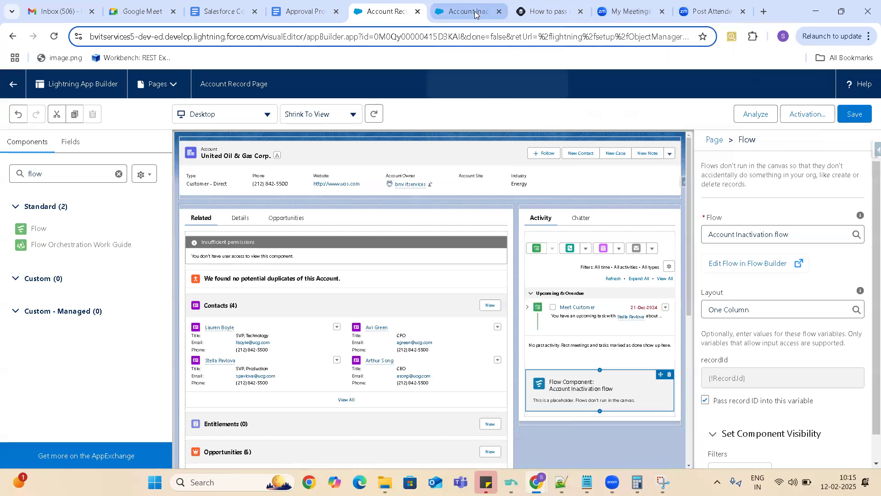
- Switch to the Account Inactivation flow, reload it, and open the Get InProgress Opportunities element for editing
mouse_move(475, 14)
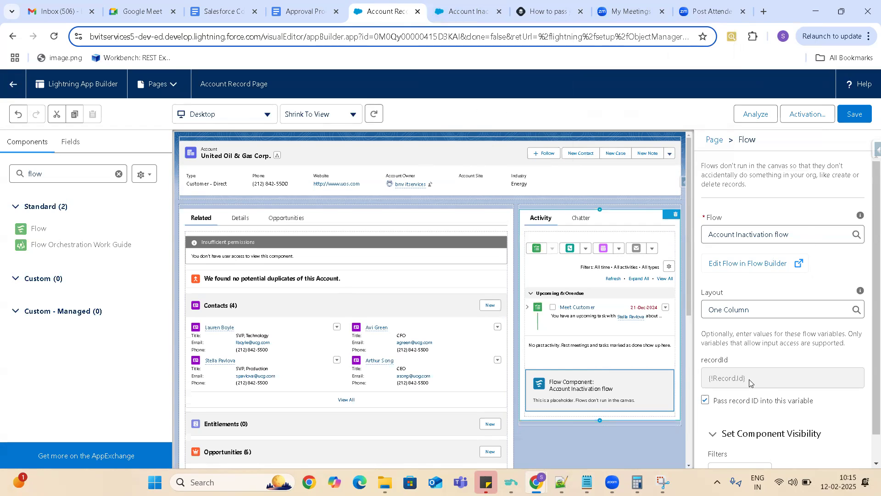
left_click(463, 8)
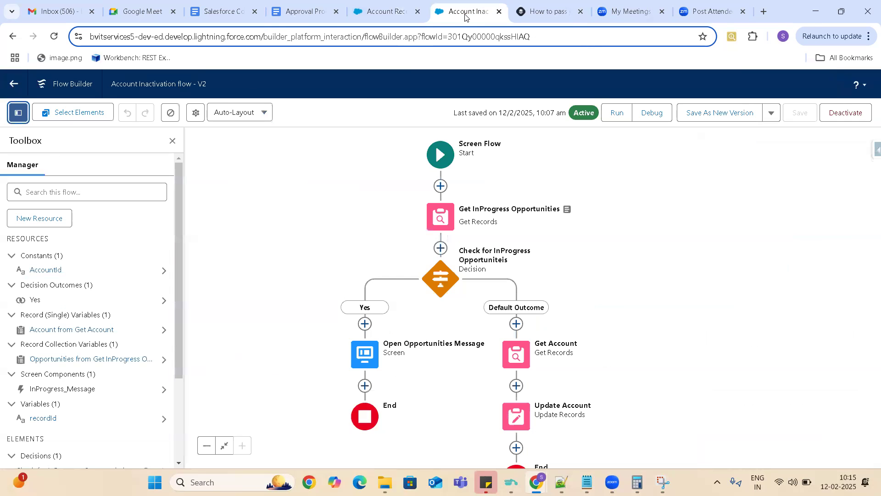
left_click(50, 39)
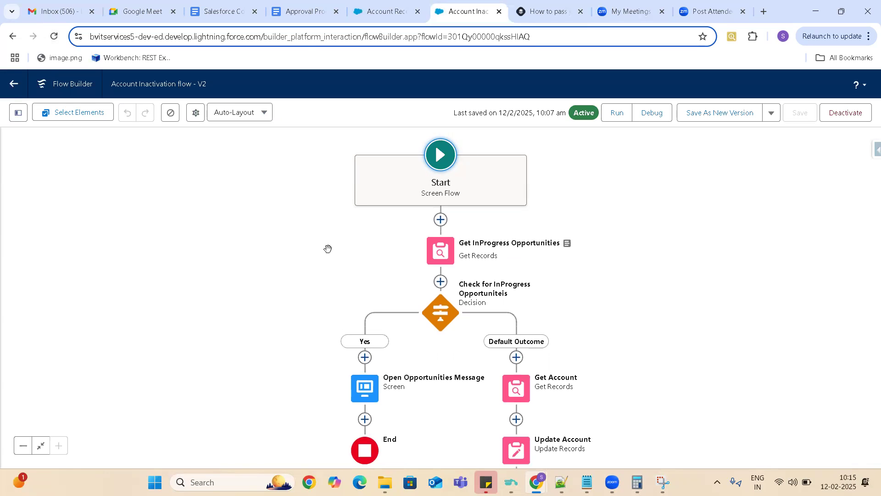
left_click(442, 252)
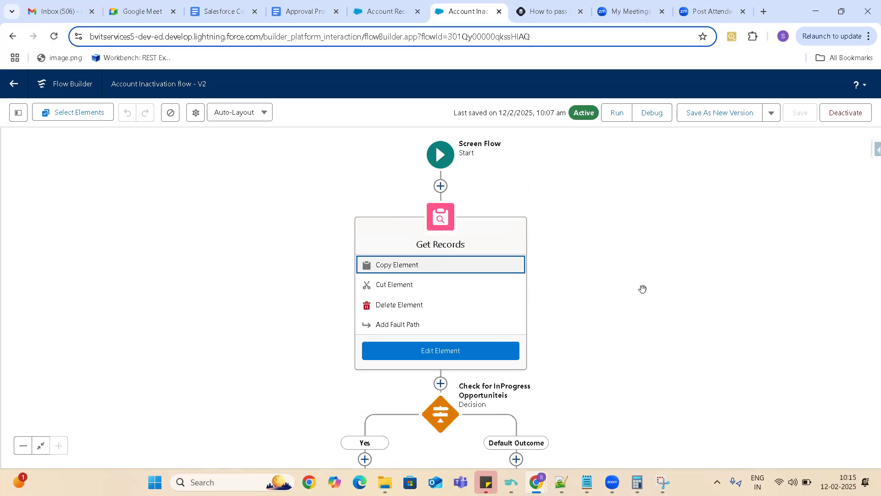
double_click(440, 220)
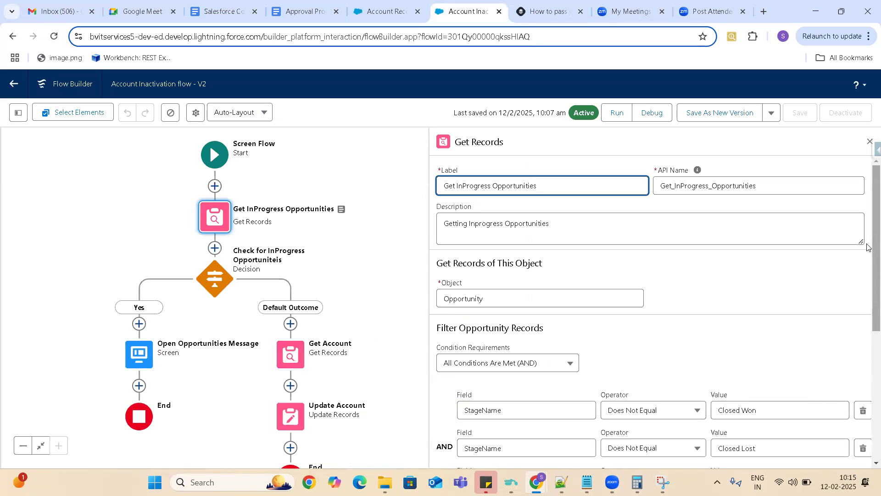
- In Get InProgress Opportunities, replace the AccountId condition's constant with the recordId variable
scroll(868, 289, "down", 4)
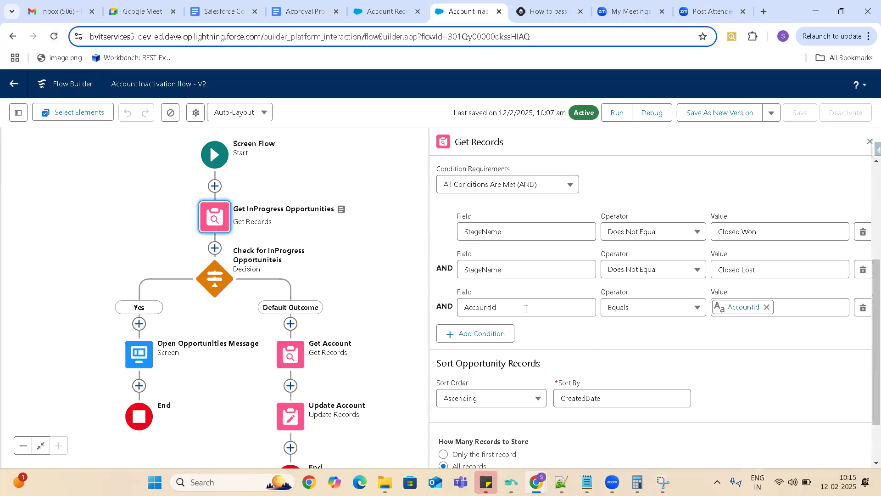
left_click(766, 307)
left_click(747, 307)
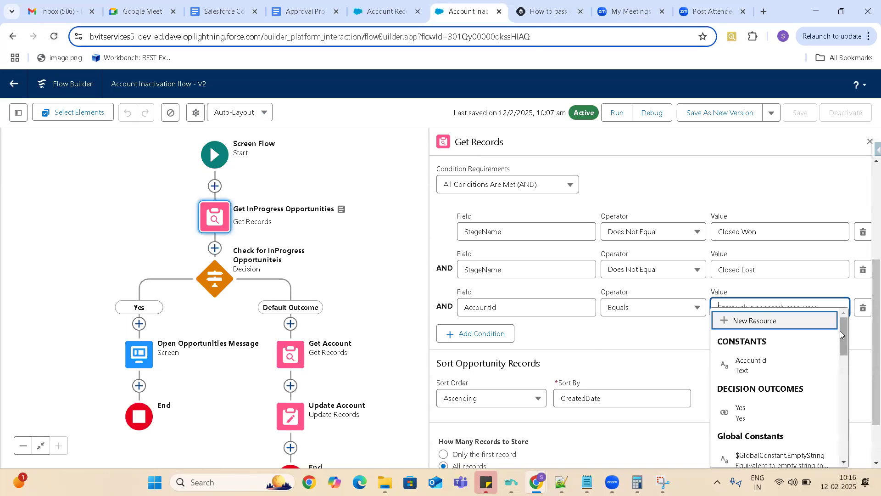
left_click_drag(845, 329, 864, 407)
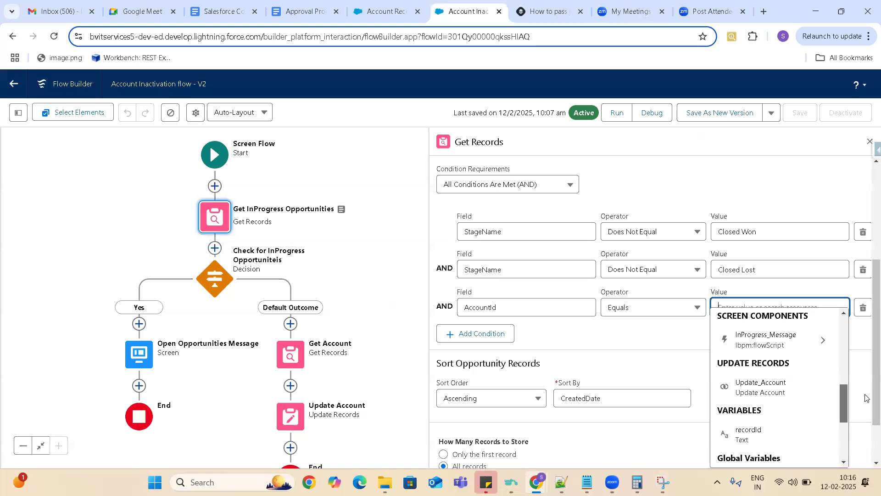
left_click(755, 434)
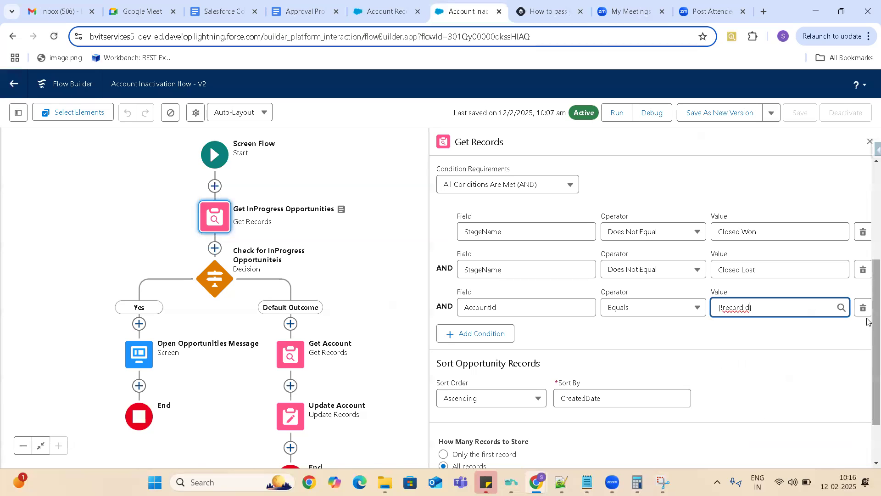
right_click(868, 435)
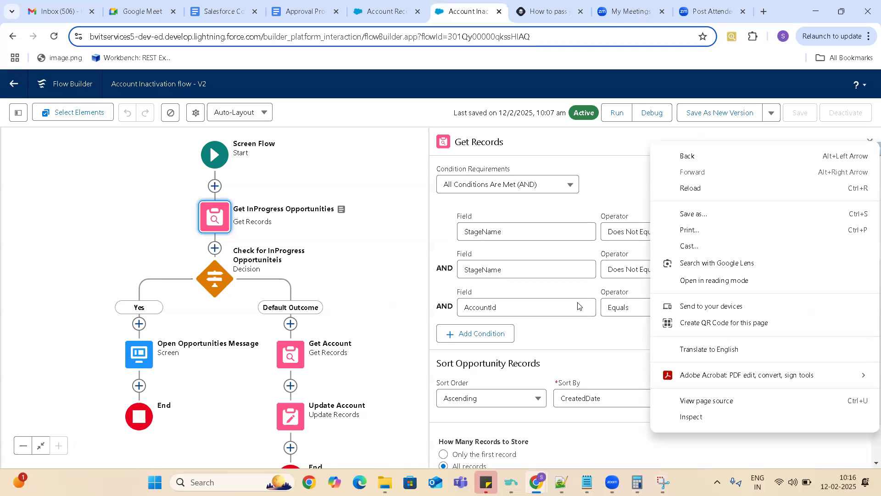
left_click(624, 175)
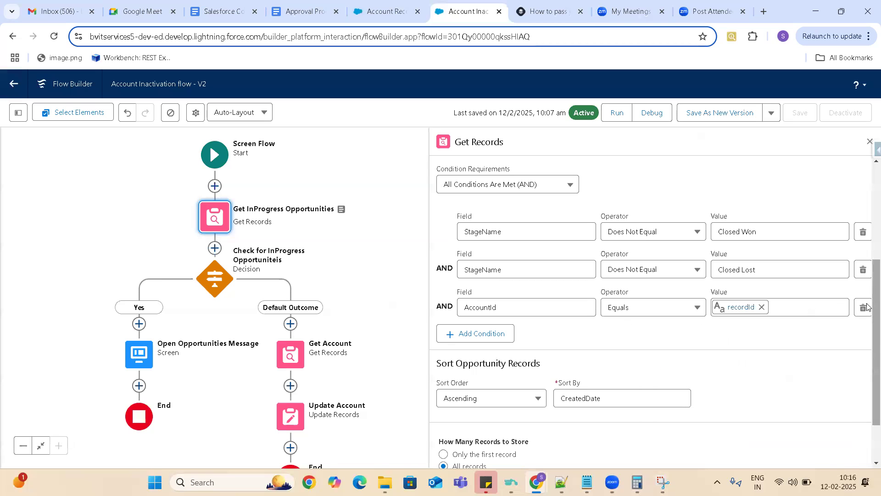
right_click(868, 398)
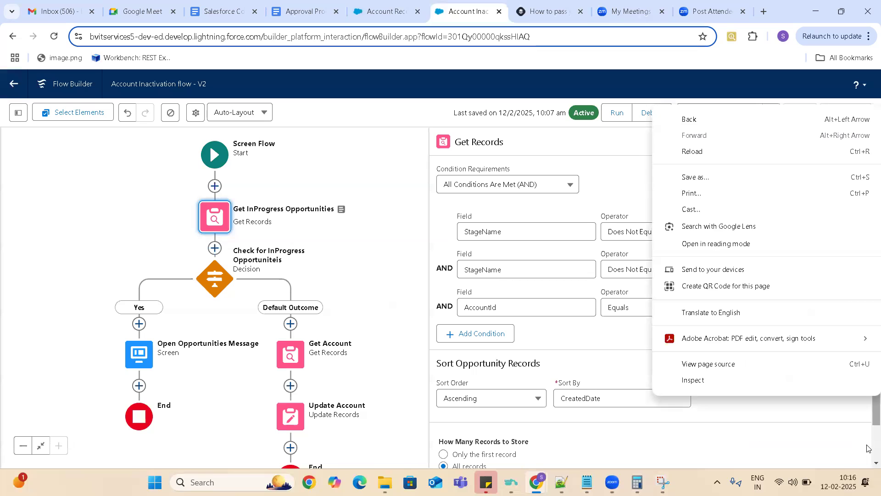
left_click(868, 448)
scroll(869, 448, "down", 1)
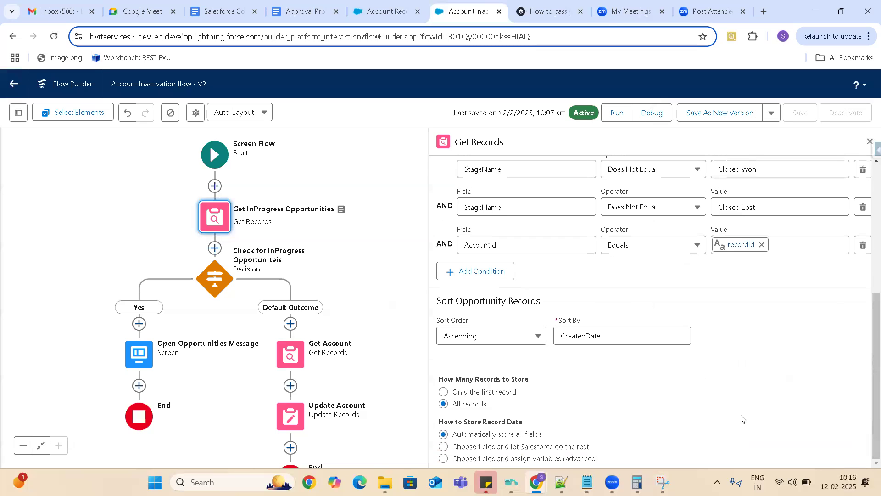
- Open the Get Account element and replace the AccountId constant in its Id filter with the recordId variable
left_click(289, 358)
left_click(288, 357)
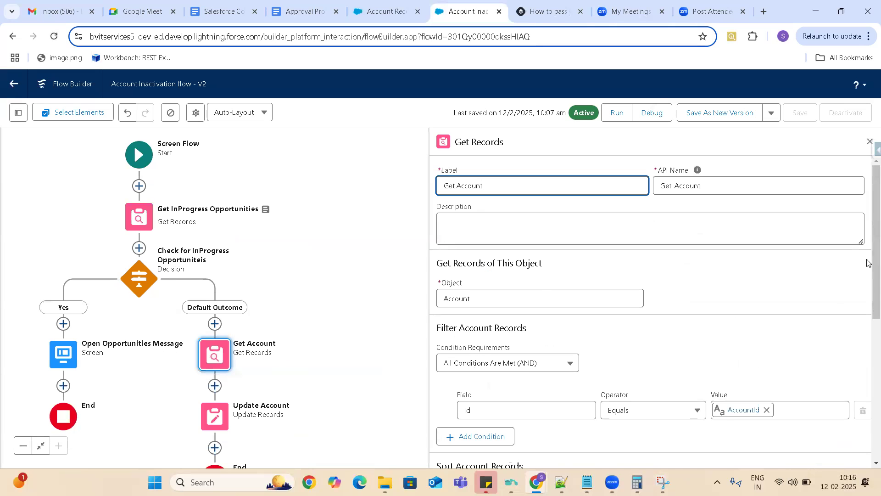
scroll(869, 362, "down", 5)
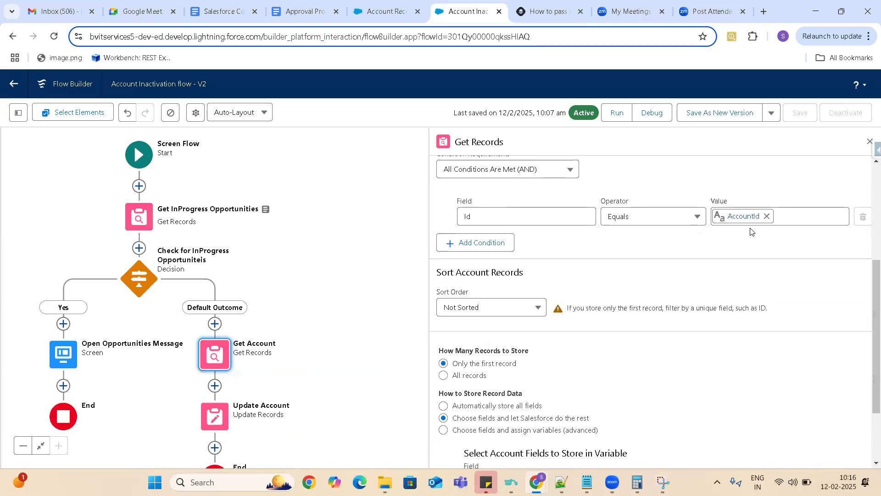
left_click(767, 216)
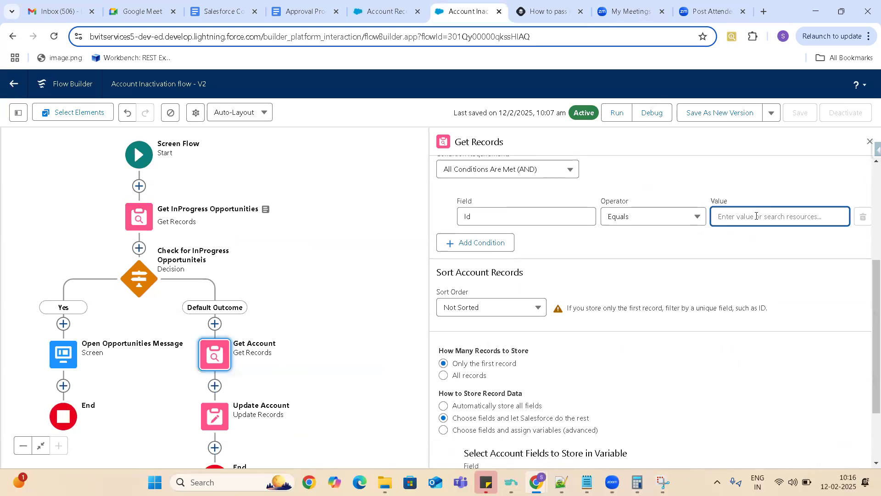
left_click(756, 216)
type("re")
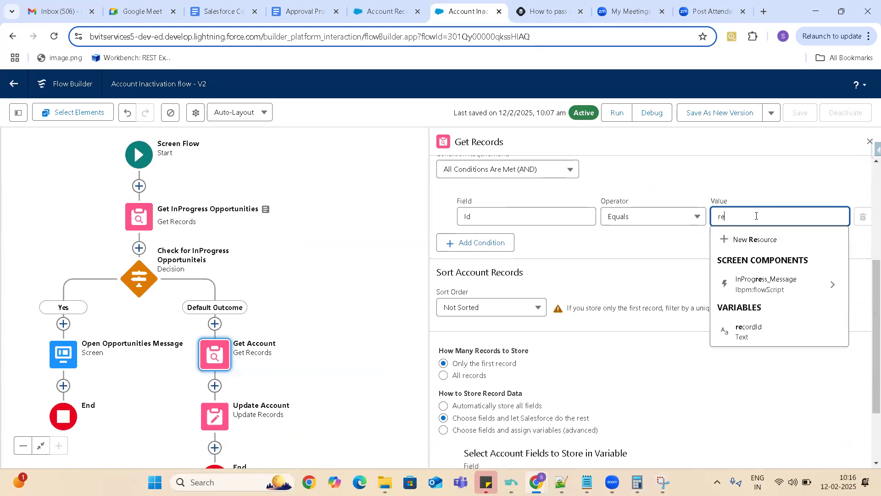
left_click(755, 334)
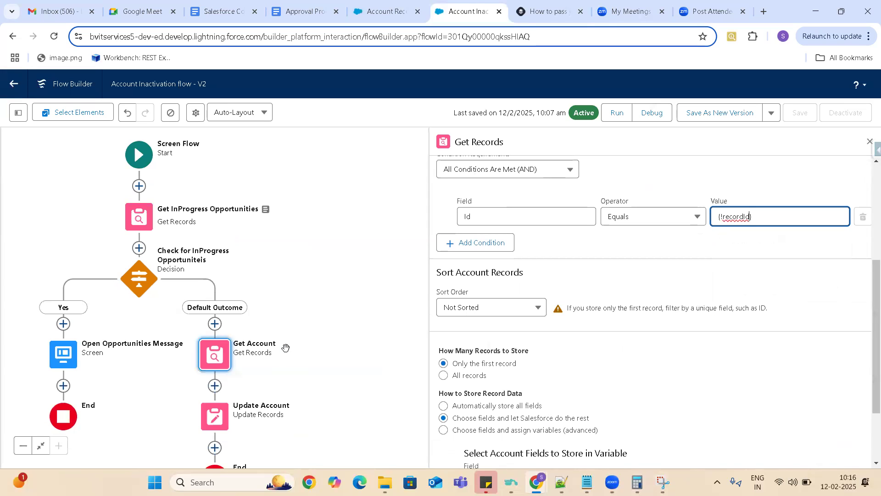
- Open the Update Account element and replace the AccountId constant in its Id filter with the recordId variable
left_click(216, 418)
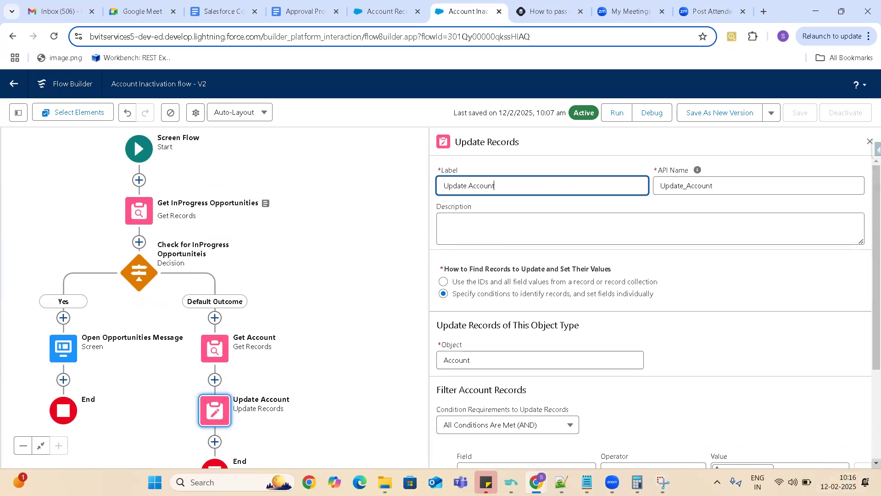
scroll(650, 312, "down", 3)
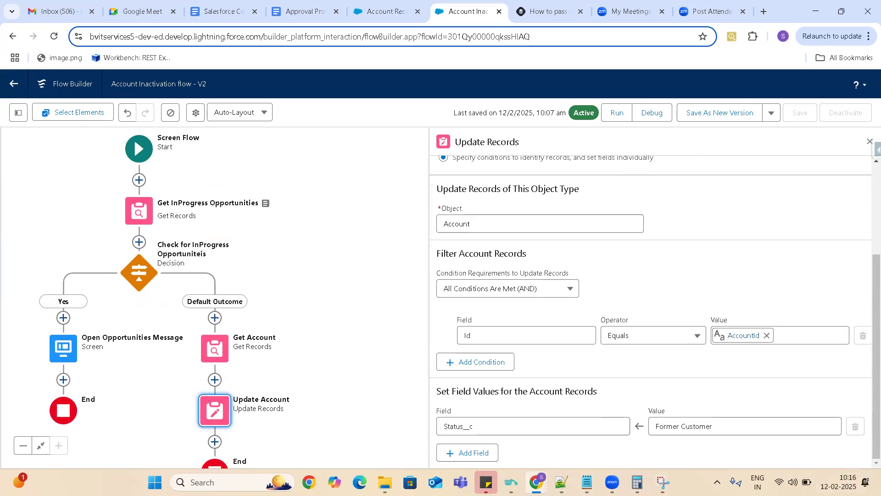
left_click(765, 337)
left_click(766, 336)
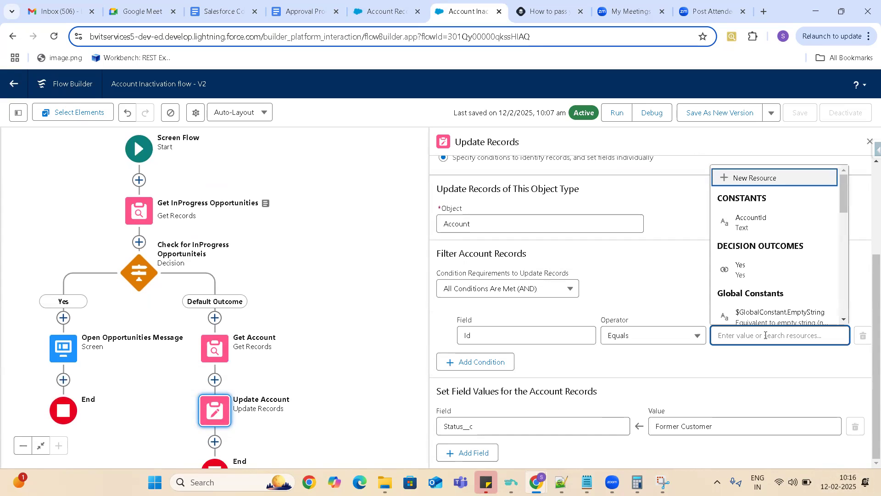
type("re")
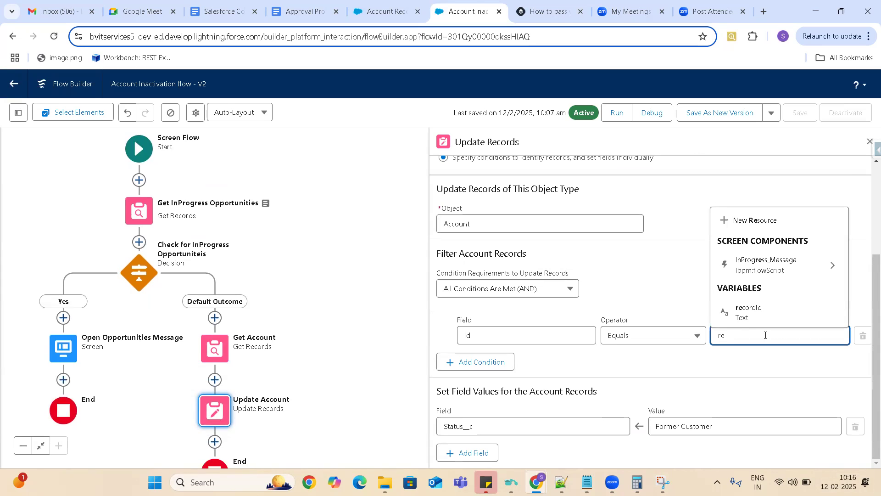
left_click(750, 311)
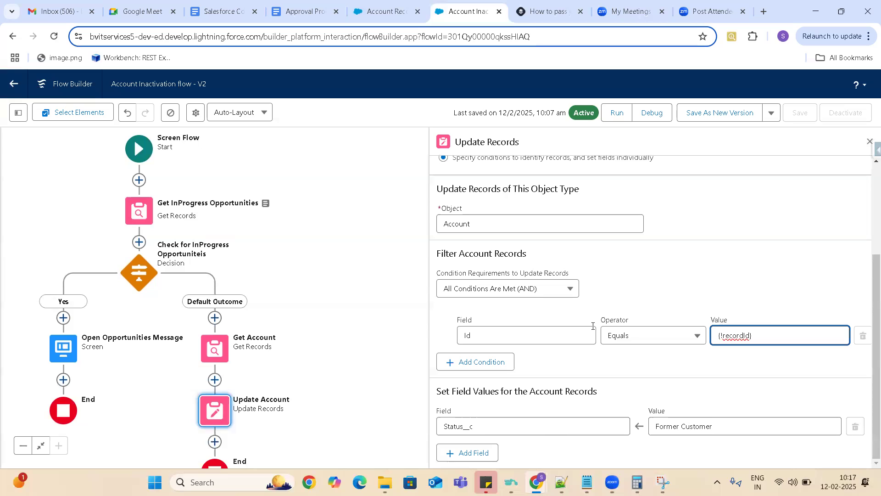
- Delete the Get Account element from the Default Outcome path of the flow
left_click(215, 356)
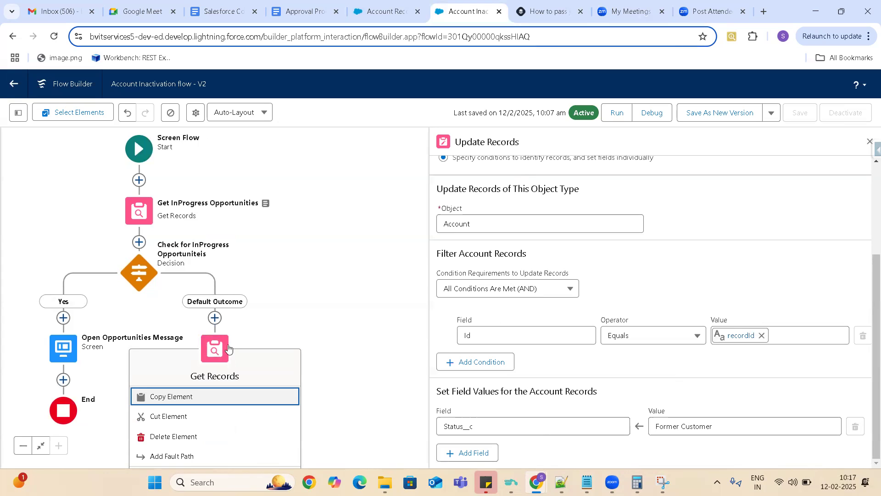
right_click(213, 352)
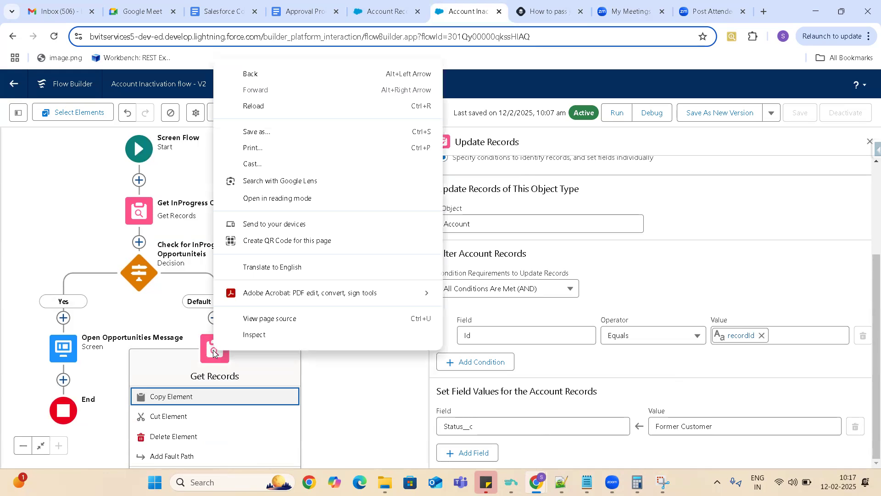
left_click(378, 385)
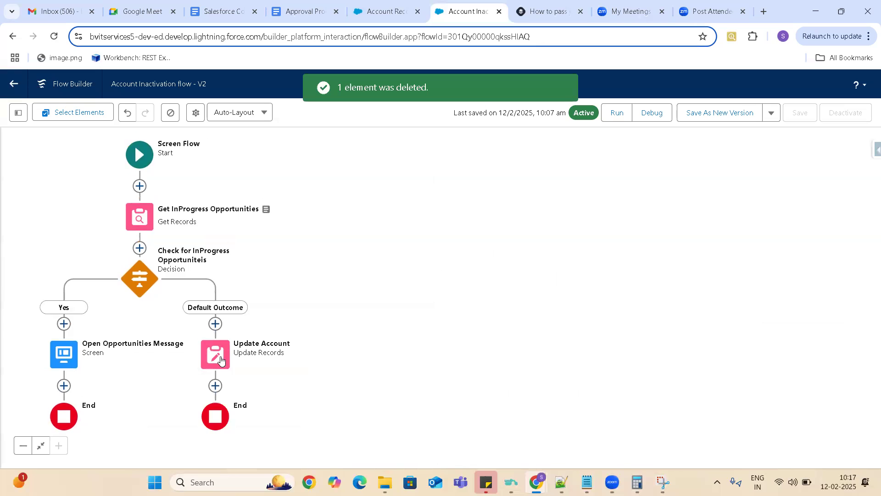
- Open the Update Account element and review its record filter and the field values it sets
left_click(221, 360)
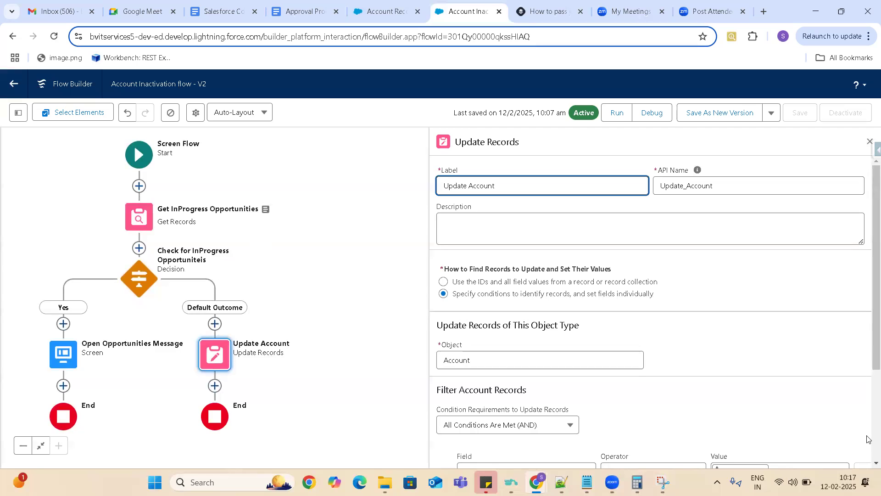
scroll(868, 439, "down", 3)
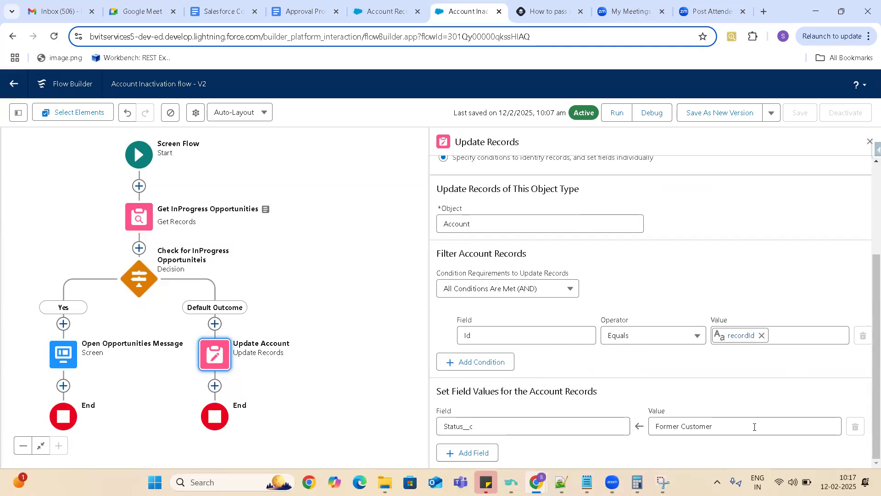
left_click(732, 116)
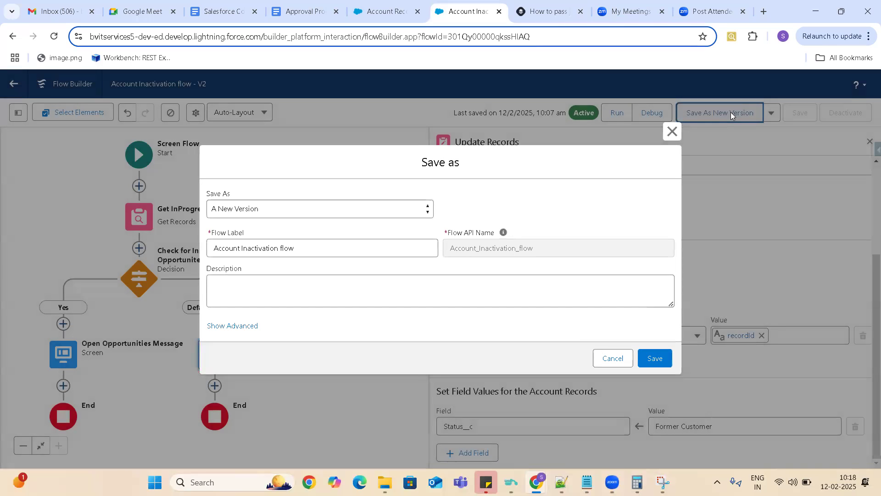
left_click(672, 131)
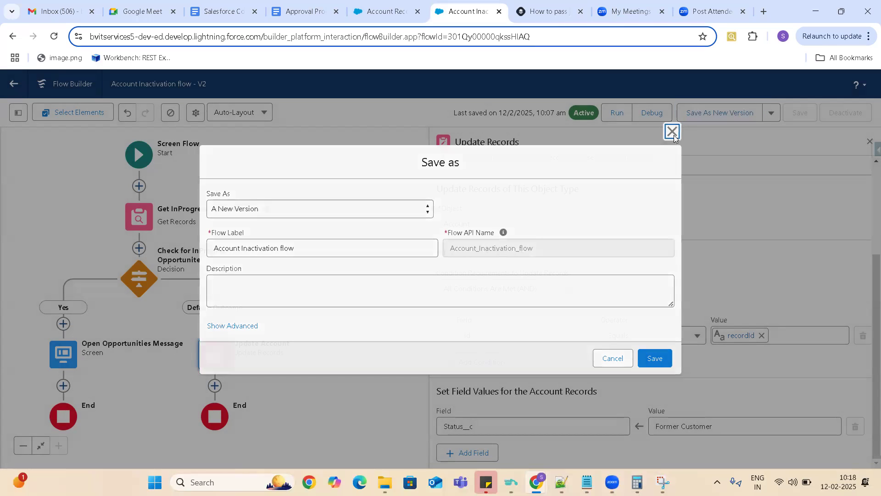
left_click(394, 387)
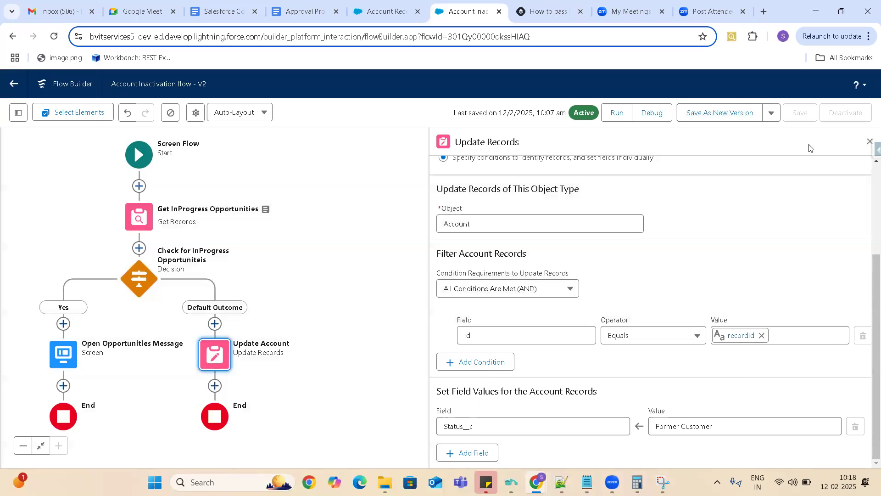
- Close the Update Account properties and save the Account Inactivation flow as a new version
left_click(867, 36)
left_click(793, 320)
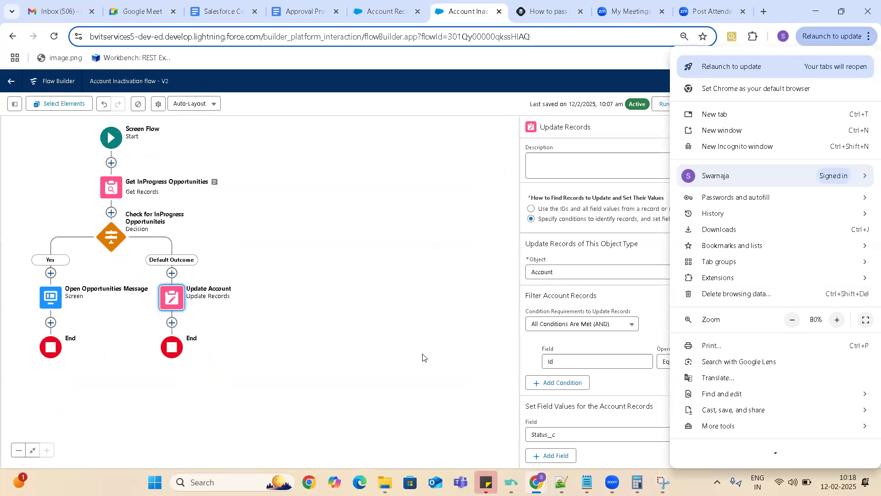
left_click(440, 340)
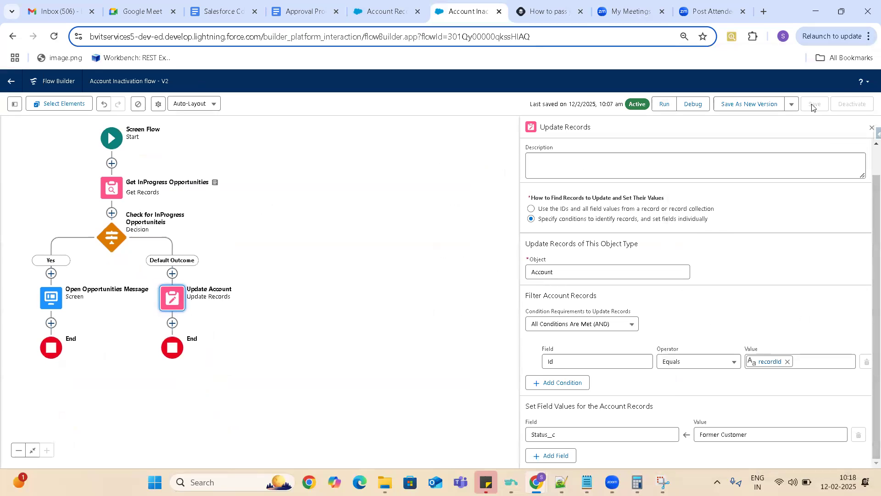
left_click(871, 130)
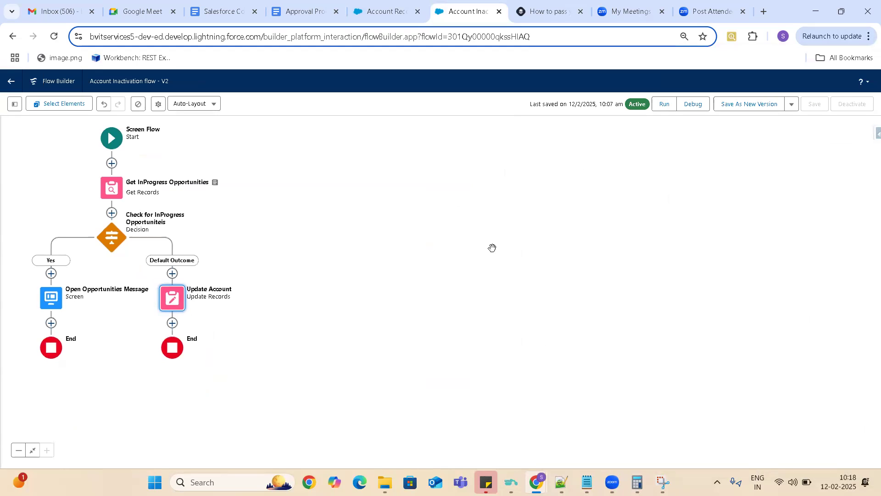
left_click(738, 105)
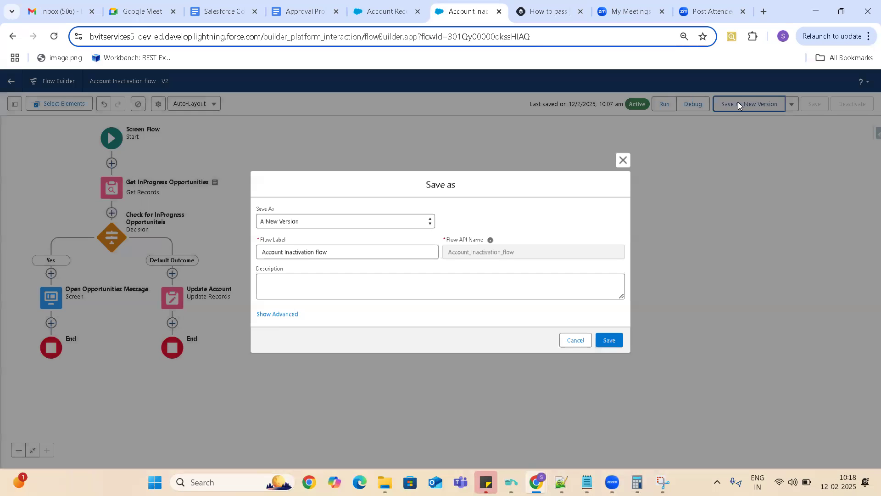
left_click(611, 341)
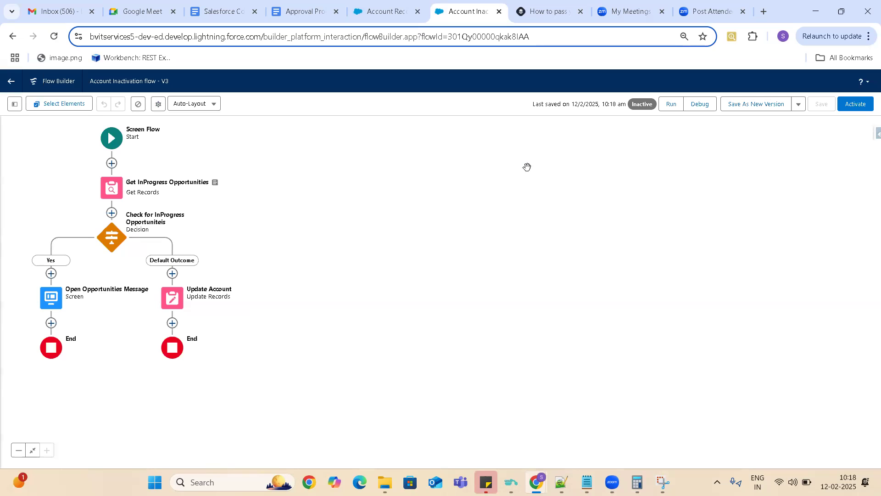
- Activate the newly saved version of the Account Inactivation flow
left_click(869, 37)
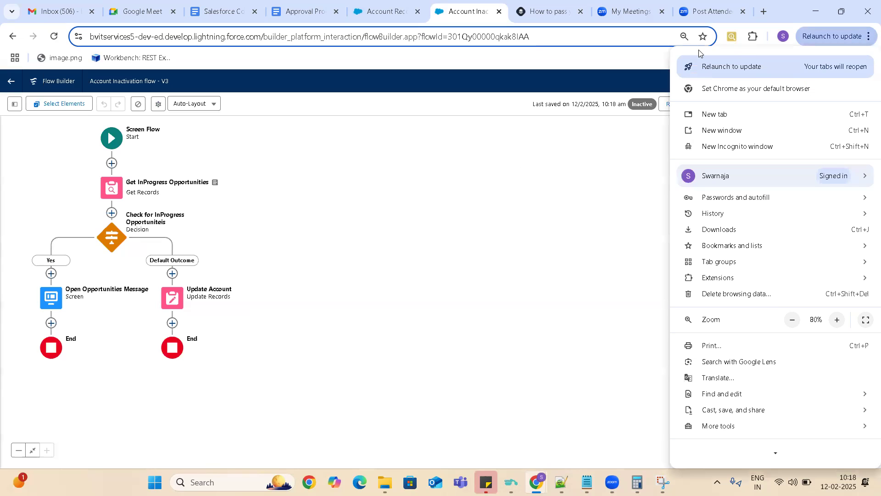
left_click(685, 36)
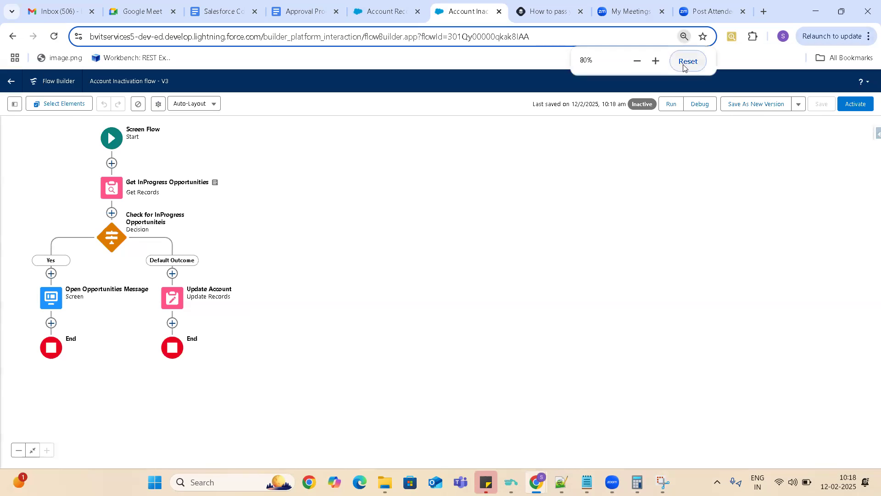
left_click(683, 67)
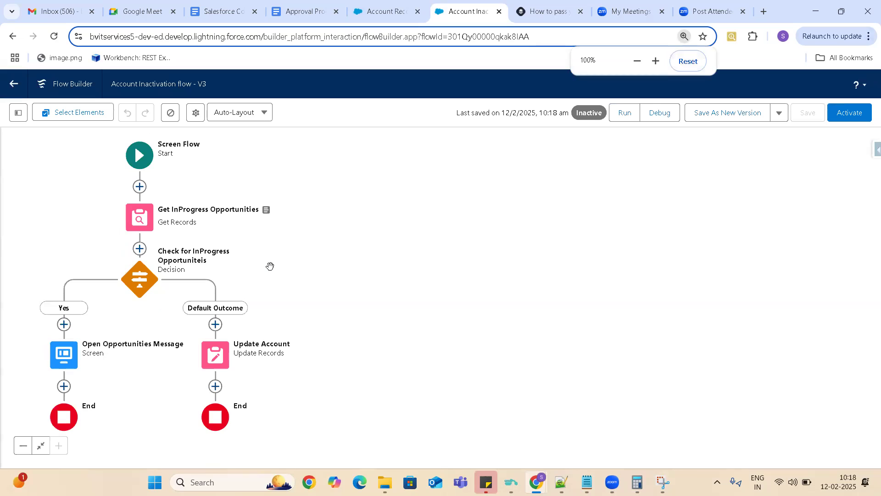
left_click(850, 118)
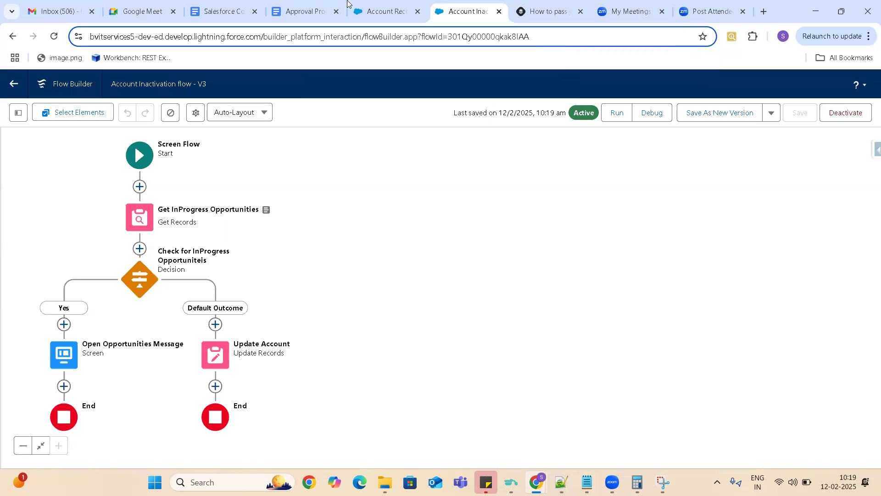
- Leave the Account Record Page editor for the B&V Insurance App and open the second recently viewed account
left_click(394, 14)
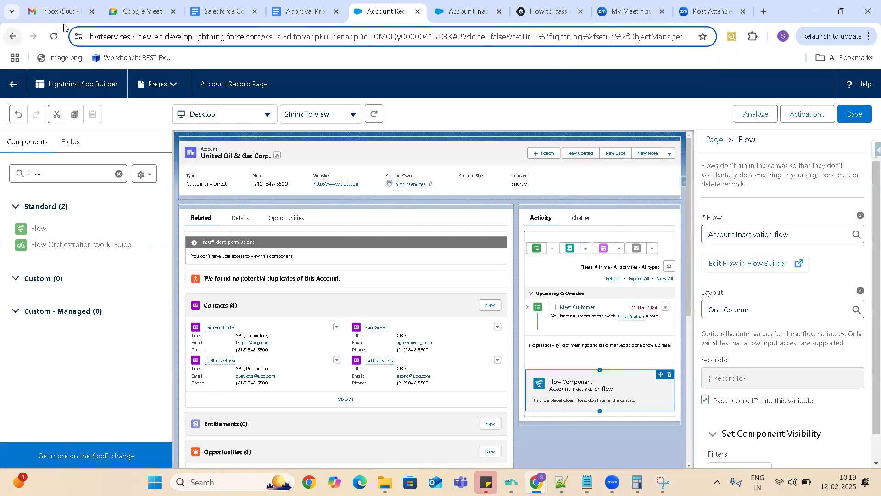
left_click(54, 37)
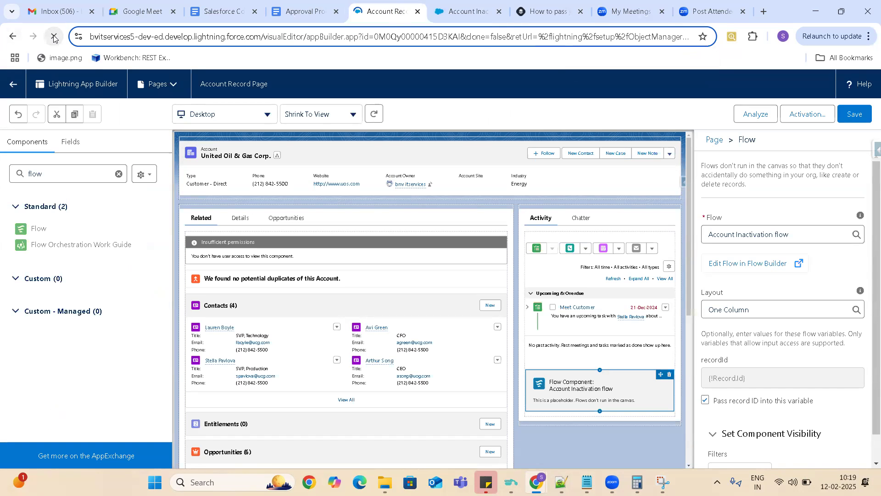
left_click(13, 37)
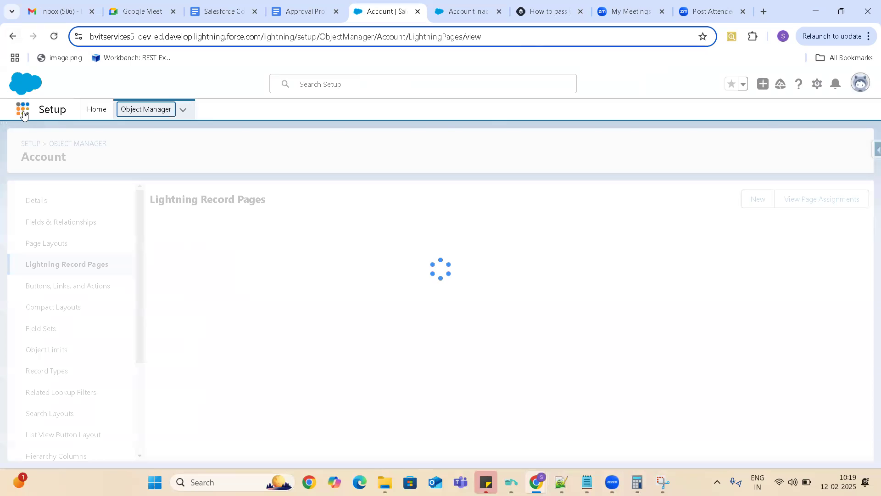
left_click(24, 112)
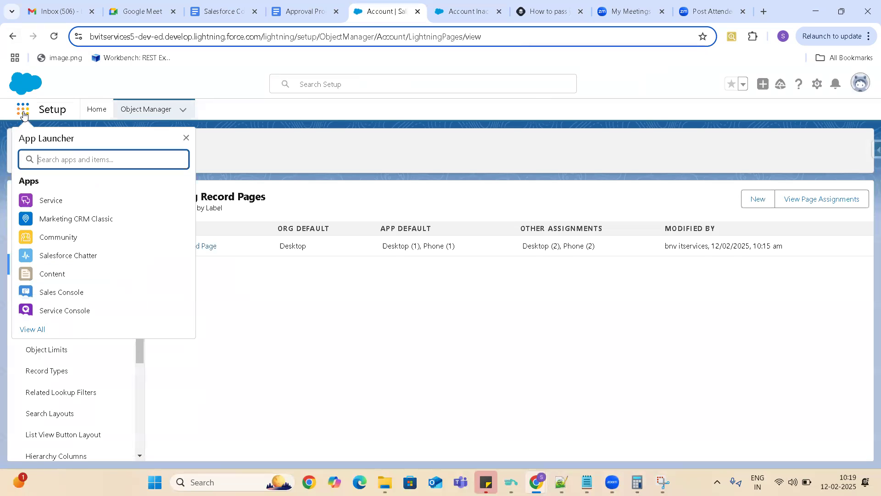
type("B&V")
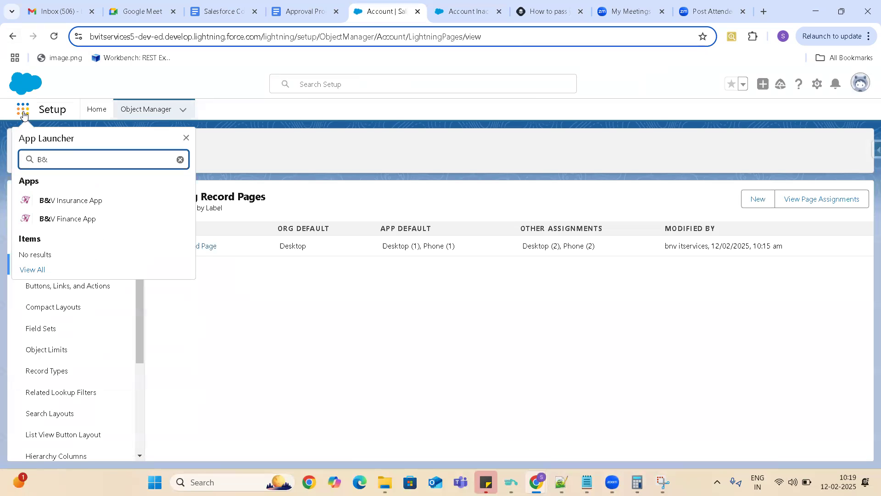
left_click(69, 204)
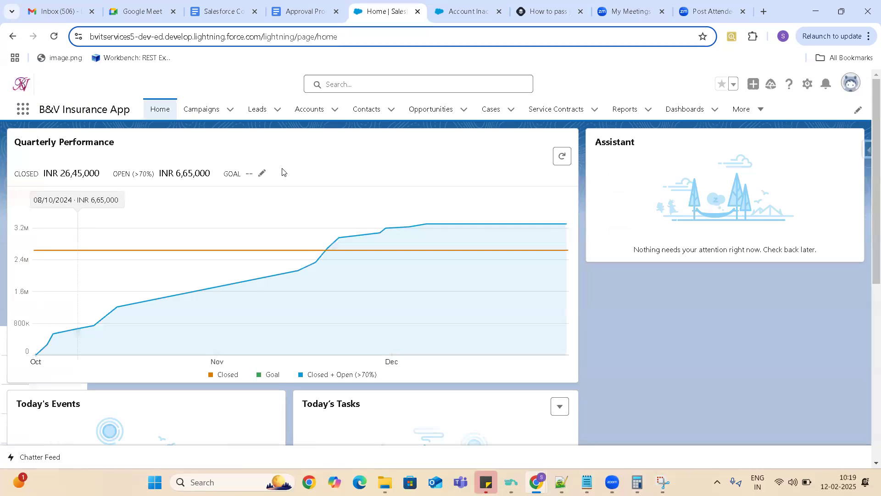
left_click(311, 107)
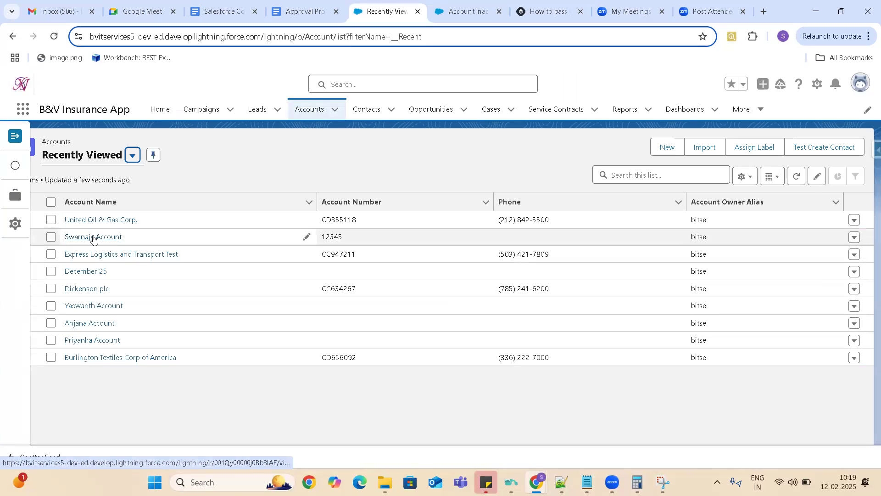
left_click(93, 237)
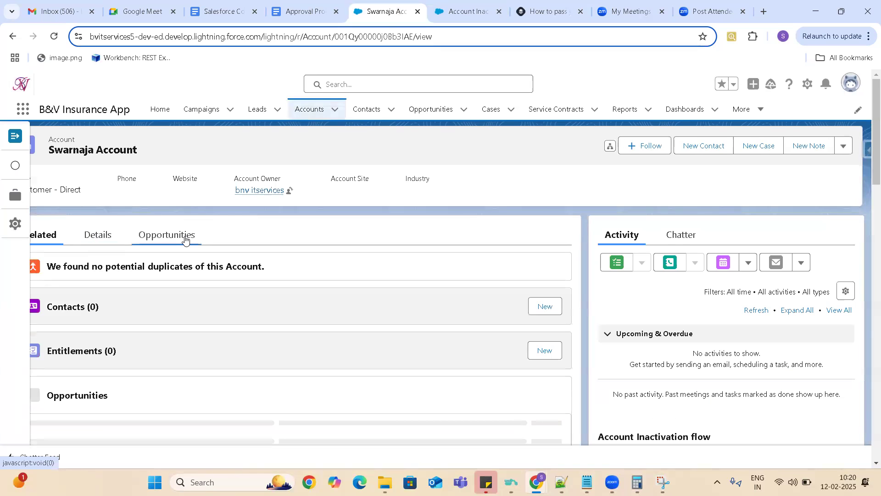
- Check the account's Opportunities and find the Status field in its details
left_click(185, 237)
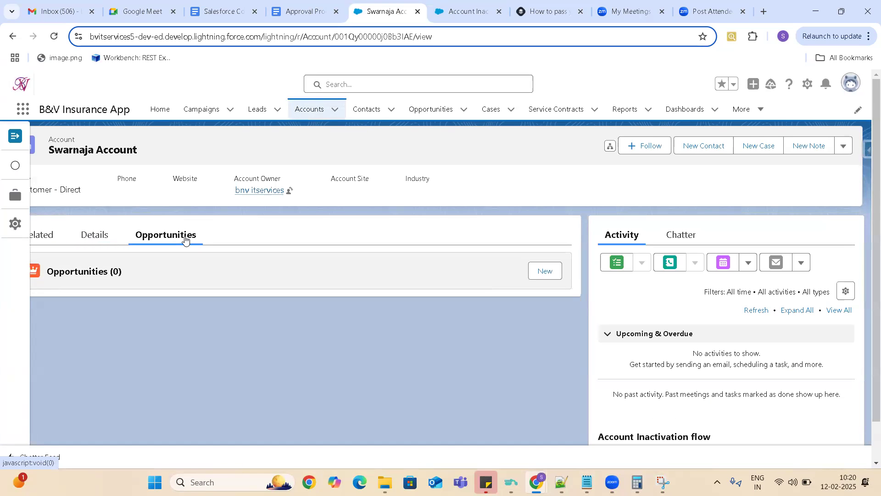
left_click(100, 237)
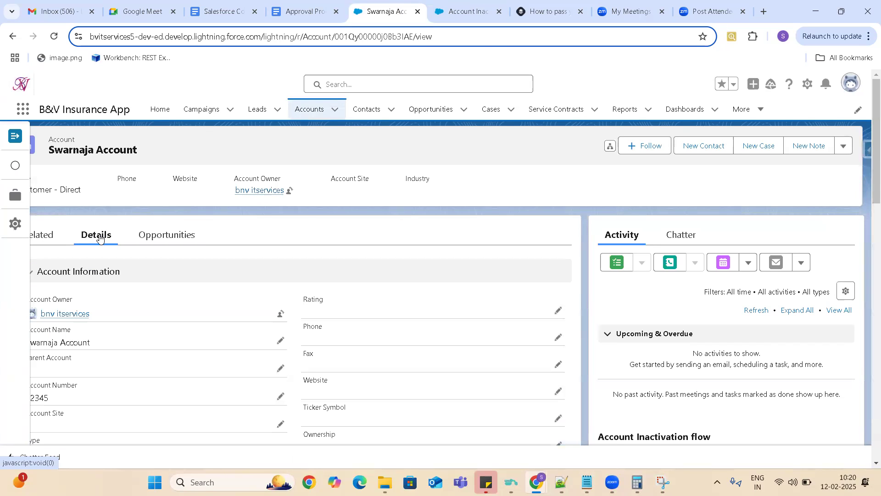
key("ctrl+f")
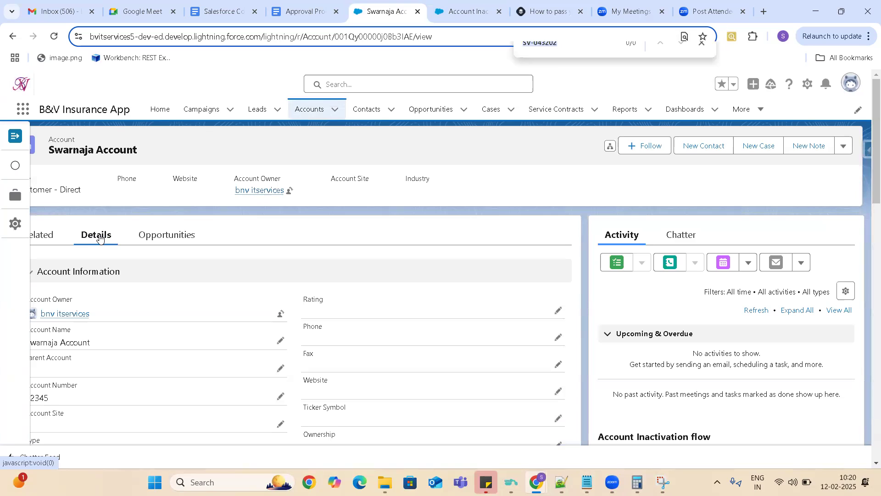
type("Status")
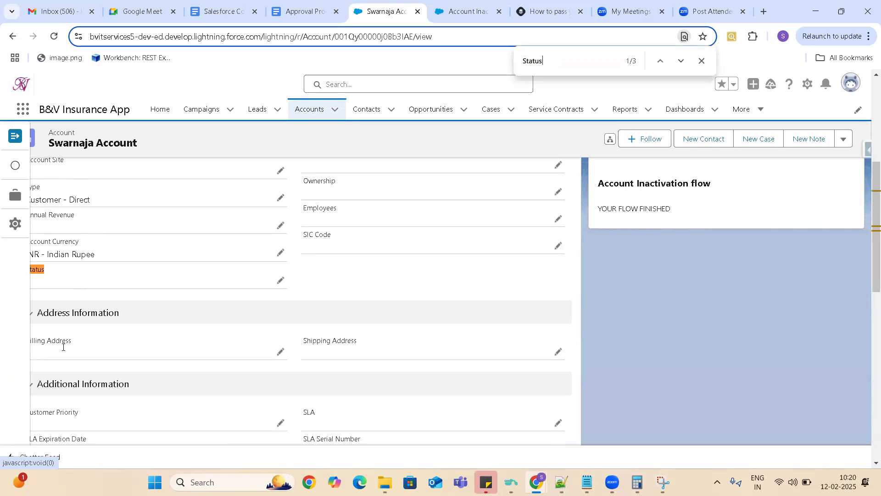
- Run the Inactivate Account action on the open account and close its finished dialog
left_click(844, 139)
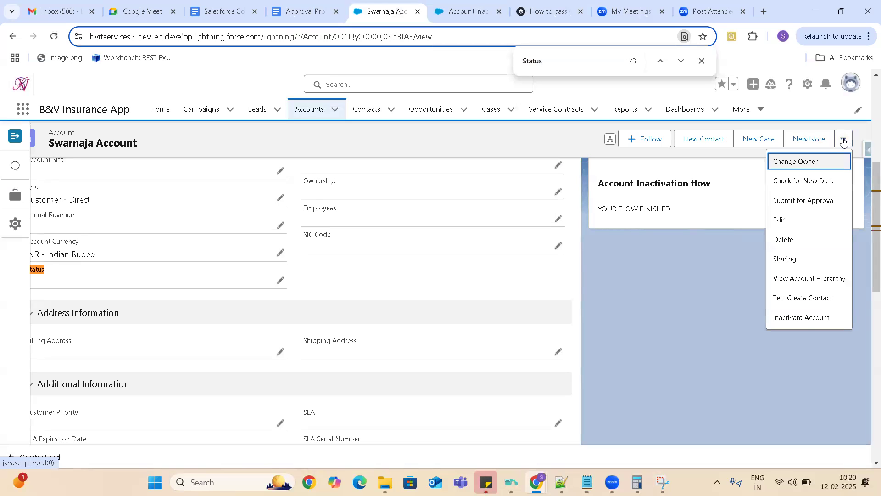
left_click(806, 320)
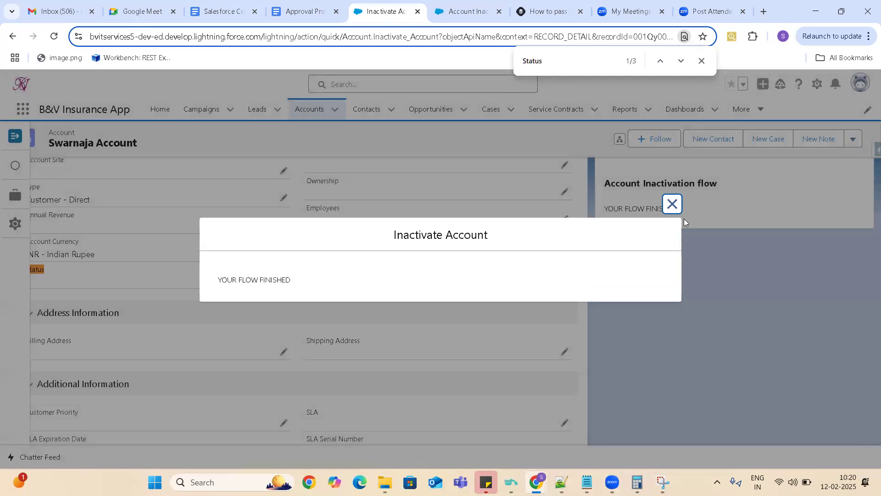
left_click(672, 204)
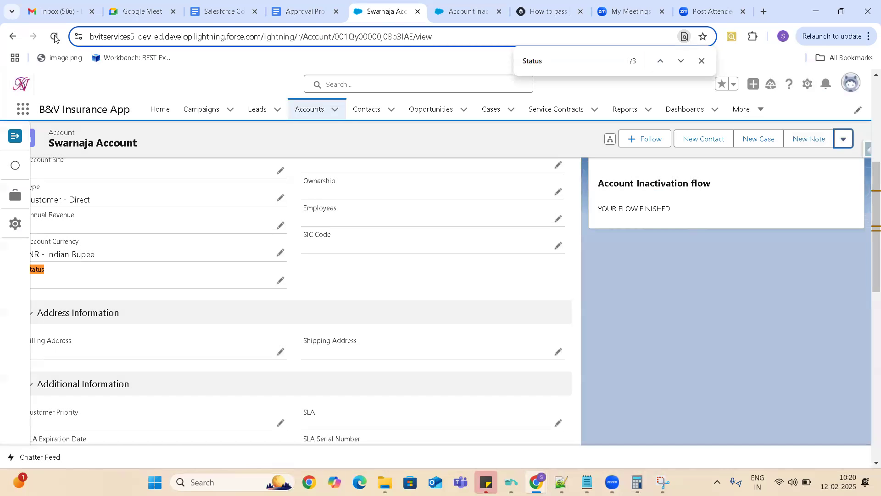
- Reload the account record and find the Status field in its details
left_click(54, 36)
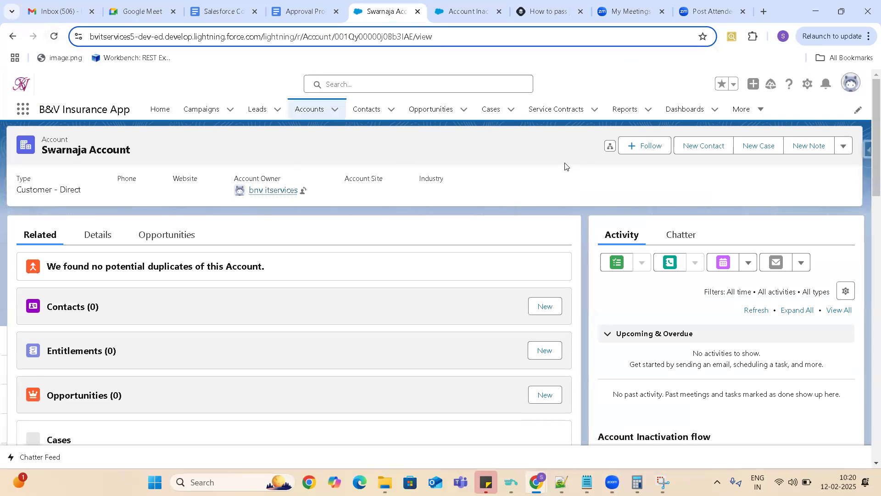
key("ctrl+f")
type("Status")
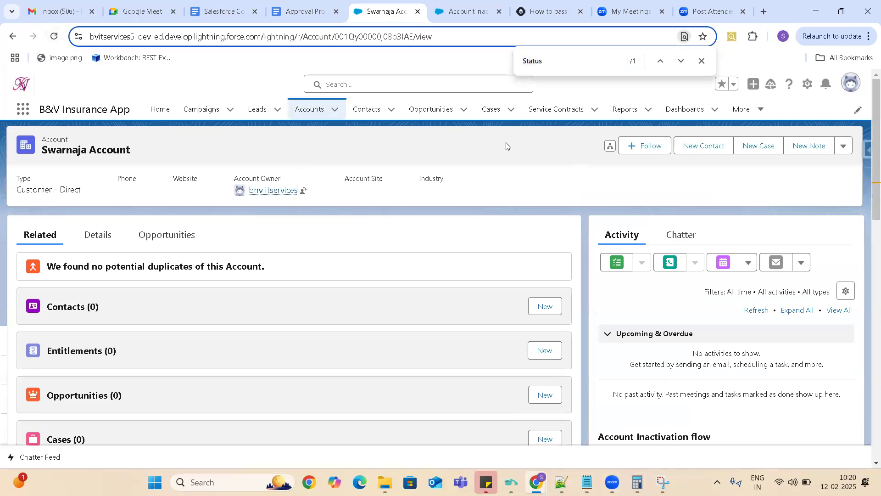
left_click(107, 239)
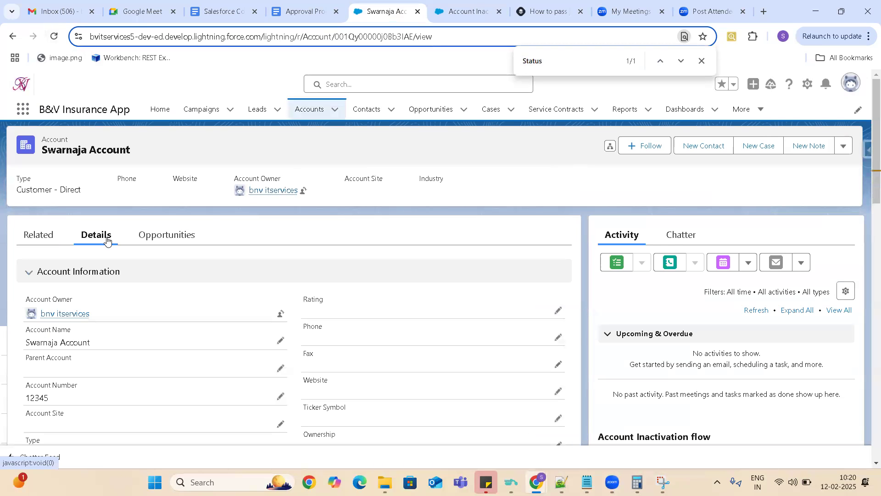
left_click(564, 65)
key("Return")
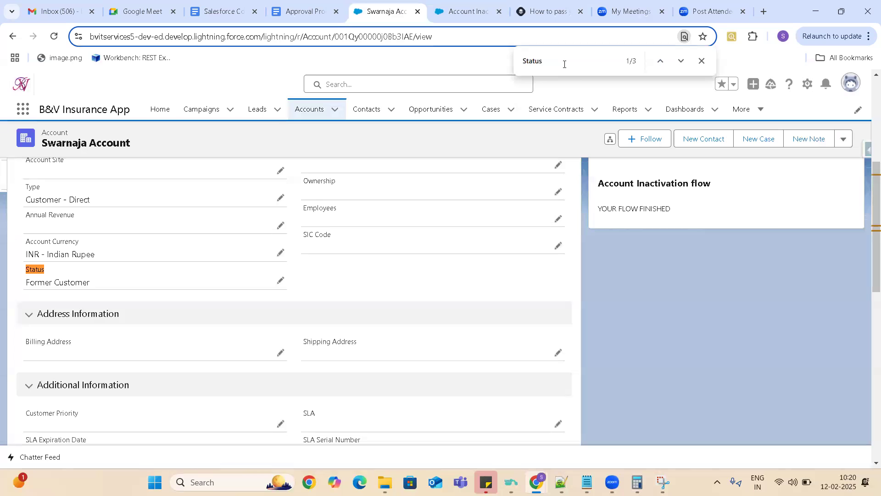
- Open the Dickenson plc account, check its Opportunities, run the Inactivate Account action and finish its dialog
left_click(315, 110)
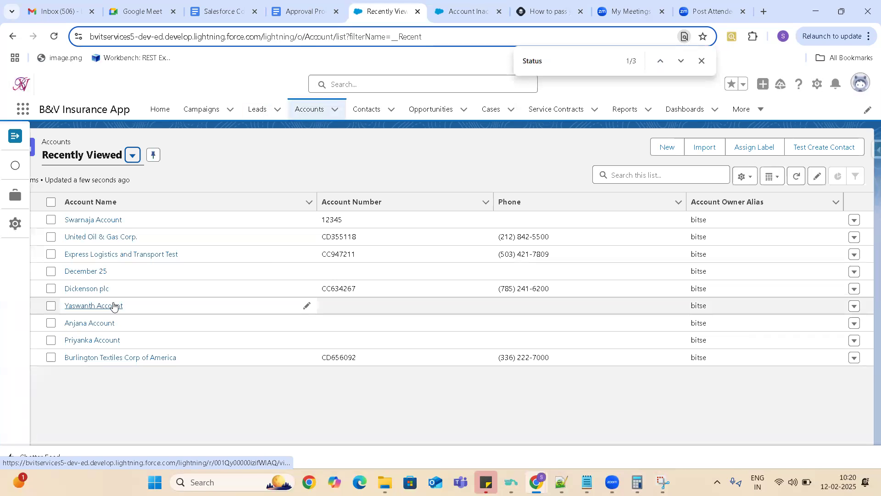
left_click(98, 290)
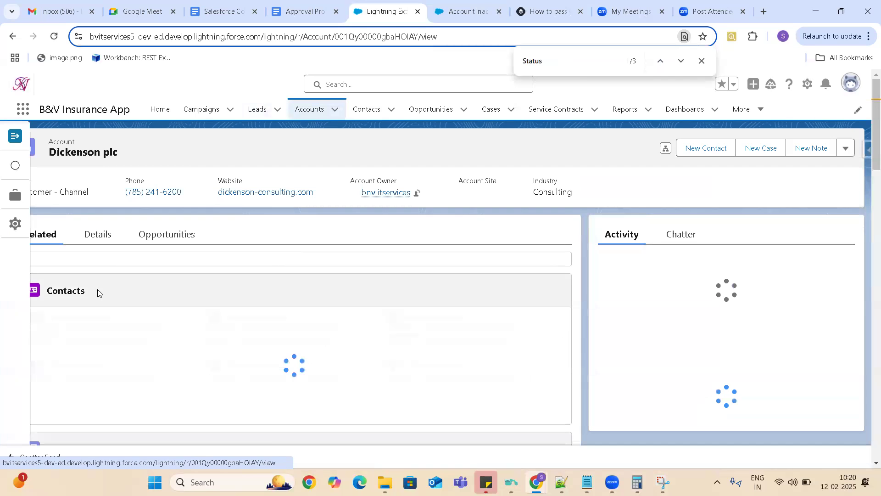
left_click(182, 243)
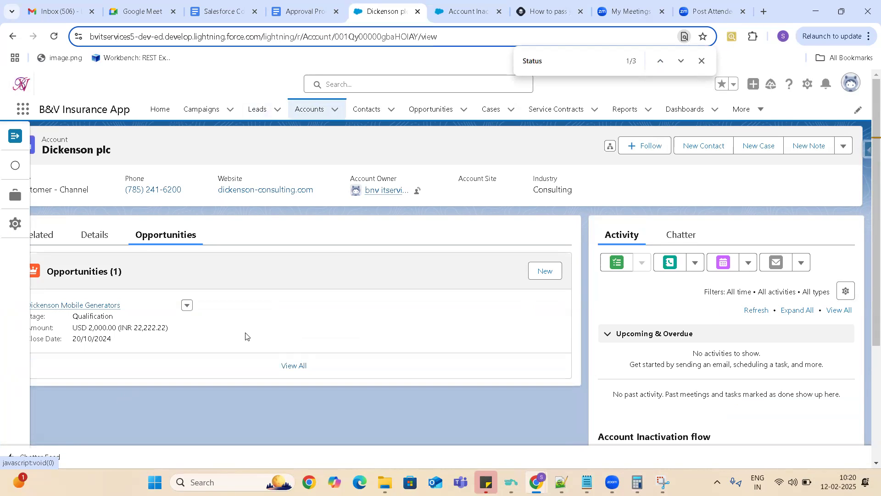
left_click(844, 146)
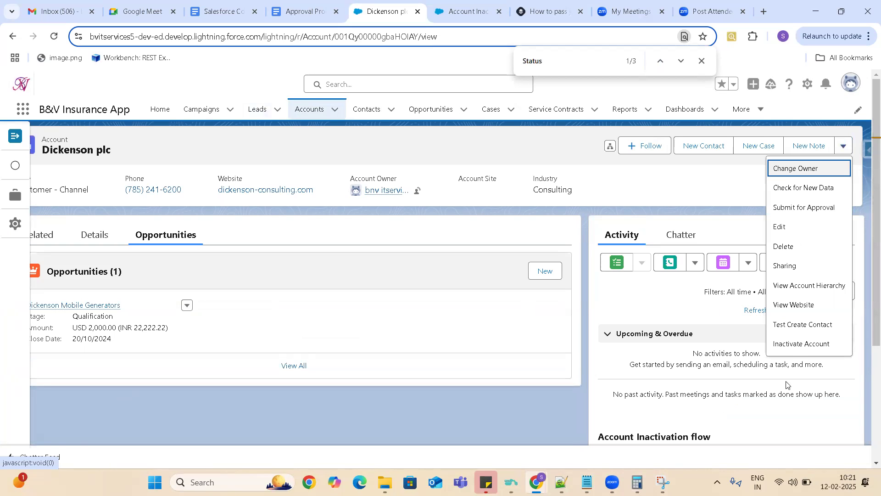
left_click(793, 345)
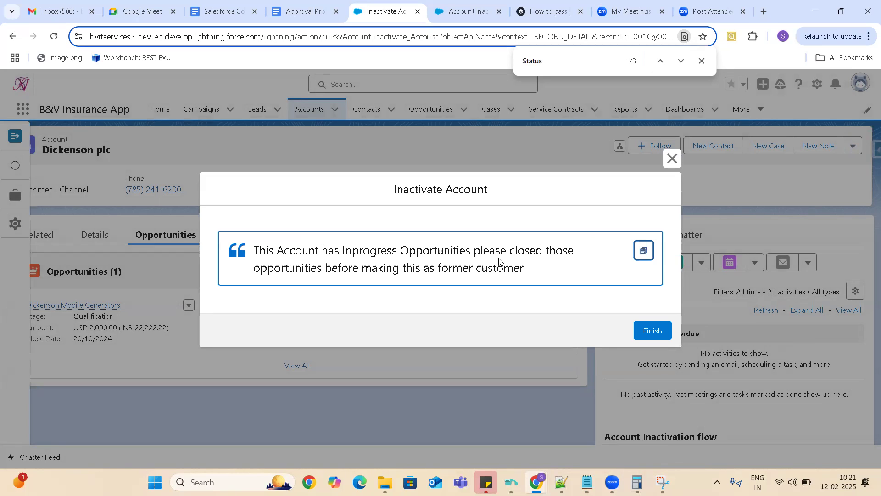
left_click(665, 332)
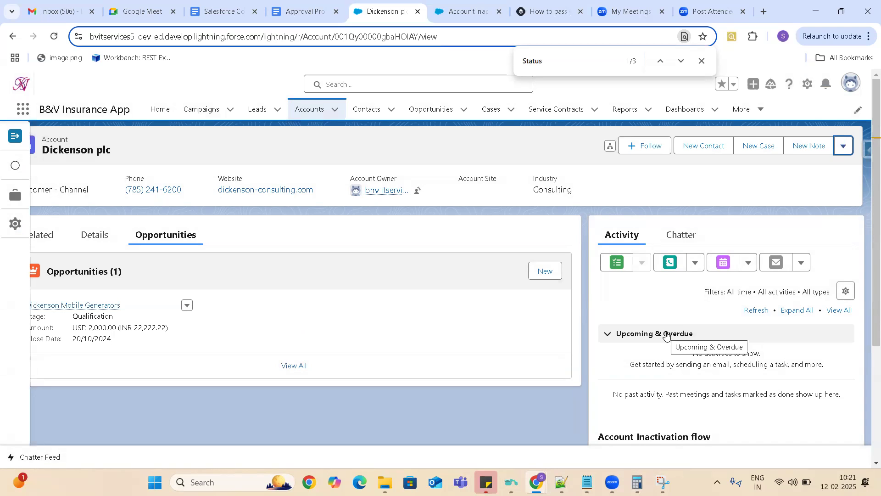
- Close the three unneeded browser tabs after the flow and bring up the Account Inactivation flow
left_click(843, 148)
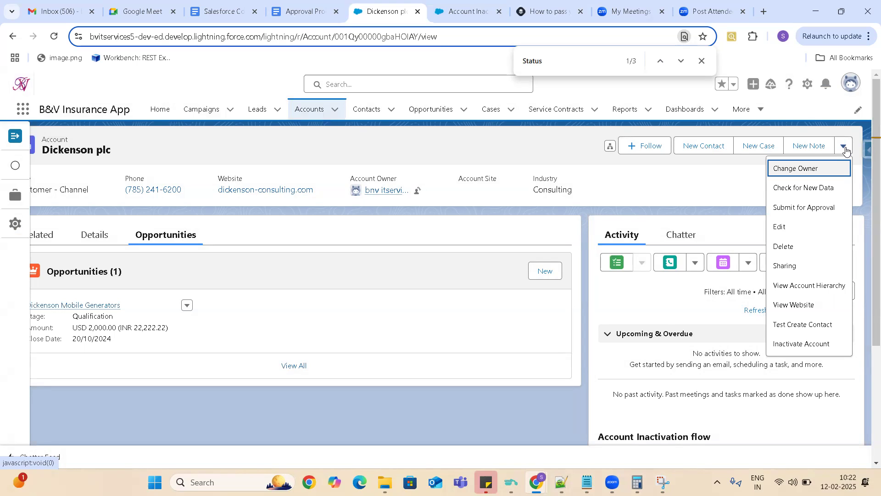
left_click(581, 12)
left_click(581, 15)
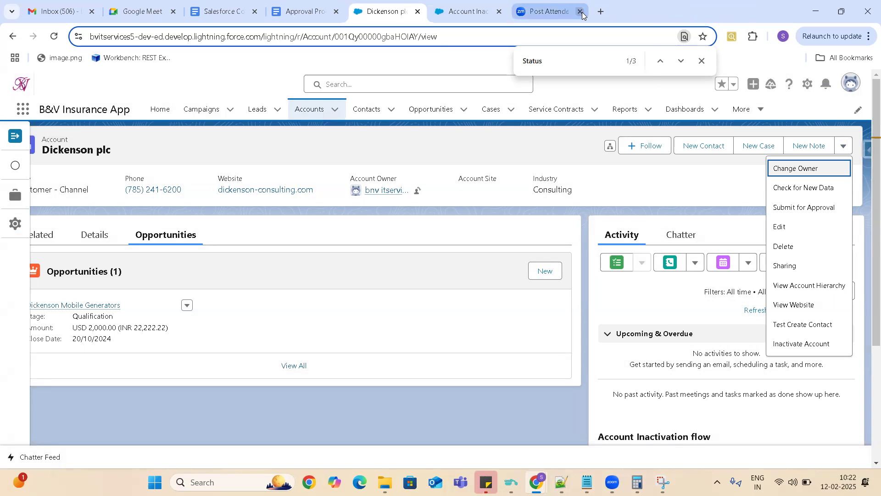
left_click(582, 15)
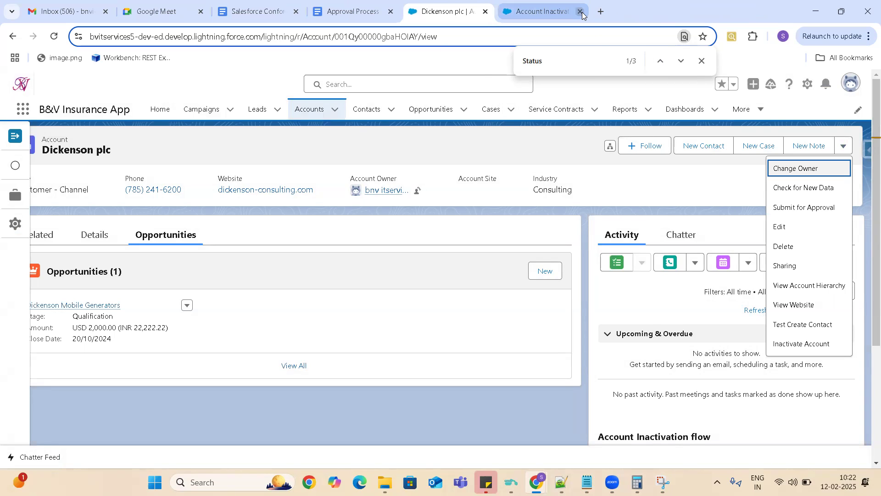
mouse_move(522, 13)
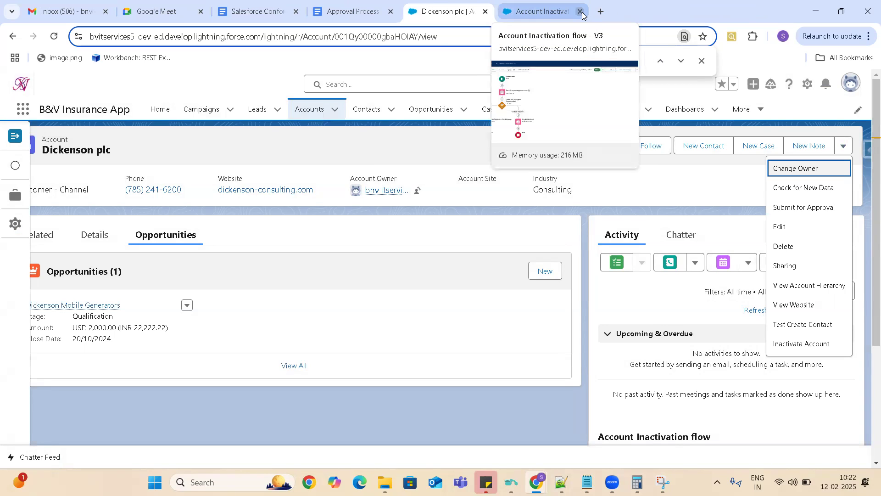
left_click(535, 15)
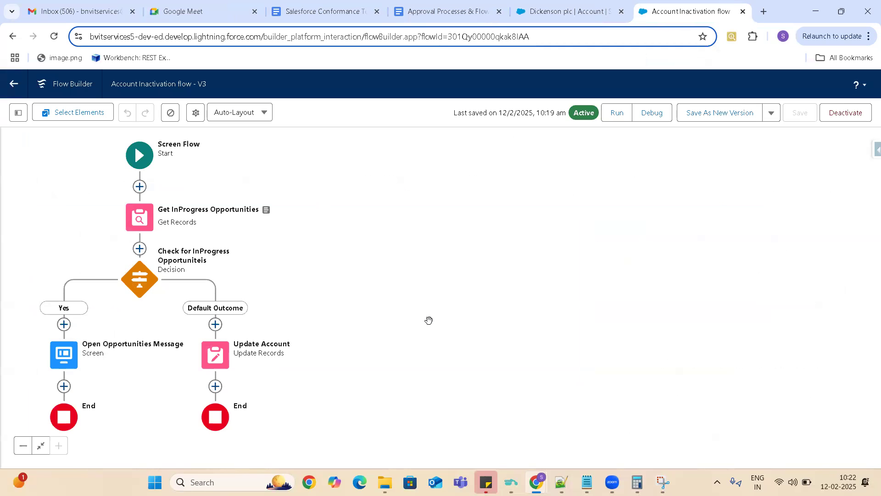
- In the Approval Processes & Flows document, cut the account inactivation scenario and its analysis out of the numbered list
left_click(436, 14)
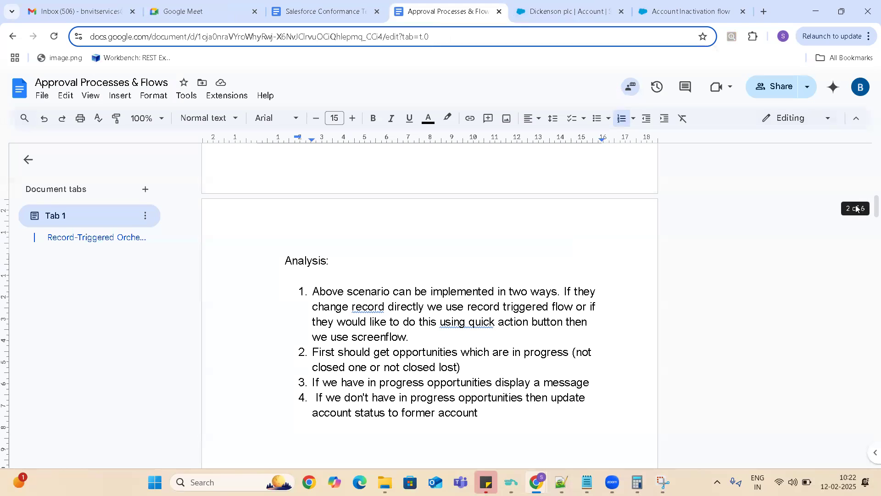
mouse_move(868, 209)
left_mouse_down()
mouse_move(867, 195)
mouse_move(869, 277)
mouse_move(867, 166)
mouse_move(868, 210)
mouse_move(868, 195)
left_mouse_up()
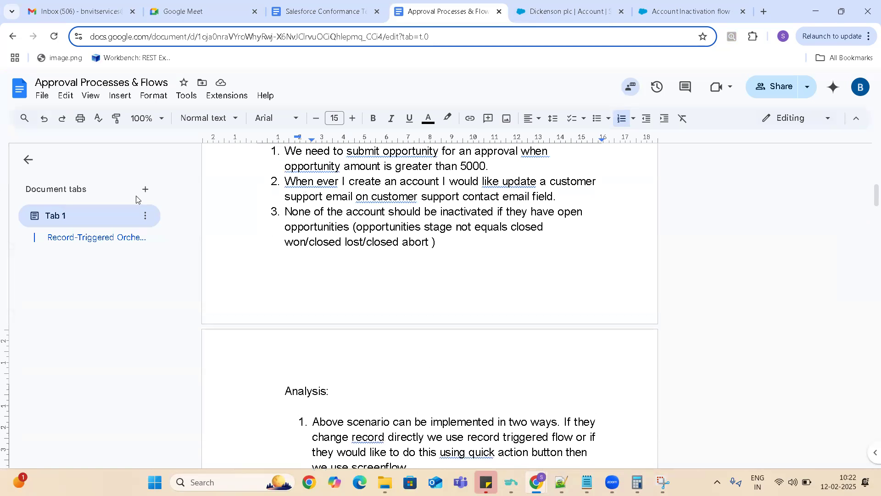
left_click(272, 212)
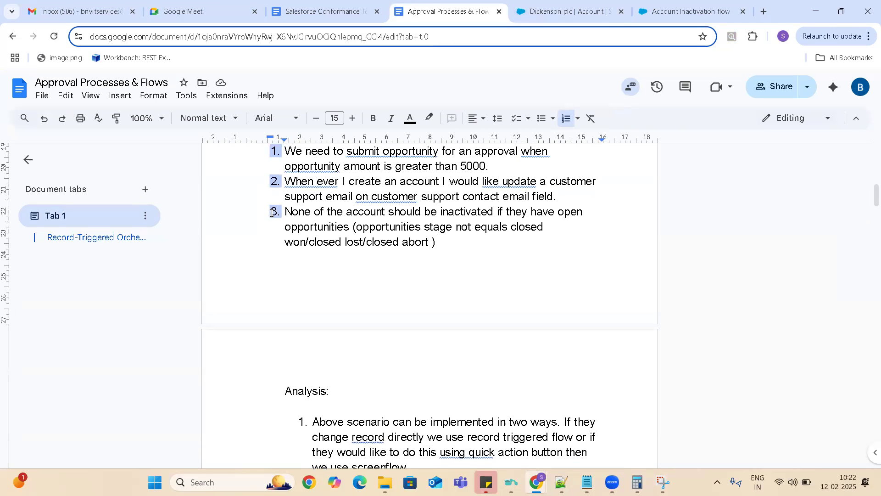
left_click_drag(287, 211, 478, 341)
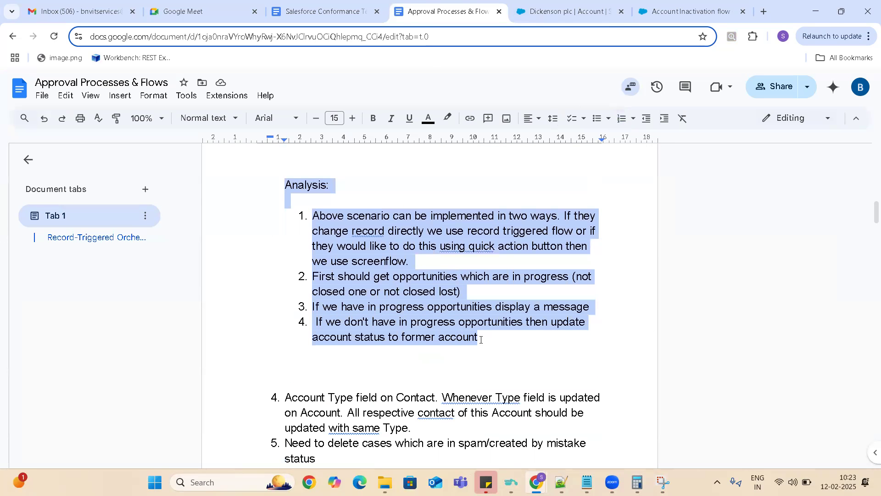
key("BackSpace")
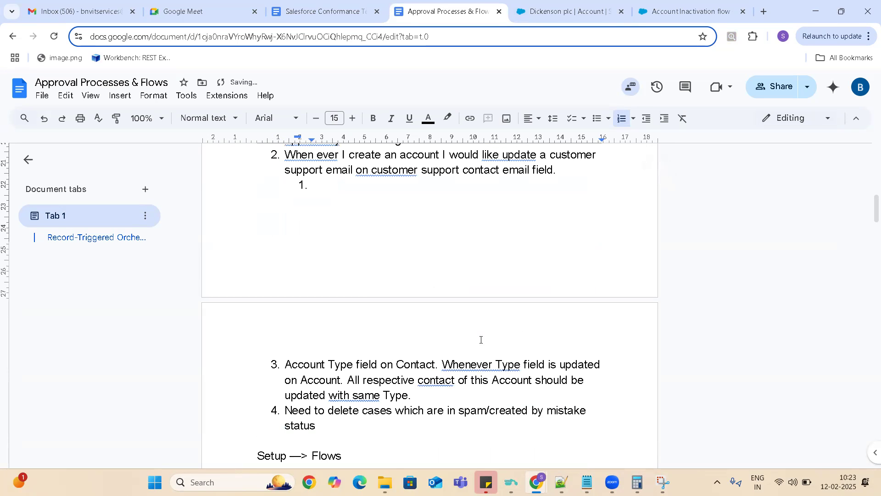
key("BackSpace")
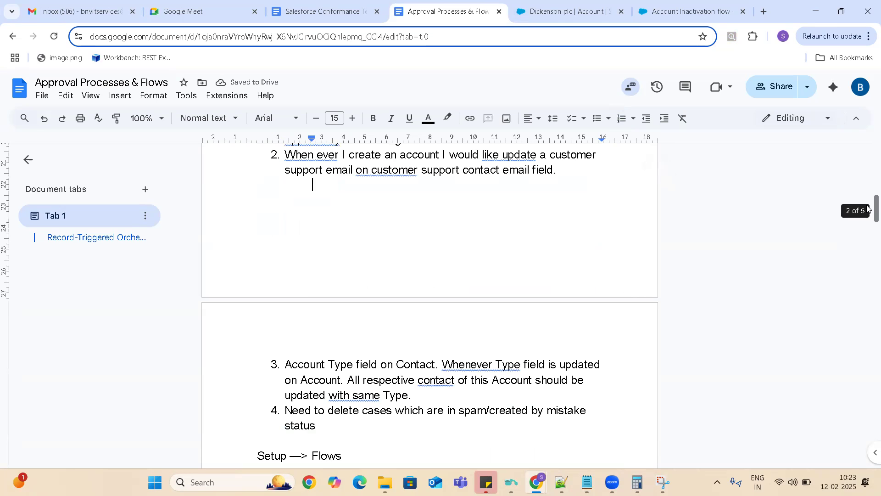
- Add the line "Example Scenario of Screenflow" at the end of the document and paste the cut scenario and analysis below it
left_click_drag(868, 214, 867, 446)
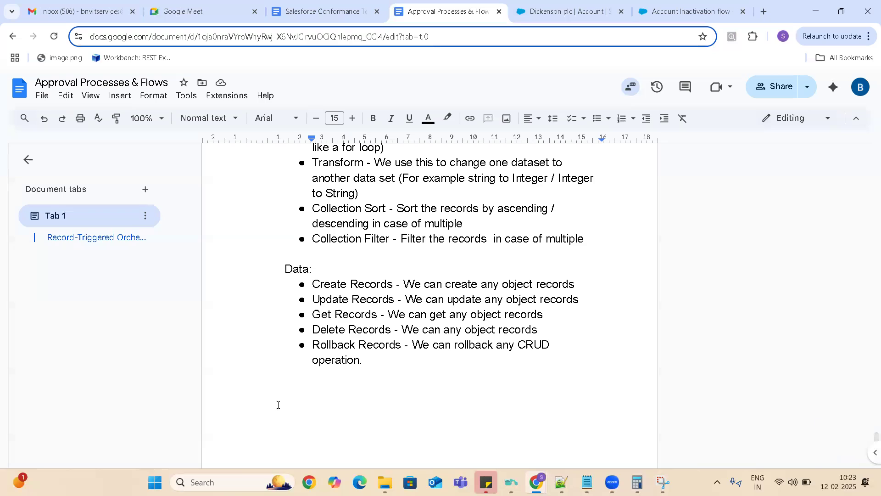
left_click(289, 386)
type("Example Scenario of Scre")
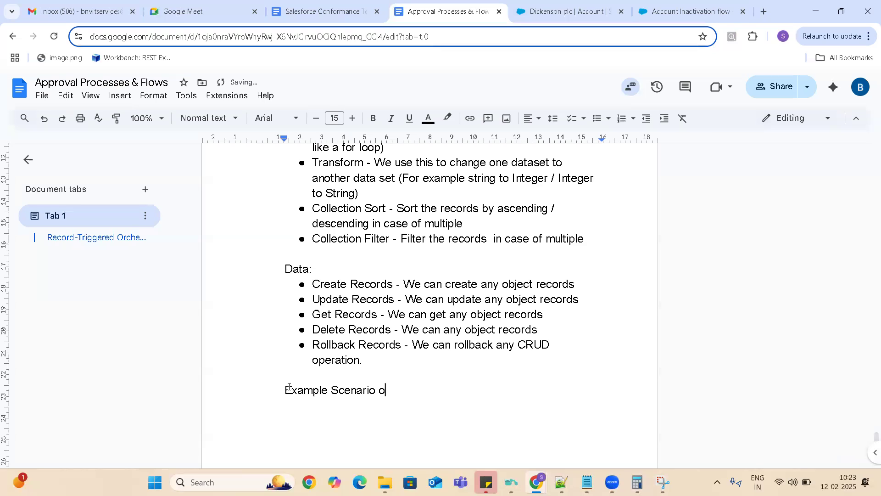
type("ns")
key("BackSpace")
key("BackSpace")
type("ens")
key("BackSpace")
type("flow")
key("Return")
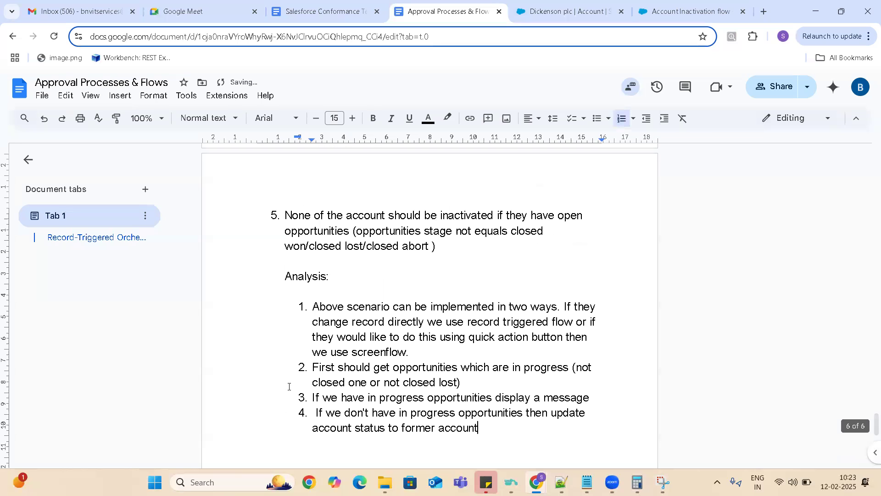
- Remove the list numbering from the pasted scenario paragraph and add blank lines after the last analysis point
left_click(285, 217)
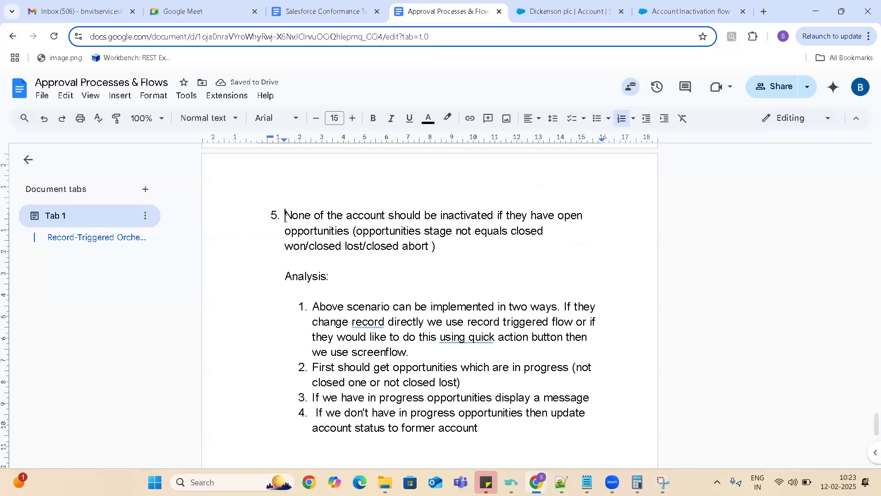
key("BackSpace")
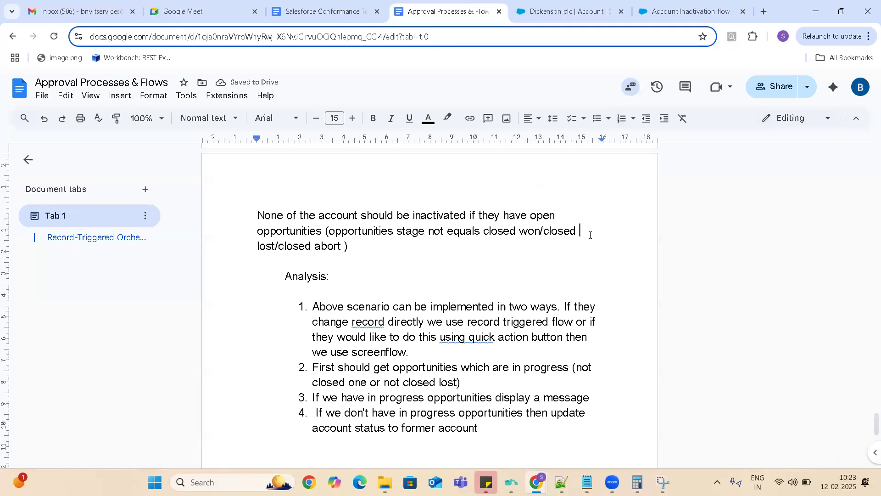
key("Up")
key("Up")
key("Up")
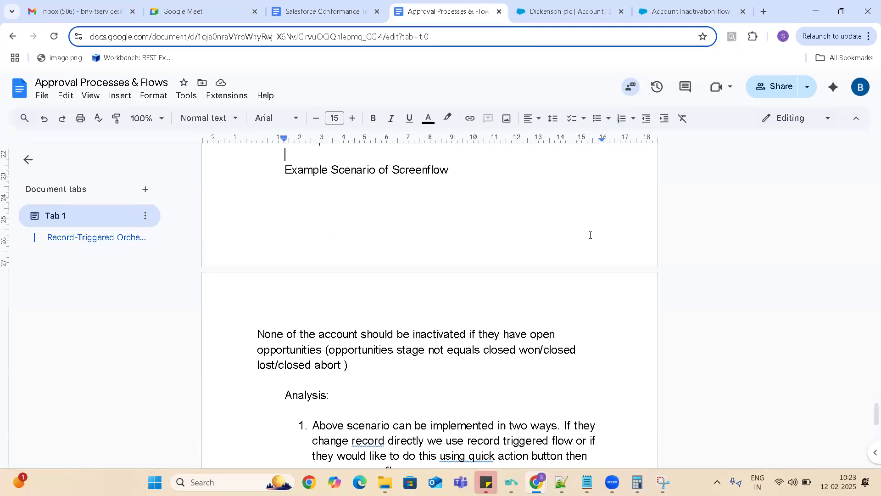
key("Down")
key("Down")
key("Down")
key("Down")
key("Down")
key("Down")
key("Down")
key("Down")
key("Down")
key("Down")
key("Down")
key("Down")
key("Down")
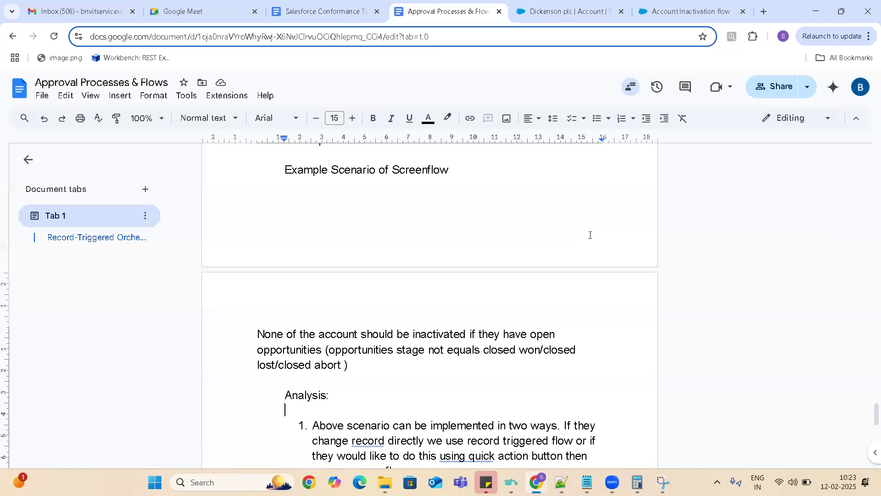
key("Down")
key("Down")
key("Down")
key("Down")
key("Down")
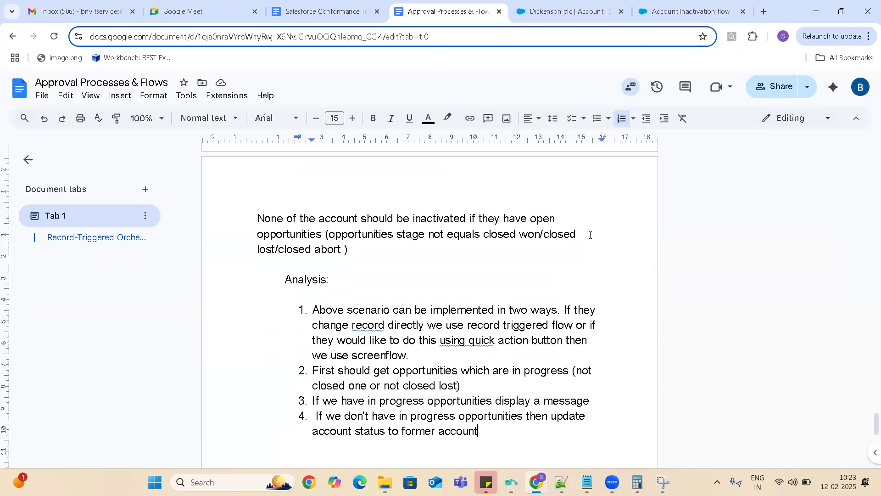
key("Return")
key("Return")
key("Return")
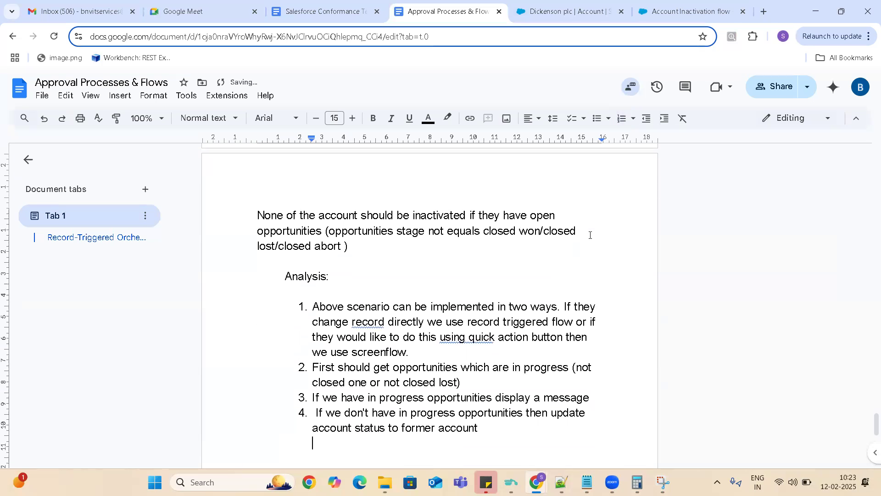
- Capture a screenshot of the Account Inactivation flow diagram and paste it below the analysis in the Approval Processes & Flows document
left_click(693, 11)
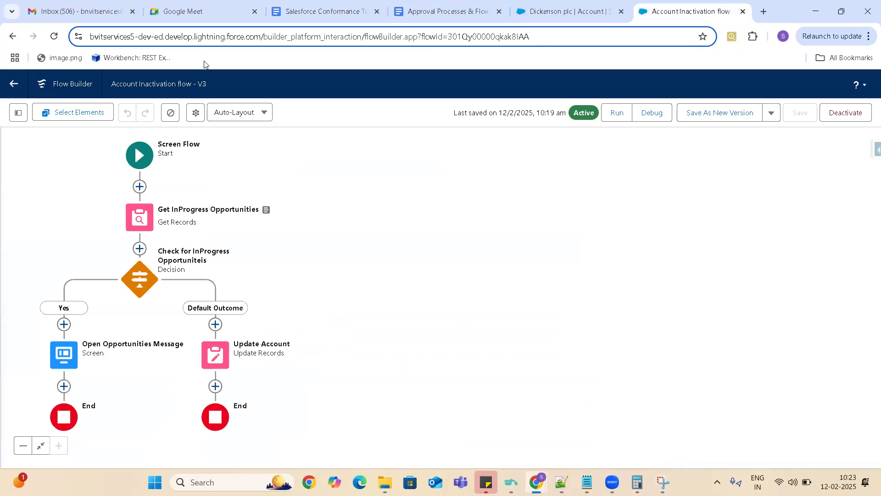
key("super+shift+s")
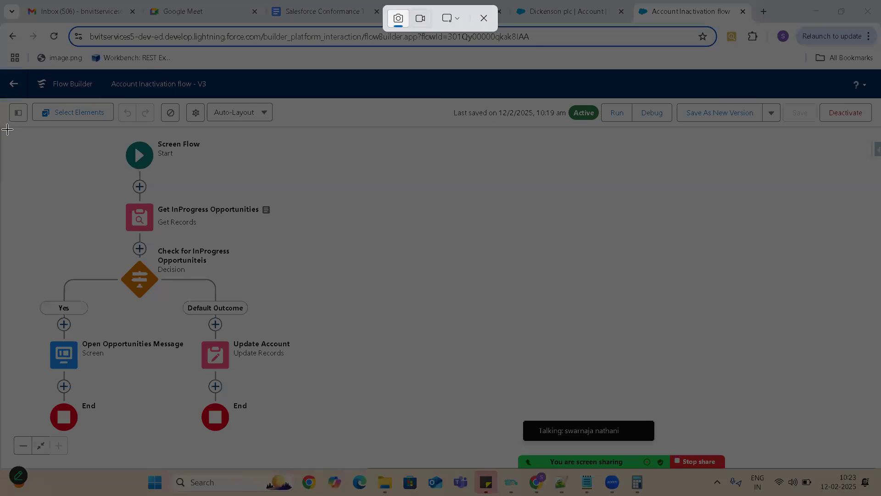
left_click_drag(4, 129, 345, 434)
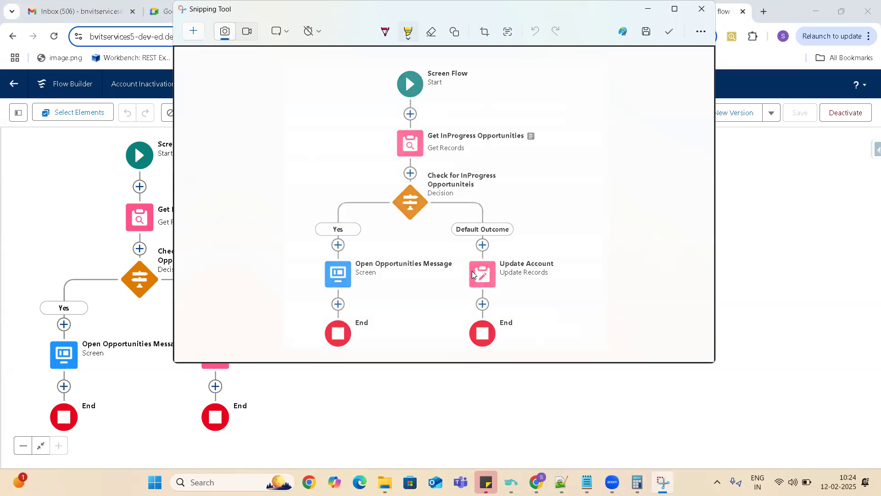
key("alt+Tab")
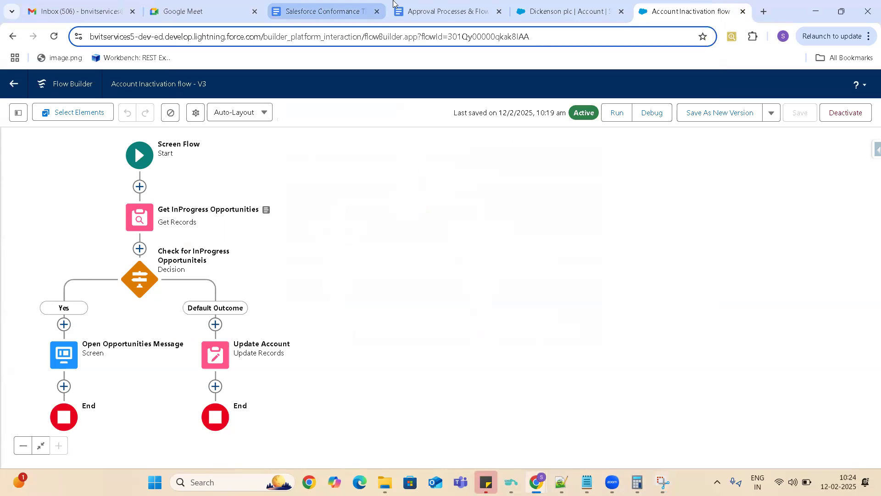
left_click(403, 11)
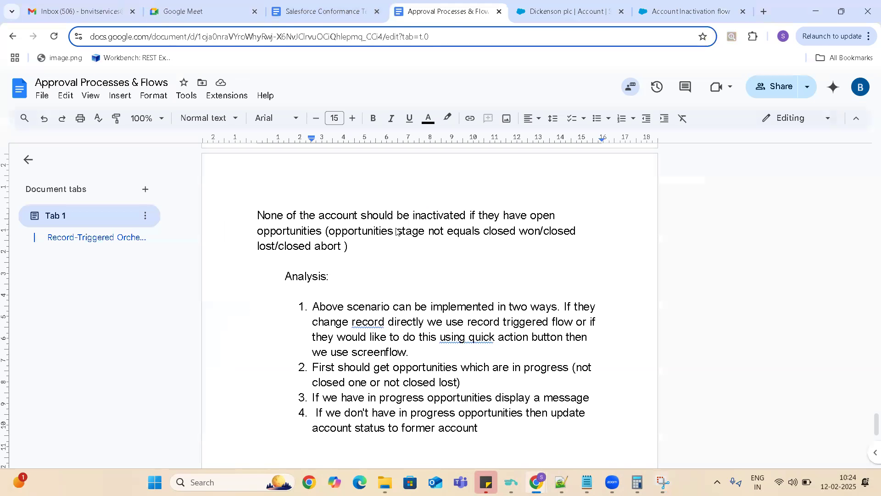
key("ctrl+v")
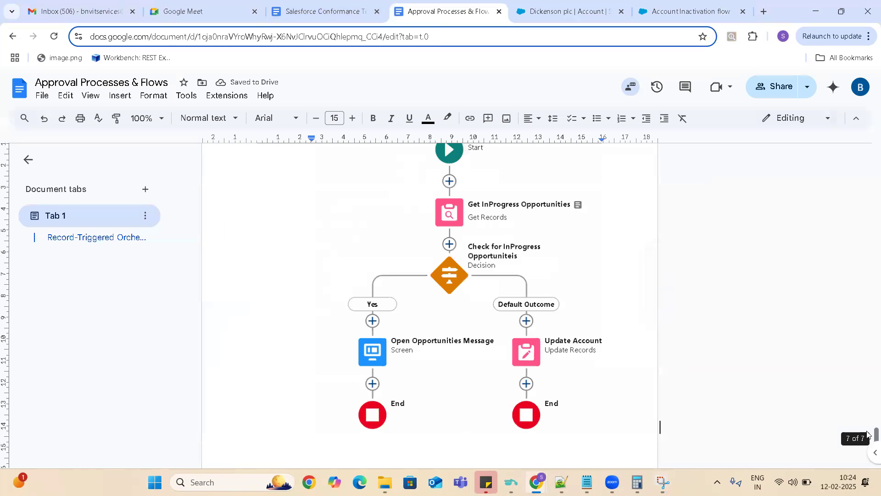
scroll(867, 435, "down", 2)
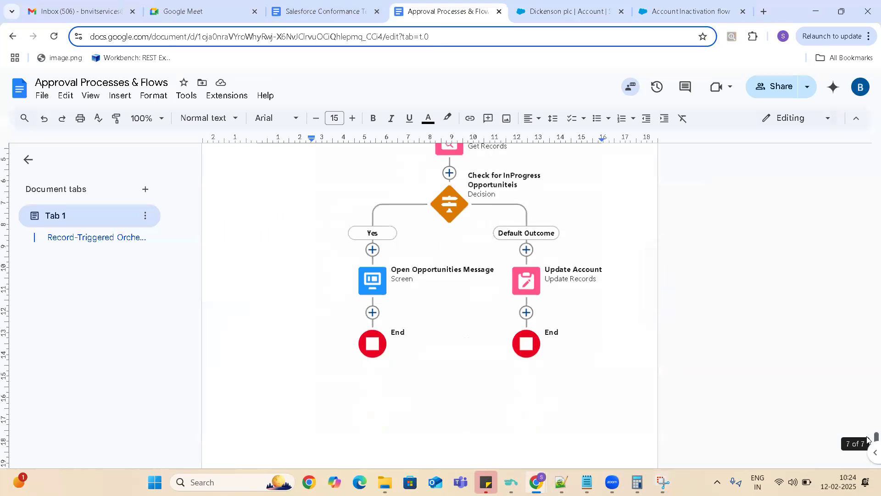
left_click(273, 393)
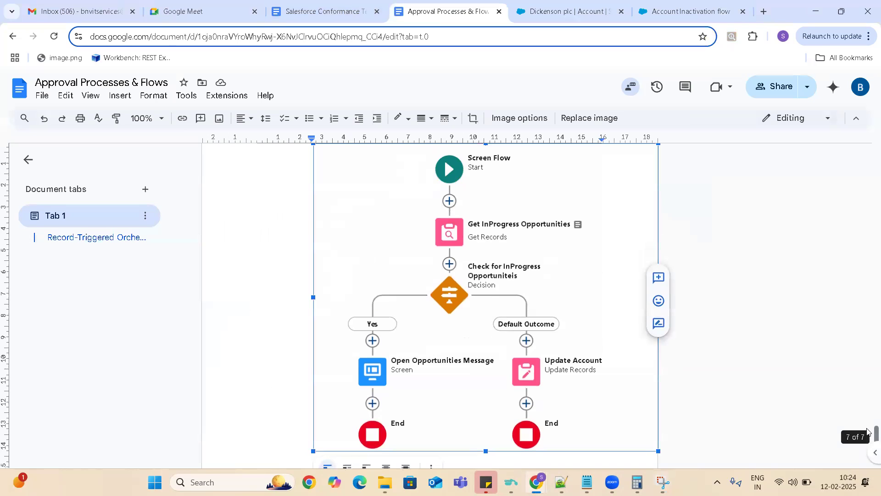
scroll(867, 434, "down", 5)
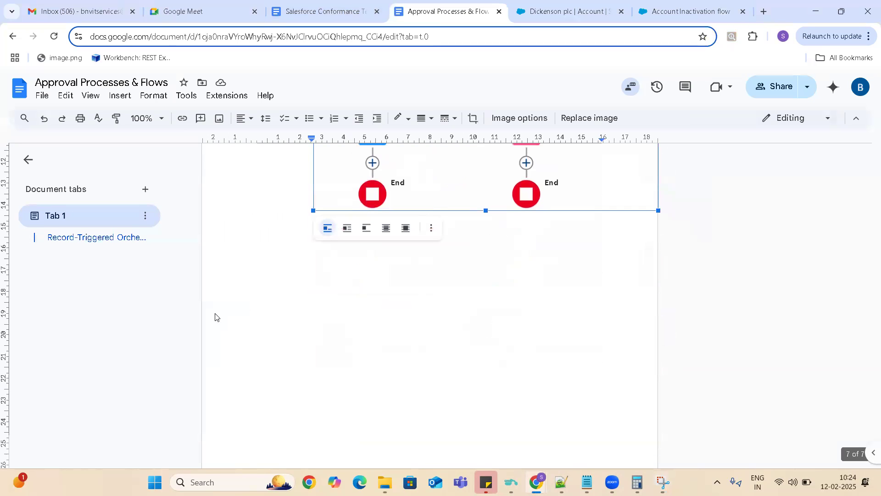
scroll(277, 280, "up", 2)
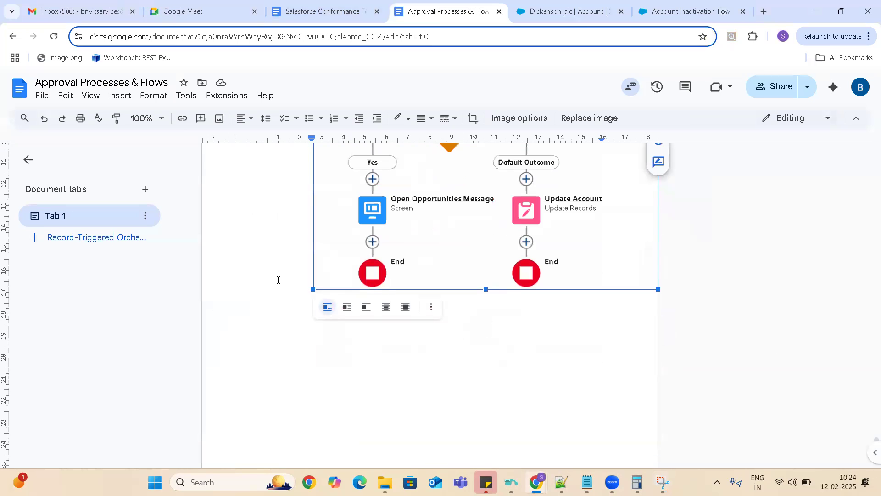
scroll(277, 280, "up", 3)
key("alt+Tab")
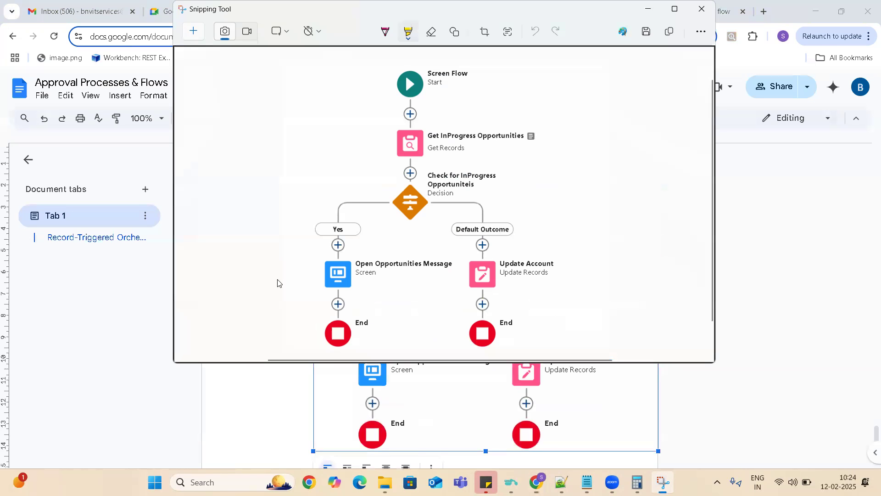
key("alt+Tab")
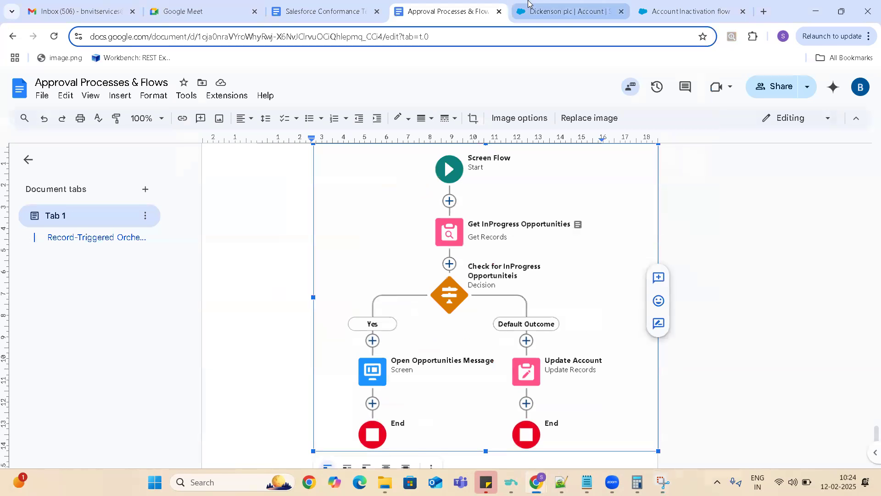
left_click(693, 13)
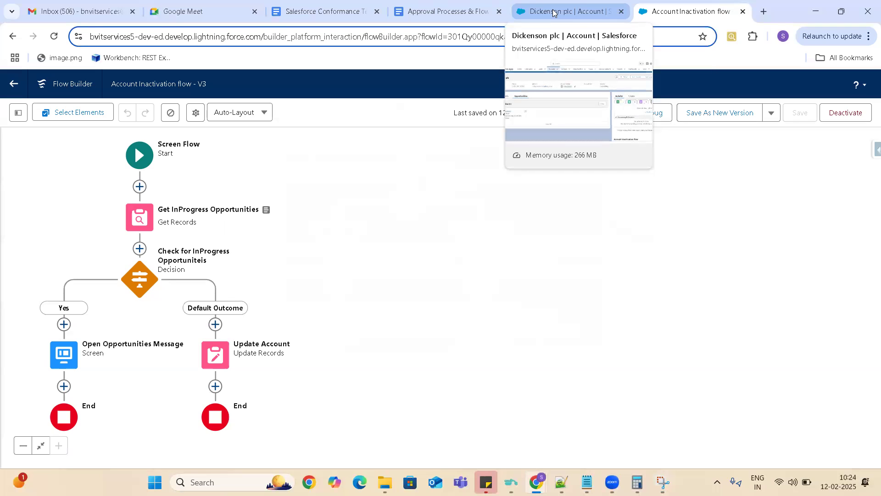
key("alt+Tab")
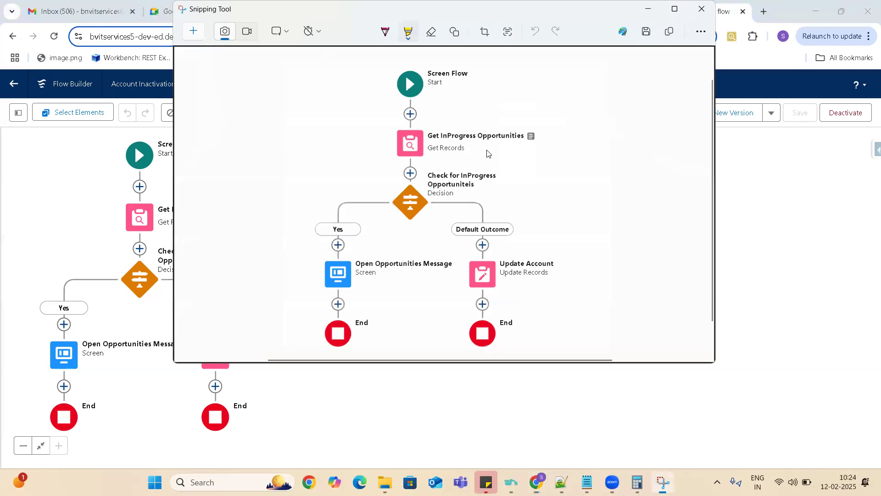
key("alt+Tab")
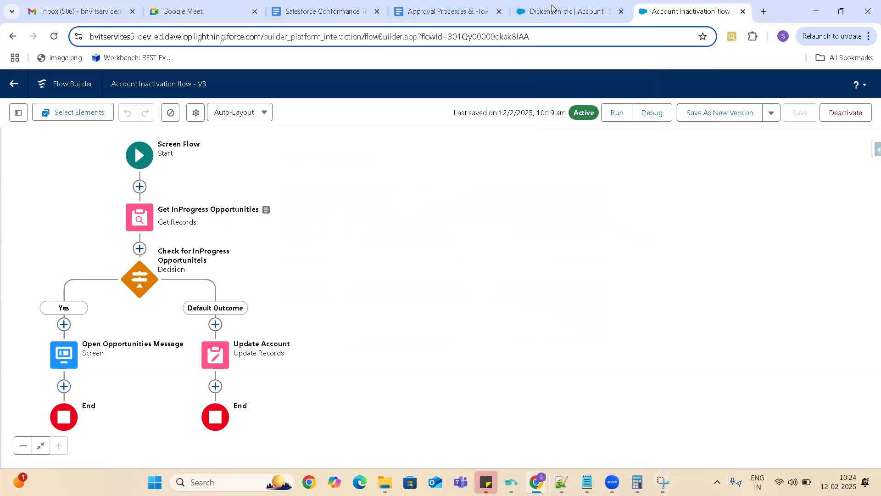
left_click(449, 6)
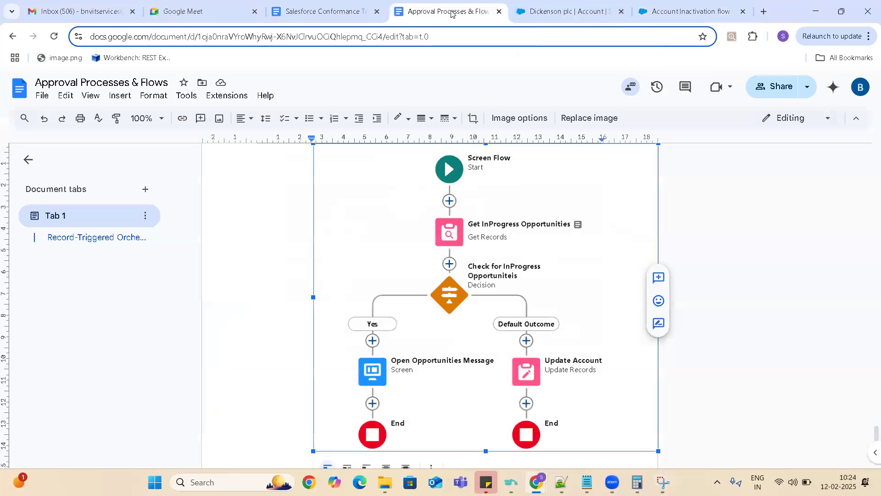
- Add the heading line "Record Triggered Flows :" below the flow diagram in the Approval Processes & Flows document
left_click(696, 411)
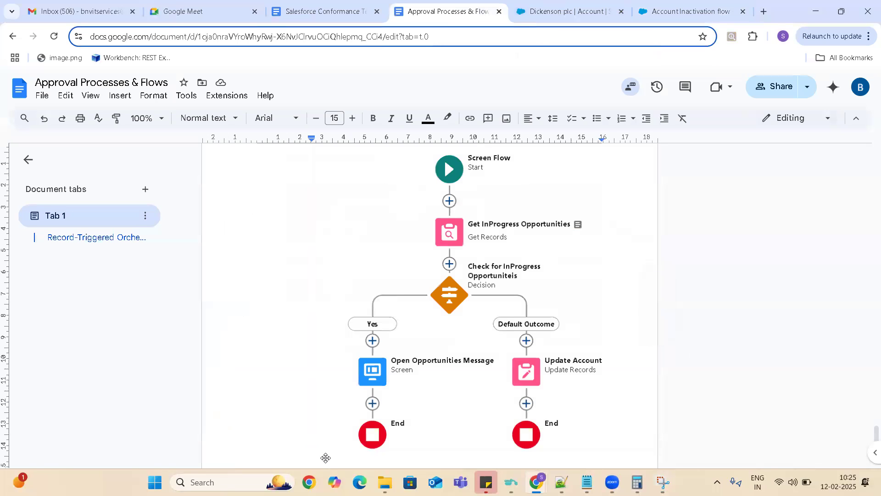
key("Return")
type("REco")
key("BackSpace")
key("BackSpace")
key("BackSpace")
type("ecord Triggered Flows:")
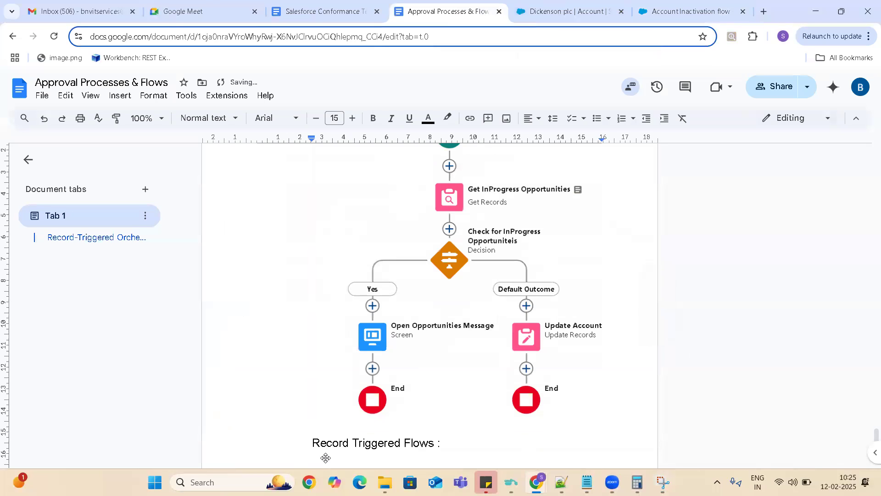
- Write "These type of flows we can configure to execute whenever a record is created/edited/deleted" below the Record Triggered Flows heading
key("Right")
key("Return")
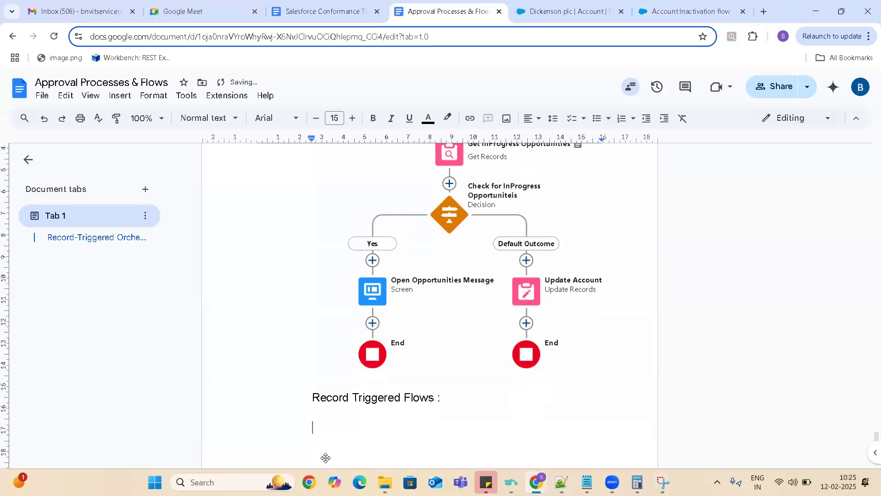
type("These type of flows w")
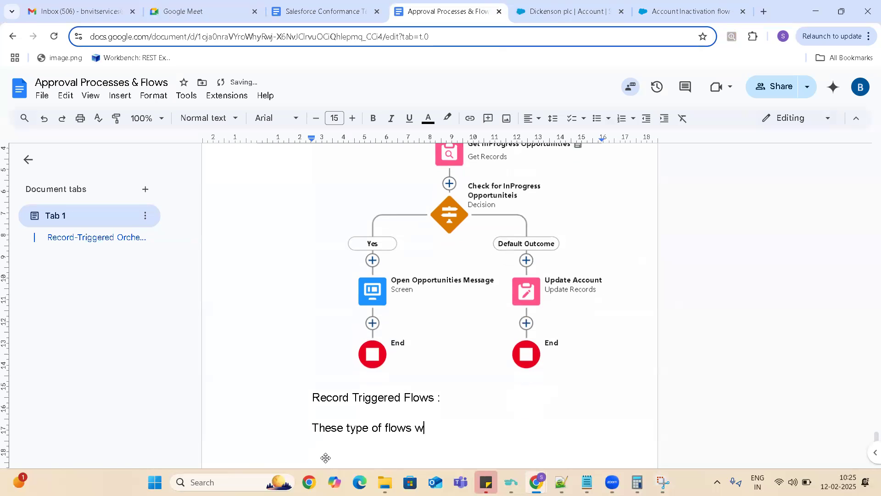
type("e can")
type("nfigure to exi")
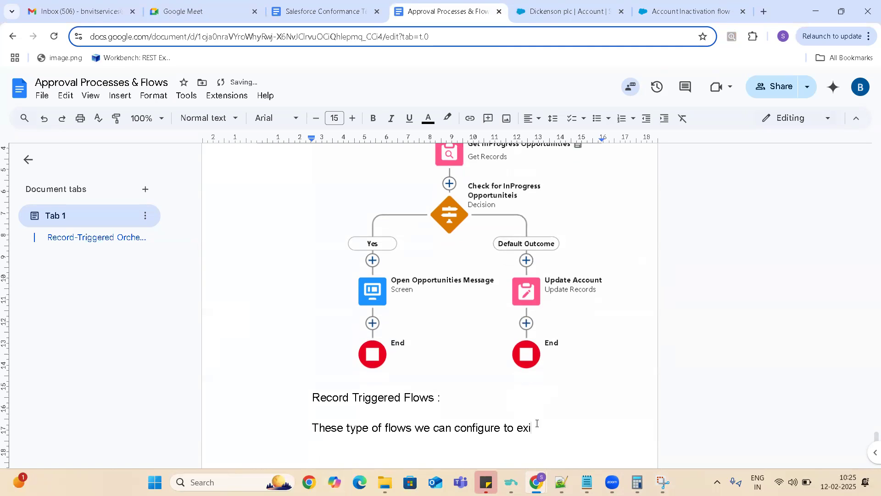
key("BackSpace")
type("ecute whenever a record is ")
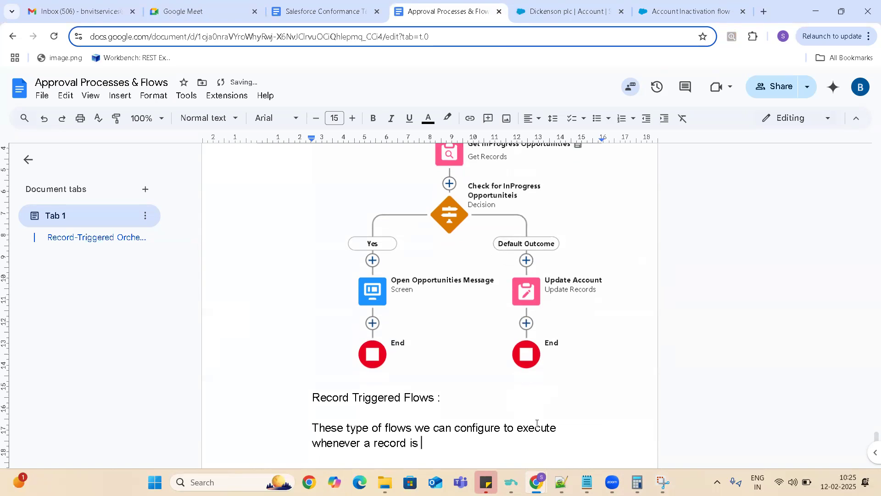
type("created/edited/deleted")
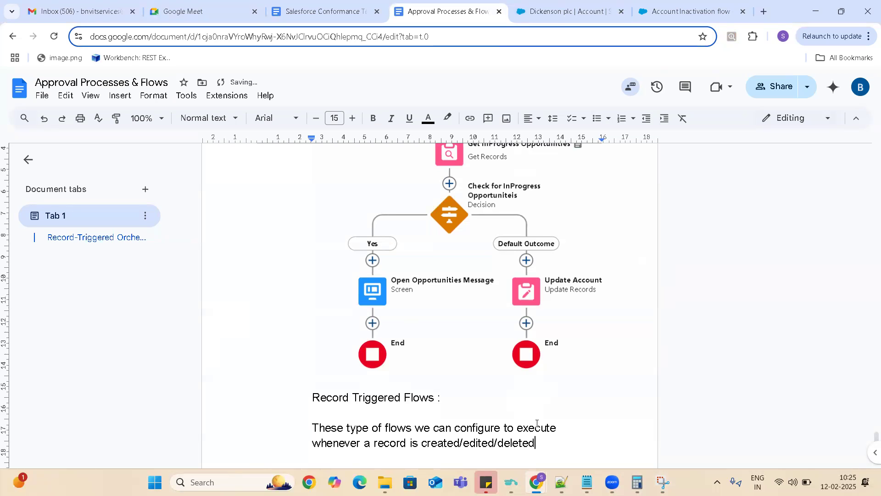
- Add the line "Limitation of Record Triggered Flows:" below the description, separated by a blank line
key("Return")
key("Return")
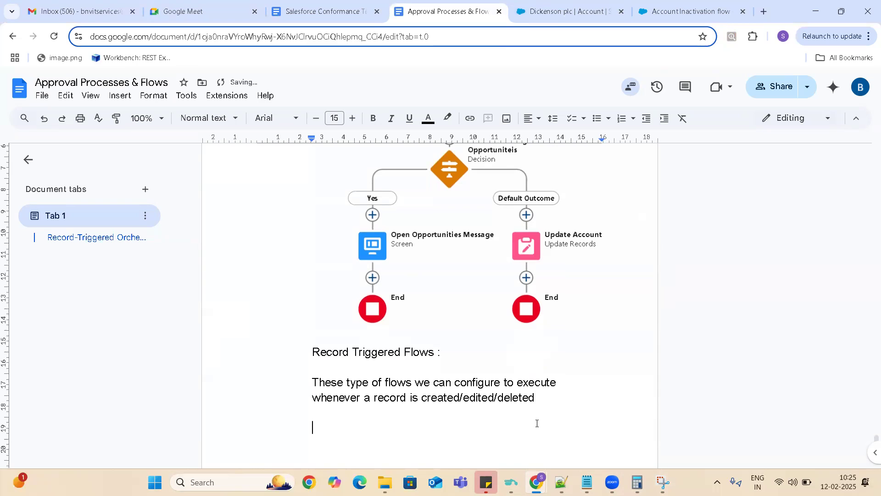
type("Limitation")
type(" of ")
type("this")
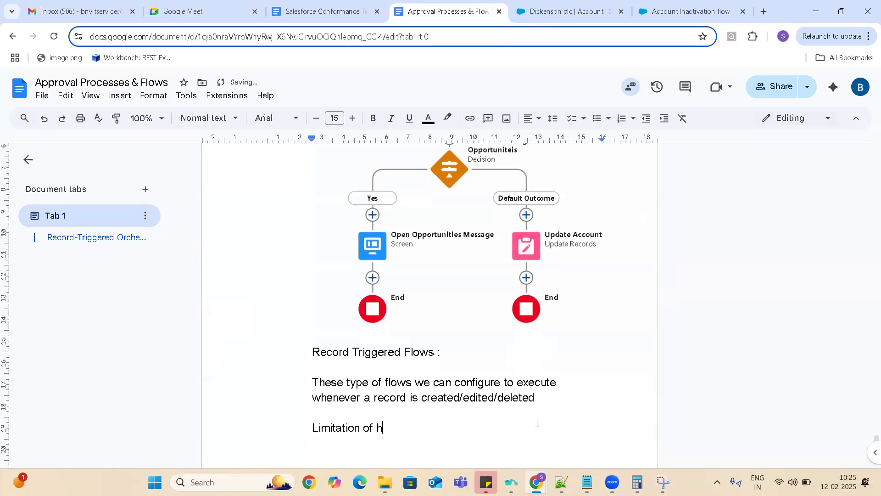
key("BackSpace")
key("BackSpace")
key("BackSpace")
key("BackSpace")
key("BackSpace")
type("Record Triggered Flows:")
key("Return")
- Start a numbered list of limitations with the item "You cannot call a screen flow/display a screen"
type("1")
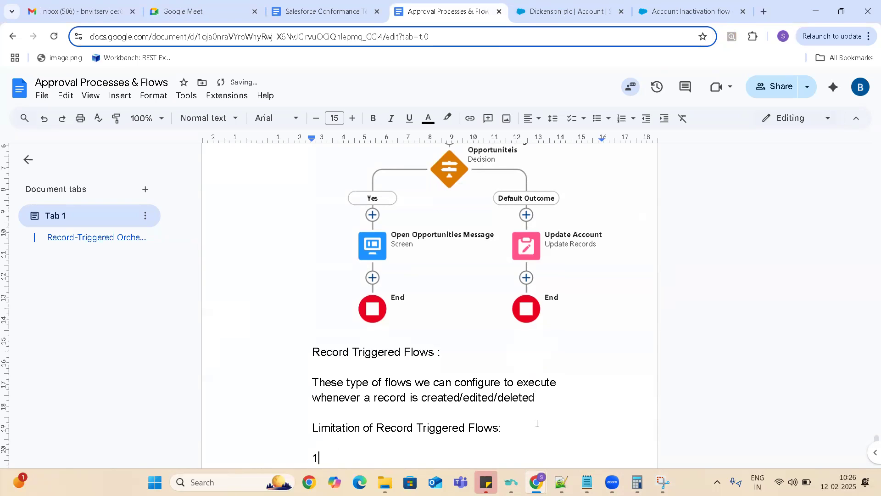
type(". You ca")
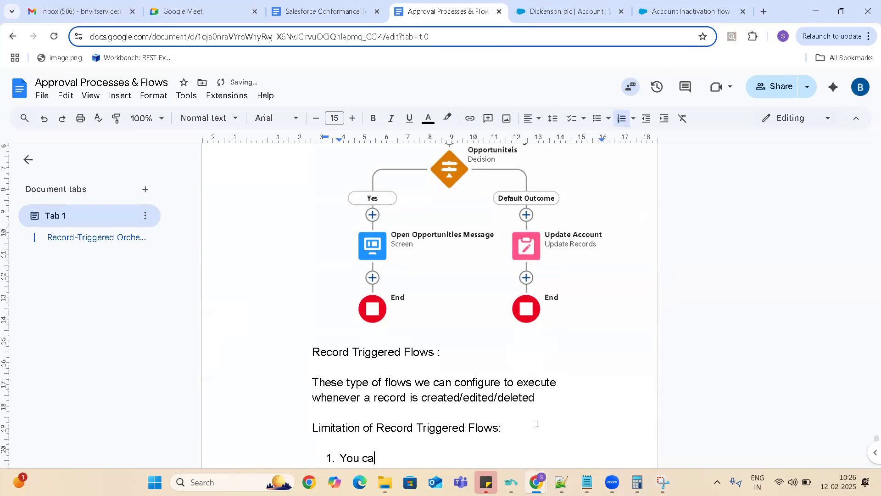
type("n not call a screen flow")
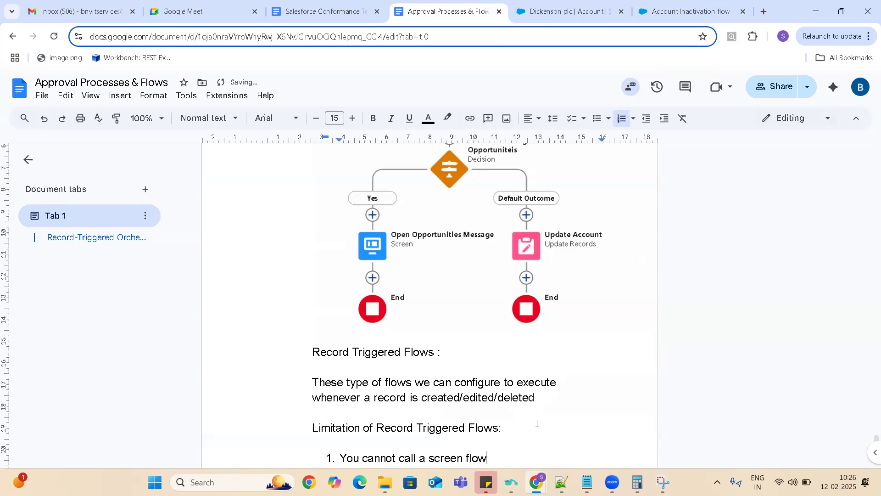
type("/")
type("dso")
key("BackSpace")
key("BackSpace")
type("isap")
key("BackSpace")
key("BackSpace")
type("play a screen")
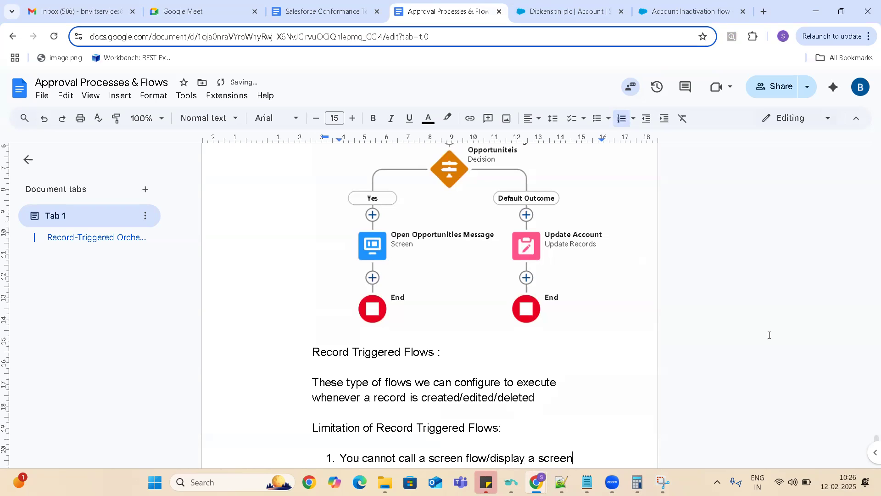
- End the numbered list after the first limitation and add blank lines below it
left_click(508, 428)
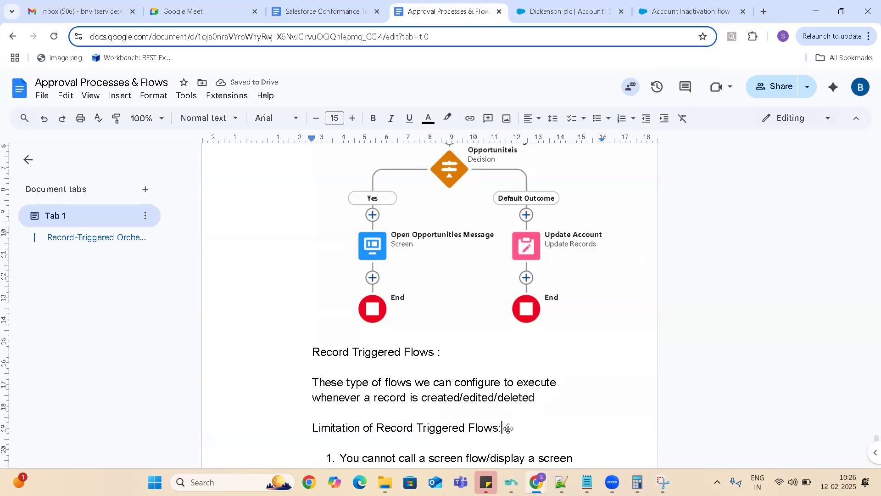
key("Down")
key("Down")
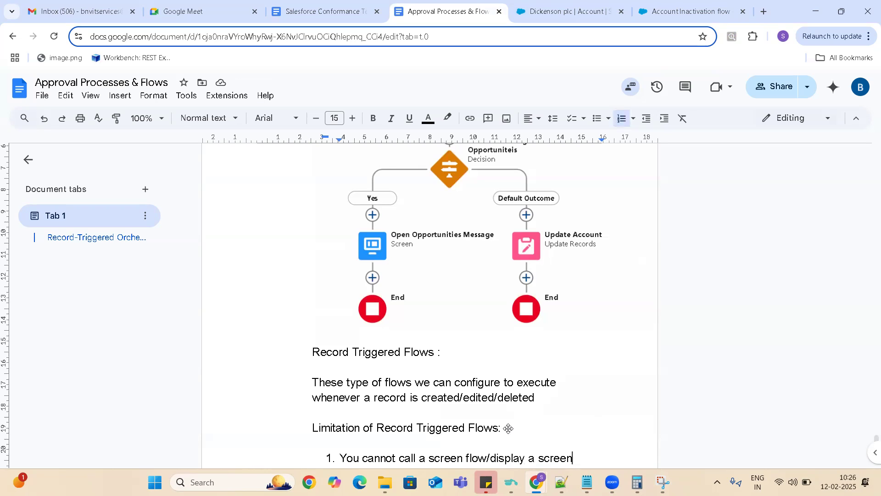
key("Return")
key("Return")
key("Return")
key("Return")
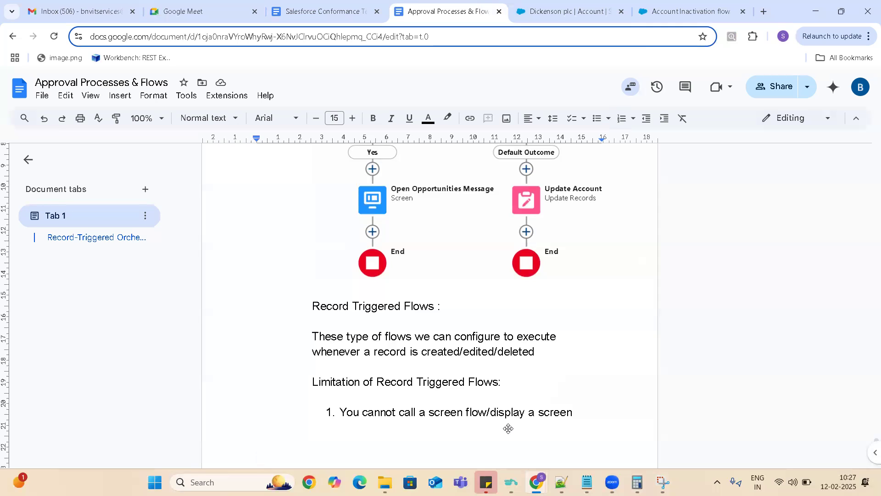
- Leave the Account Inactivation flow for the Flows list in Salesforce Setup and create a new Record-Triggered Flow from scratch
left_click(692, 10)
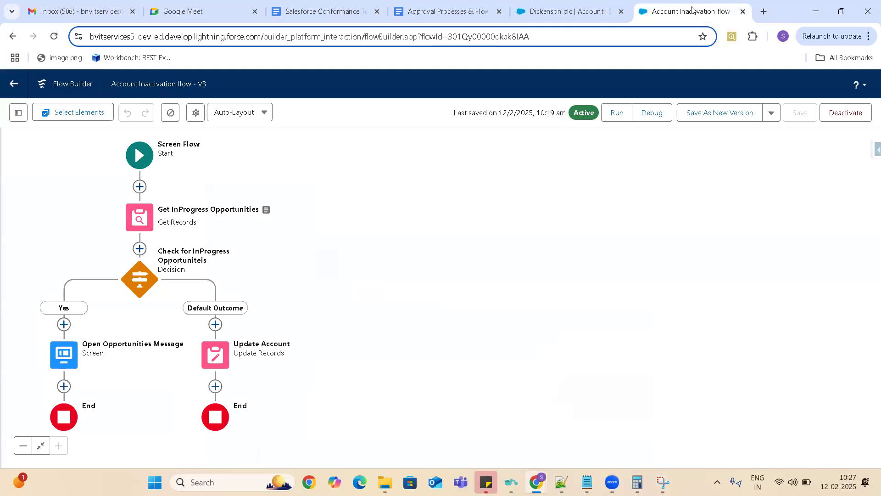
left_click(15, 87)
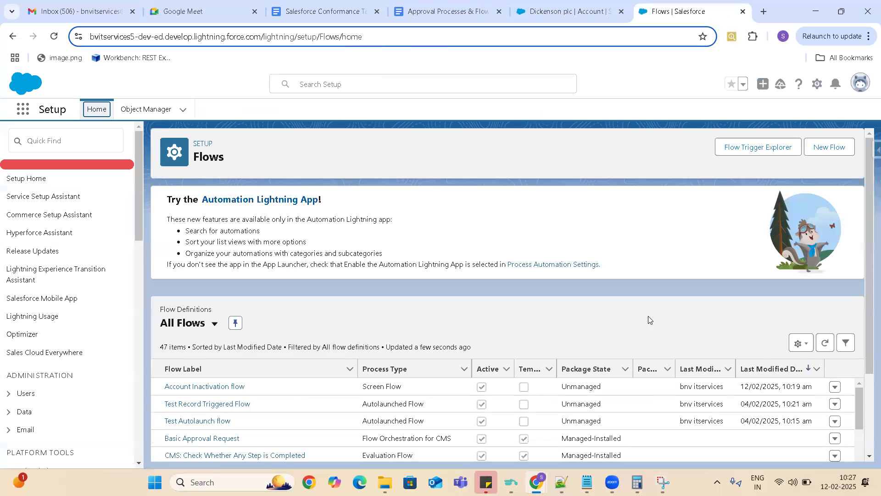
left_click(832, 151)
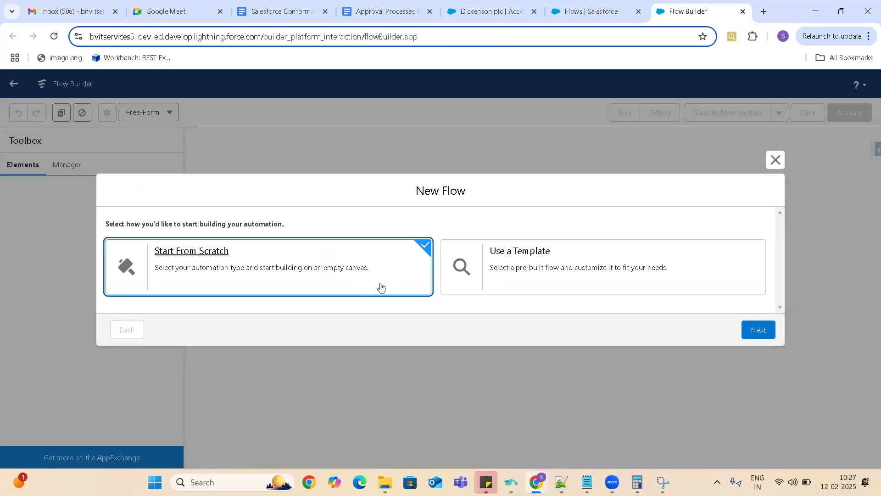
left_click(758, 331)
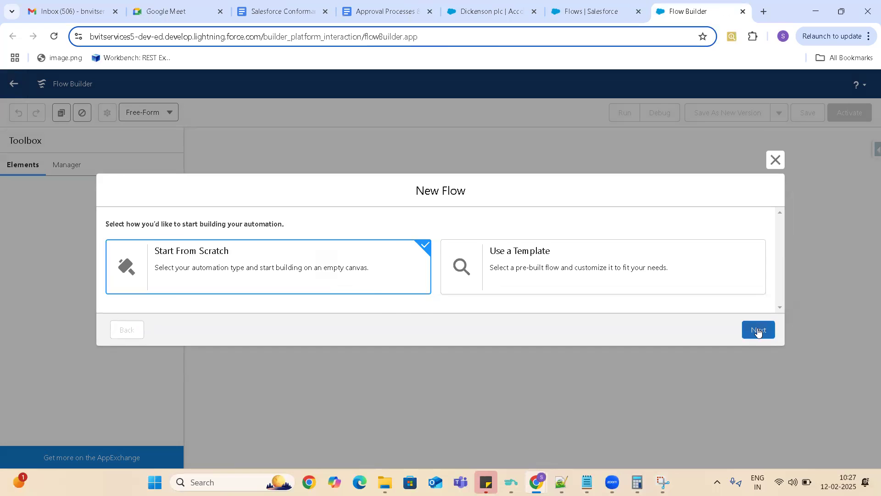
left_click(563, 203)
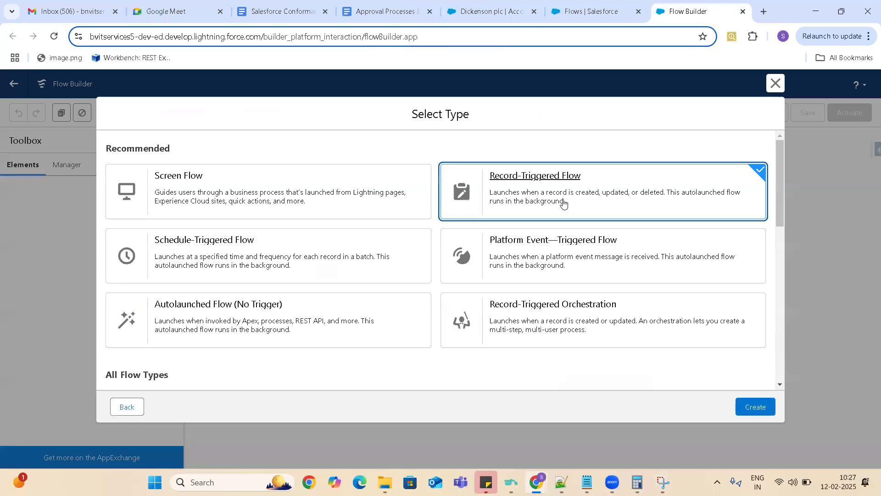
left_click(757, 409)
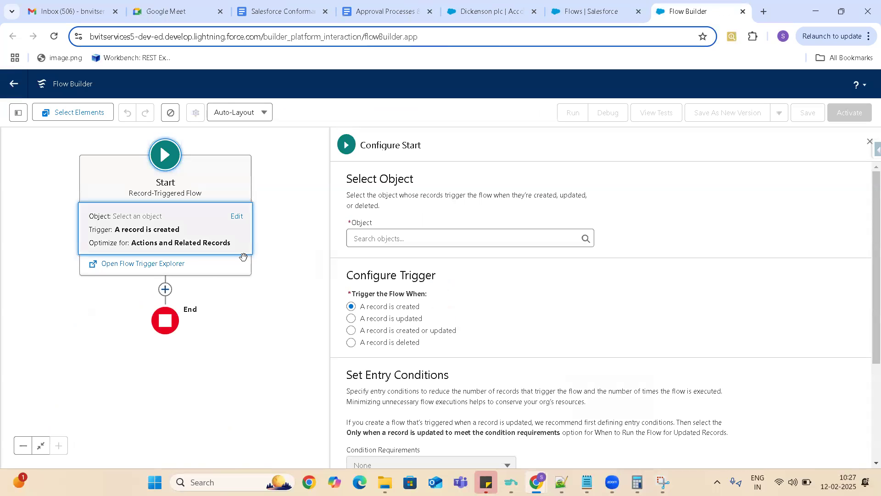
- Look through the elements that can be added after the new flow's Start, and switch to the Dickenson plc account record
left_click(165, 290)
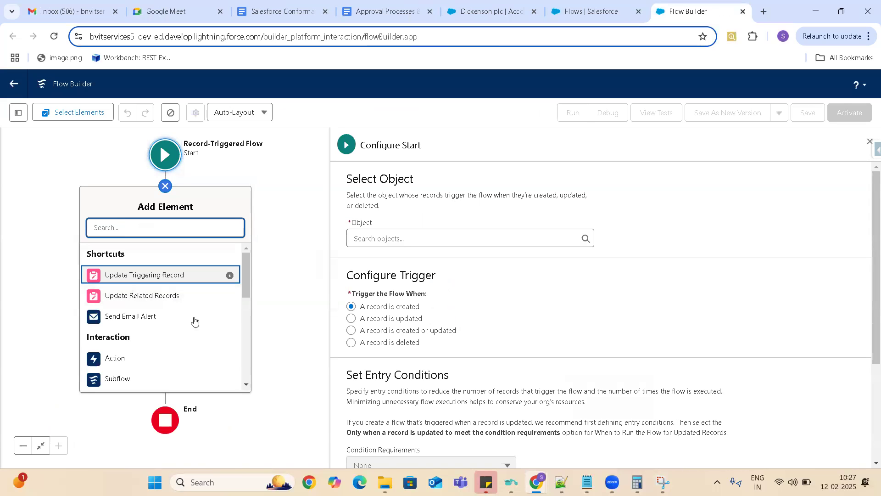
mouse_move(248, 273)
left_mouse_down()
mouse_move(248, 290)
mouse_move(250, 283)
left_mouse_up()
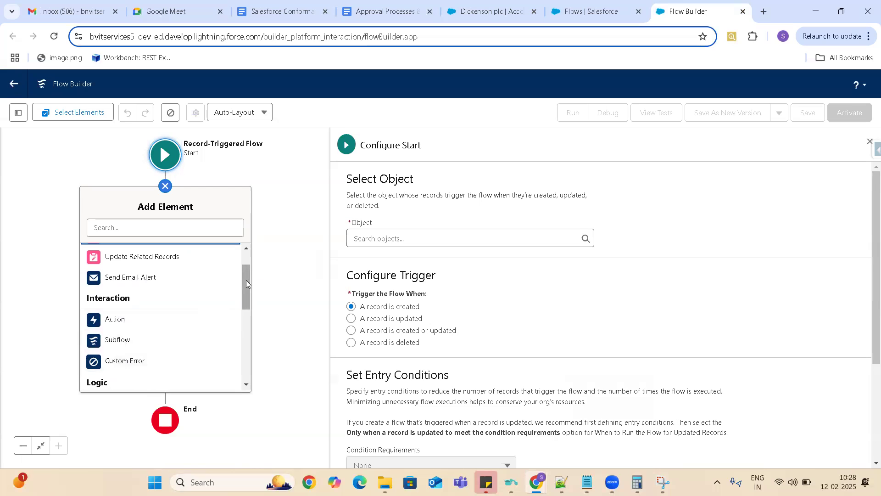
mouse_move(247, 280)
left_mouse_down()
mouse_move(248, 294)
mouse_move(249, 282)
left_mouse_up()
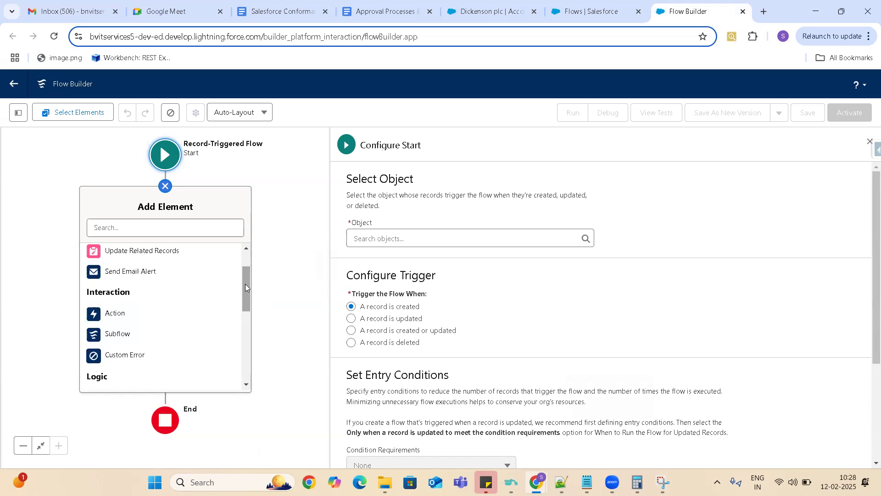
left_click_drag(246, 288, 246, 258)
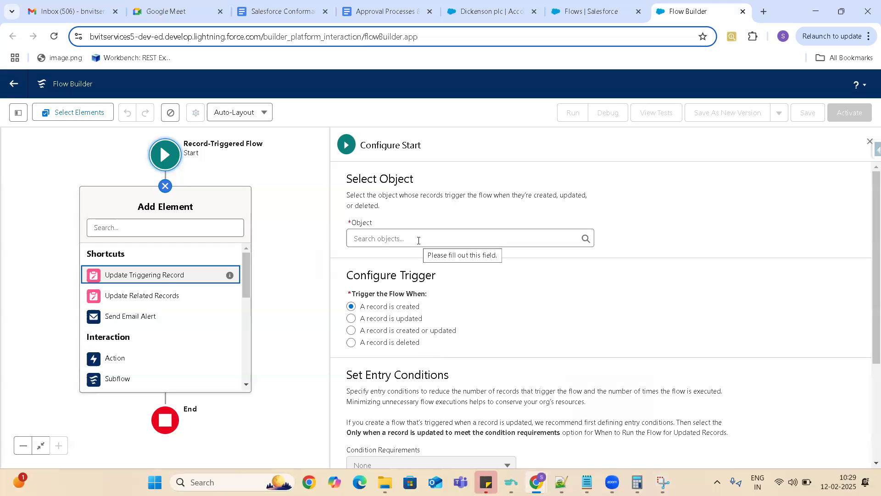
left_click(476, 15)
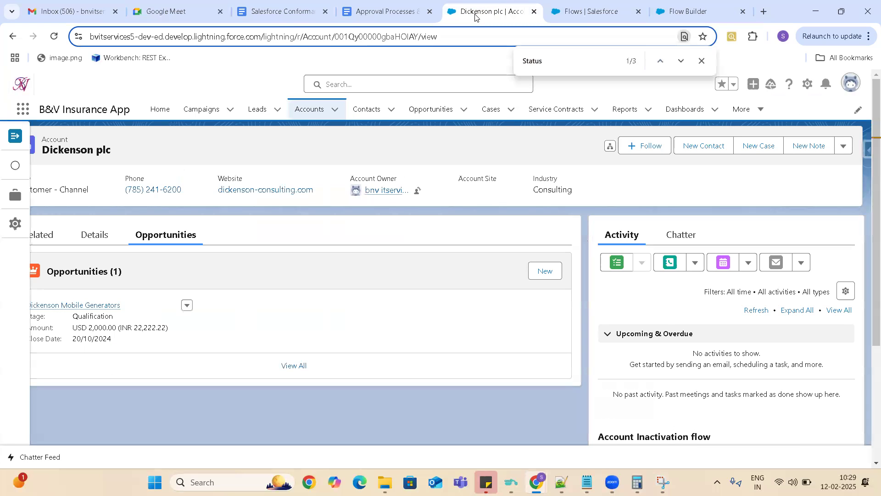
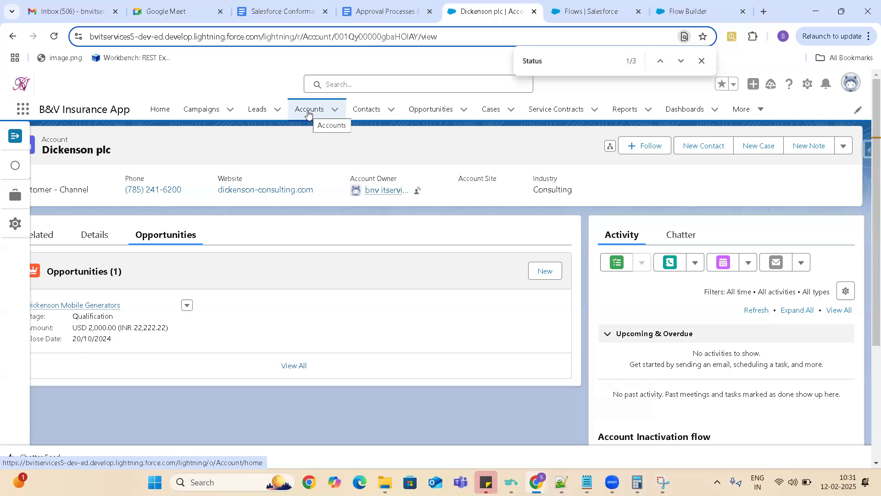
- Switch to the new flow in Flow Builder and trigger it on the Account object when a record is updated
left_click(682, 16)
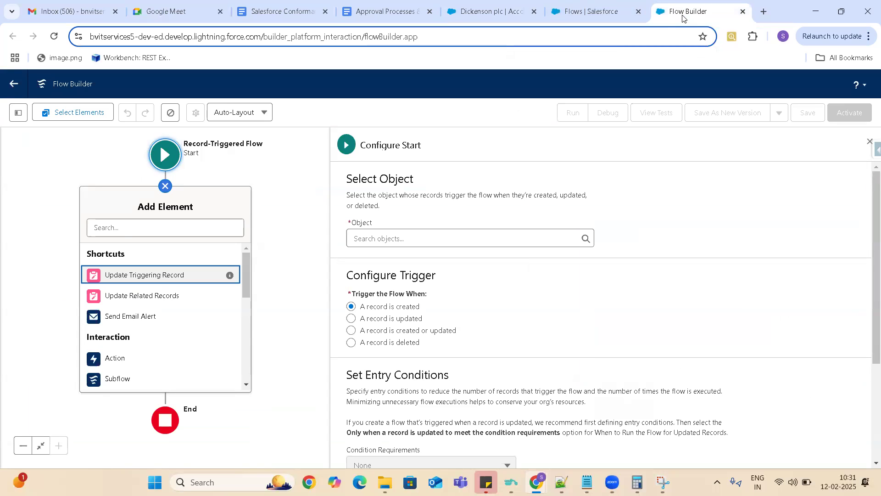
left_click(415, 236)
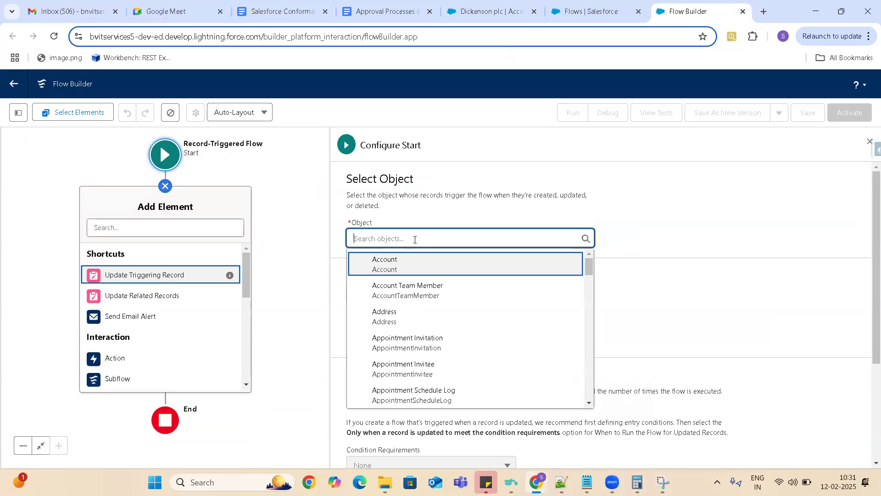
type("Account")
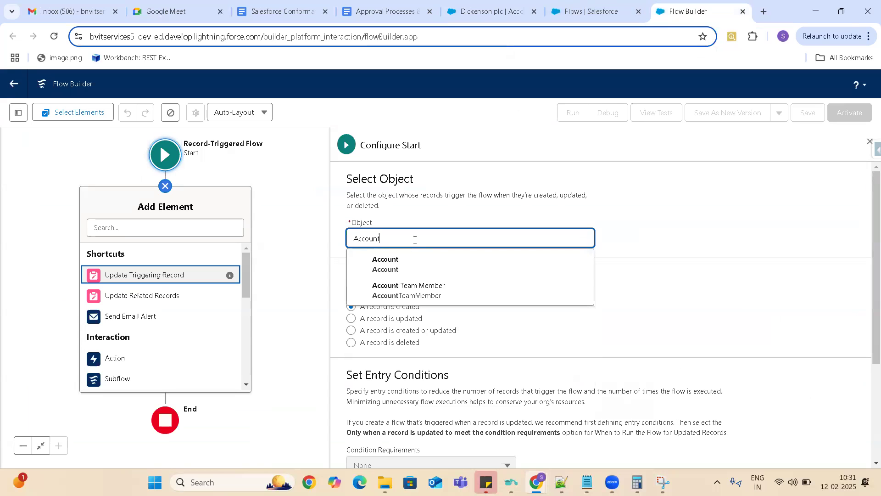
left_click(383, 264)
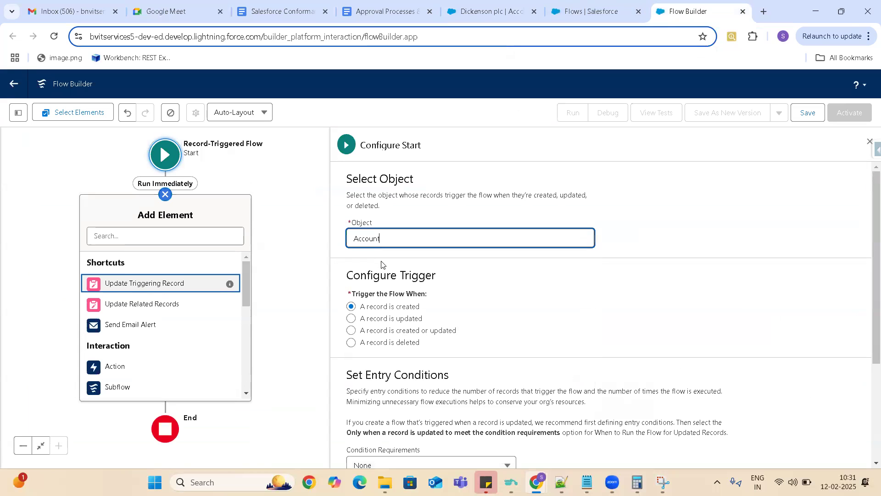
left_click(353, 320)
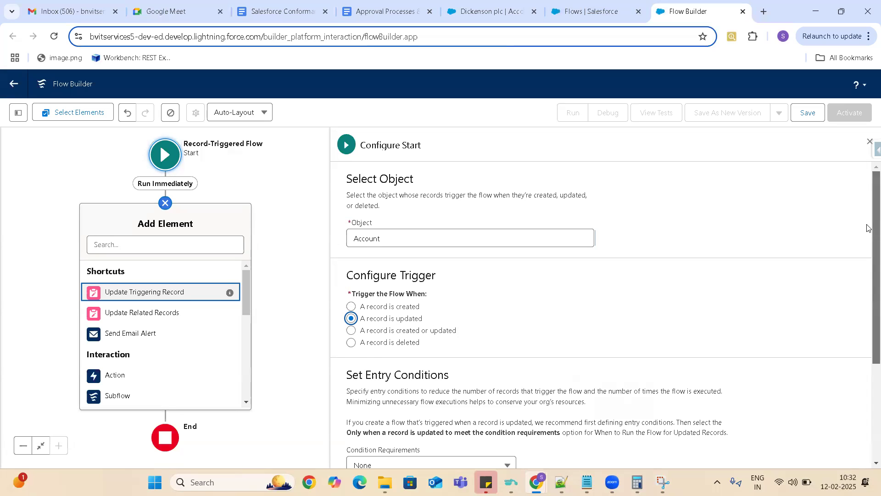
- Set the entry conditions to All Conditions Are Met (AND) with Status__c equal to Former Customer
scroll(869, 267, "down", 3)
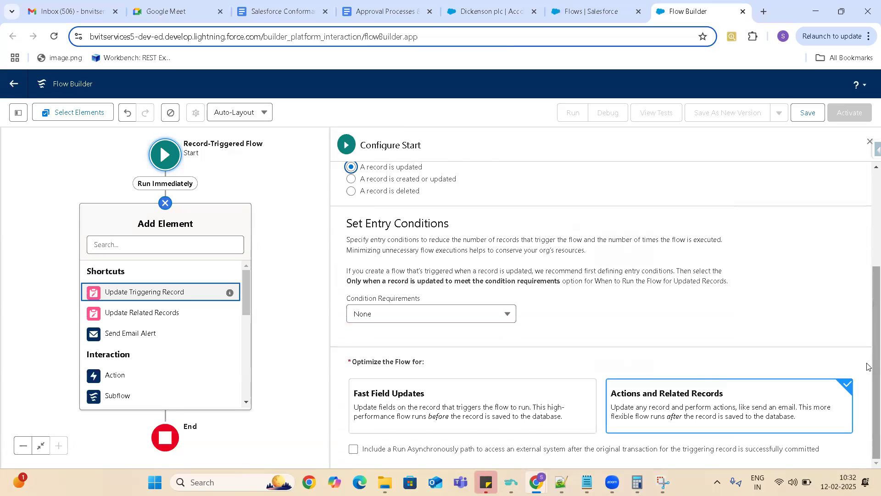
left_click(422, 316)
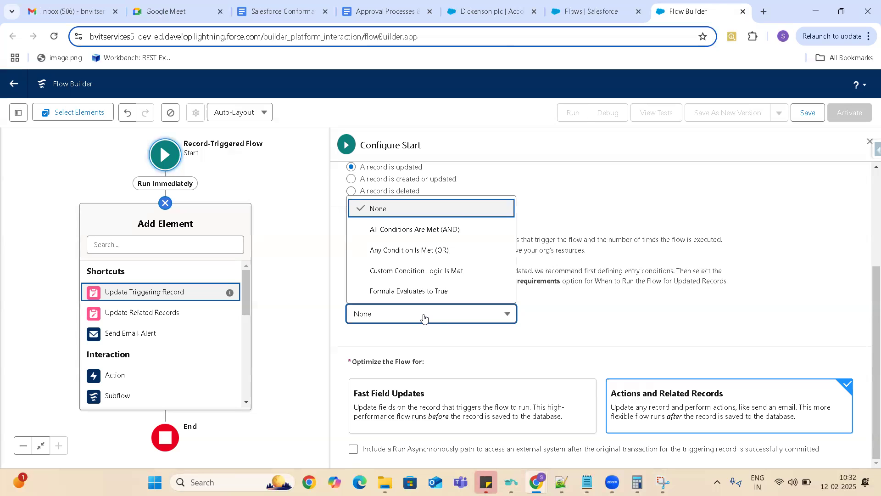
left_click(417, 233)
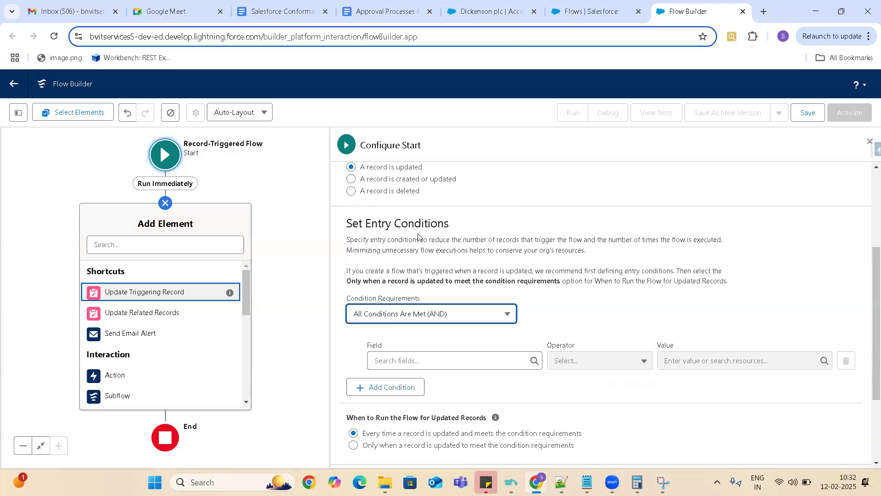
left_click(428, 362)
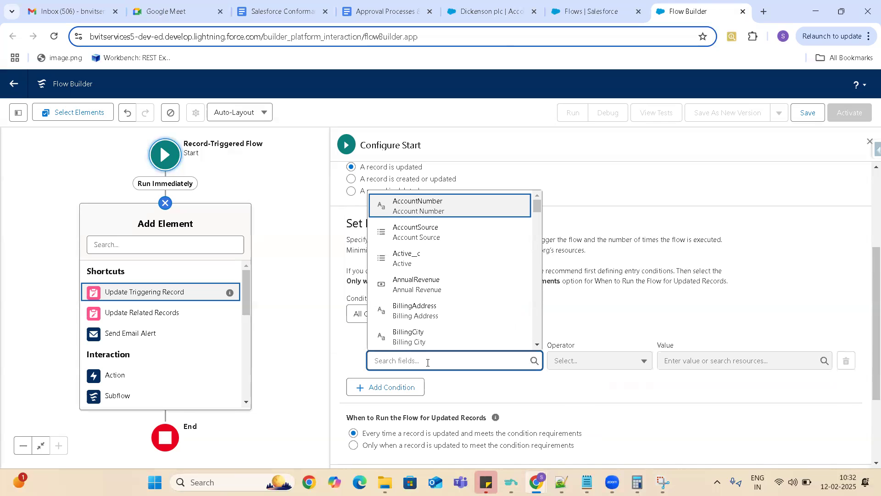
type("Sta")
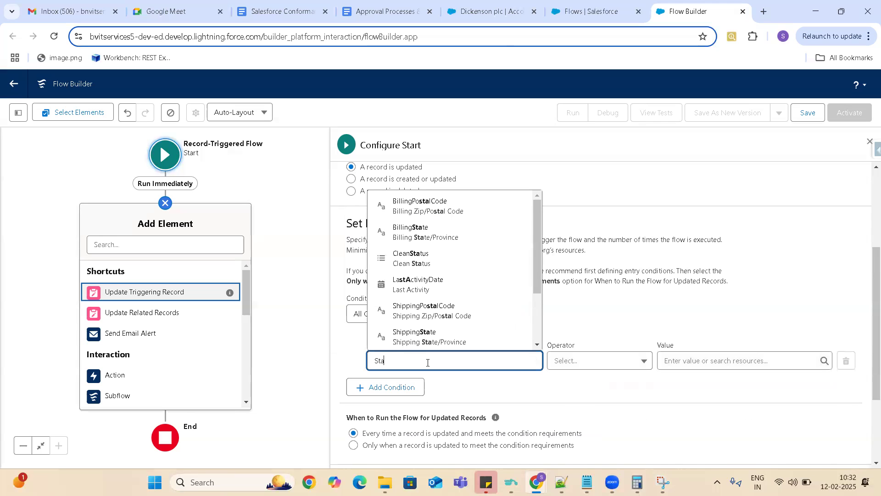
type("tus")
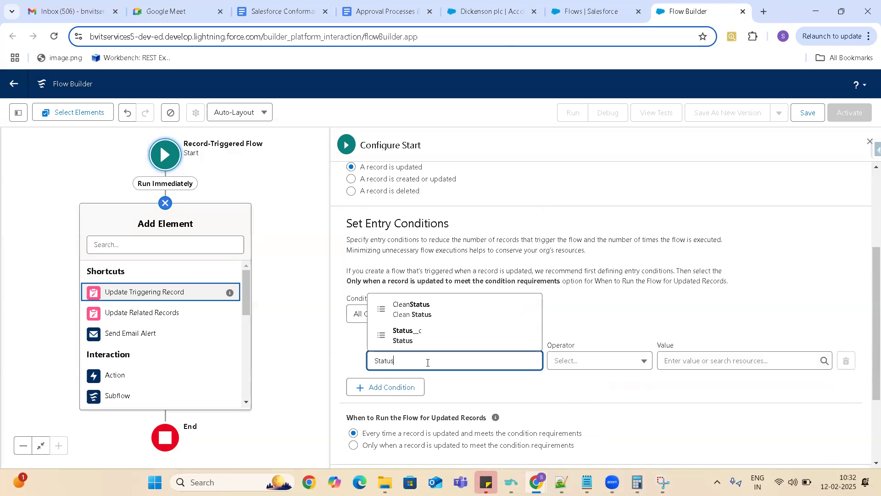
left_click(419, 335)
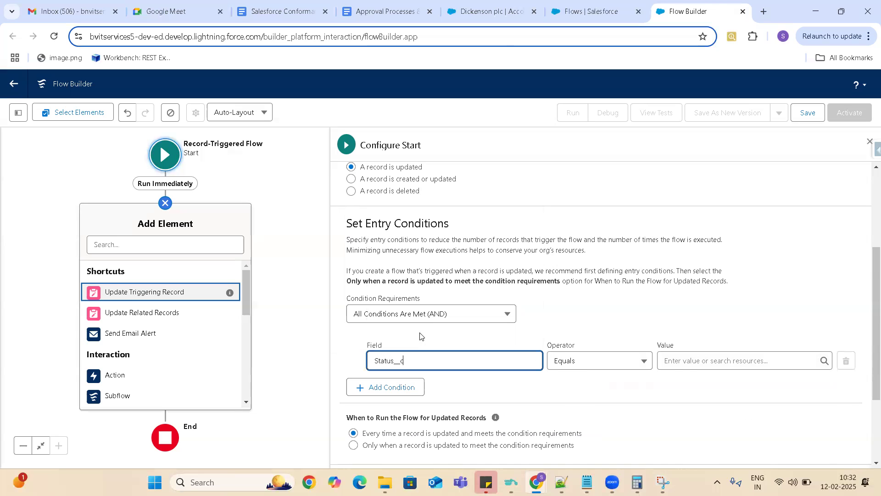
left_click(704, 360)
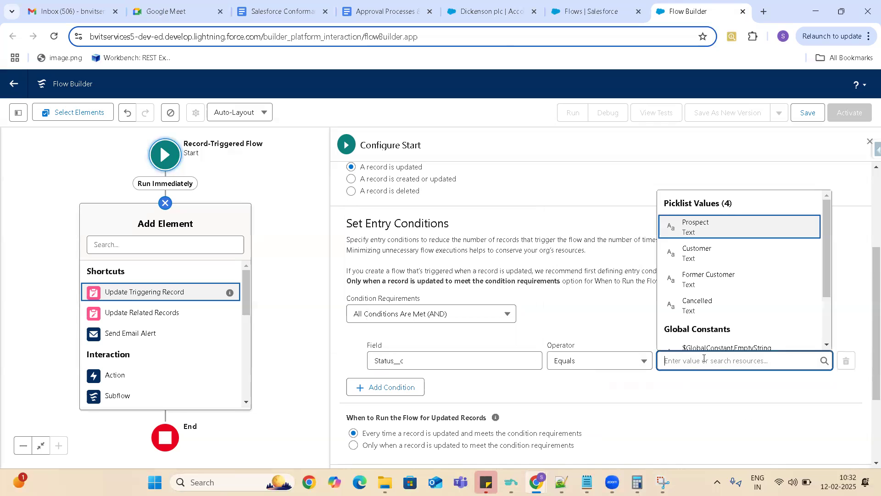
type("In")
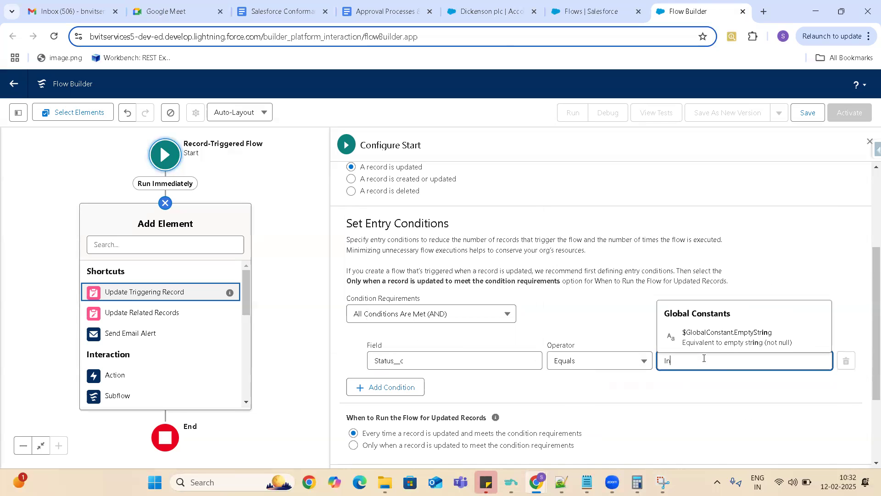
key("BackSpace")
key("BackSpace")
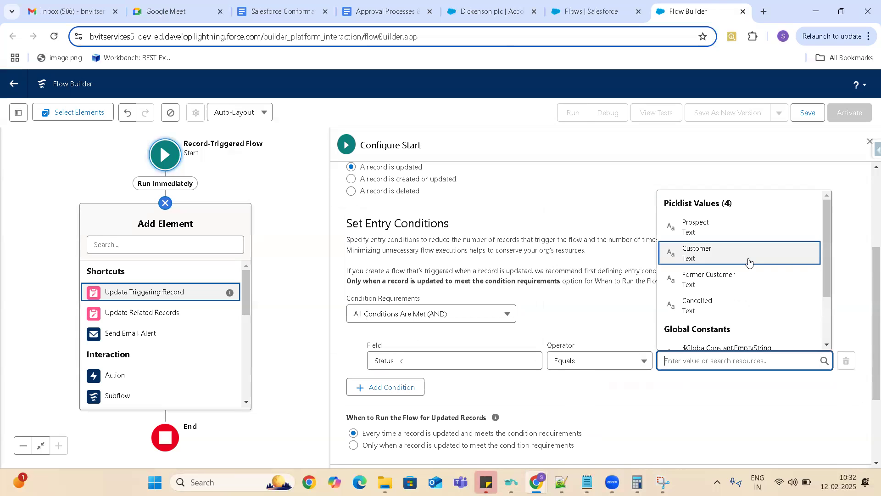
left_click(733, 283)
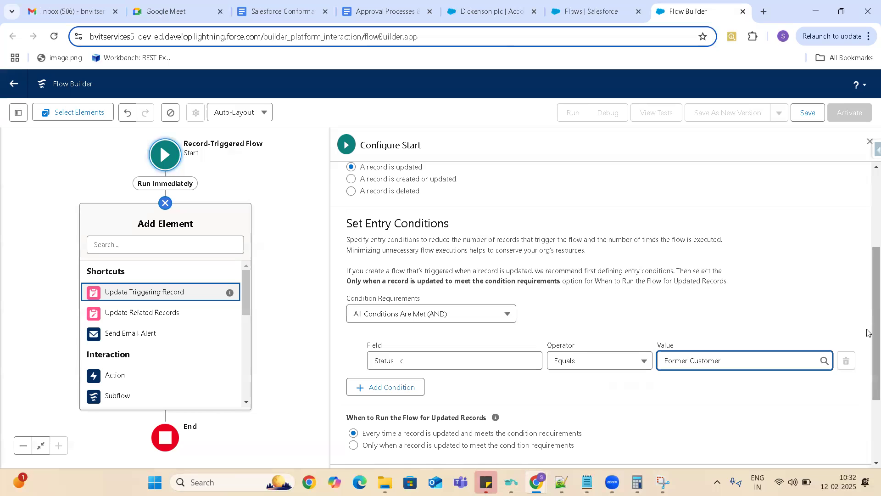
- Optimize the flow for Actions and Related Records, review the entry conditions and close the list of addable elements
scroll(869, 312, "down", 3)
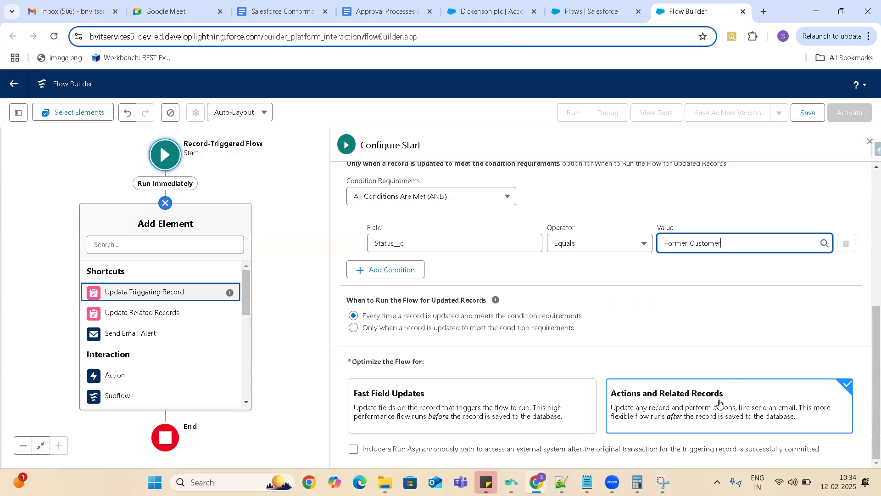
left_click(689, 412)
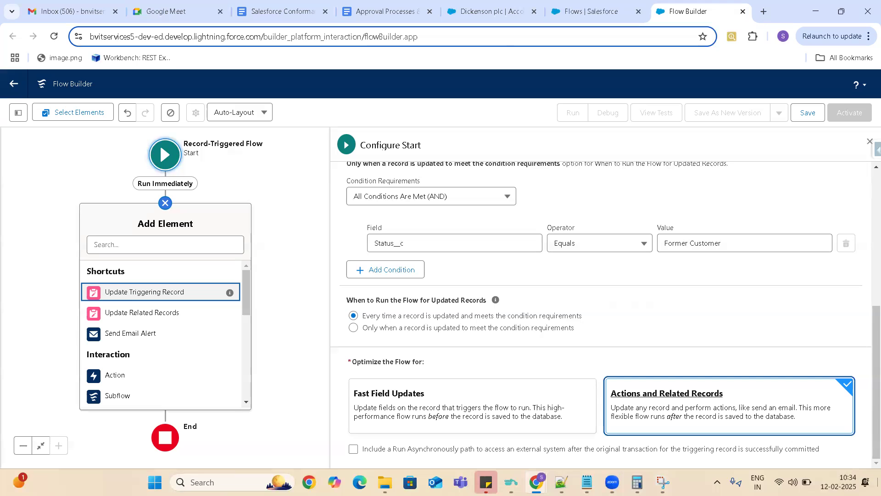
mouse_move(234, 296)
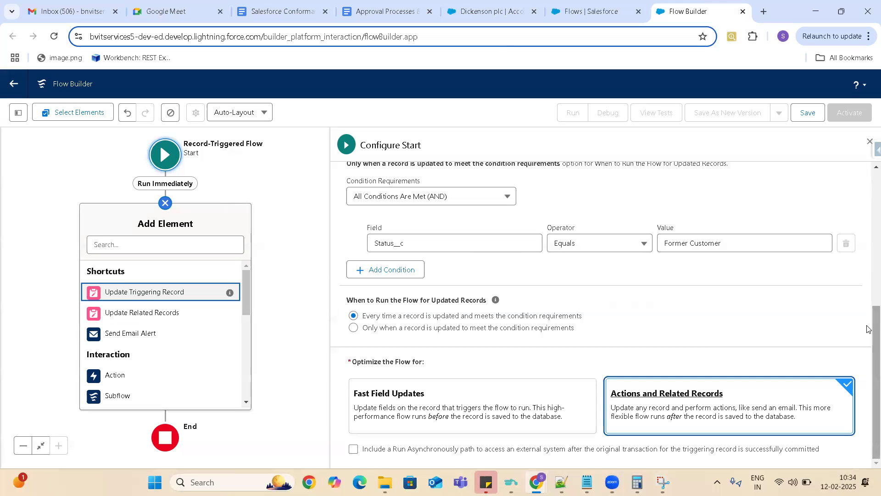
left_click_drag(869, 306, 868, 274)
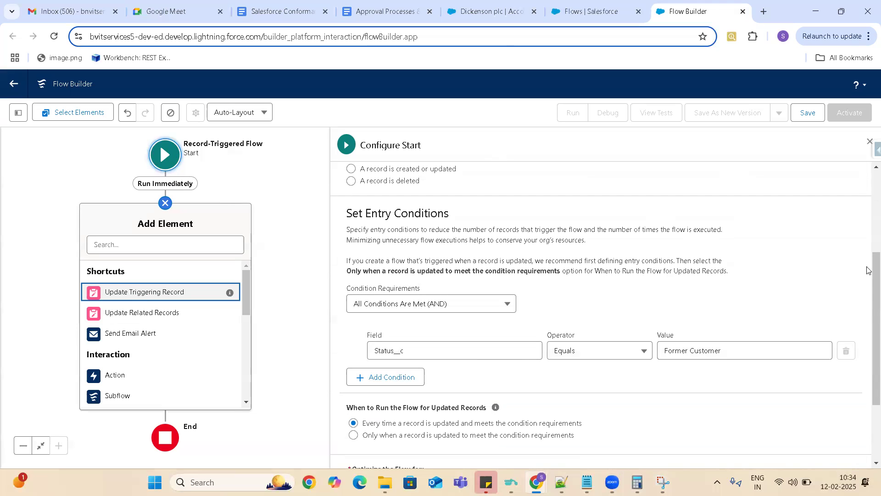
left_click_drag(868, 296, 868, 382)
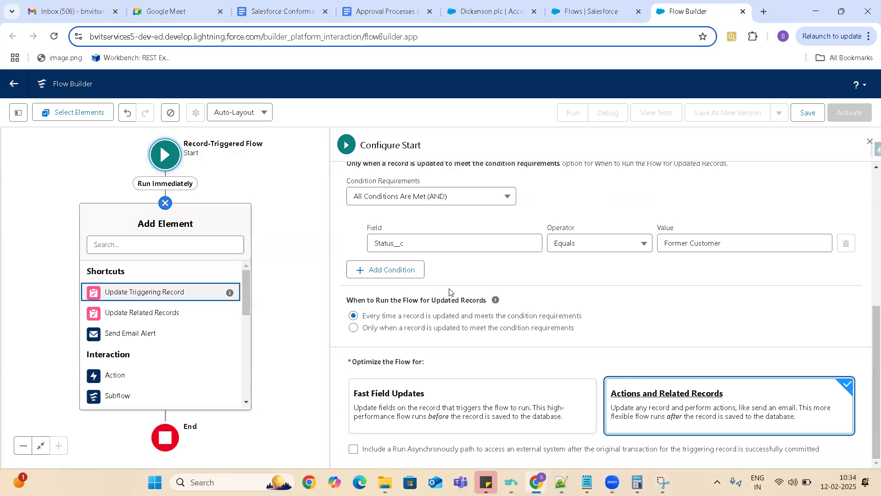
left_click(259, 179)
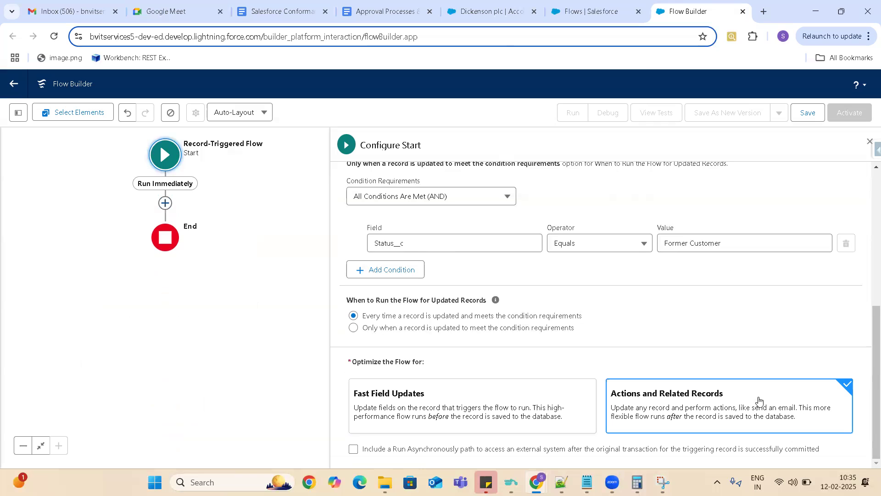
- Add an Update Triggering Record element after Start and look through its filter conditions and field value settings
left_click(164, 204)
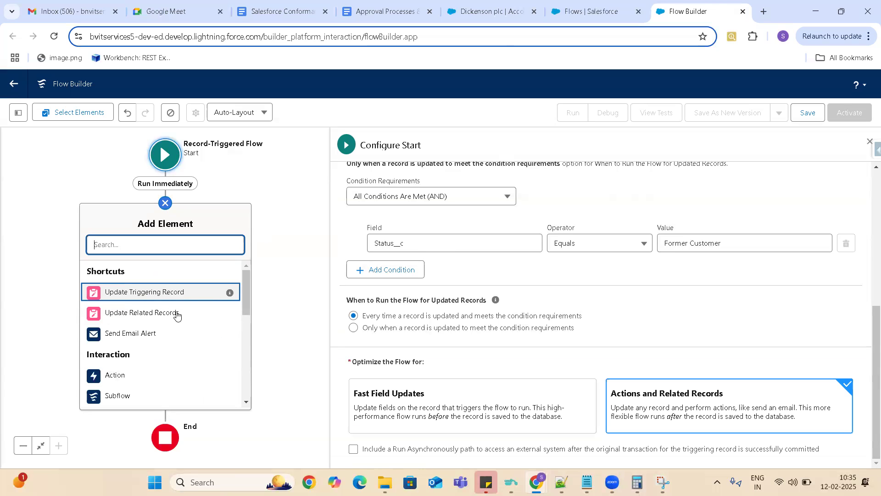
left_click(147, 298)
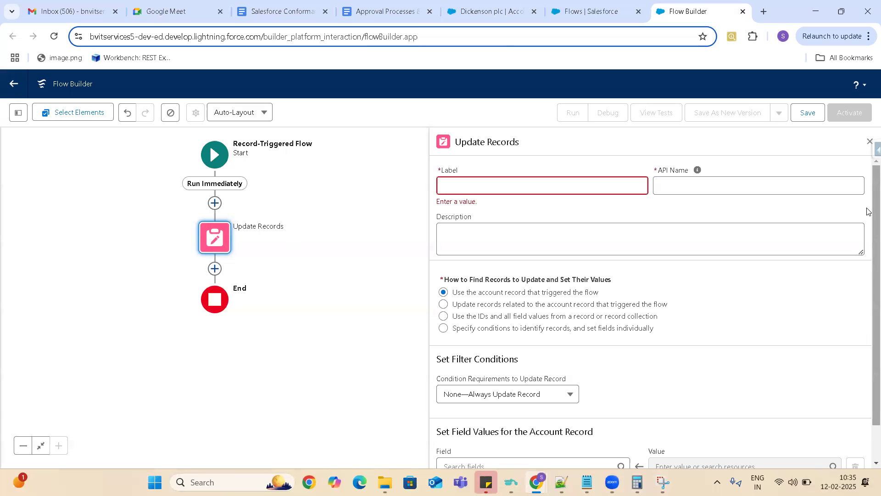
scroll(868, 261, "down", 1)
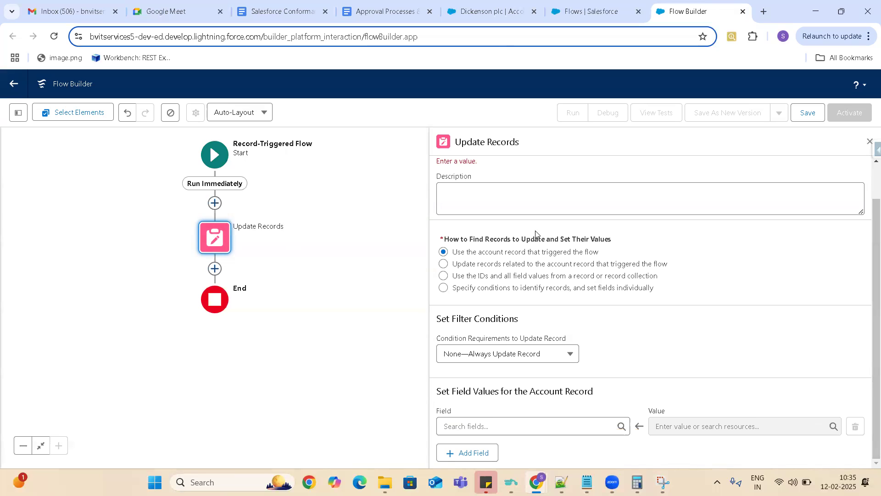
- Add an Update Related Records element directly after Start and view the choices for records related to the account
left_click(215, 203)
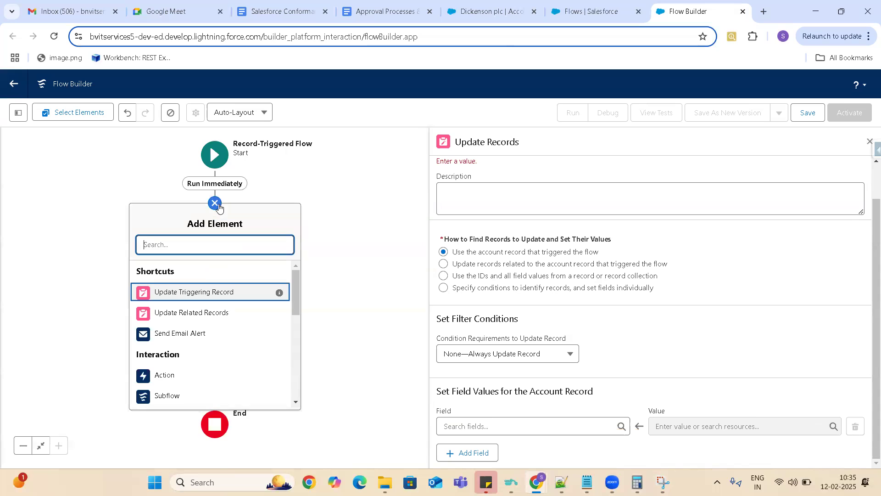
left_click(195, 314)
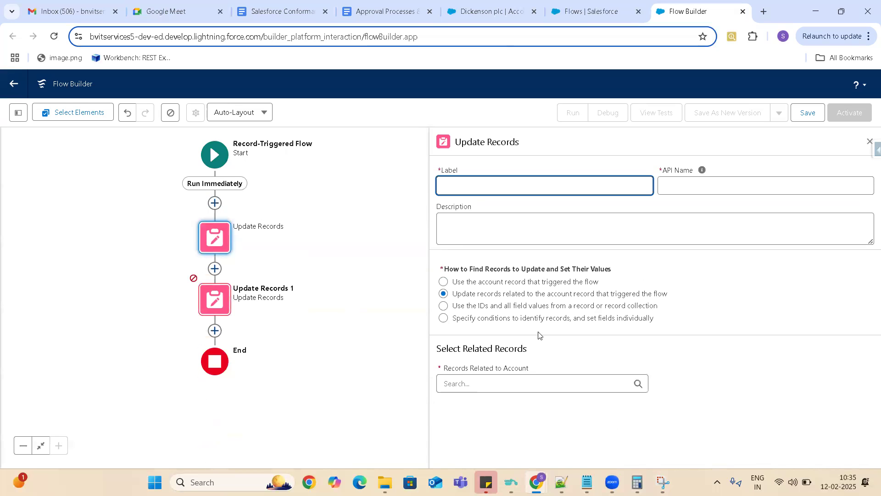
left_click(535, 384)
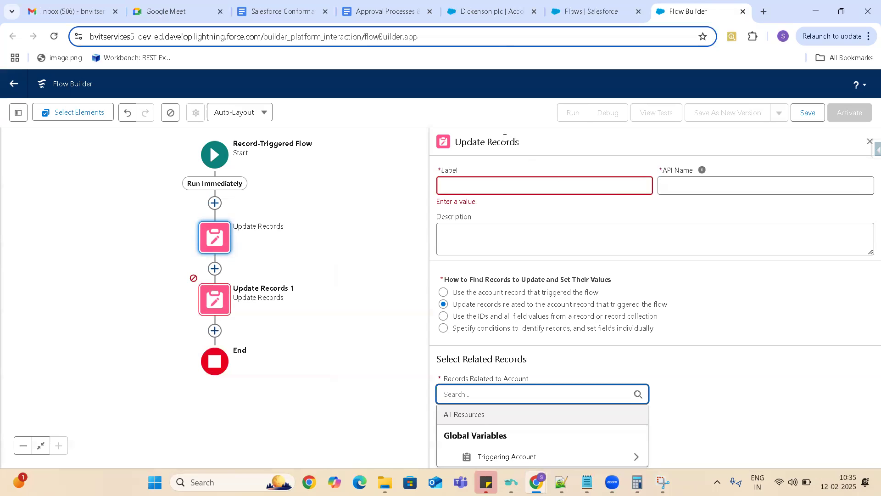
- Add an Update Records element from the Data category directly after Start
left_click(214, 203)
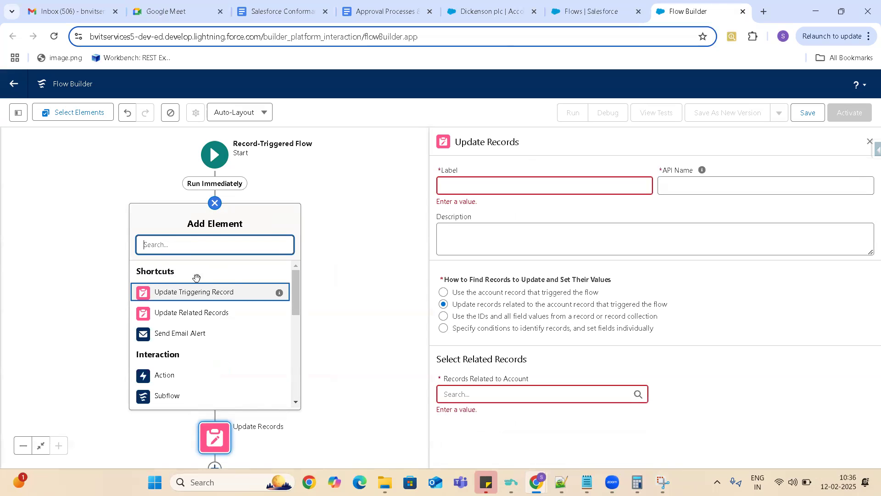
left_click_drag(296, 288, 301, 388)
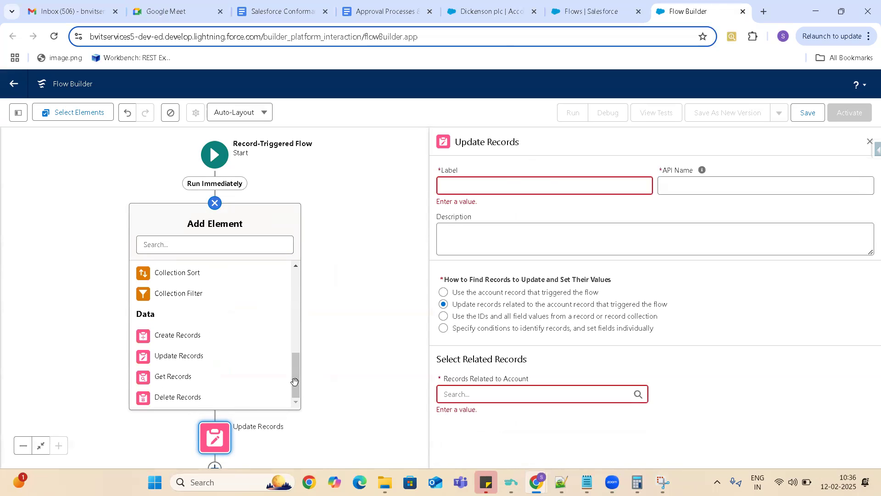
left_click(166, 358)
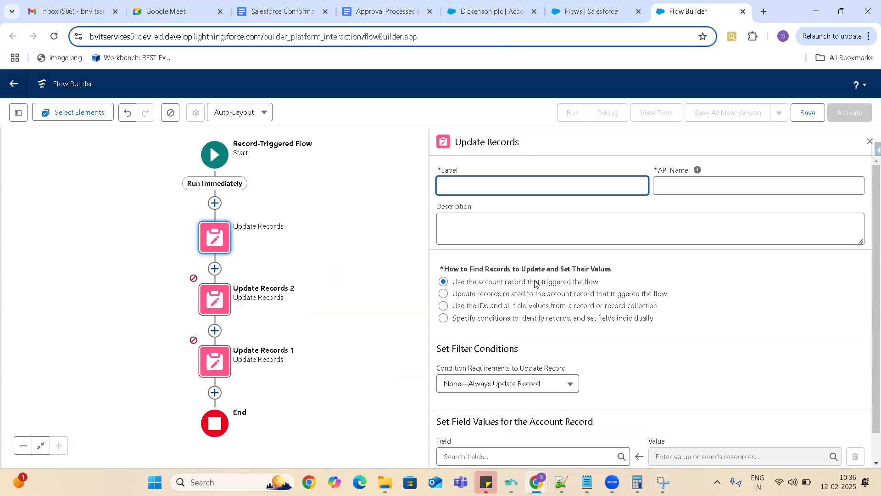
- Insert another Update Triggering Record element directly after Start, followed by another Update Related Records element in the same place
left_click(215, 203)
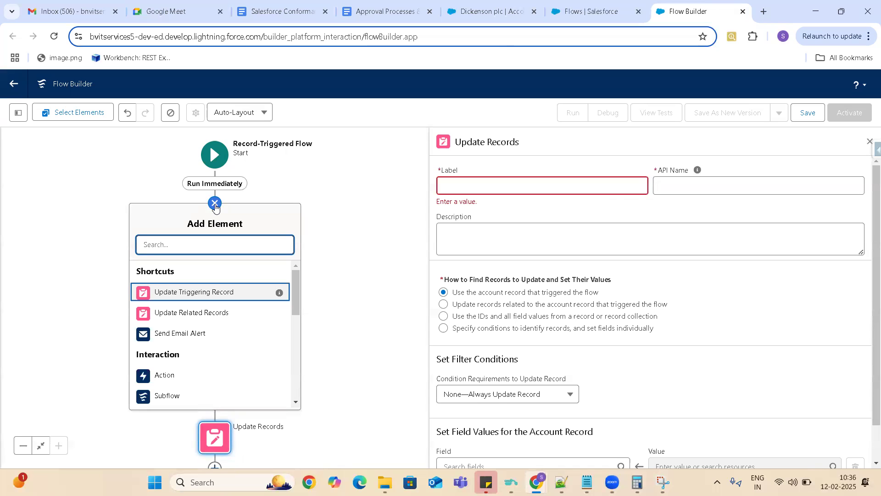
left_click(215, 293)
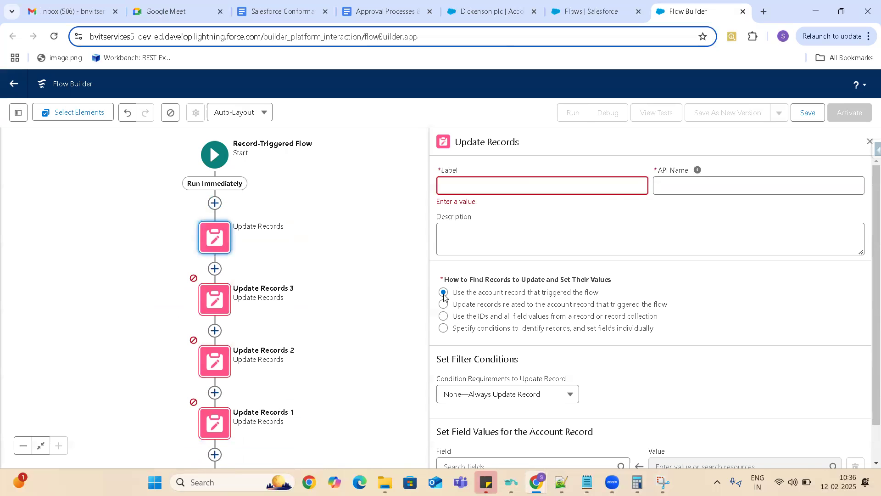
left_click(215, 203)
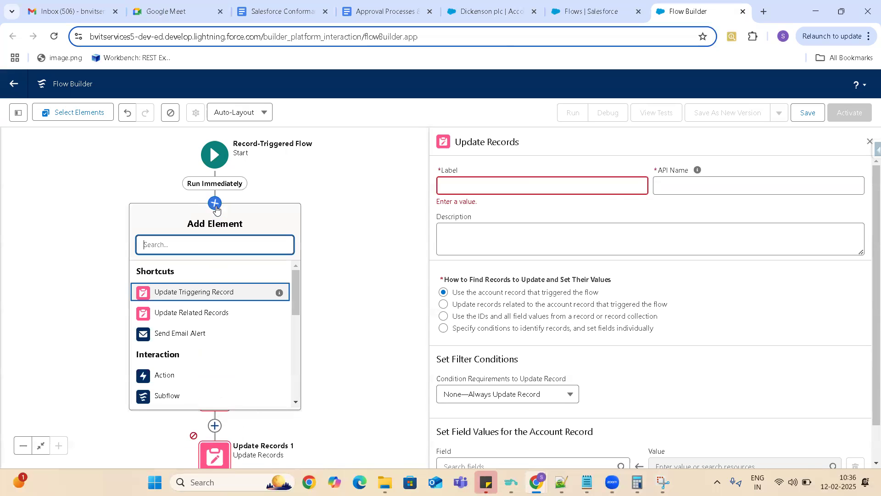
left_click(182, 314)
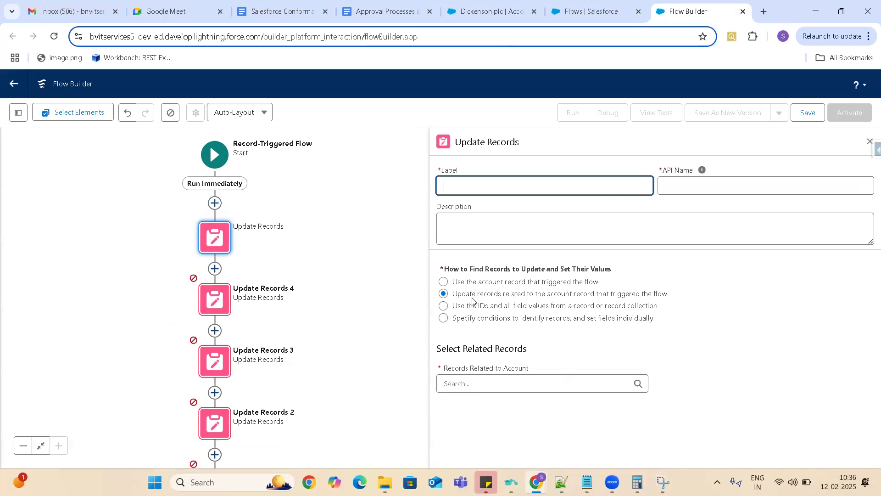
- Add an Action element directly after Start and search the available actions for "send"
left_click(212, 207)
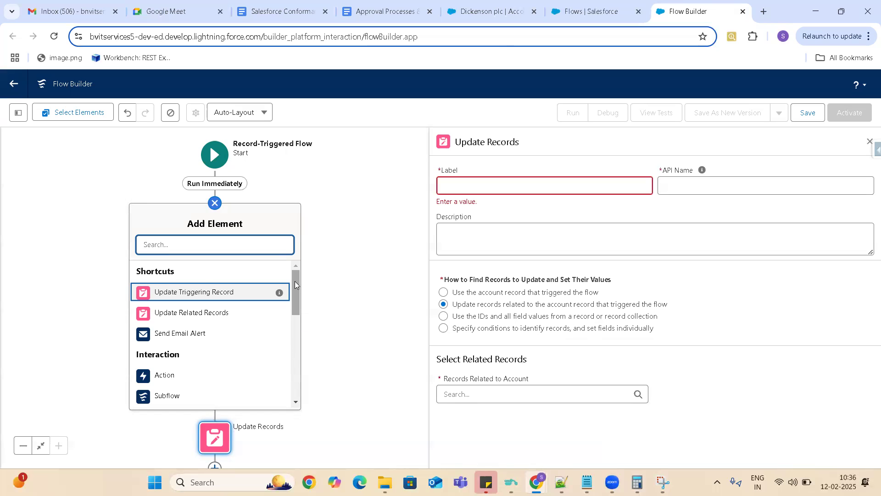
left_click_drag(297, 285, 301, 426)
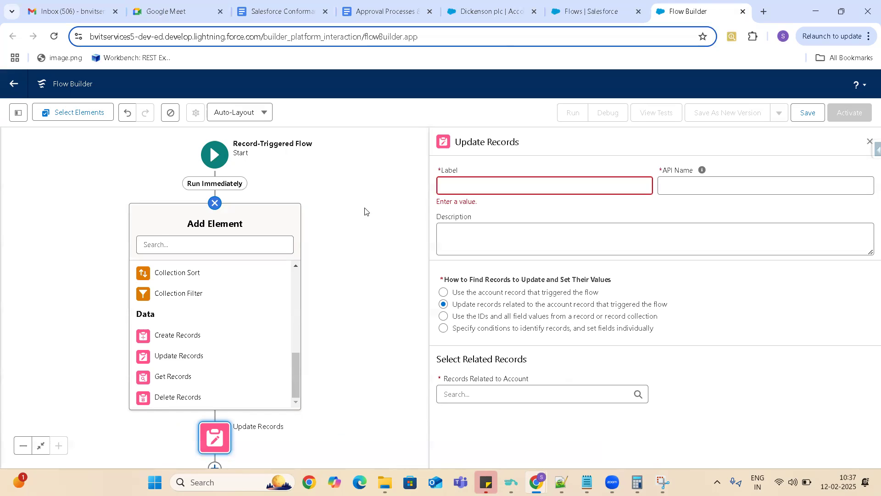
left_click_drag(291, 373, 294, 310)
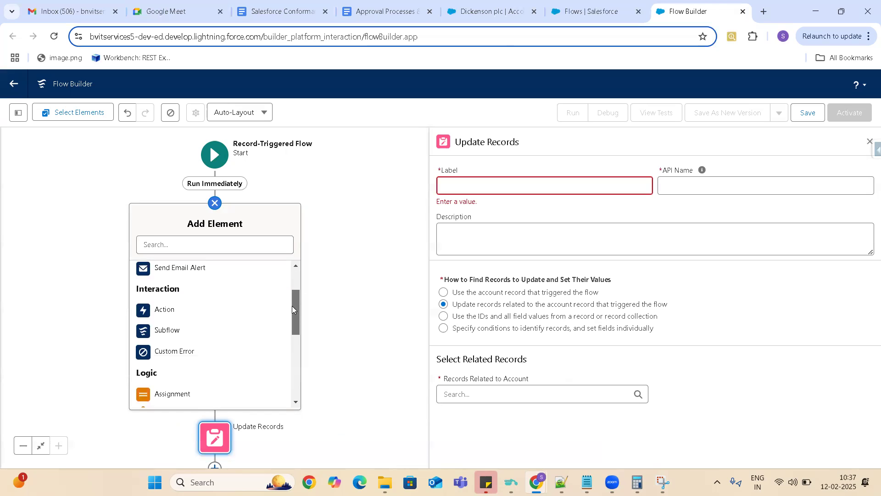
scroll(196, 310, "up", 1)
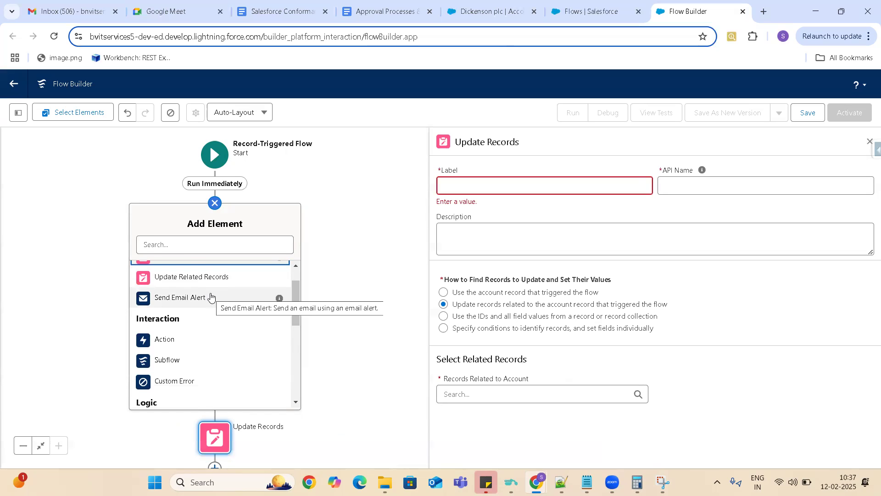
left_click(165, 339)
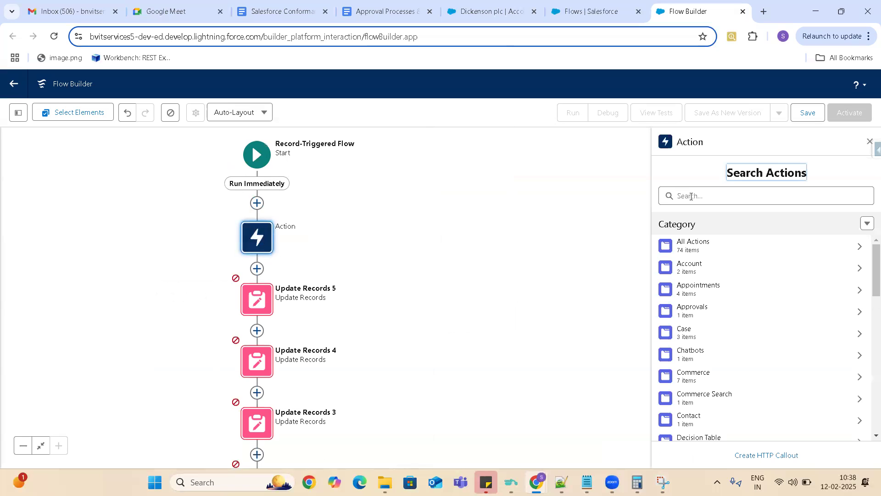
left_click(692, 195)
type("se")
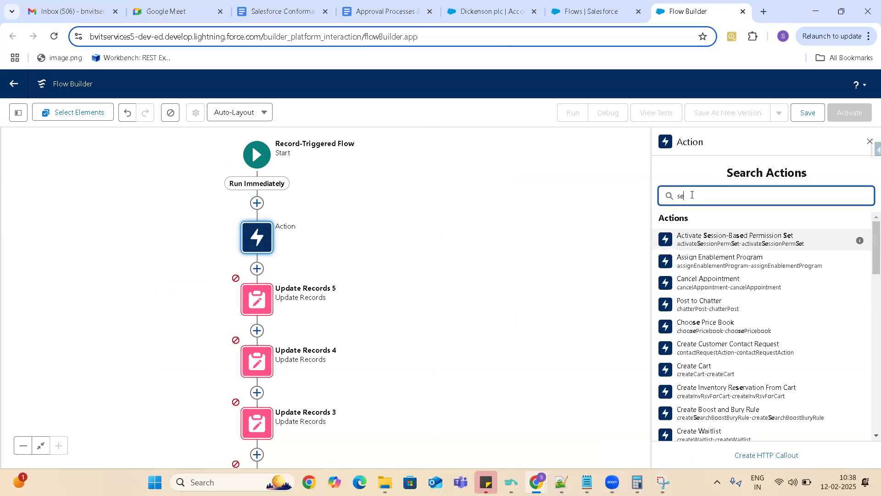
type("nd")
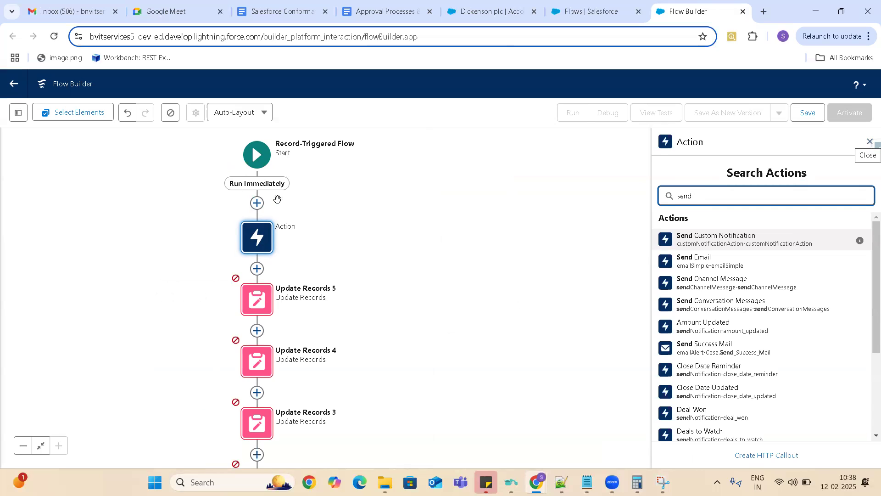
- Insert a Send Email Alert element directly after Start, and look through the Interaction, Logic and Data elements that can be added above it
left_click(257, 203)
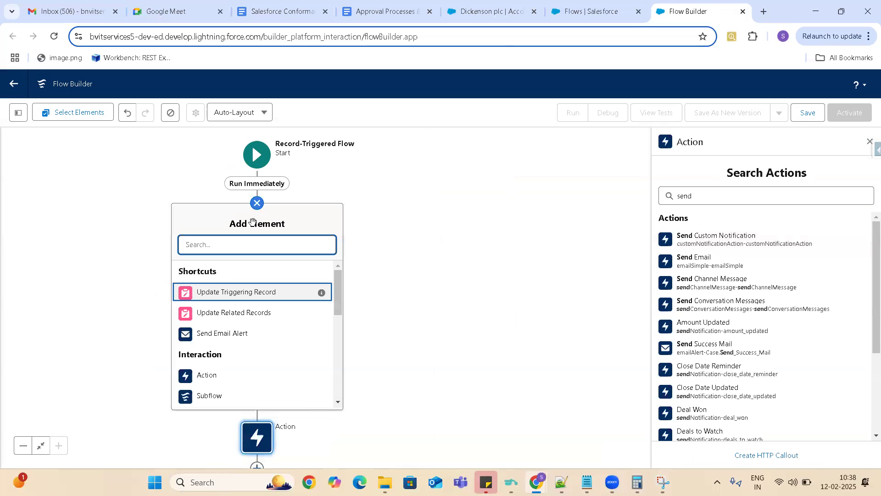
left_click(229, 337)
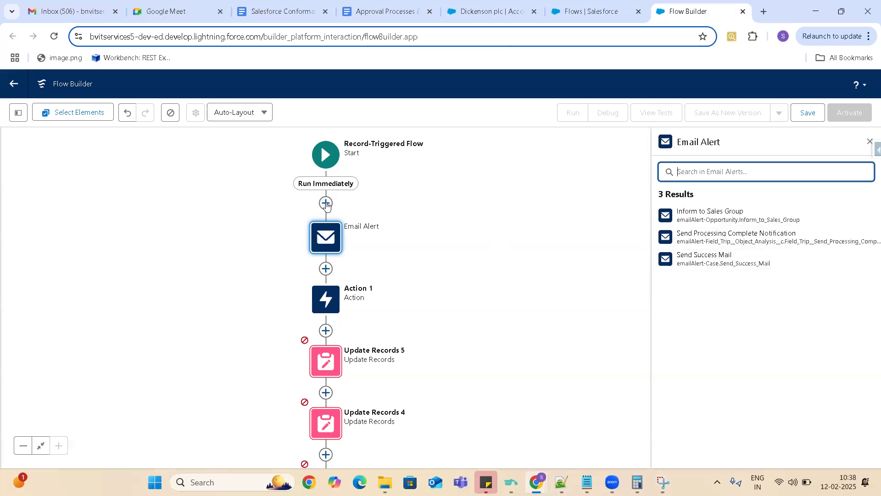
left_click(326, 202)
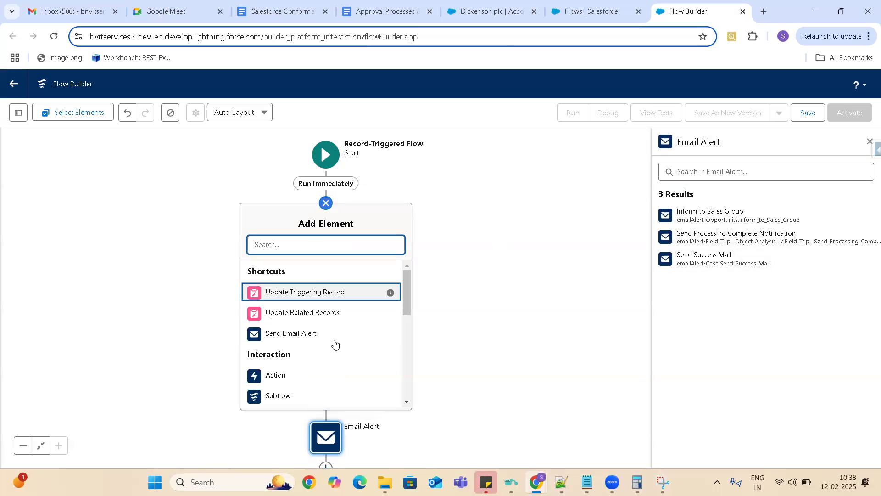
left_click_drag(406, 402, 405, 402)
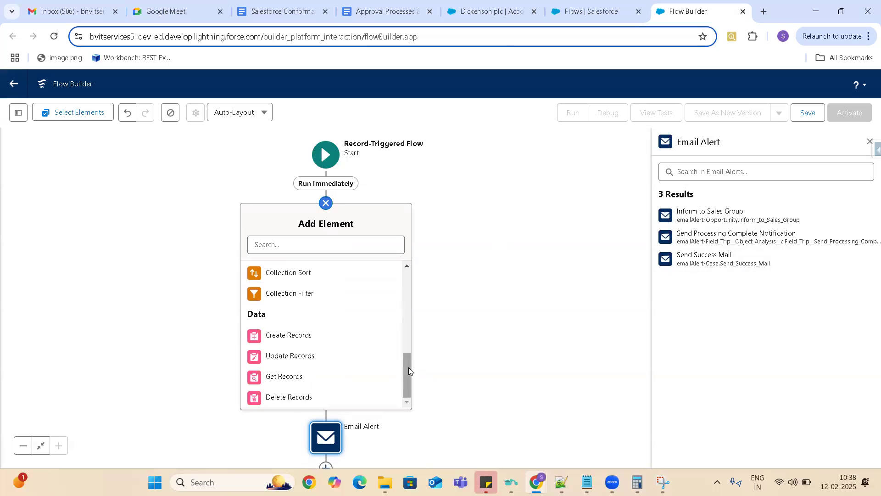
left_click_drag(407, 368, 405, 286)
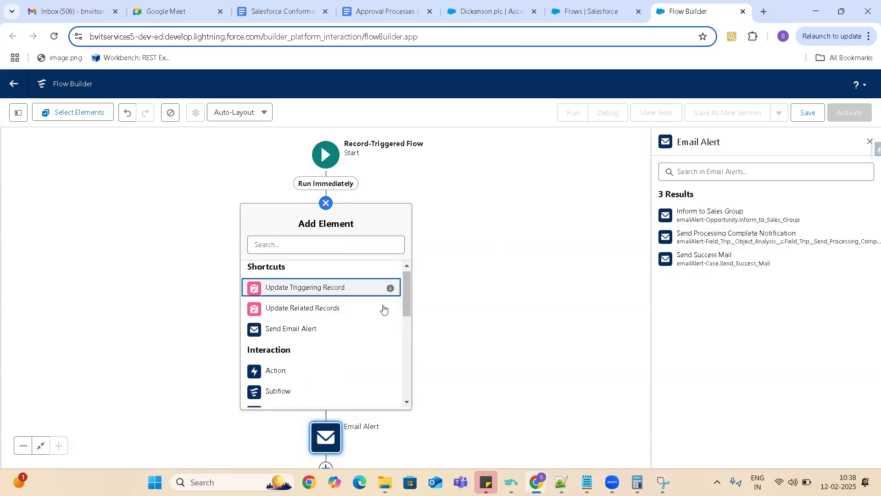
left_click_drag(407, 281, 408, 301)
left_click_drag(410, 301, 412, 302)
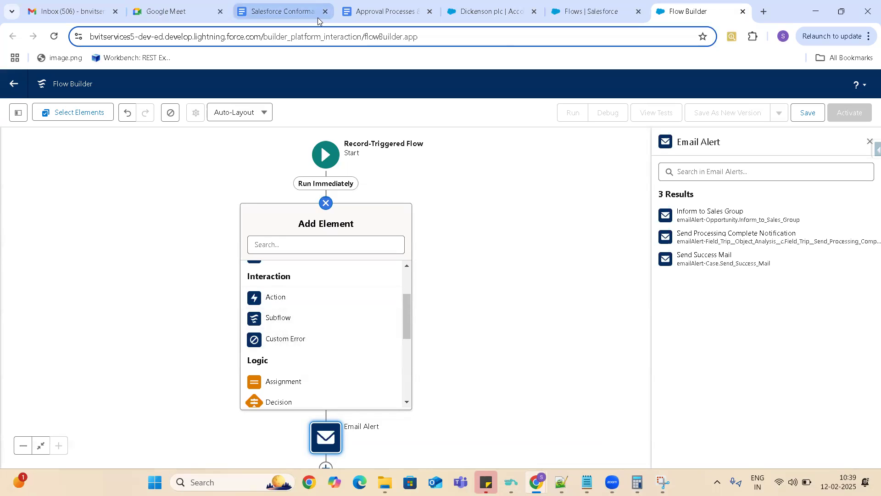
- Switch to the Approval Processes & Flows document and review the screen flow notes on the Interaction elements Screens, Actions and Subflows
left_click(398, 11)
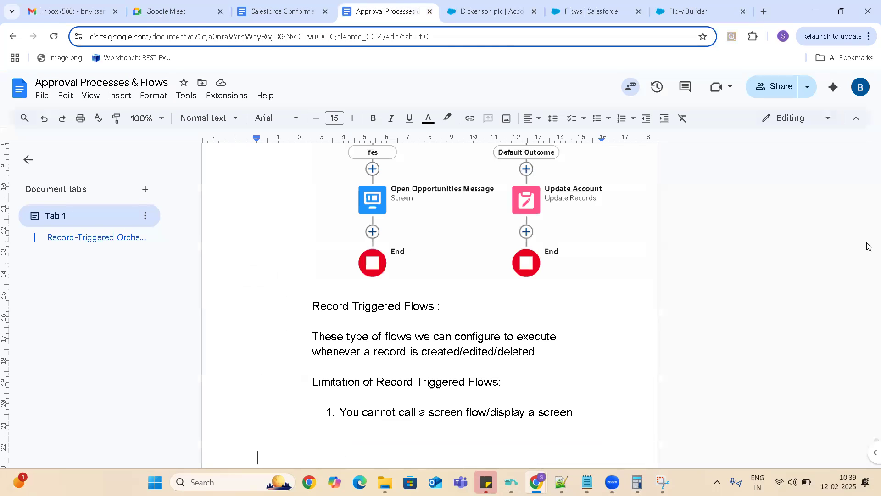
left_click(458, 307)
scroll(457, 306, "up", 10)
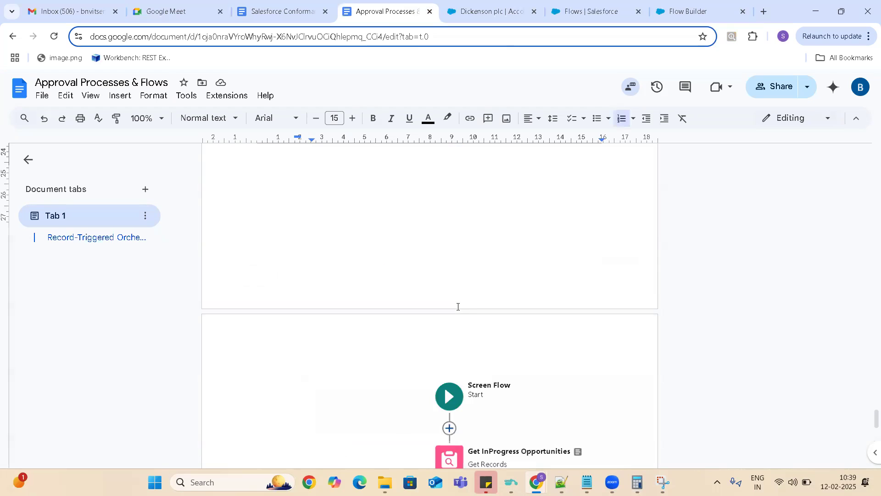
scroll(457, 307, "up", 10)
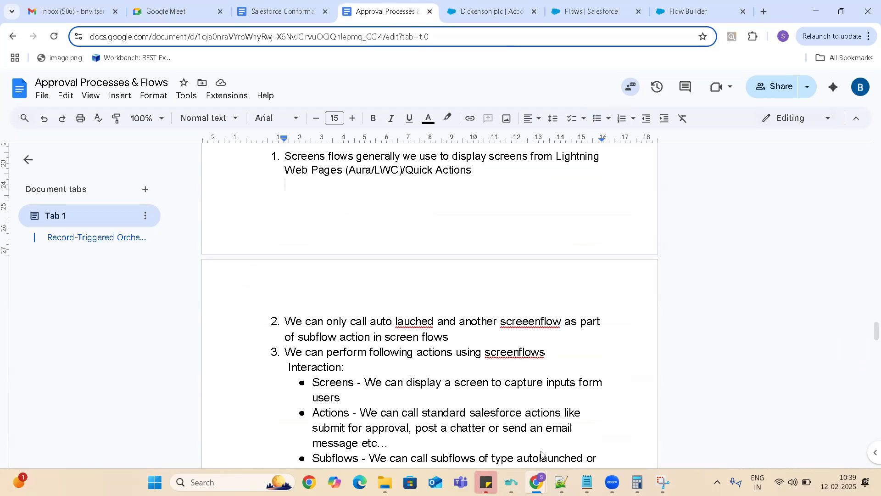
left_click(357, 369)
left_click(331, 384)
double_click(332, 385)
double_click(329, 412)
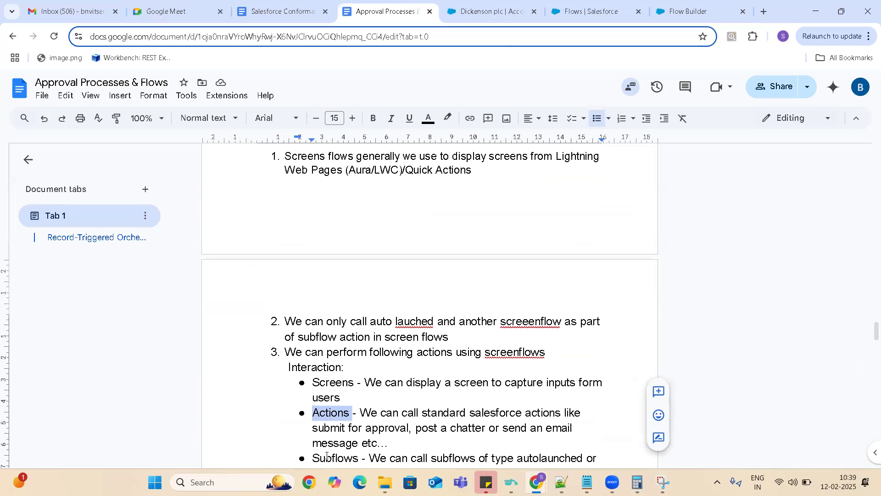
double_click(329, 457)
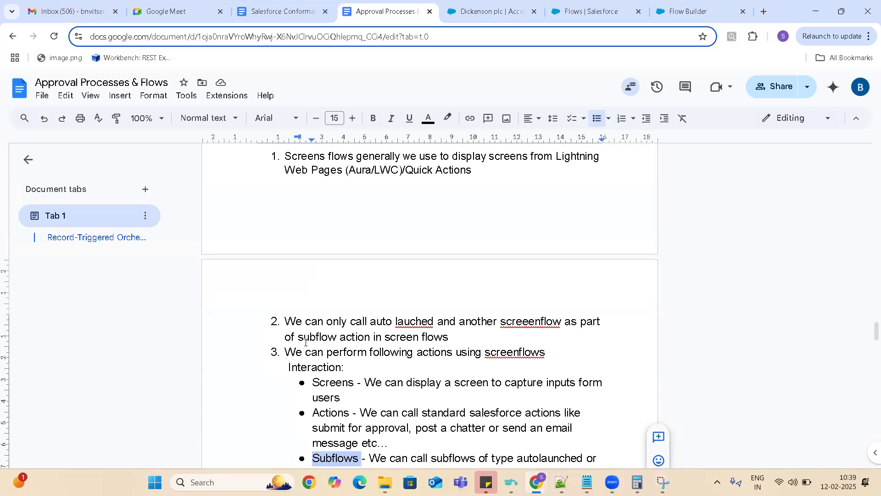
left_click(355, 366)
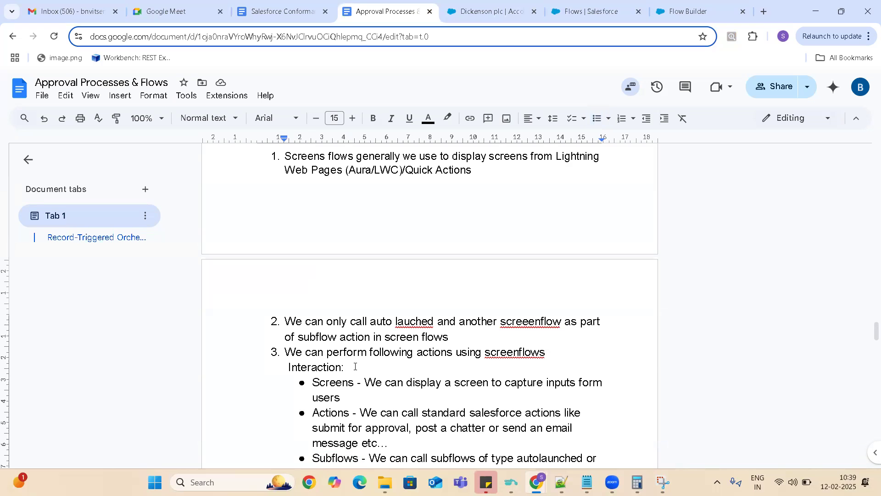
scroll(355, 366, "down", 2)
scroll(355, 366, "down", 20)
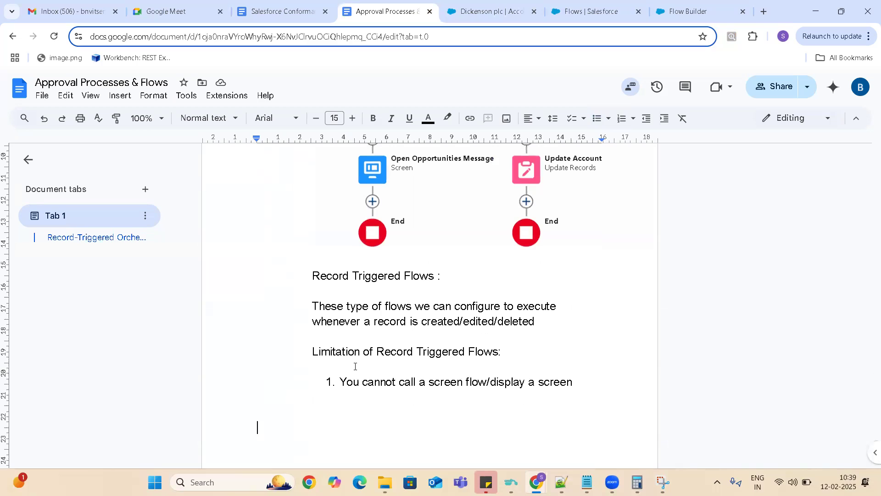
- Write the heading "Elements of Record Triggered Flow" below the limitations list
left_click(313, 407)
key("Tab")
type("Elements")
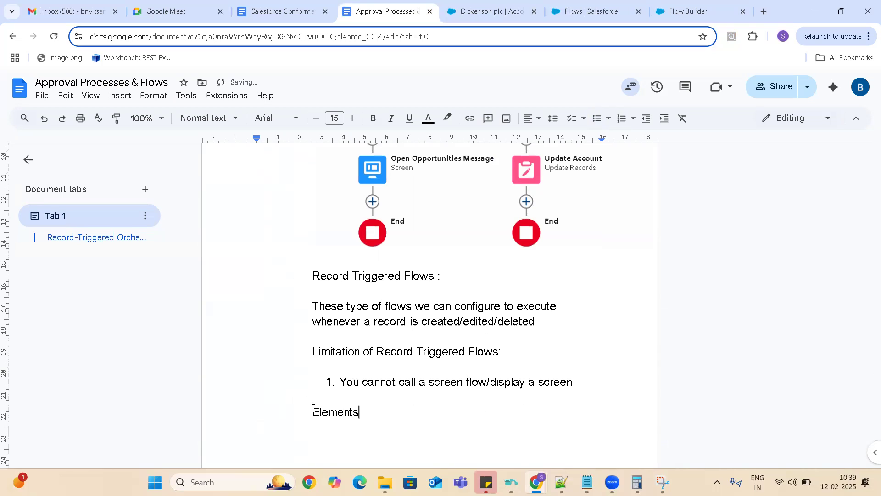
type(" of Record Trigge")
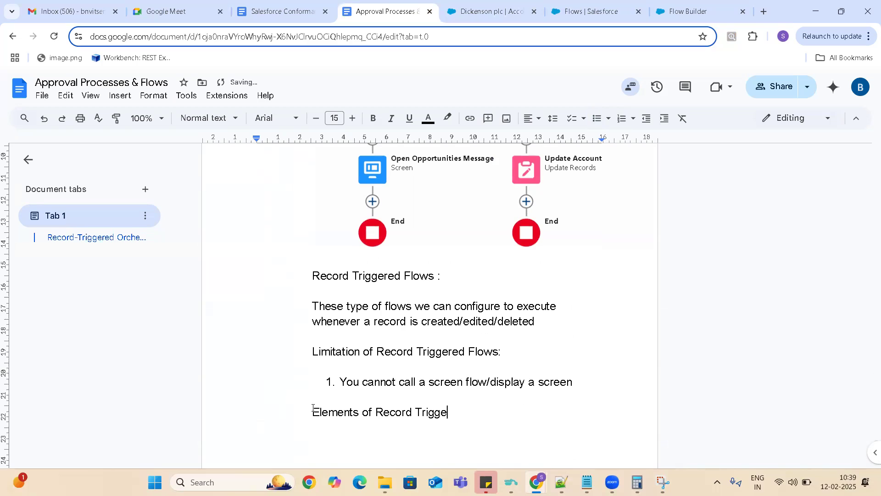
type("red Flow")
- List the element categories Interaction, Logical and Data on separate lines under the elements heading
key("Tab")
key("Tab")
type("Integ")
key("BackSpace")
type("raction")
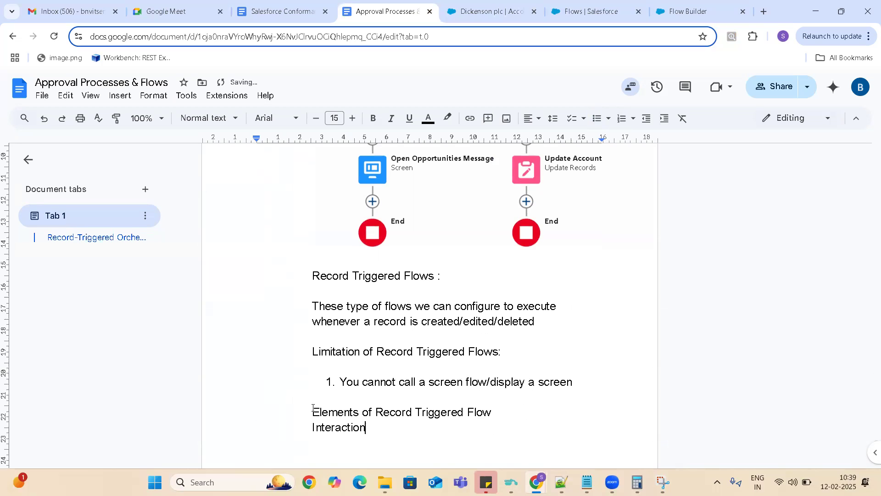
key("Return")
key("Tab")
key("Tab")
key("Tab")
key("BackSpace")
type("Logical")
key("Return")
key("Tab")
key("Tab")
type("Data")
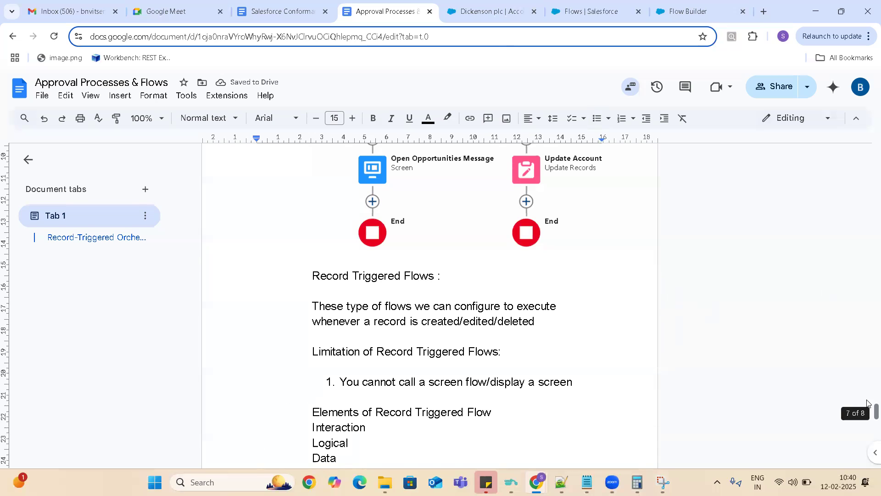
- Start a bulleted list under Interaction and check the Interaction elements in Flow Builder before returning to the document
scroll(868, 413, "down", 5)
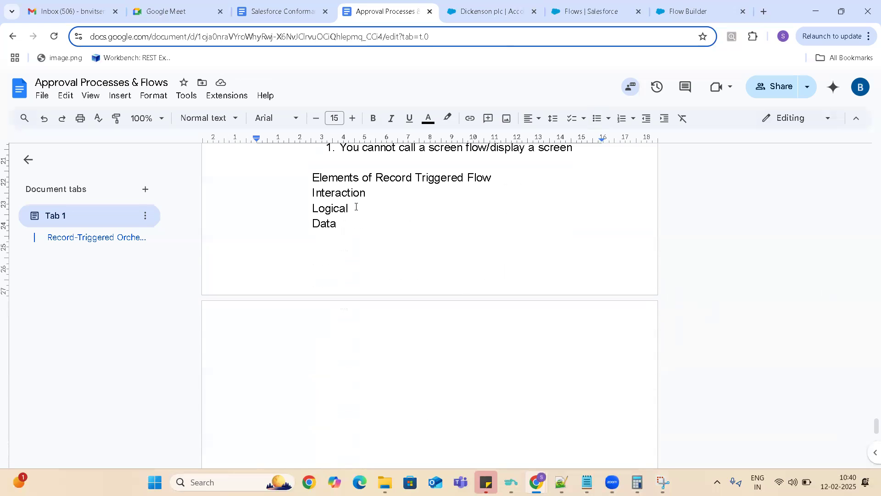
key("Return")
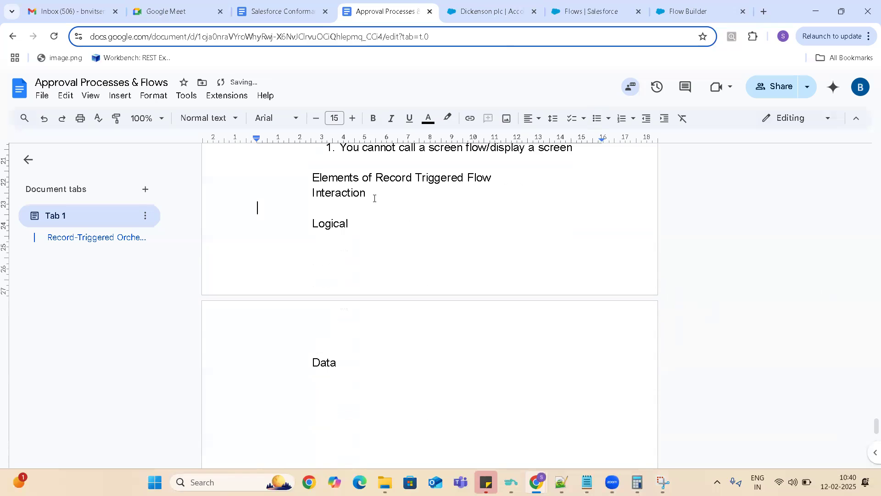
key("Tab")
key("Tab")
left_click(597, 119)
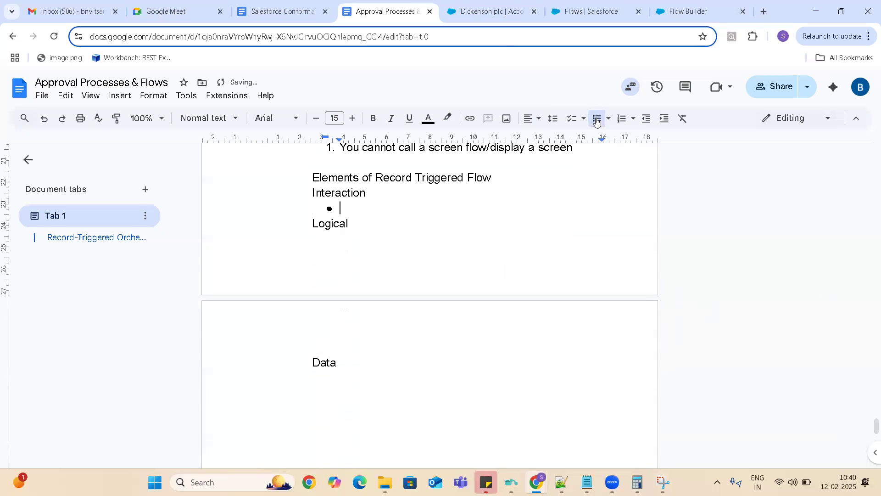
left_click(586, 14)
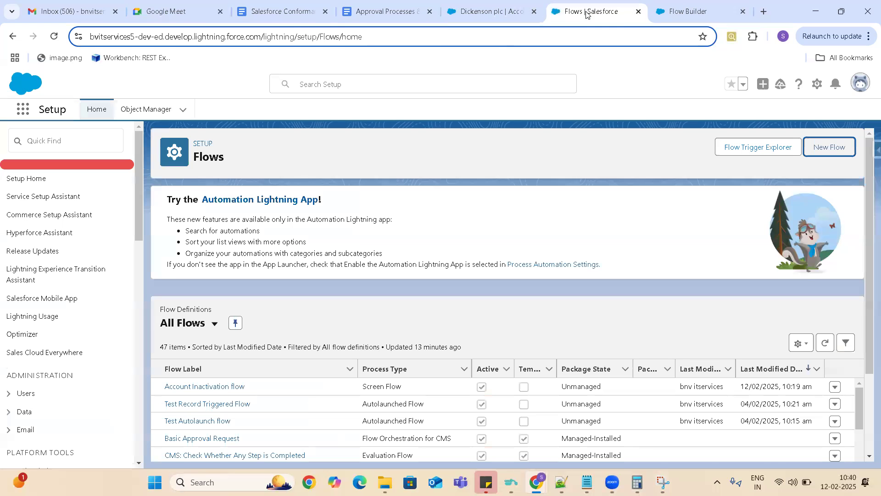
left_click(688, 11)
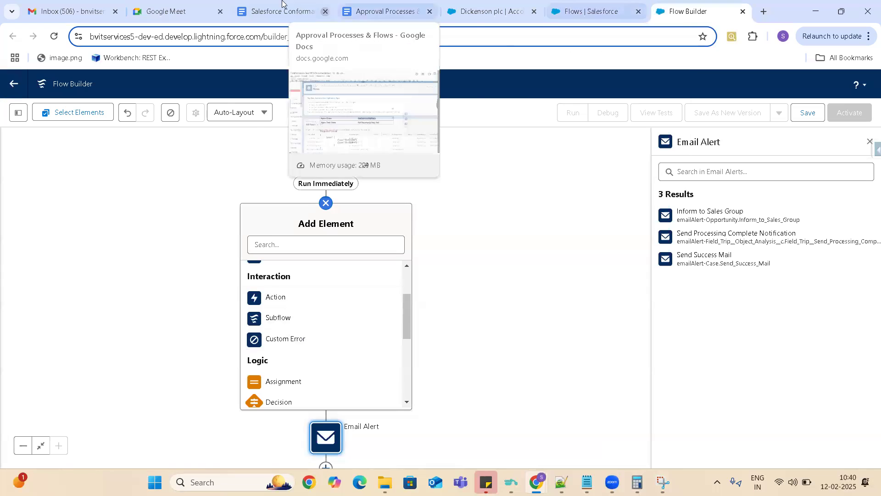
left_click(377, 14)
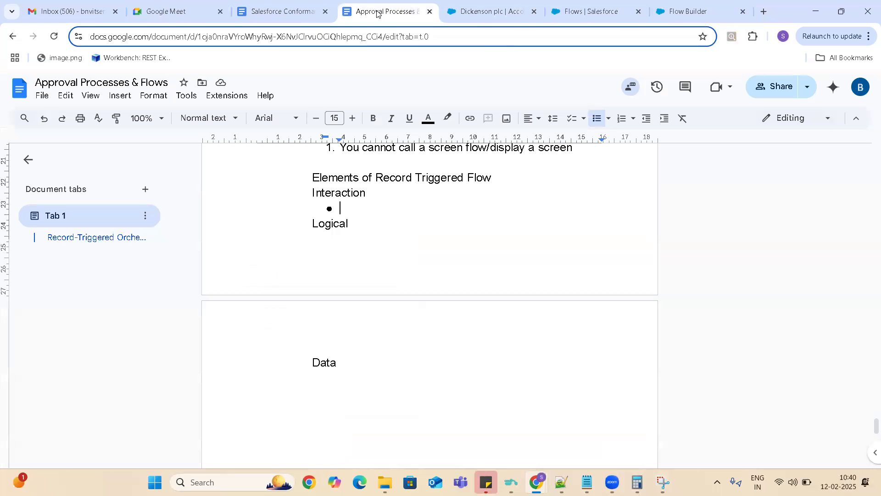
- Fill the Interaction list with the bullets Action, Subflow and Custom Error
type("Ac")
key("BackSpace")
key("BackSpace")
type("Action")
key("Return")
type("S")
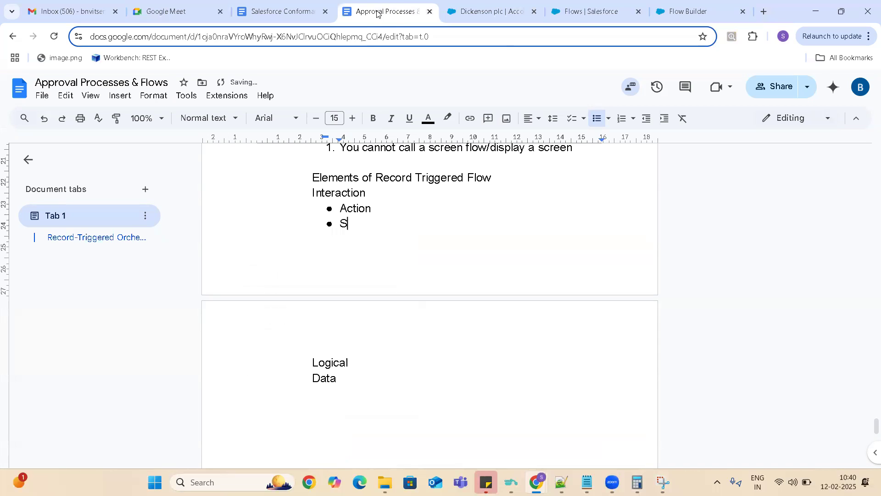
type("ubflow")
key("Return")
type("Custom Error")
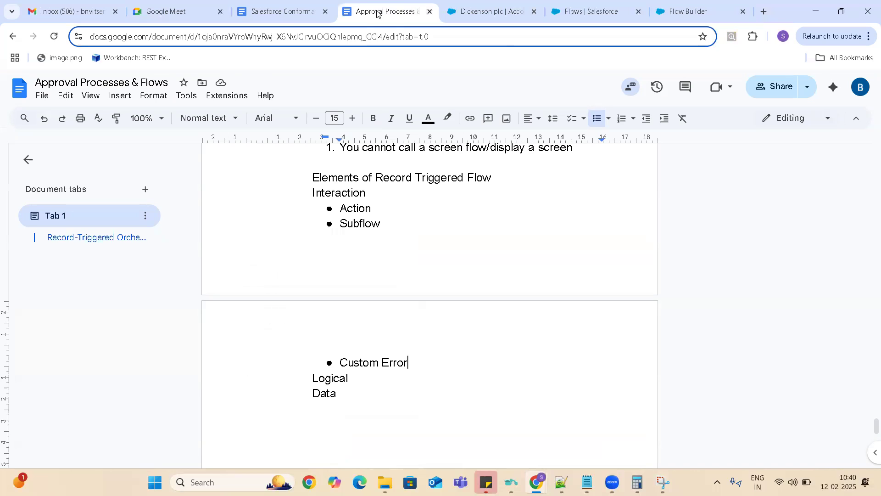
- Add an empty indented line under the Logical category in the document
left_click(360, 378)
key("Return")
key("Tab")
key("Tab")
key("Tab")
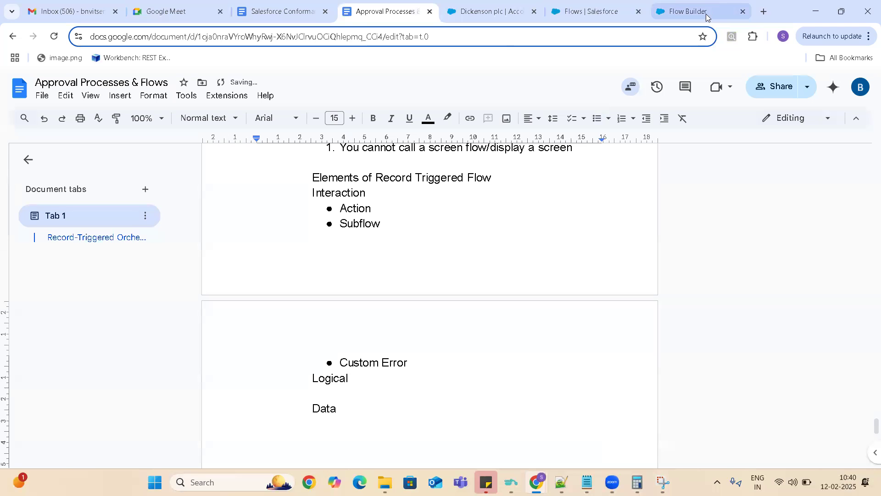
- Examine the Logic elements offered for the record-triggered flow in Flow Builder and return to the document
left_click(683, 7)
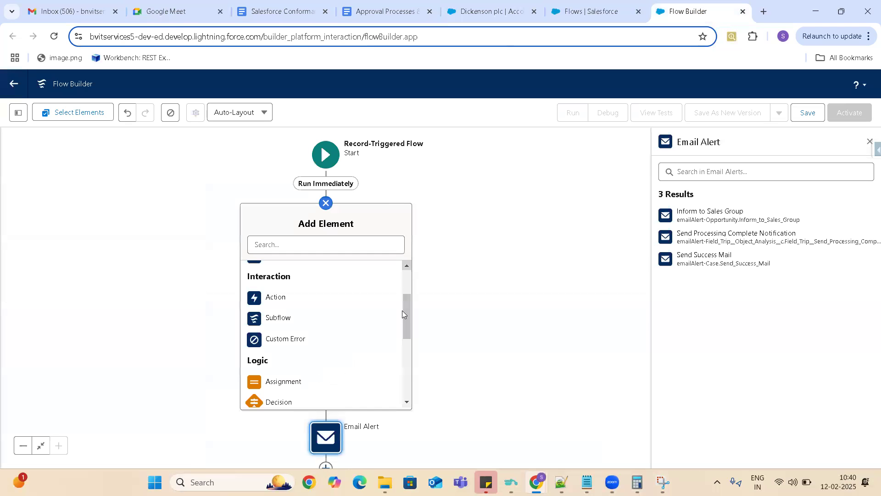
scroll(408, 313, "down", 2)
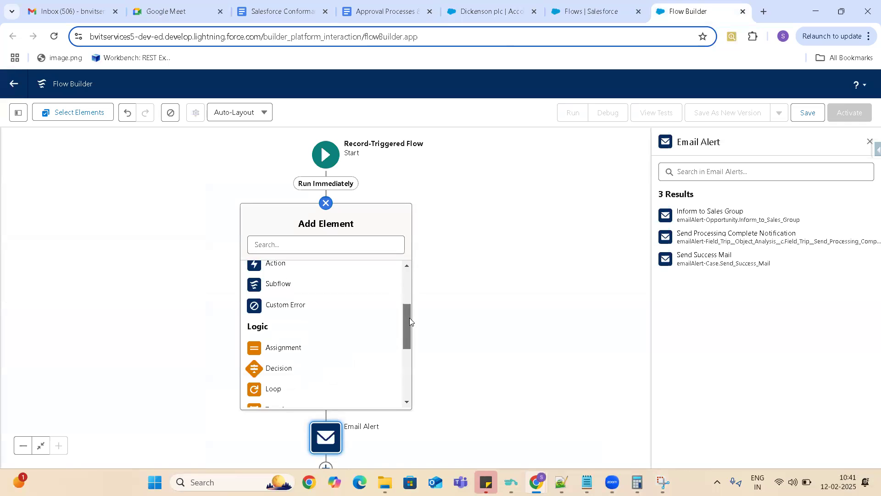
left_click_drag(411, 336, 412, 345)
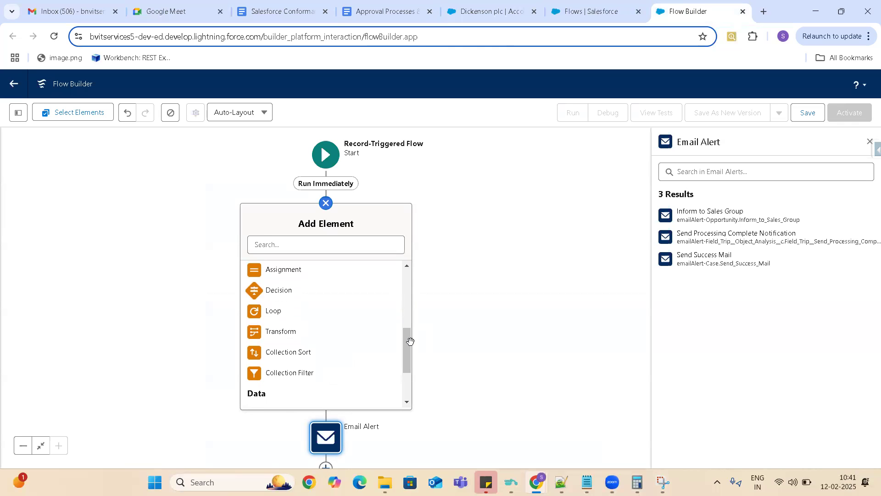
left_click(370, 12)
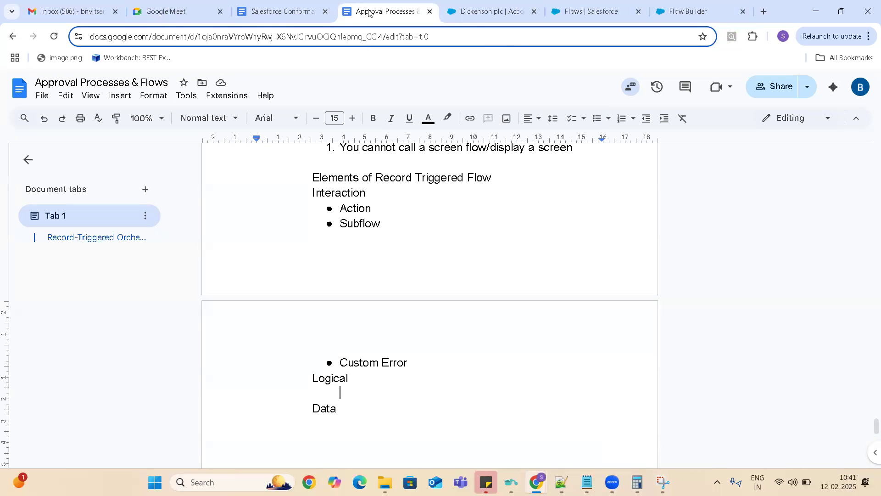
- Duplicate the Flow Builder browser tab and close its New Flow dialog to reach the Flows setup page
left_click(582, 12)
left_click(497, 12)
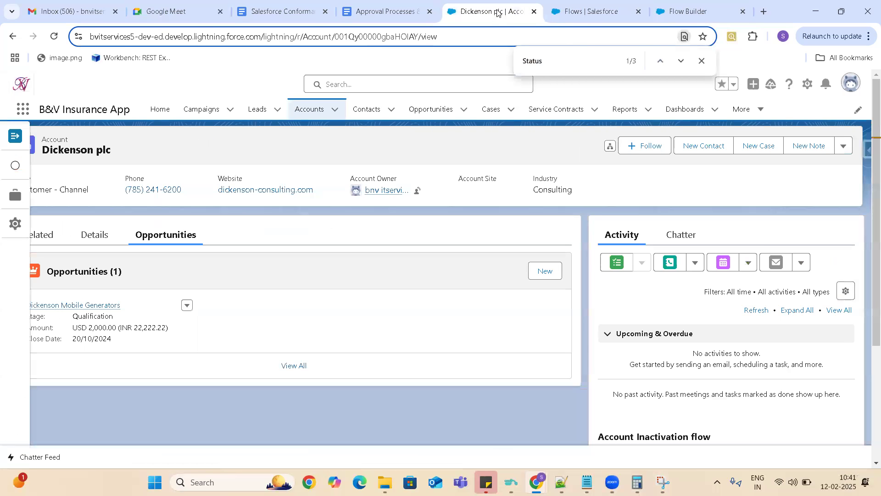
left_click(591, 11)
left_click(694, 15)
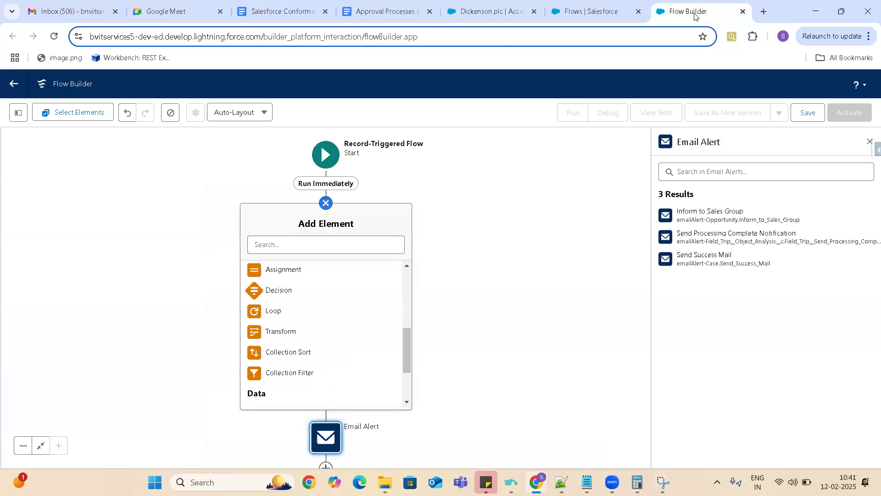
right_click(694, 15)
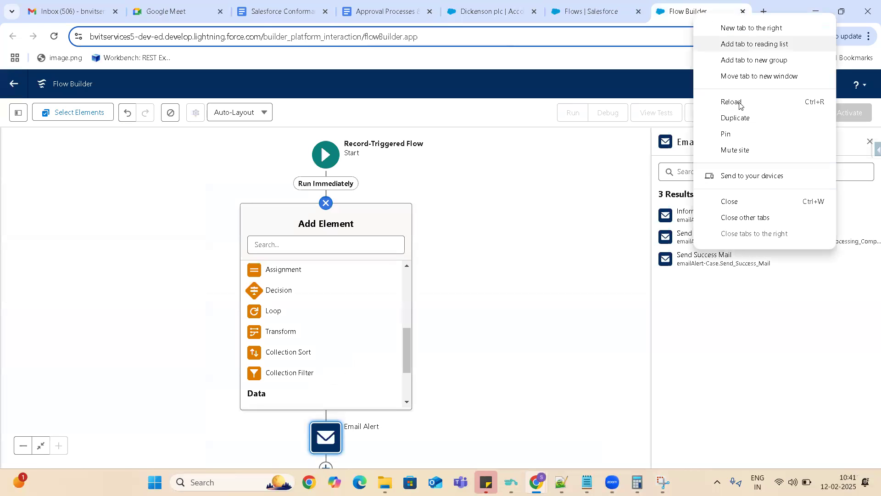
left_click(737, 118)
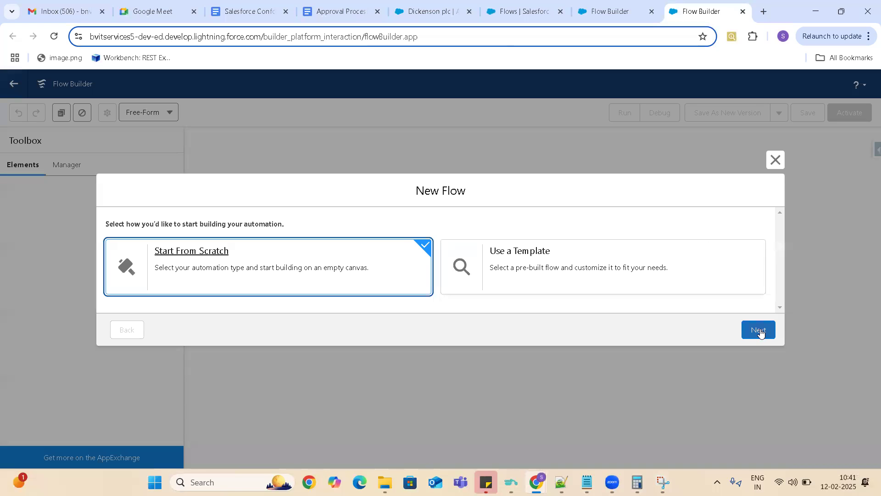
left_click(775, 160)
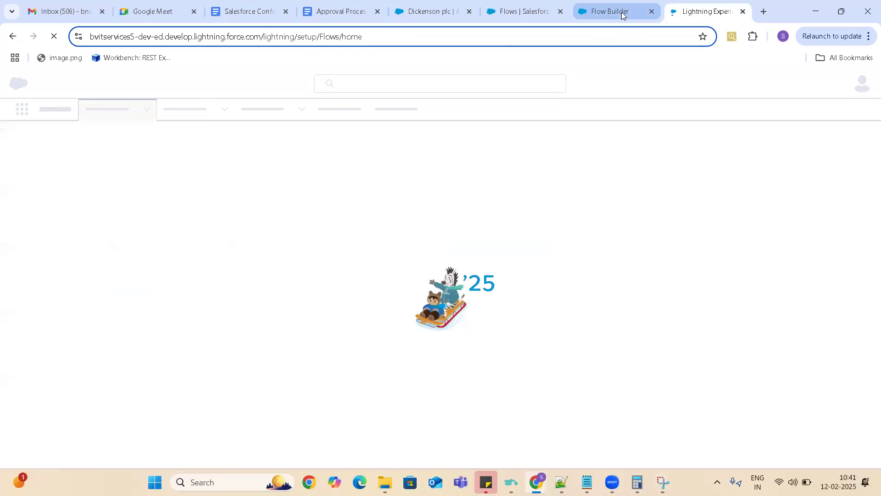
left_click(624, 10)
left_click(700, 10)
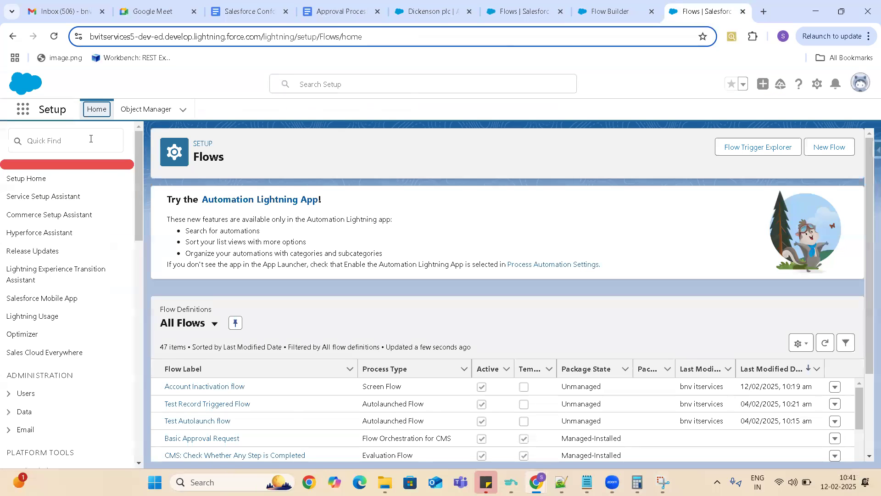
- Open the Account Inactivation flow and examine the Interaction, Logic and Data elements that can be added after its start
left_click(91, 139)
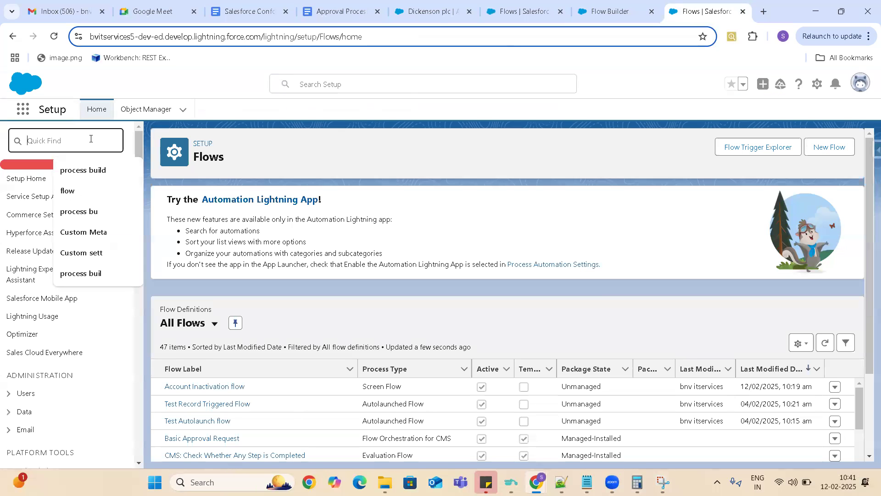
left_click(212, 388)
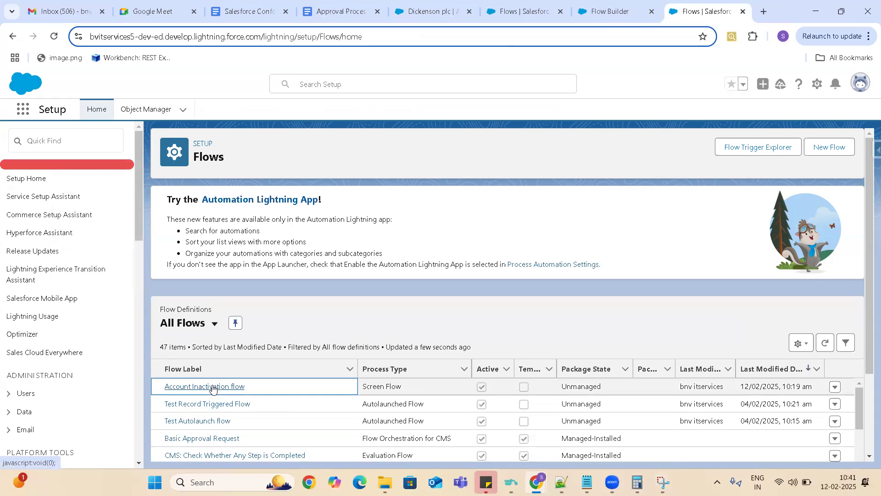
left_click(212, 387)
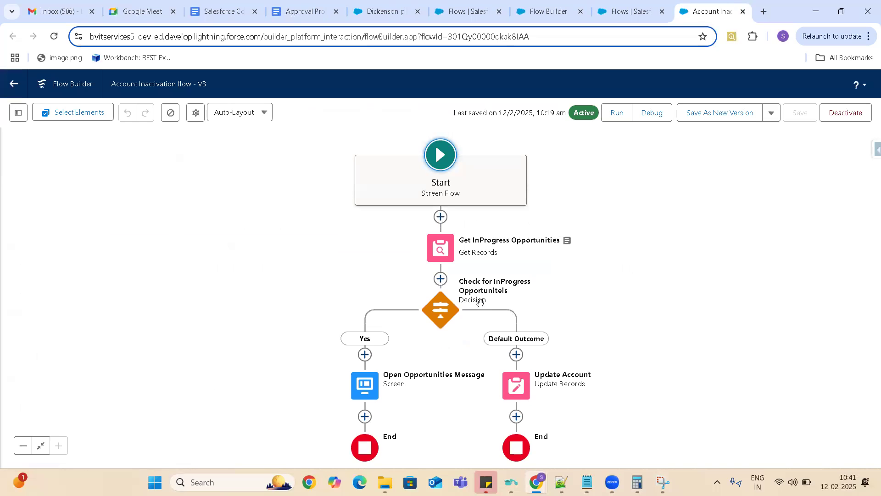
left_click(440, 216)
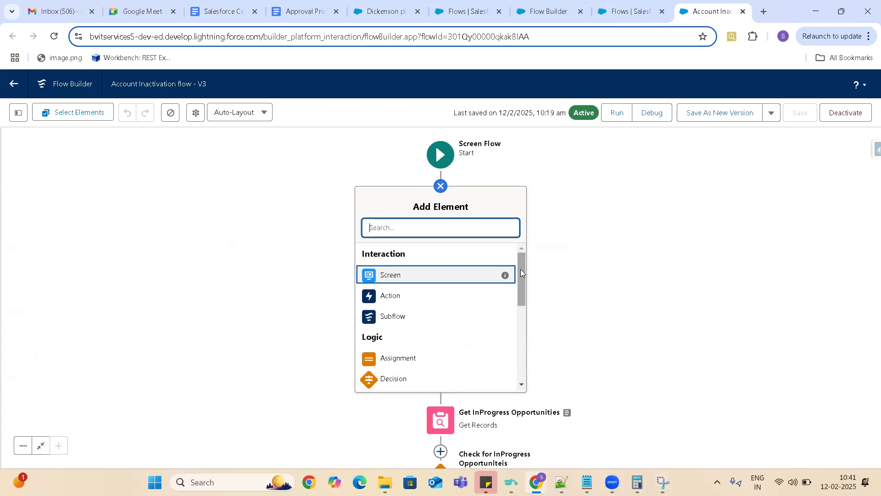
left_click_drag(519, 265, 531, 306)
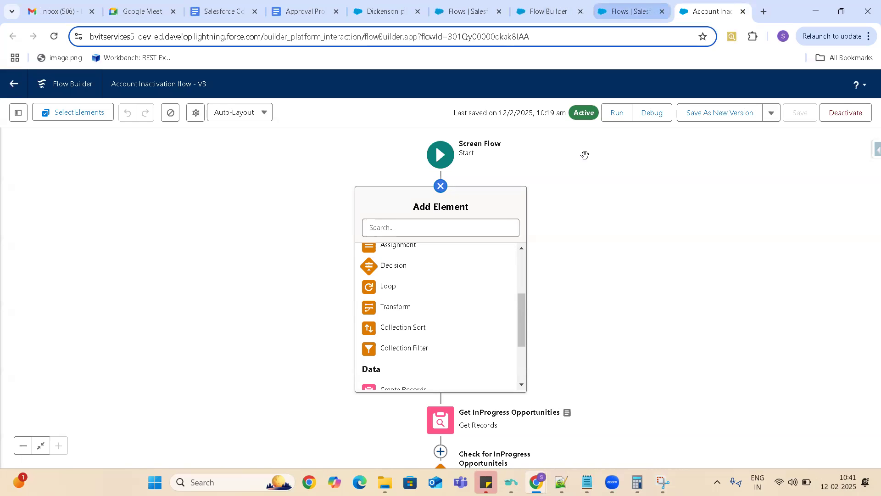
left_click_drag(522, 308, 526, 347)
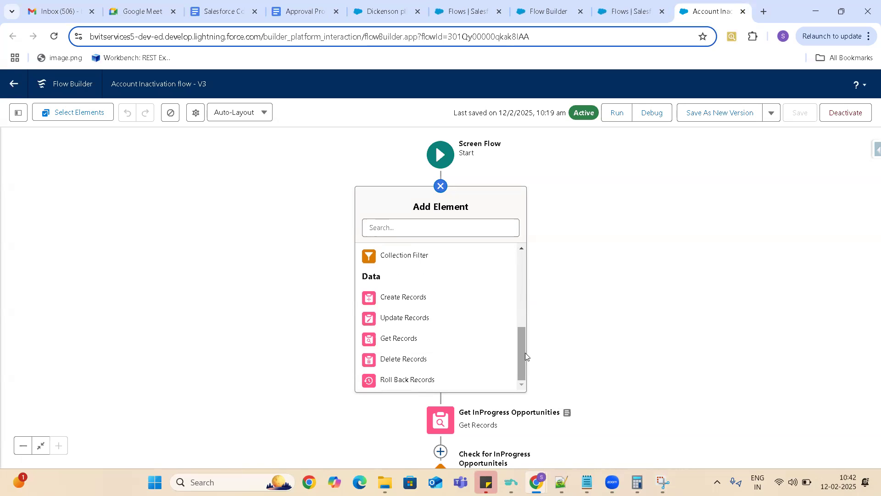
- Return to the unsaved record-triggered flow and examine its Data elements for comparison with the screen flow
left_click(630, 11)
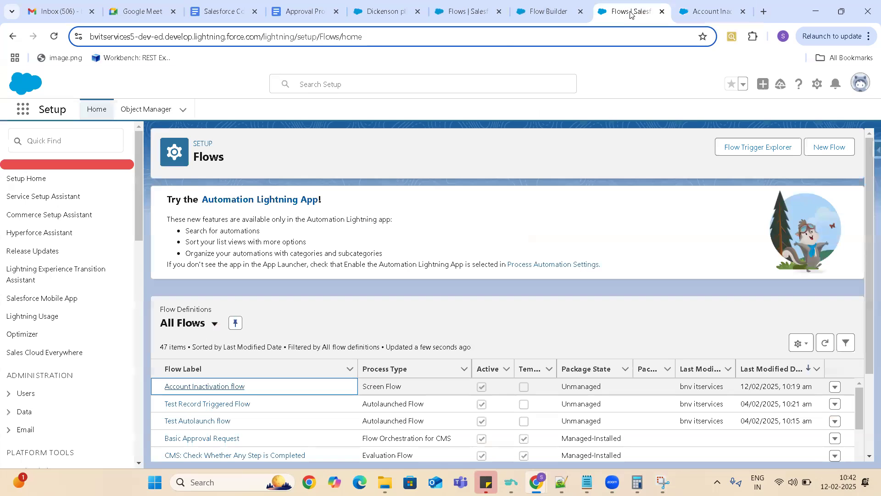
left_click(546, 13)
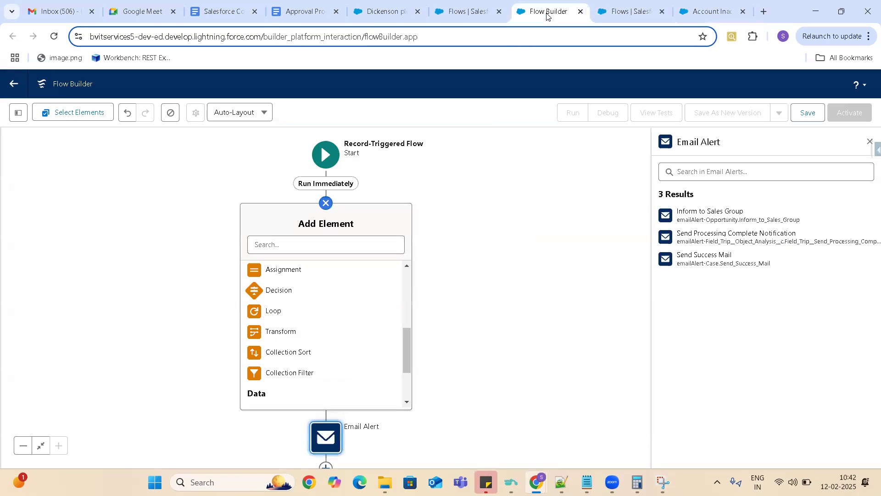
left_click_drag(407, 341, 408, 374)
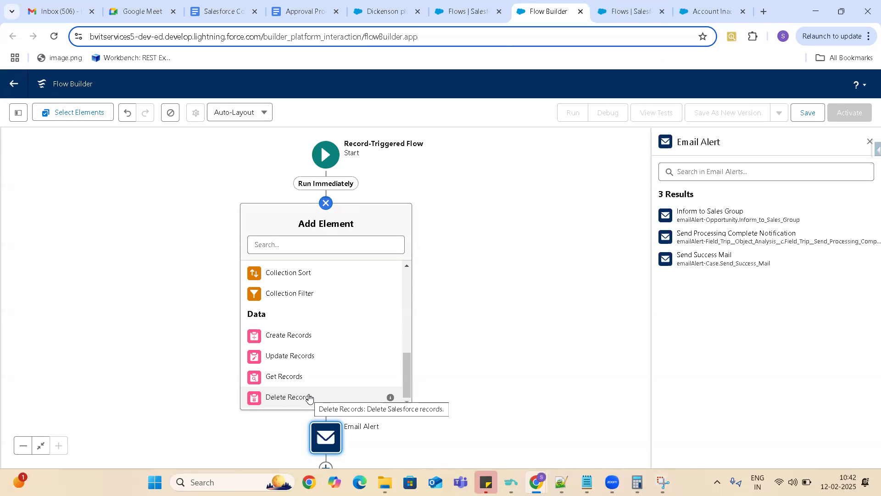
left_click(640, 12)
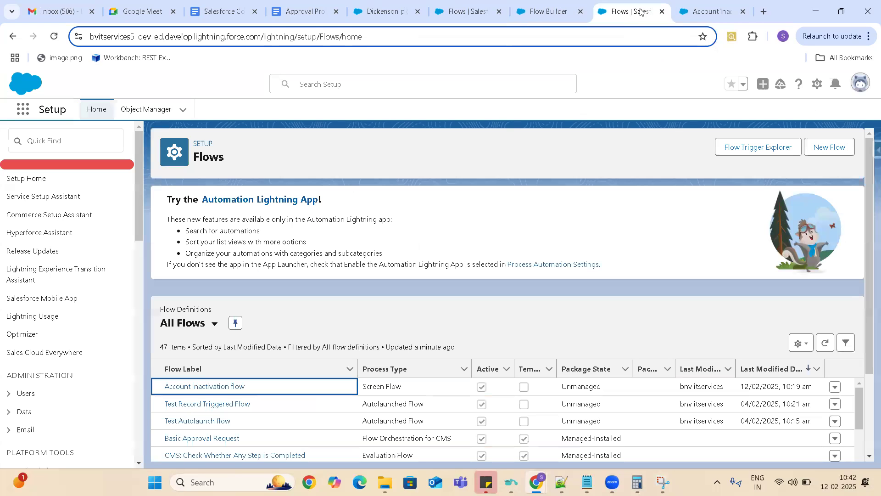
left_click(547, 12)
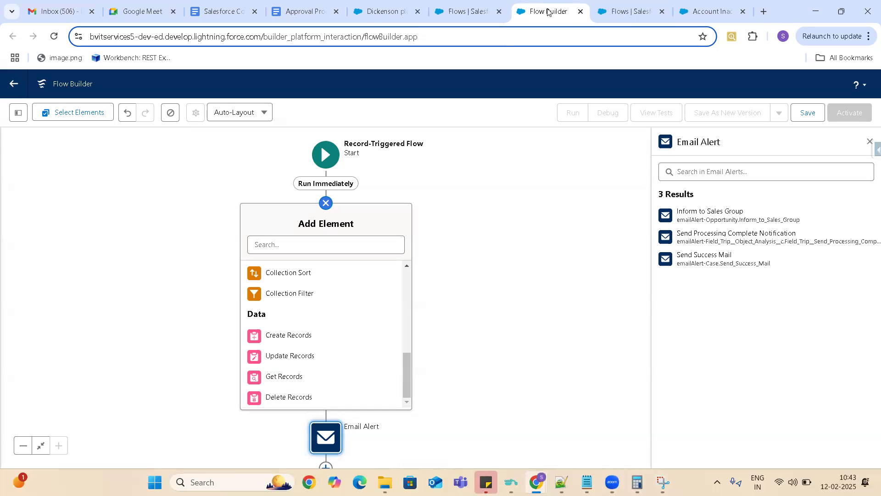
- Write "Same as Screen flow" on the indented line under Logical in the Approval Processes & Flows document
left_click(214, 13)
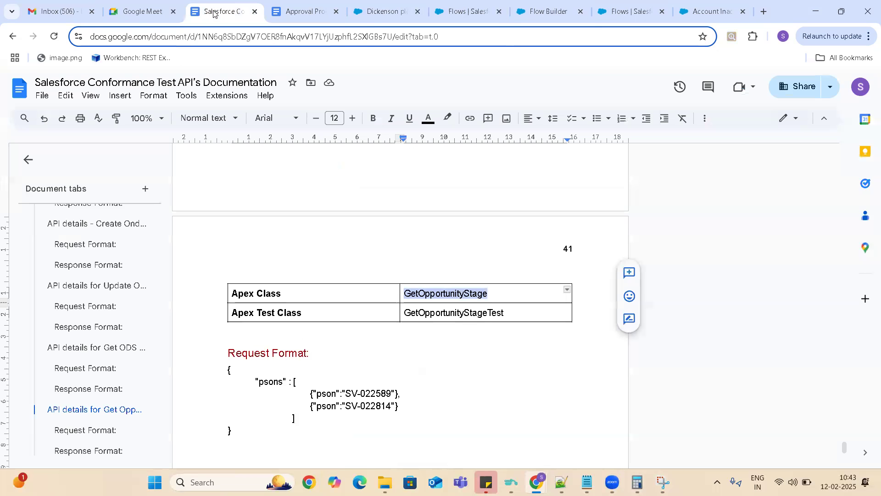
left_click(303, 14)
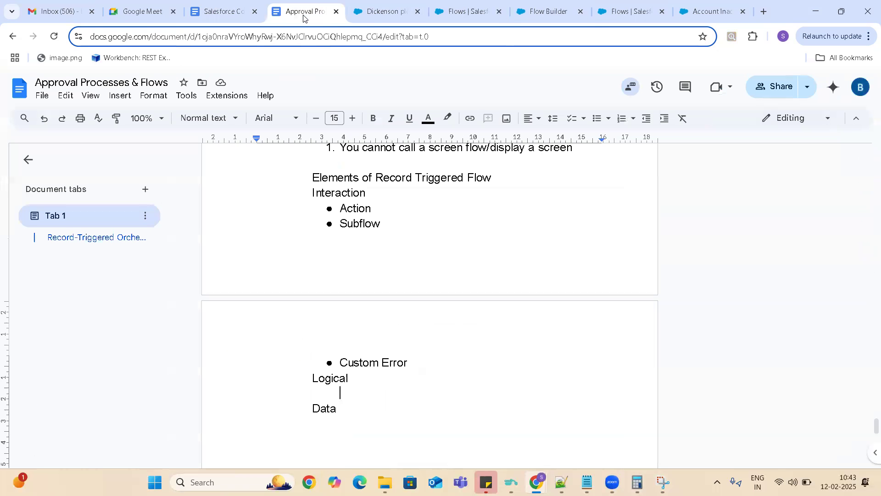
type("Same as Sc")
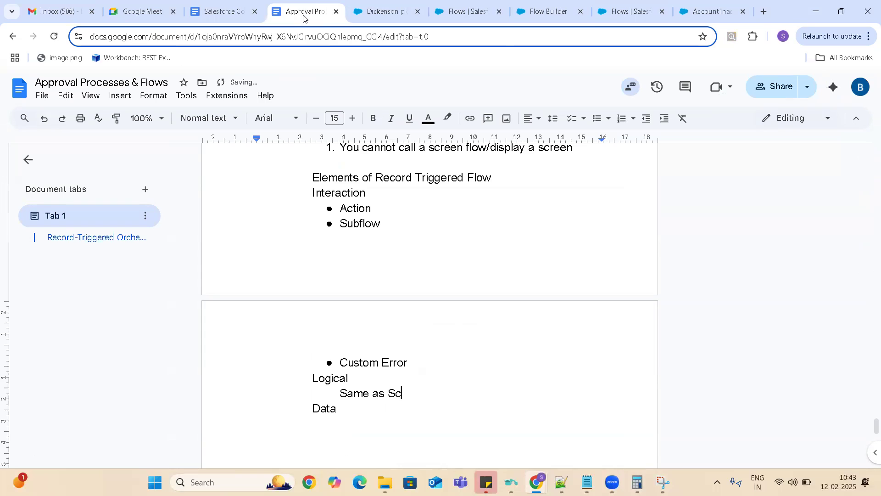
type("reen flow")
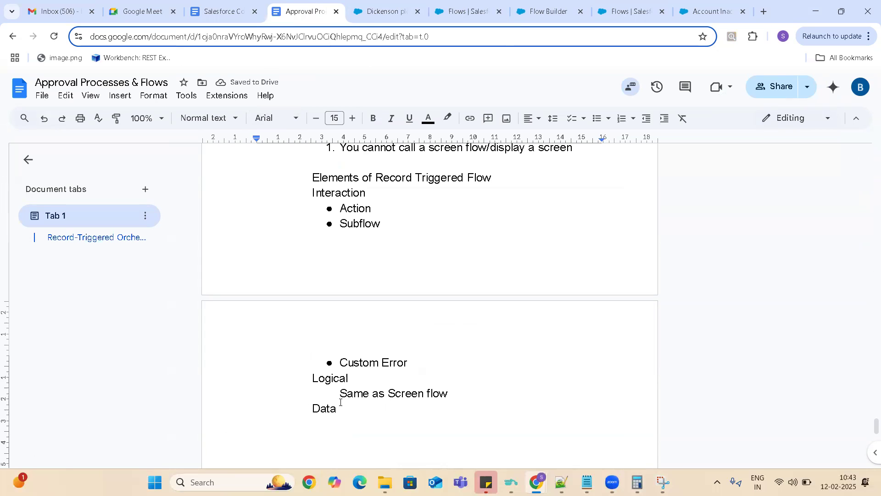
- Add the indented line "Same as Screen flow except rollback" under Data
key("Return")
key("Tab")
key("Tab")
key("Tab")
type("Same as ")
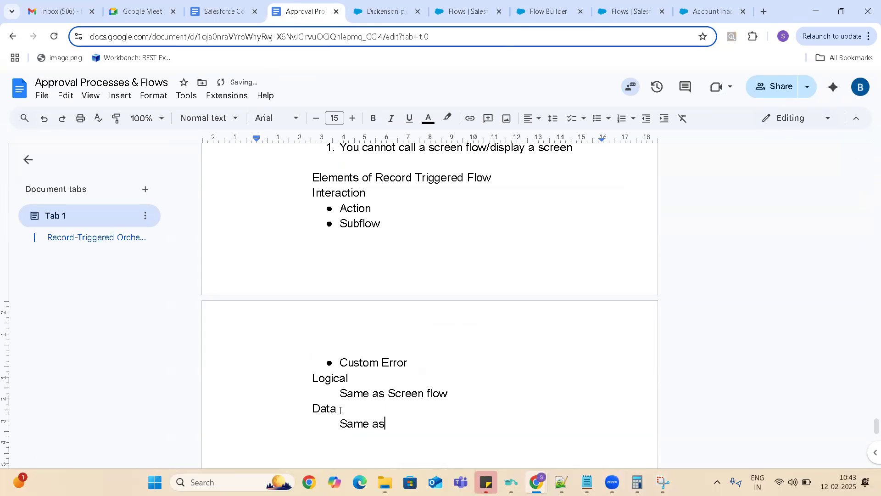
type("Screen flow except")
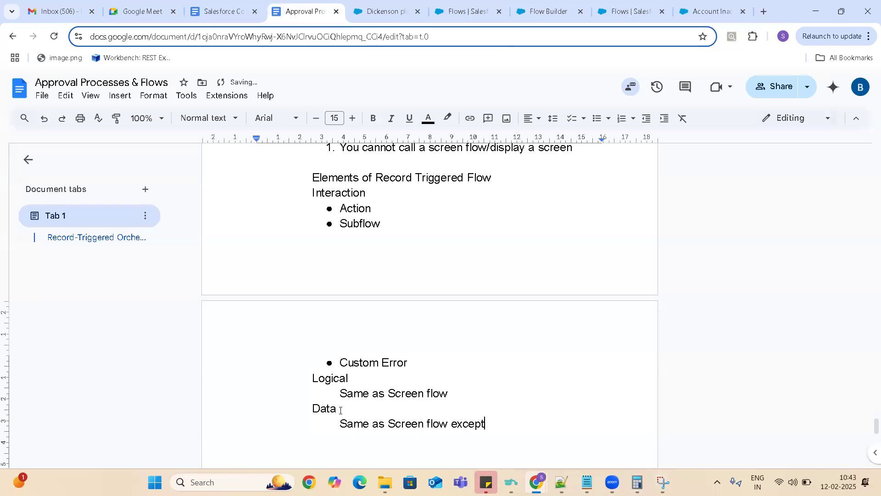
type(" rollback")
- Add limitation 2, "Record which are updated / created/ deleted as part of record triggered flows we cannot rollback them", to the Record Triggered Flows list
left_click(377, 208)
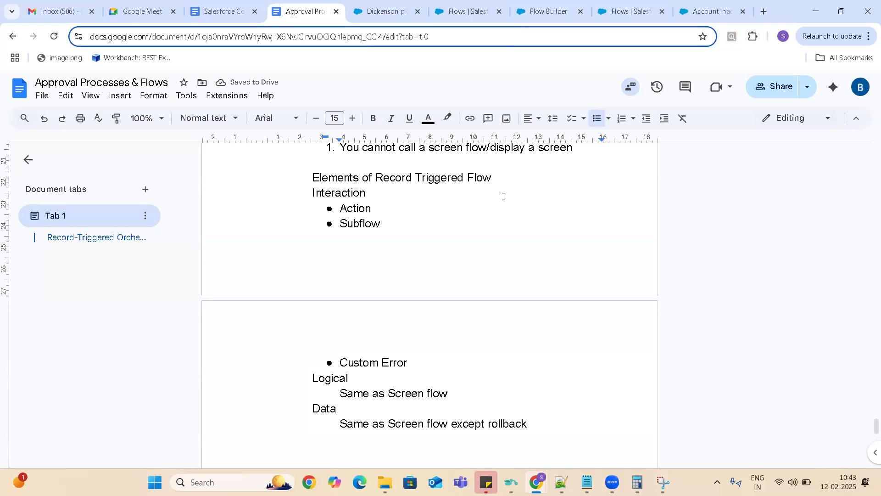
left_click(575, 150)
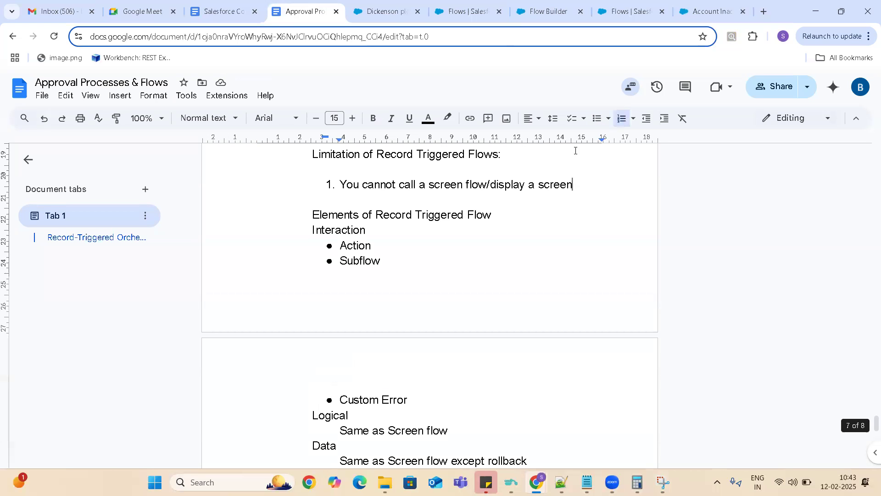
key("Return")
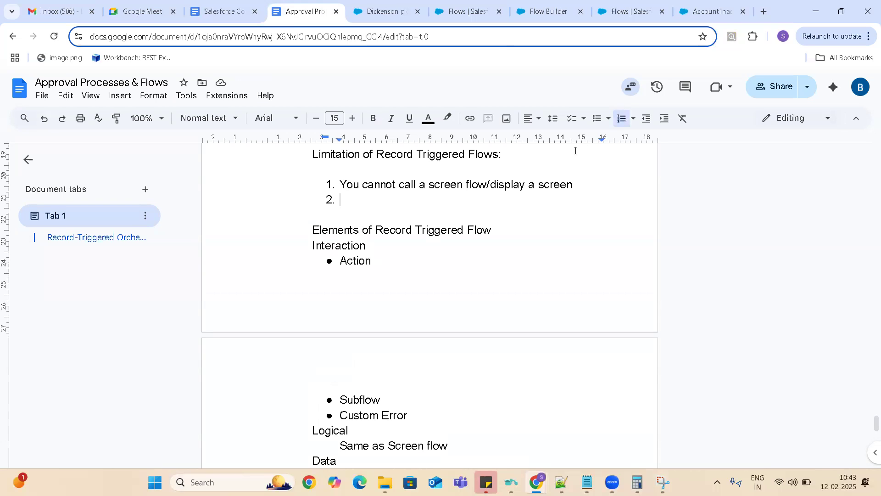
type("Record ")
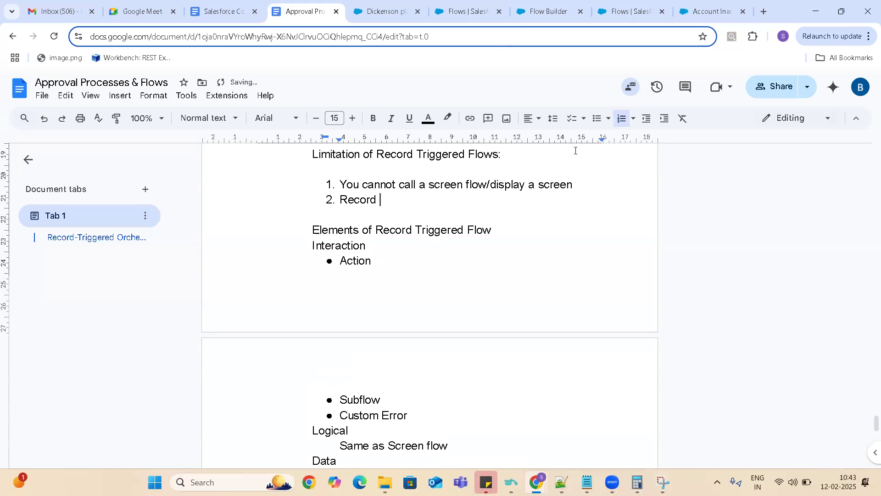
type("which are update")
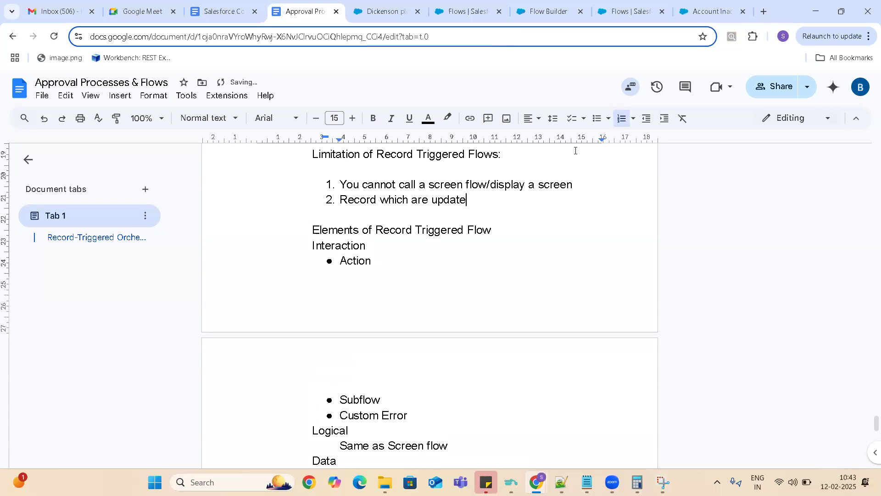
type("d / created/ deleted as part o")
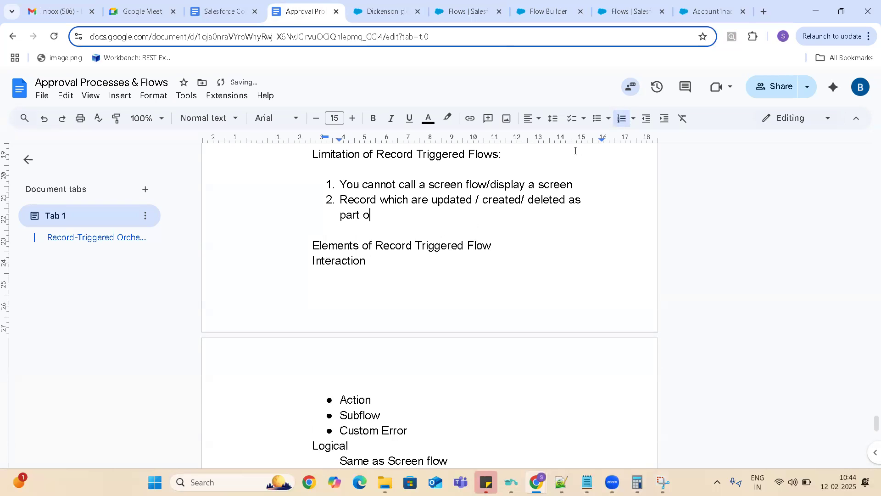
type("f record triggered flow")
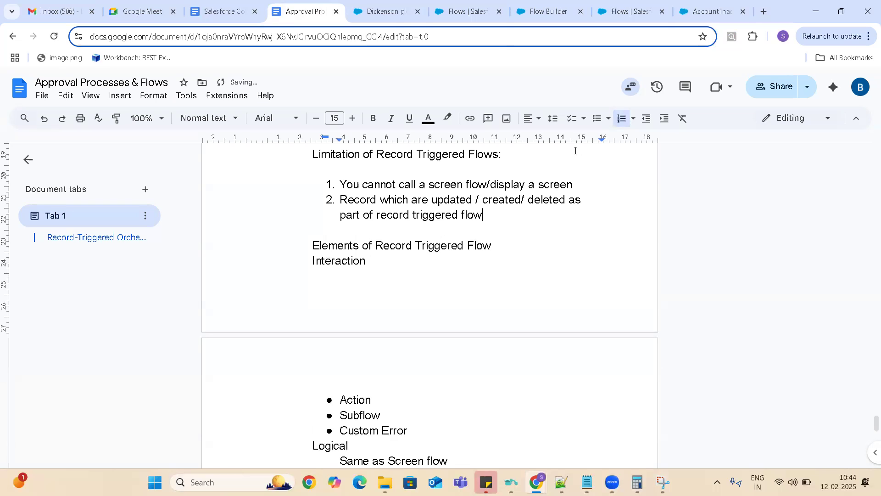
type("s we cannot rollbac")
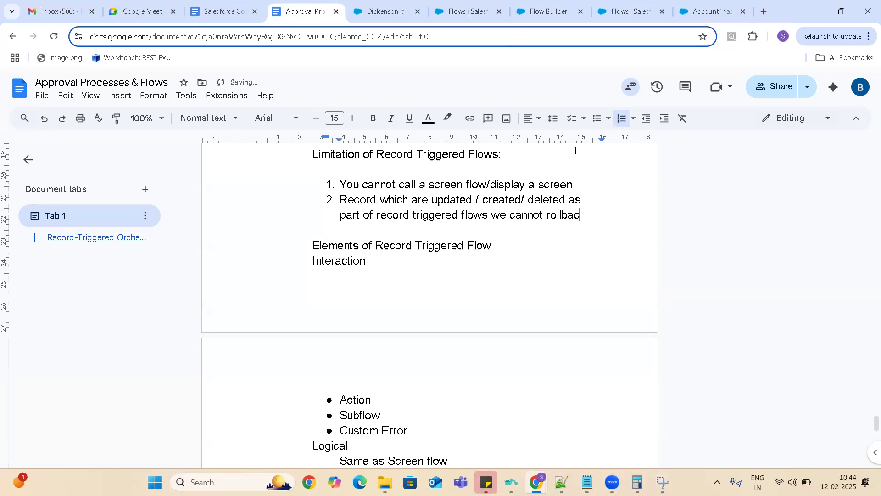
type("k them")
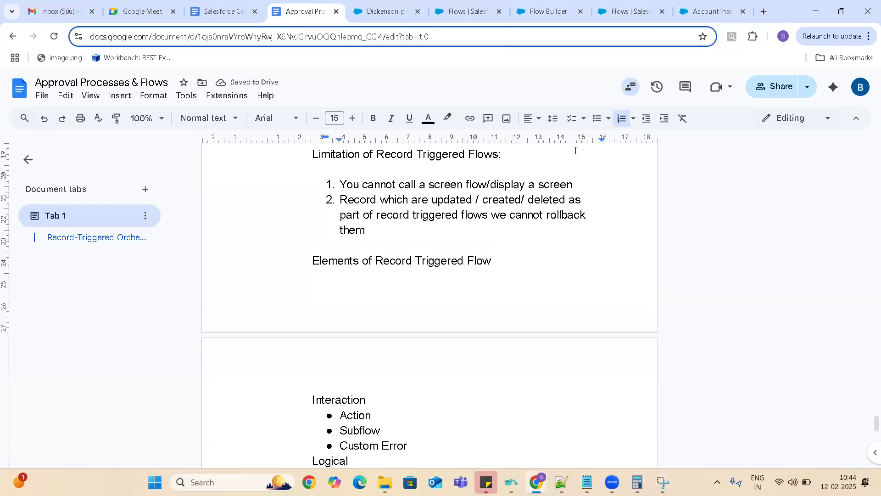
- Close the Account Inactivation flow's browser tab and return to the unsaved record-triggered flow
key("Down")
key("ctrl+End")
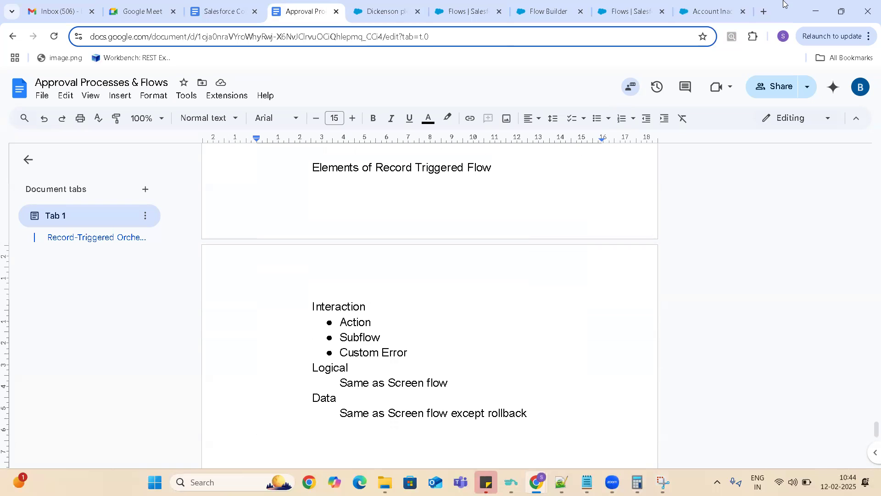
left_click(716, 13)
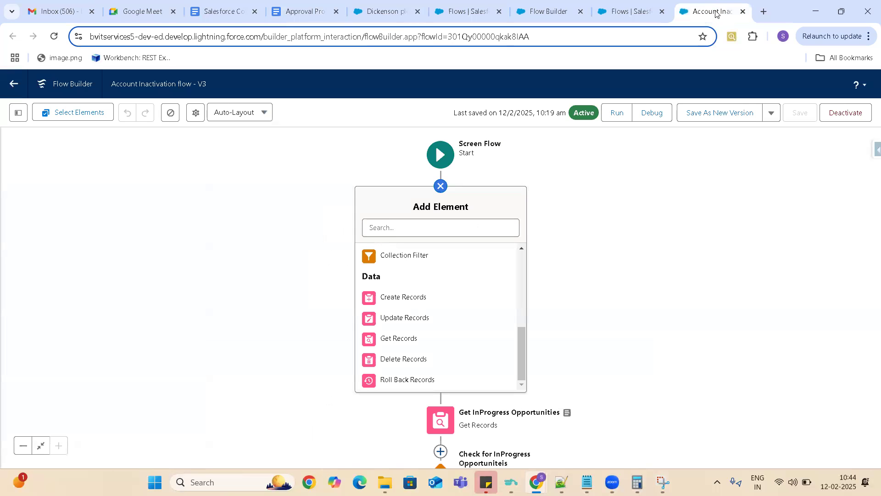
left_click(743, 12)
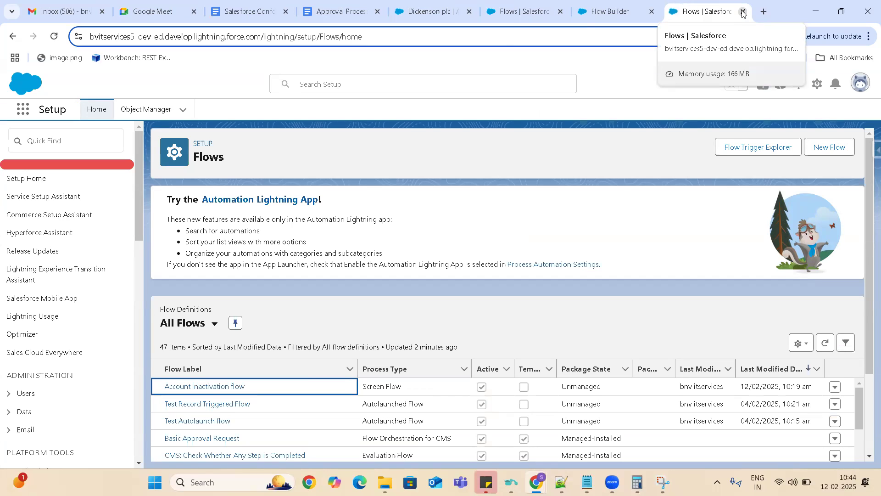
left_click(520, 10)
left_click(613, 14)
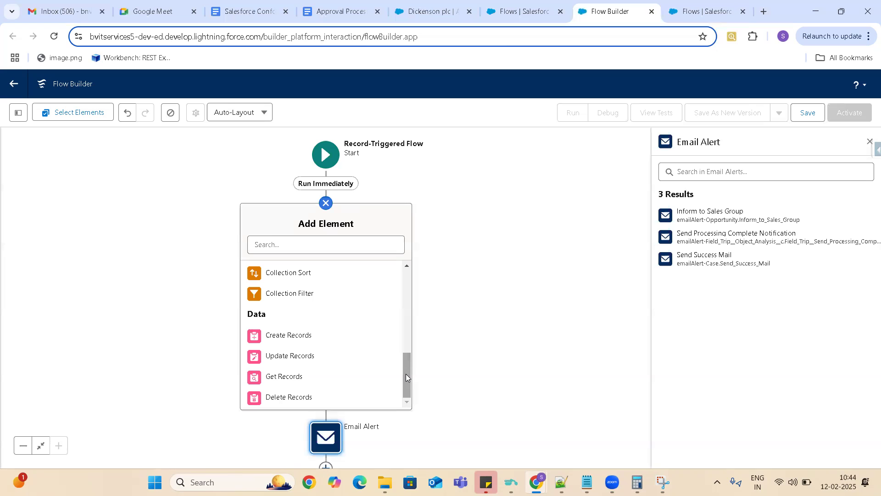
- Add limitation 3, "We cannot call screenflows from record triggered flow.", to the list in the Approval Processes & Flows document
left_click(252, 8)
left_click(350, 12)
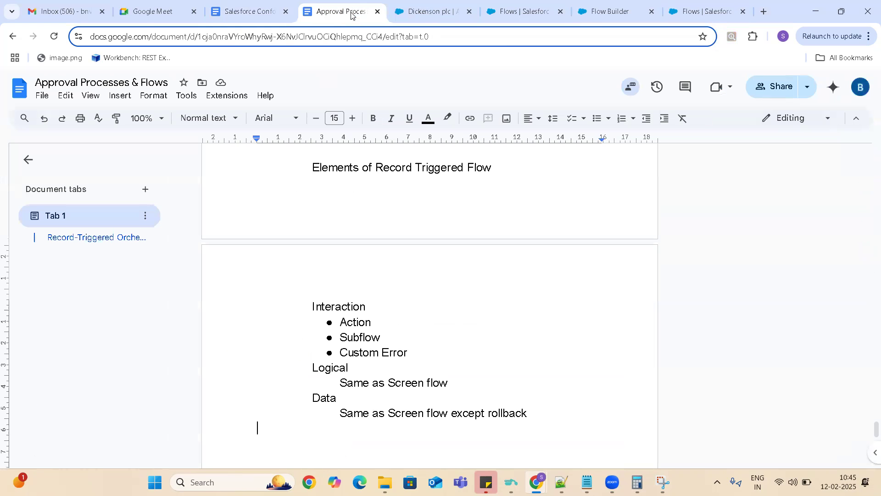
left_click(510, 162)
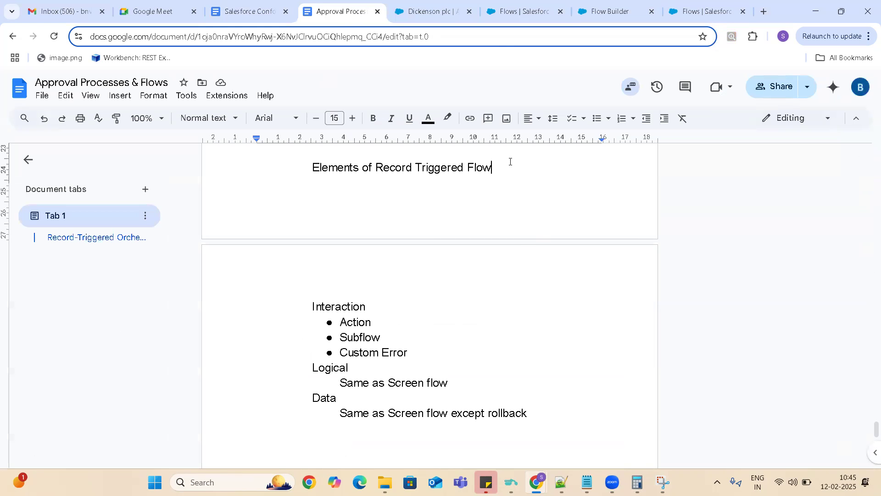
key("Up")
key("Up")
key("Up")
key("Up")
key("Up")
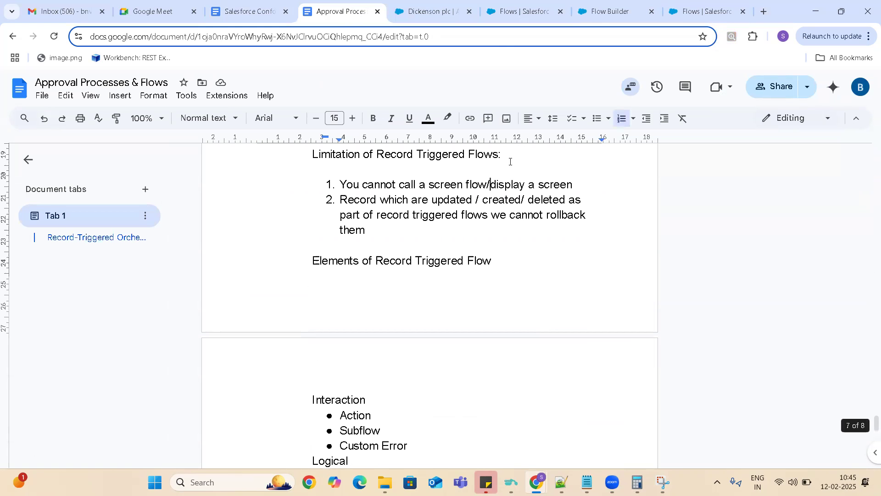
left_click(369, 232)
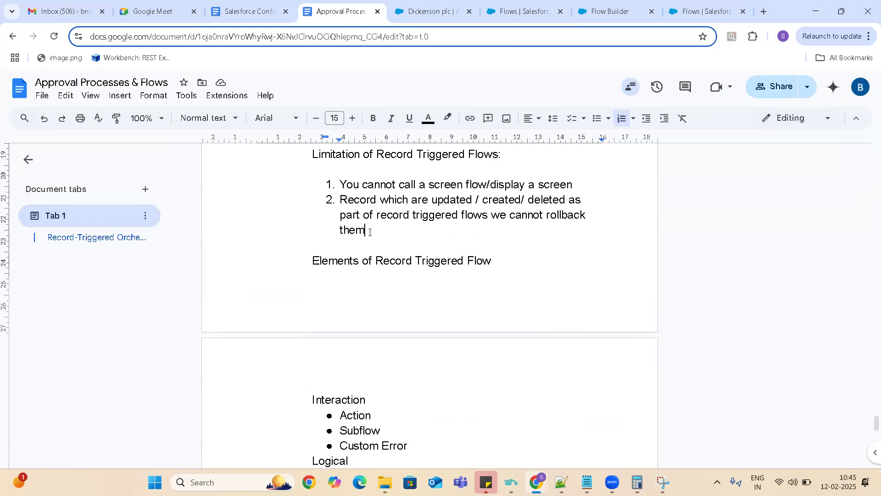
key("Return")
type("S")
key("BackSpace")
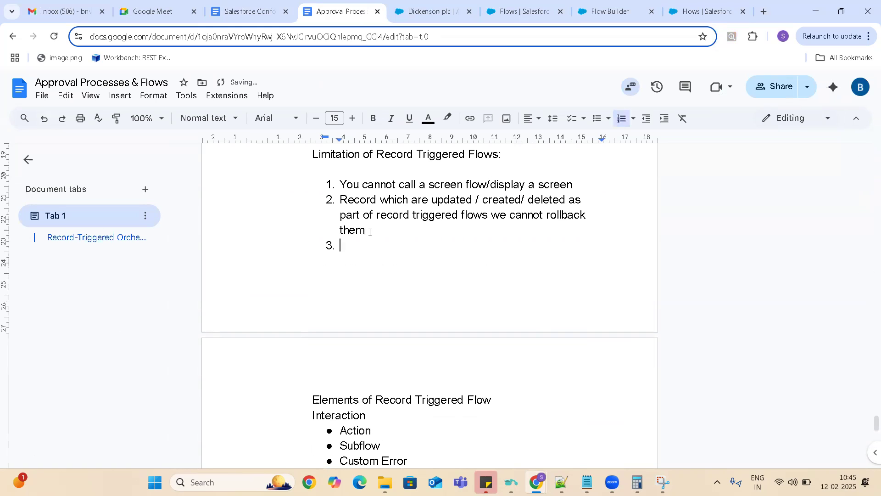
type("We cannot call screen")
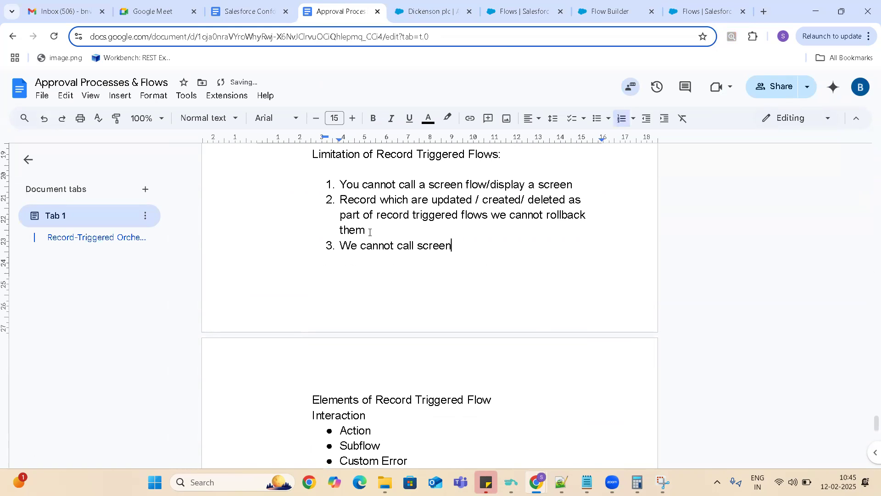
type("flows from record triggered flow")
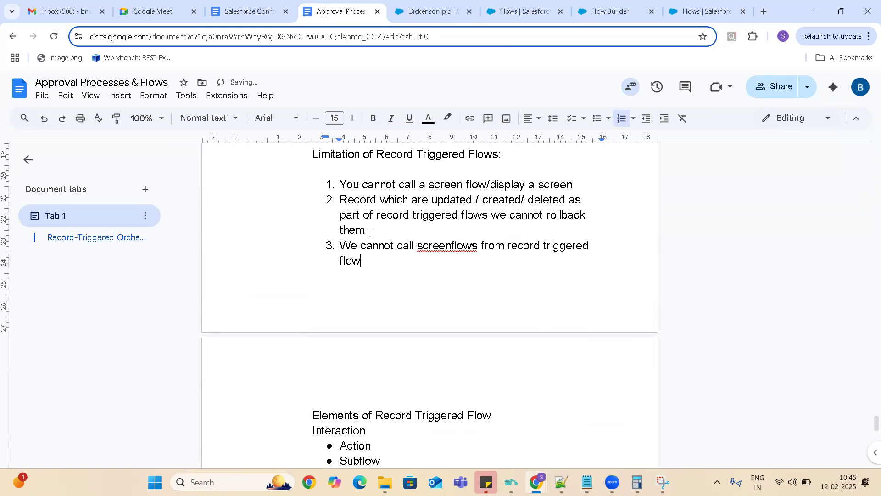
type(".")
- Correct the misspelled word in limitation 3 to the suggested "screen flows"
right_click(450, 245)
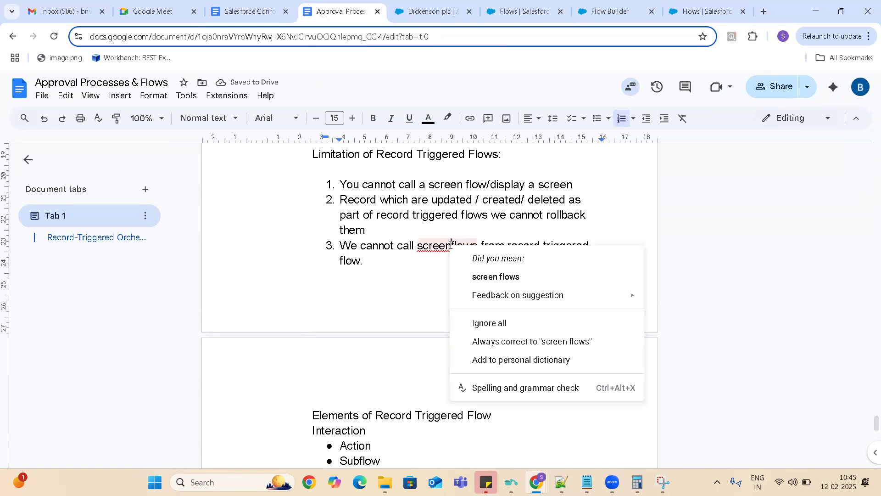
left_click(500, 276)
left_click(374, 258)
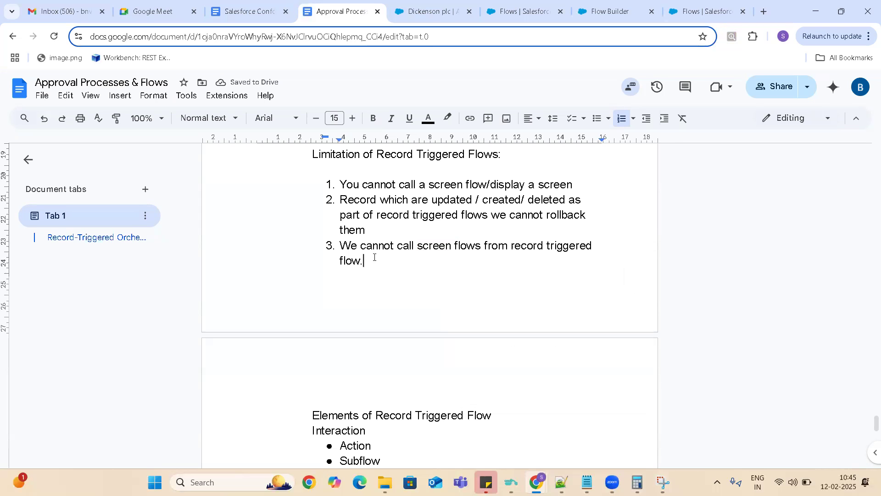
- Review the document's earlier notes on flow types, process builder and workflow rule limitations, back to the Examples list under Flows
scroll(374, 257, "down", 3)
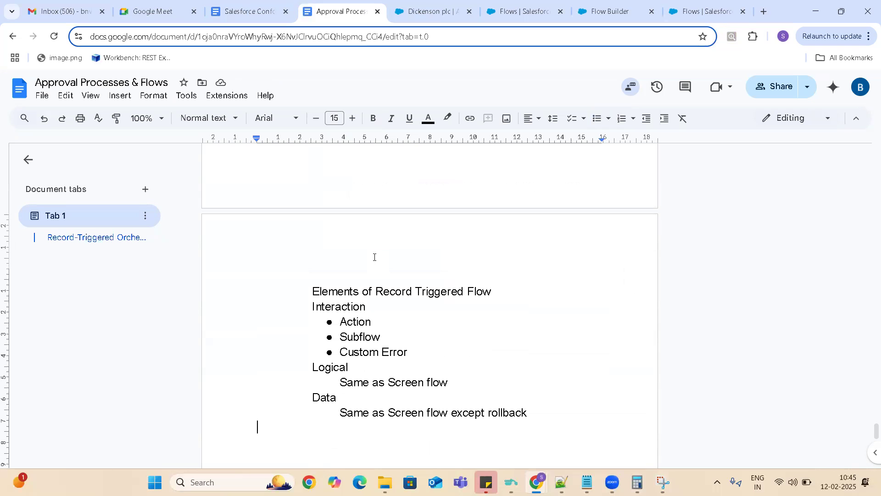
key("Up")
key("Up")
key("Up")
key("Up")
key("Up")
key("Up")
key("Up")
key("Up")
key("Up")
key("Up")
key("Up")
key("Up")
key("Up")
key("Up")
key("Up")
key("Up")
key("Up")
key("Up")
key("Up")
key("Up")
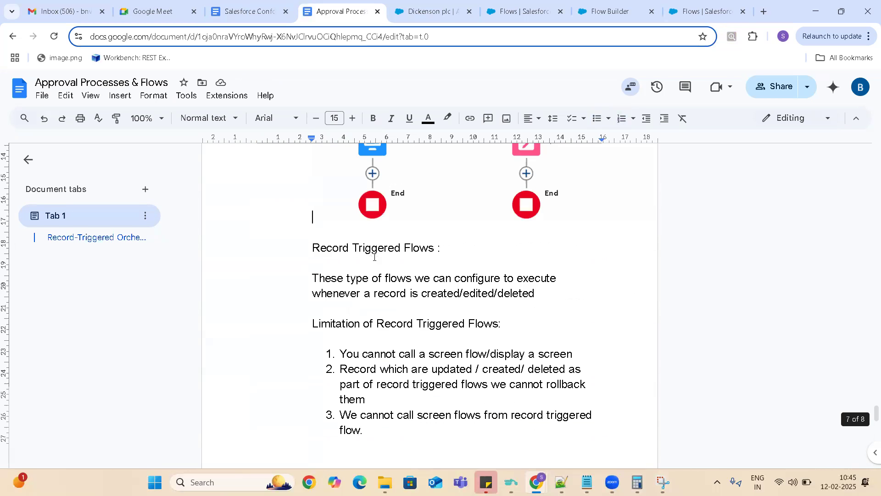
key("Up")
key("Up")
key("Up")
key("Up")
key("Up")
key("Up")
key("Up")
key("Up")
key("Up")
key("Up")
key("Up")
key("Up")
key("Up")
key("Up")
key("Up")
key("Up")
key("Up")
key("Up")
key("Up")
key("Up")
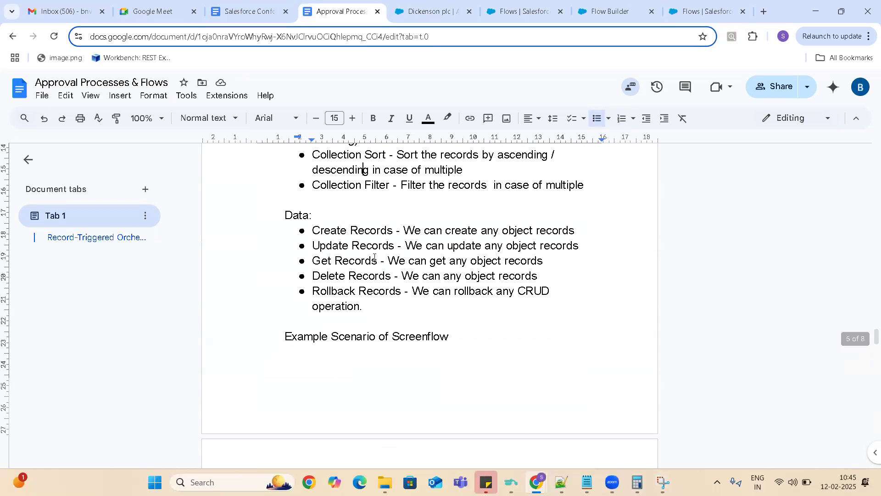
key("Up")
key("Up")
key("Up")
key("Up")
key("Up")
key("Up")
key("Up")
key("Up")
key("Up")
key("Up")
key("Up")
key("Up")
key("Up")
key("Up")
key("Up")
key("Up")
key("Up")
key("Up")
key("Up")
key("Up")
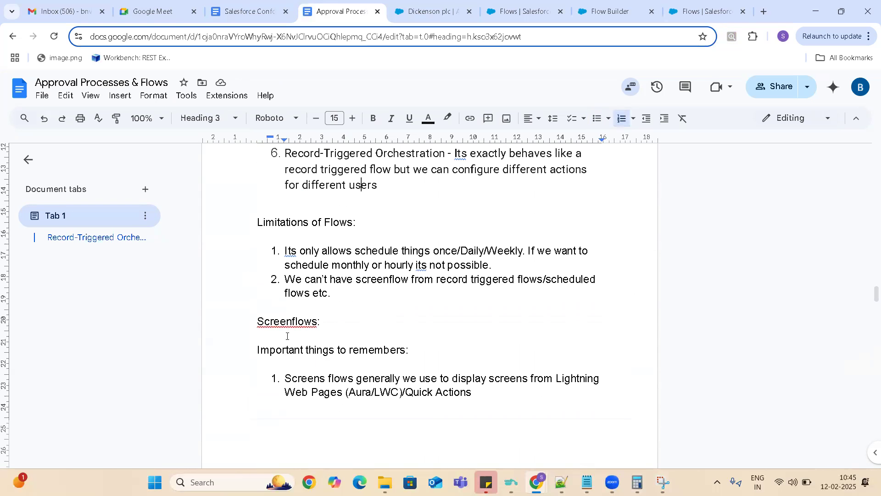
left_click(371, 221)
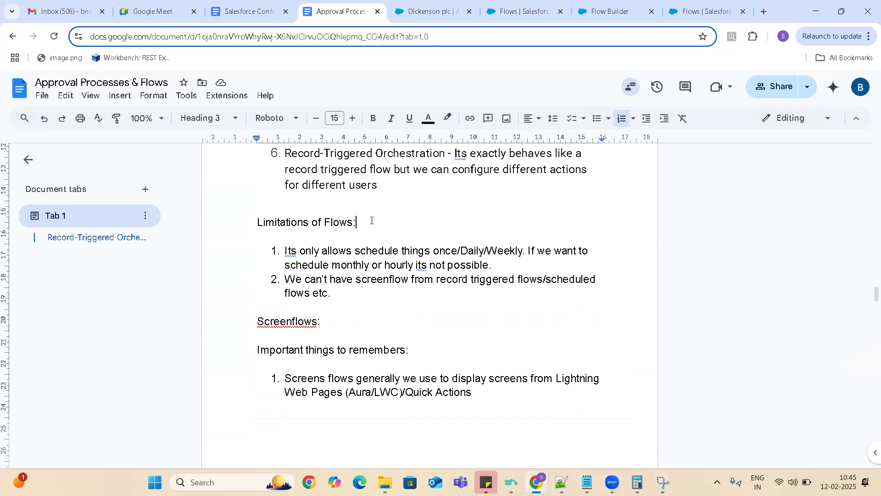
key("Up")
key("Up")
key("Up")
key("Up")
key("Up")
key("Up")
key("Up")
key("Up")
key("Up")
key("Up")
key("Up")
key("Up")
key("Up")
key("Up")
key("Up")
key("Up")
key("Up")
key("Up")
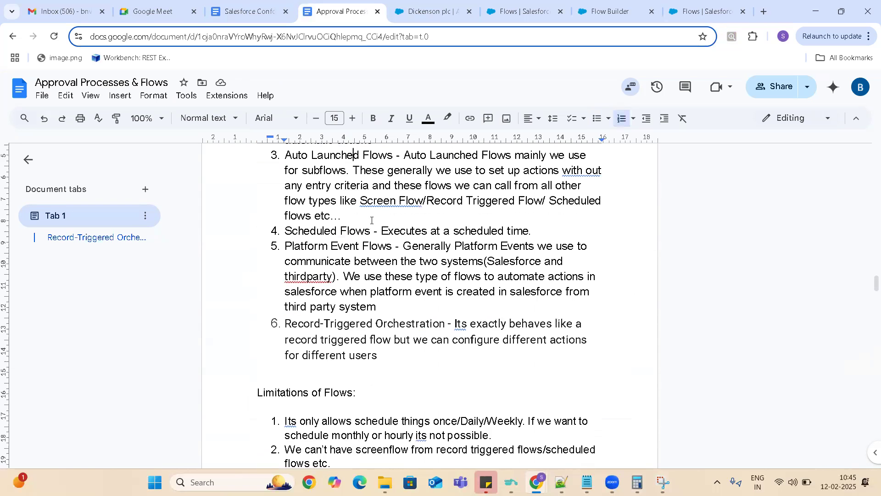
key("Up")
key("Up")
key("Up")
key("Up")
key("Up")
key("Up")
key("Up")
key("Up")
key("Up")
key("Up")
key("Up")
key("Up")
key("Up")
key("Up")
key("Up")
key("Up")
key("Up")
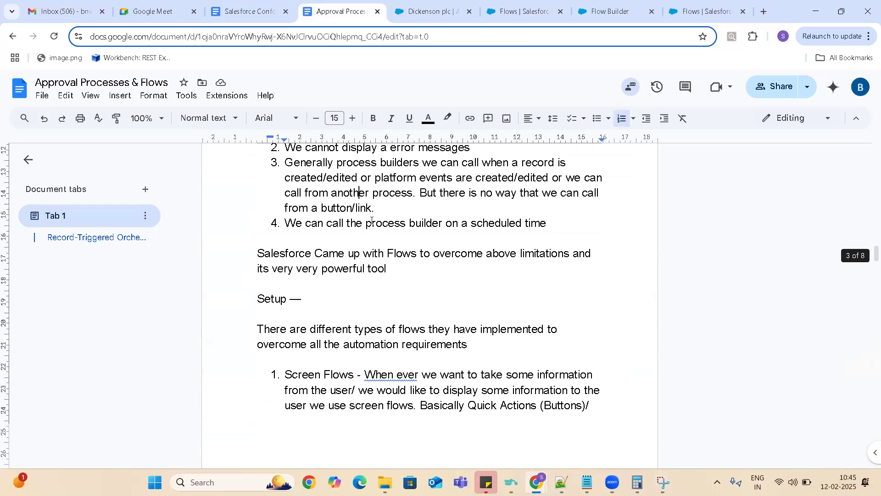
key("Up")
key("Up")
key("Up")
key("Up")
key("Up")
key("Up")
key("Up")
key("Up")
key("Up")
key("Up")
key("Up")
key("Up")
key("Up")
key("Up")
key("Up")
key("Up")
key("Up")
key("Up")
key("Up")
key("Up")
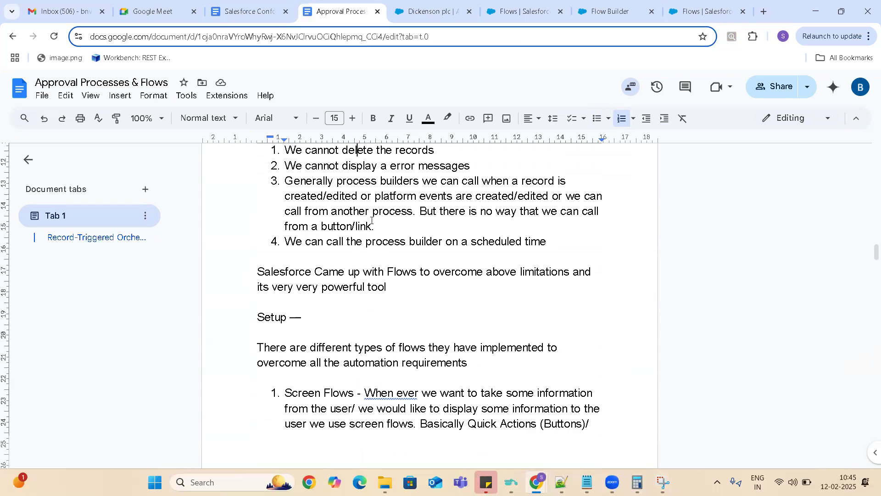
key("Up")
key("Up")
key("Up")
key("Up")
key("Up")
key("Up")
key("Up")
key("Up")
key("Up")
key("Up")
key("Up")
key("Up")
key("Up")
key("Up")
key("Up")
key("Up")
key("Up")
key("Up")
key("Up")
key("Up")
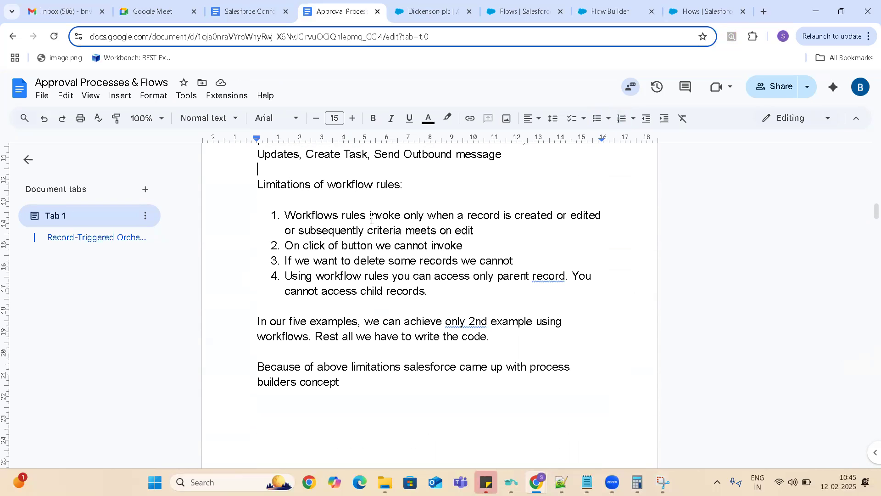
key("Down")
key("Down")
key("Down")
key("Down")
key("Down")
key("Down")
key("Down")
key("Down")
key("Down")
key("Down")
key("Down")
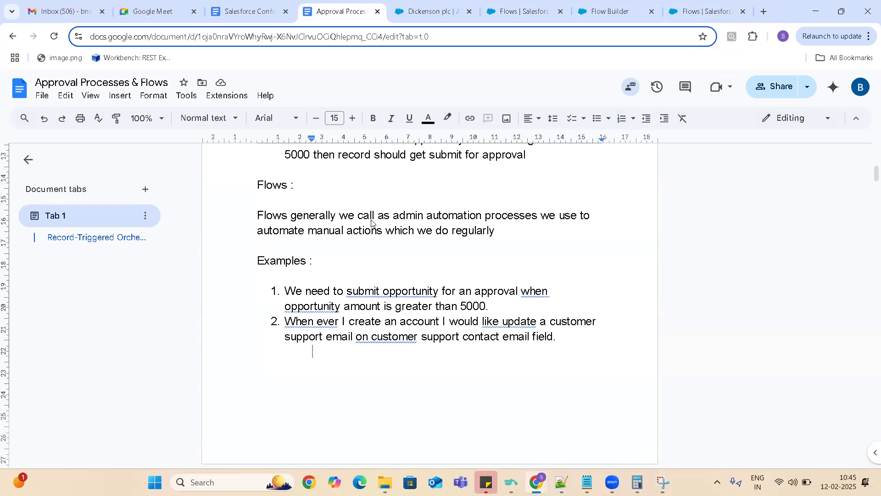
- Copy the four numbered scenarios from the Examples list under Flows
key("Up")
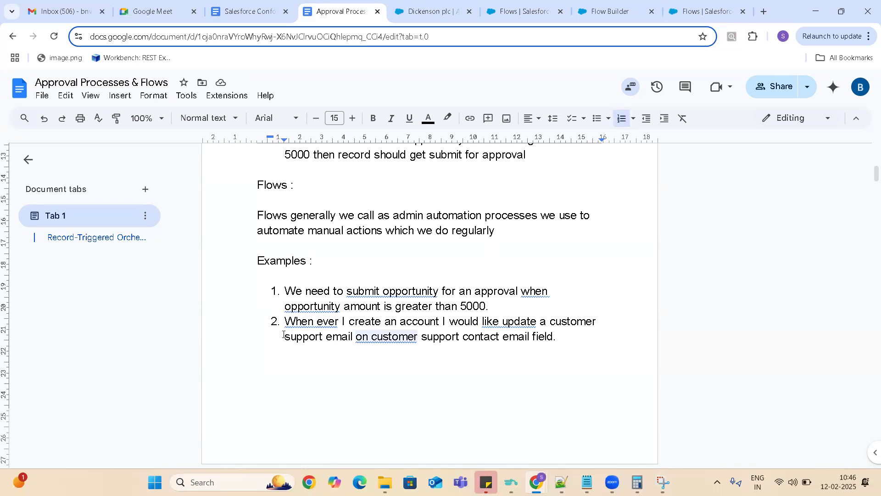
left_click(287, 295)
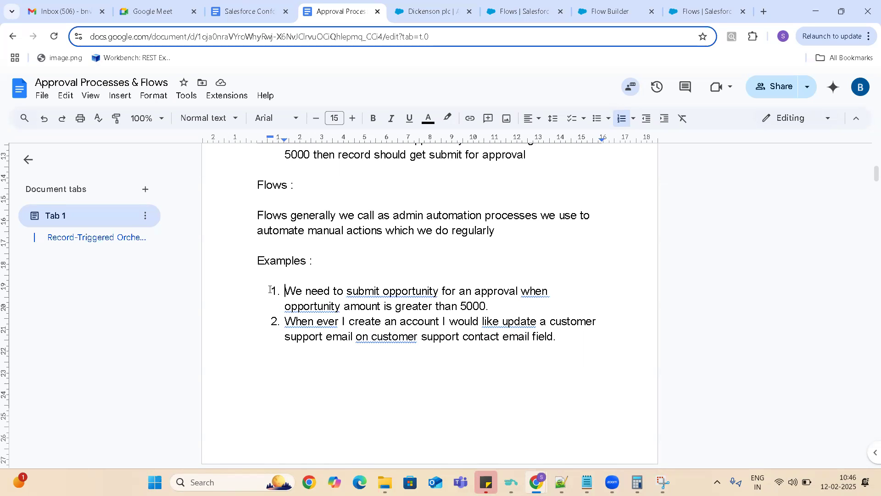
key("ctrl+shift+End")
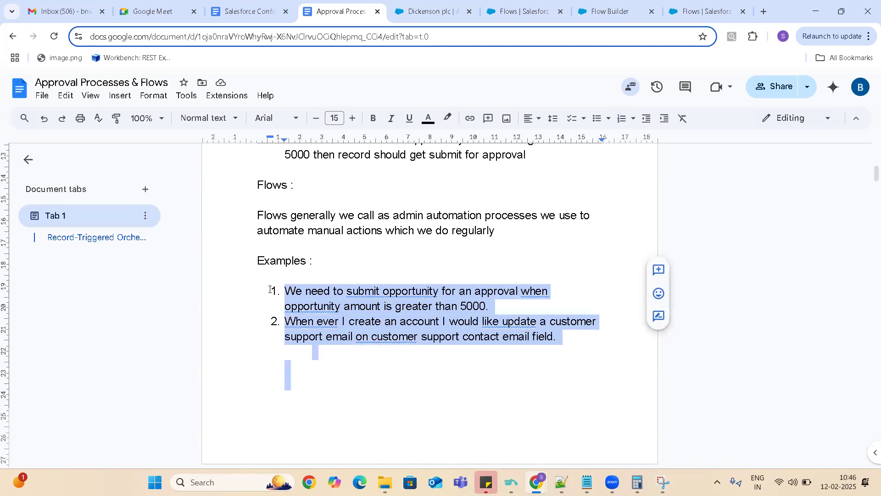
scroll(269, 289, "down", 3)
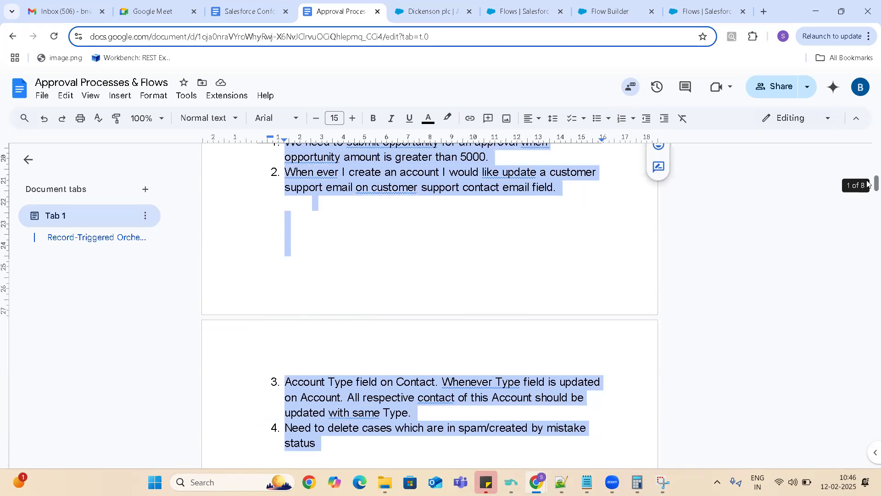
- Add the line "Example Scenarios of Record Triggered Flows" below the account status notes at the end of the document
left_click_drag(876, 184, 868, 376)
left_click(269, 283)
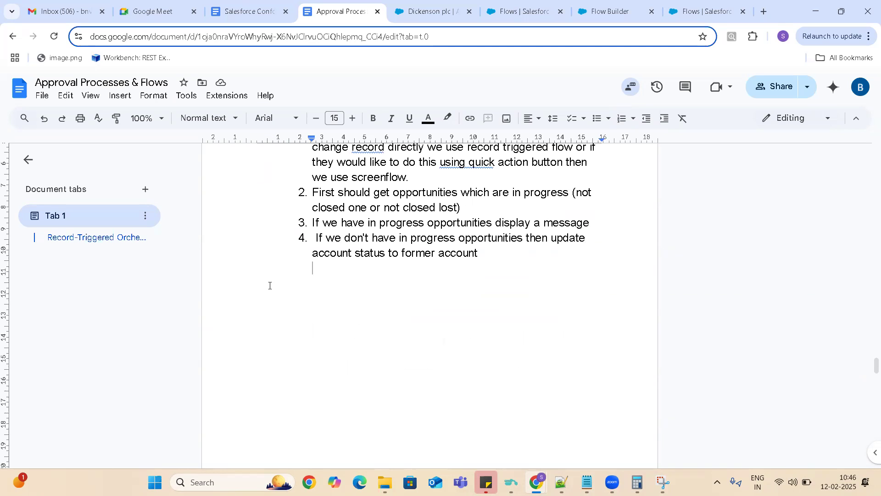
key("Return")
key("BackSpace")
type("Example Scen")
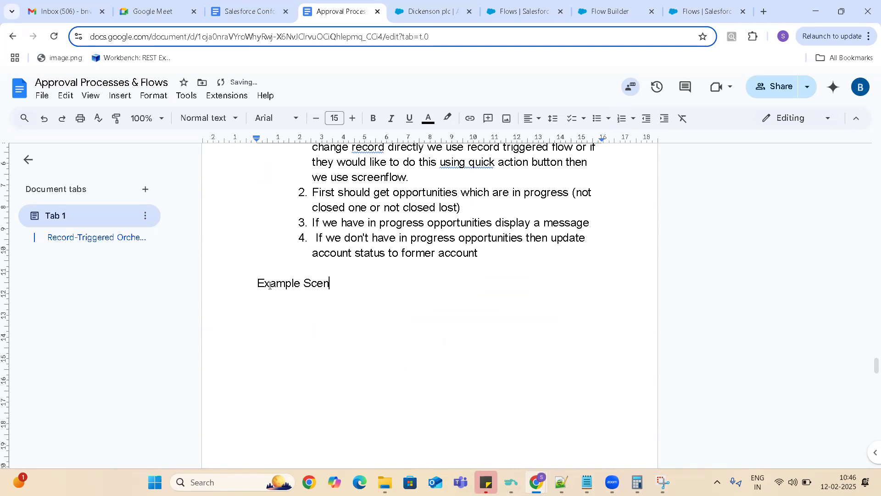
type("arios of Record T")
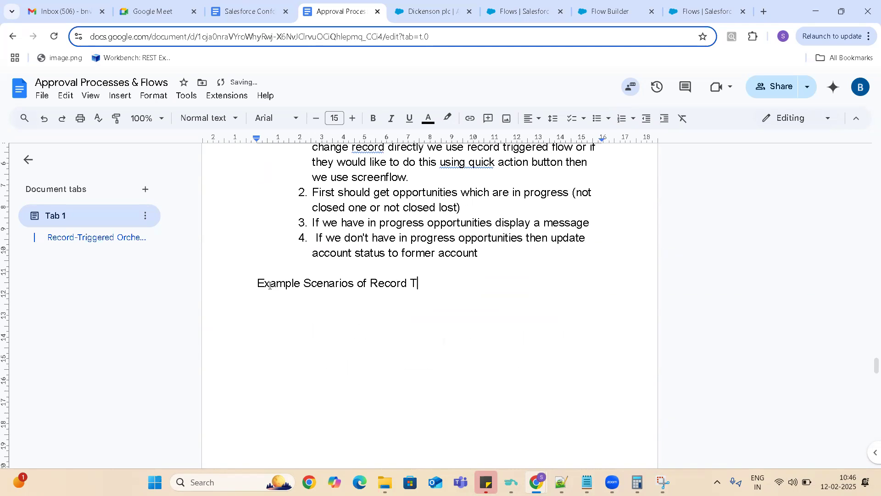
type("riggered Flows")
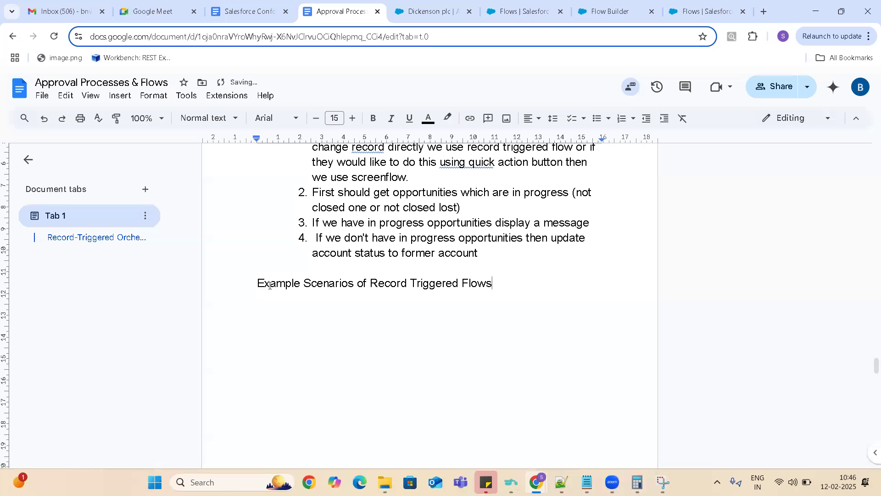
- Paste the copied scenarios under the new heading and renumber the first two as 1 and 2
key("Return")
type("We need to submit opportunity for an approval when opportunity amount is greater than 5000. When ever I create an account I would like update a customer support email on customer support contact email field.     Account Type field on Contact. Whenever Type field is updated on Account. All respective contact of this Account should be updated with same Type. Need to delete cases which are in spam/created by mistake status")
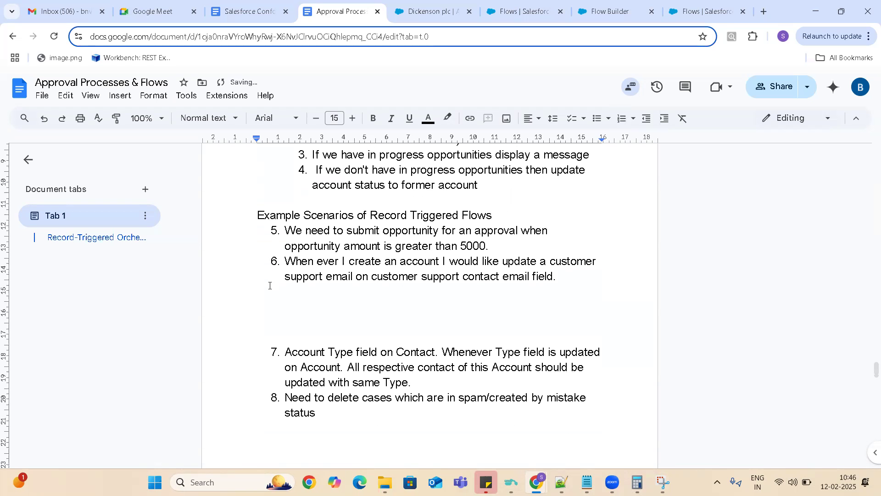
left_click(286, 231)
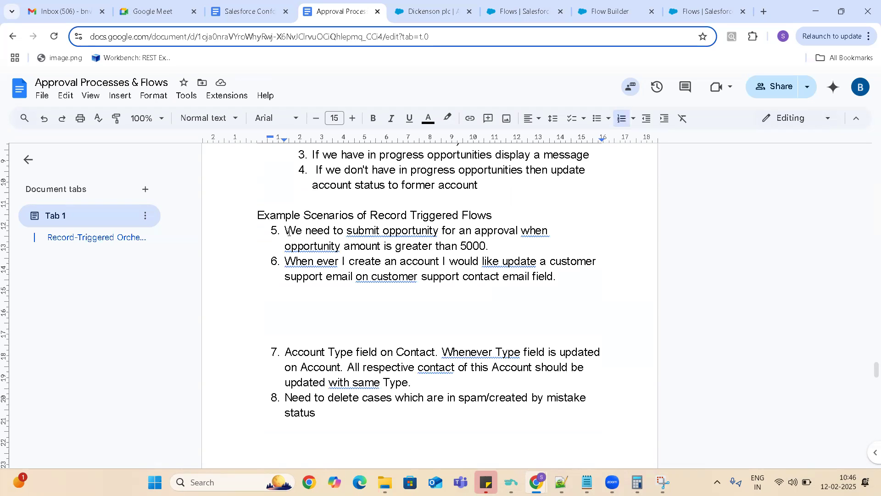
key("BackSpace")
key("BackSpace")
type("1.")
left_click(502, 246)
left_click(282, 260)
key("BackSpace")
key("BackSpace")
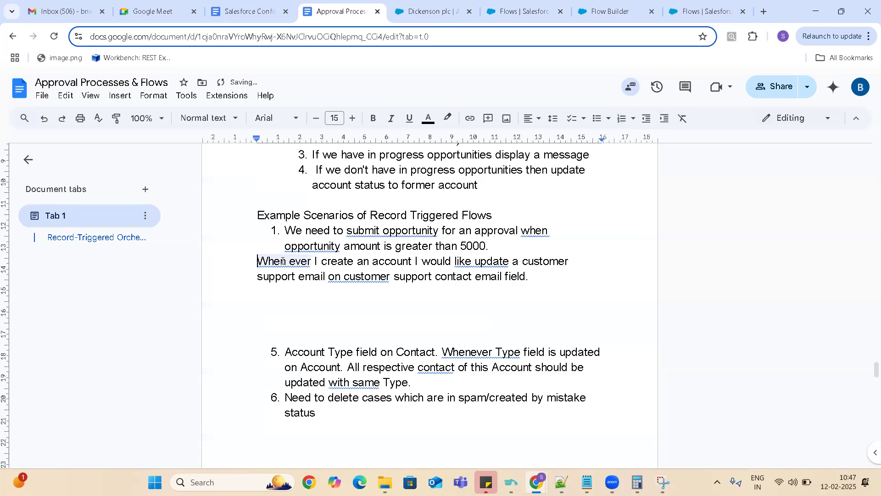
type("2.")
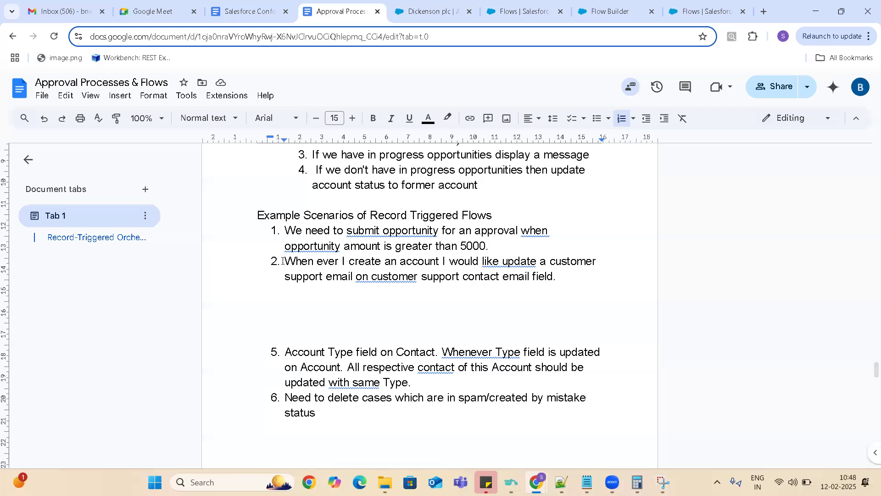
left_click(278, 352)
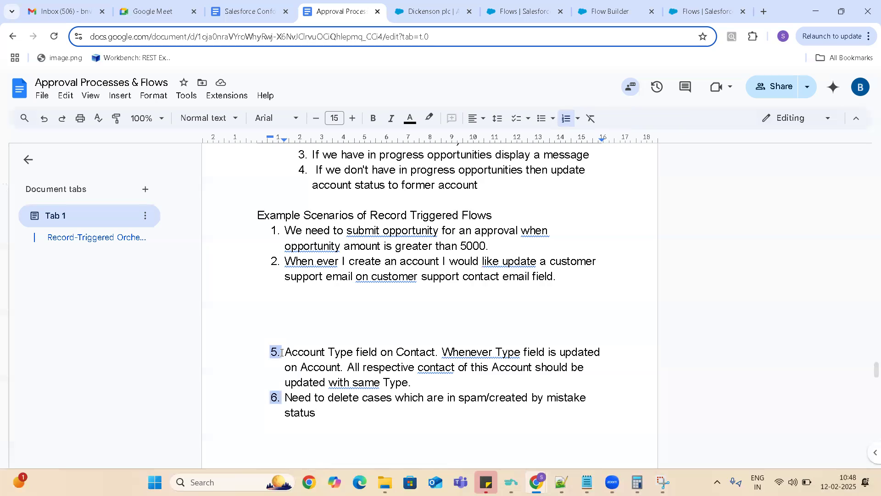
key("BackSpace")
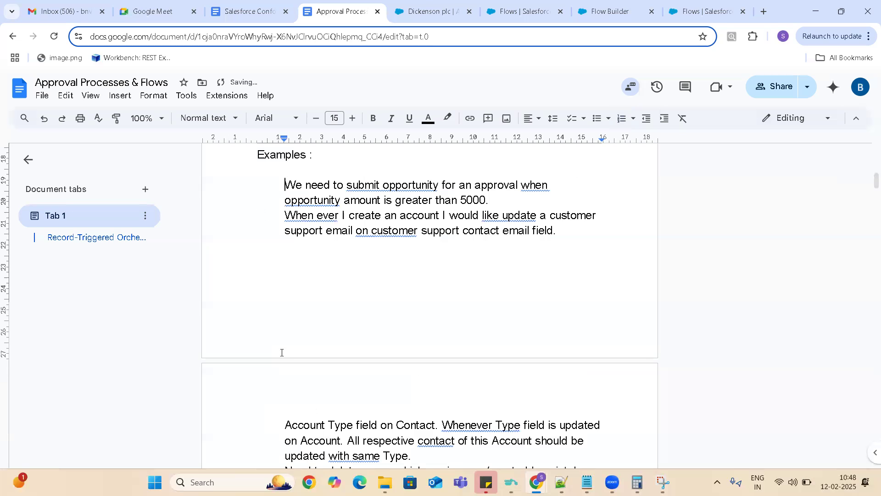
key("ctrl+z")
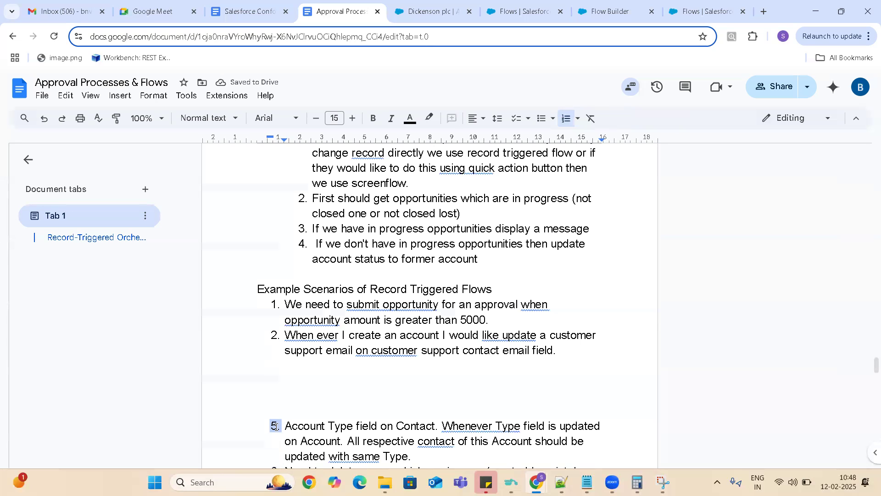
- Renumber the pasted Account Type field scenario as item 3
key("BackSpace")
type("3.")
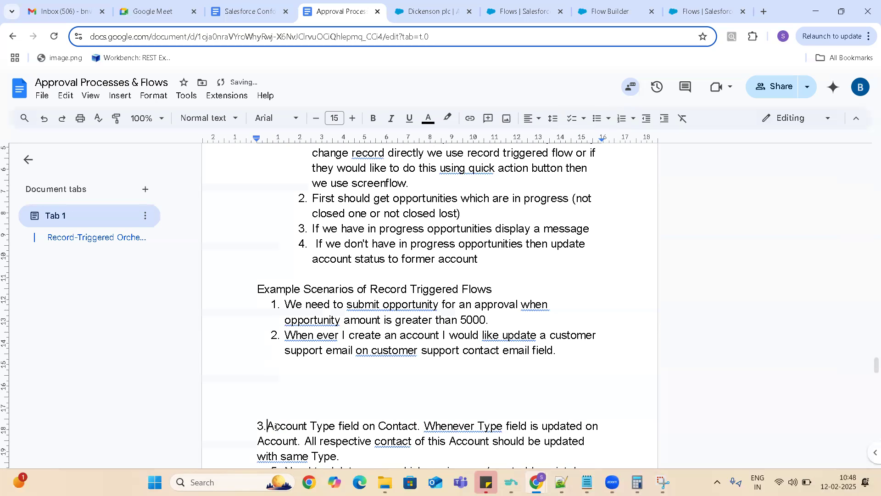
key("space")
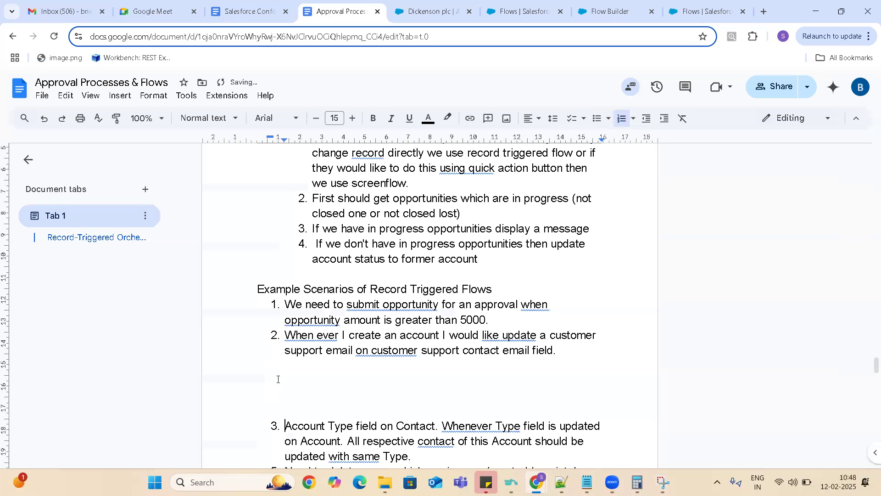
- Delete the blank lines between scenarios 2 and 3 under Example Scenarios of Record Triggered Flows
left_click(277, 376)
key("Delete")
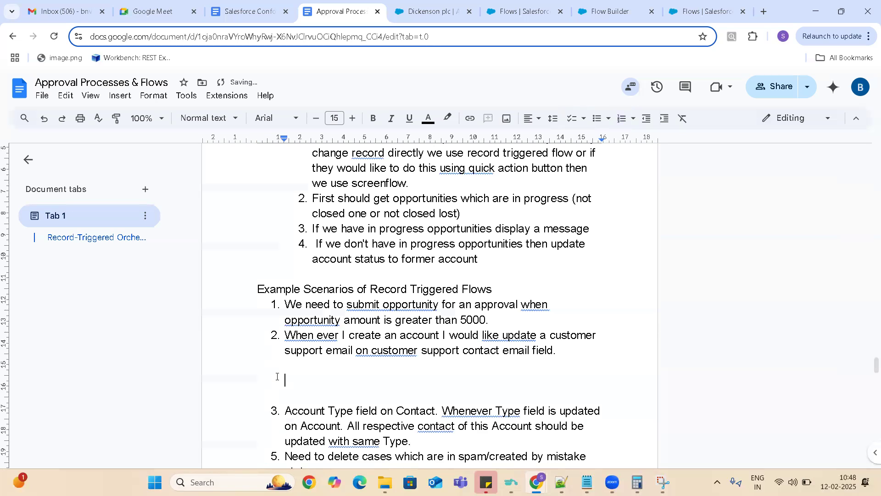
key("Delete")
key("Up")
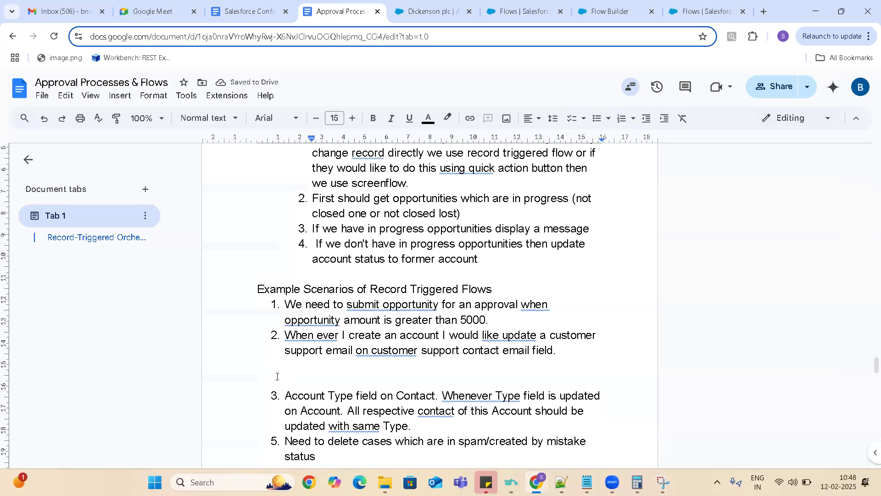
key("BackSpace")
key("Delete")
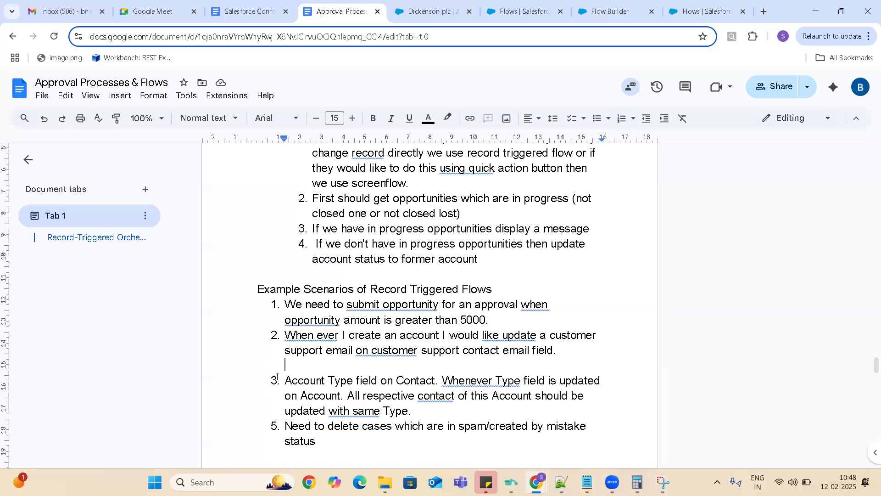
key("Delete")
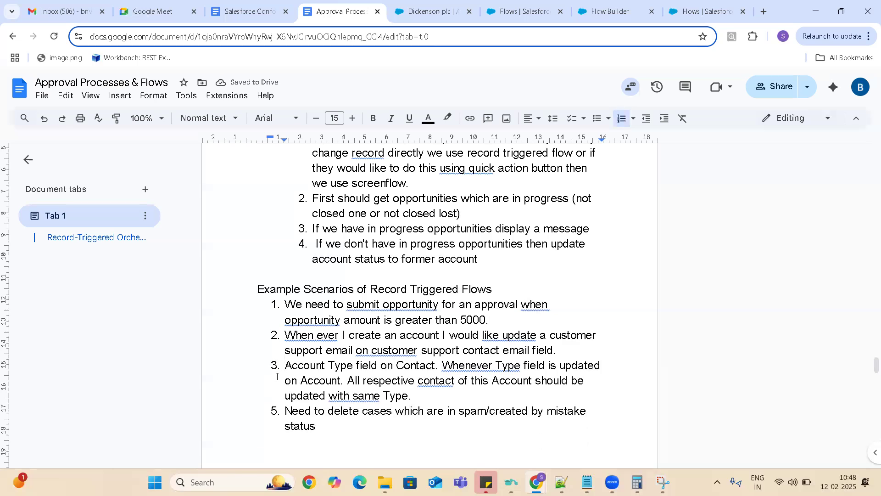
- Insert an unnumbered blank line below scenario 3
left_click(420, 399)
key("Return")
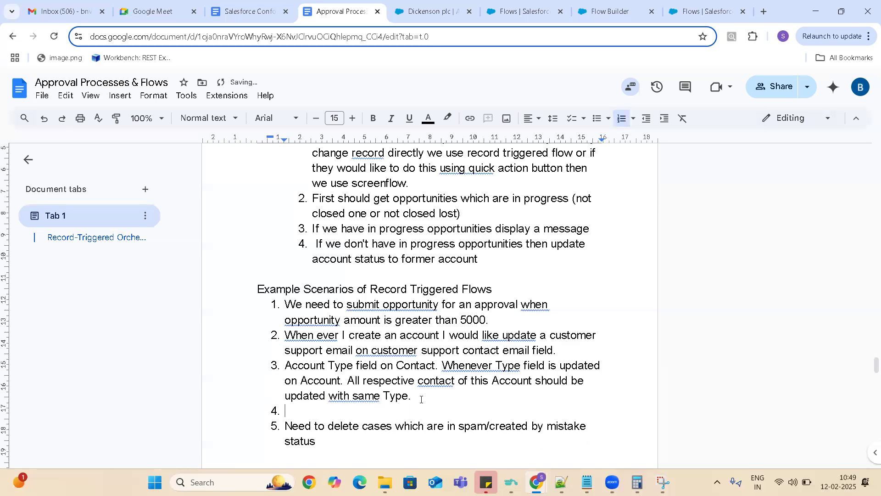
key("BackSpace")
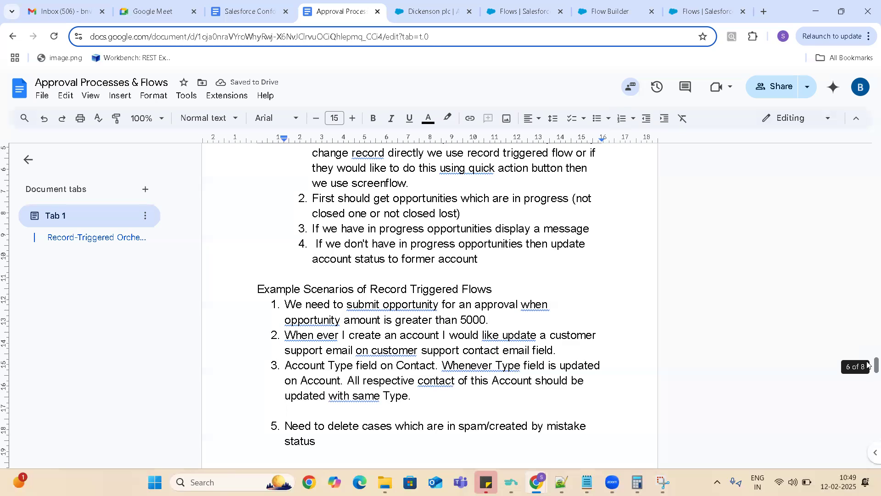
- Renumber the pasted scenario about deleting spam cases as item 4
scroll(868, 365, "down", 2)
scroll(867, 370, "down", 1)
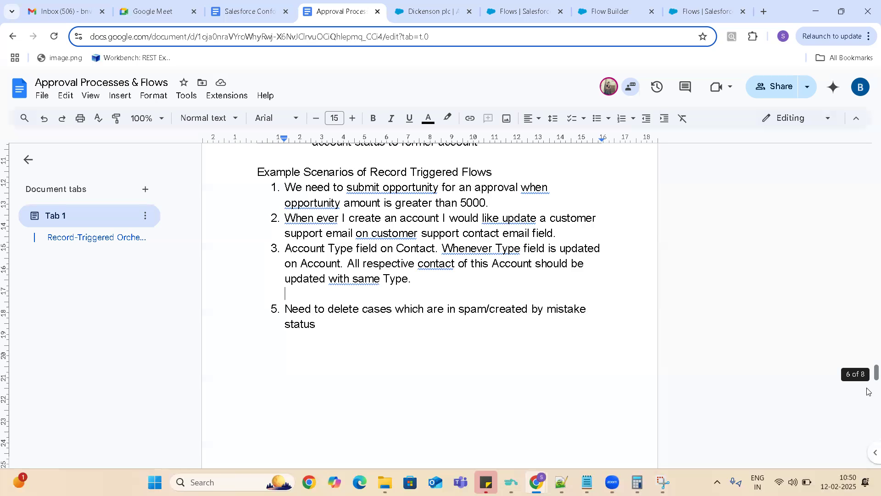
left_click(284, 308)
key("BackSpace")
key("BackSpace")
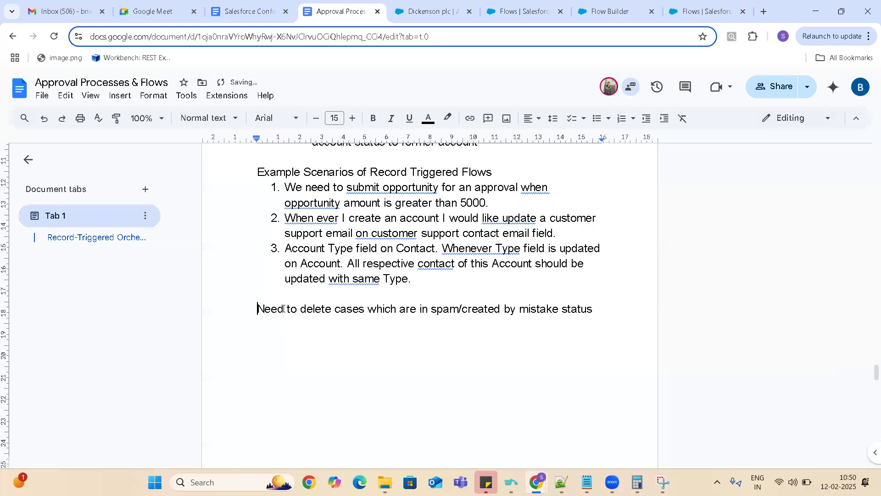
key("ctrl+shift+7")
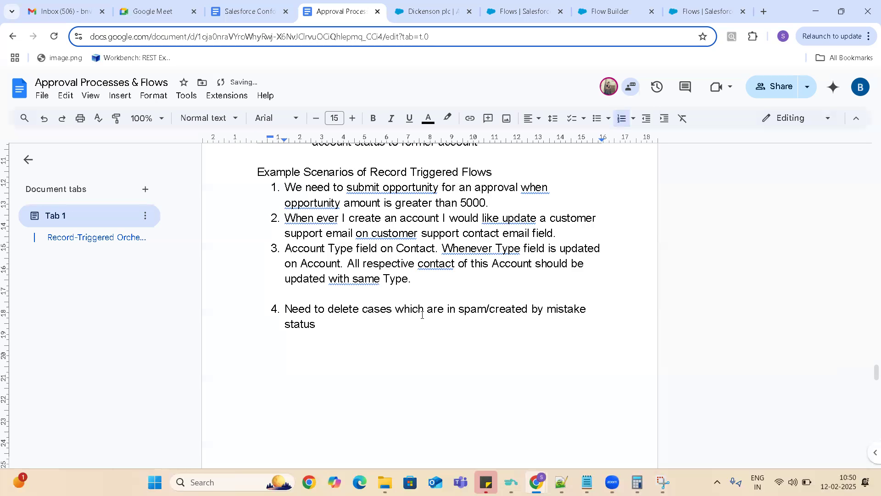
- Reword scenario 4 to begin "Need to delete case when the status is updated as" and capitalize "Spam"
left_click(392, 309)
key("BackSpace")
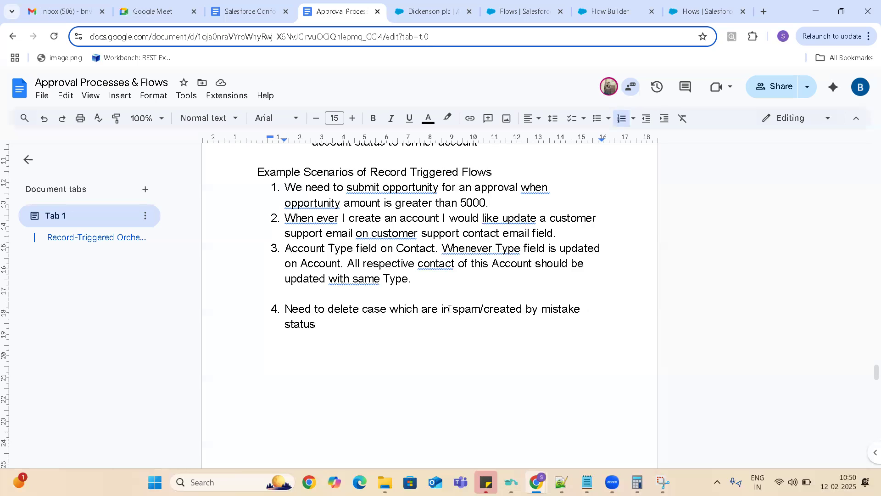
left_click(449, 308)
key("BackSpace")
key("BackSpace")
key("BackSpace")
key("BackSpace")
key("BackSpace")
key("BackSpace")
key("BackSpace")
key("BackSpace")
key("BackSpace")
key("BackSpace")
type("en the status")
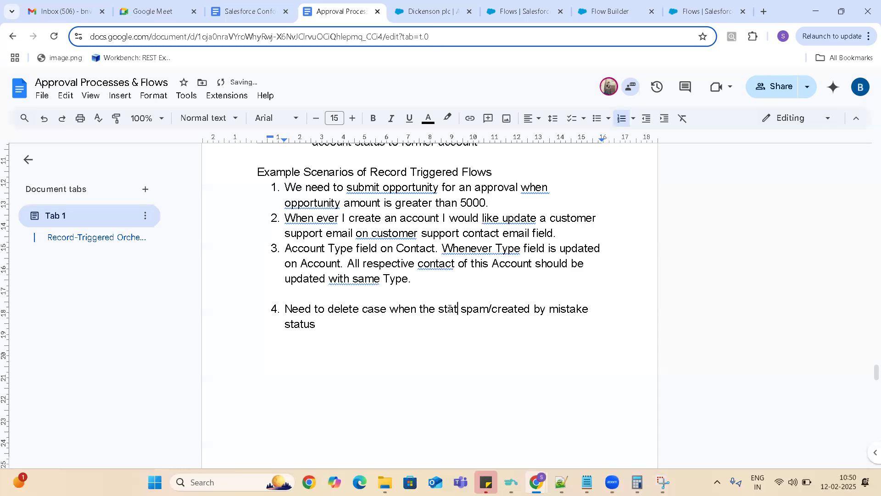
type(" is up")
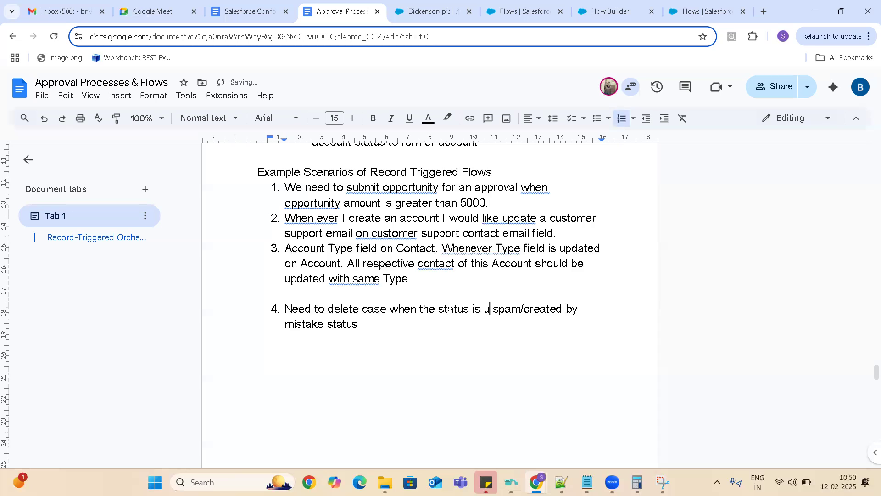
type("dated as")
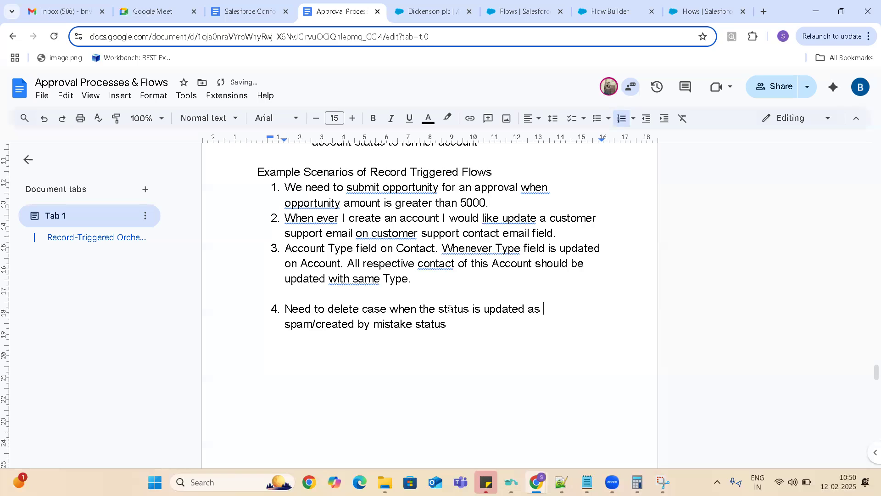
key("Delete")
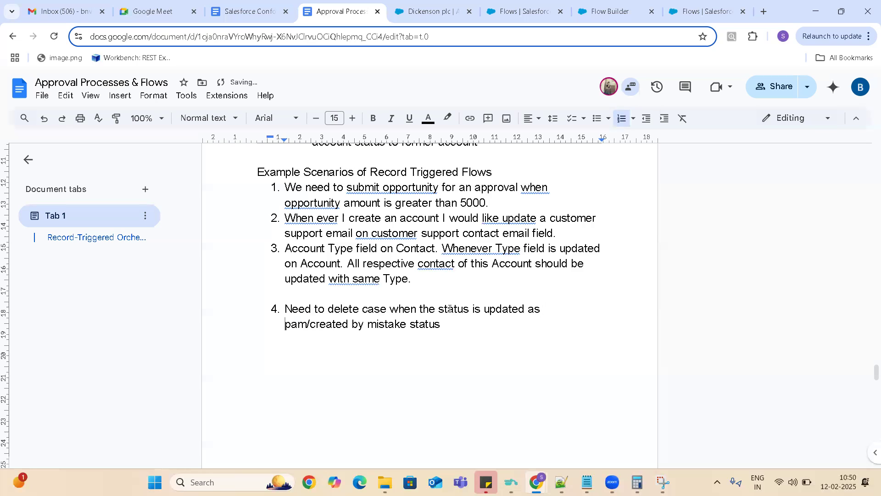
type("S")
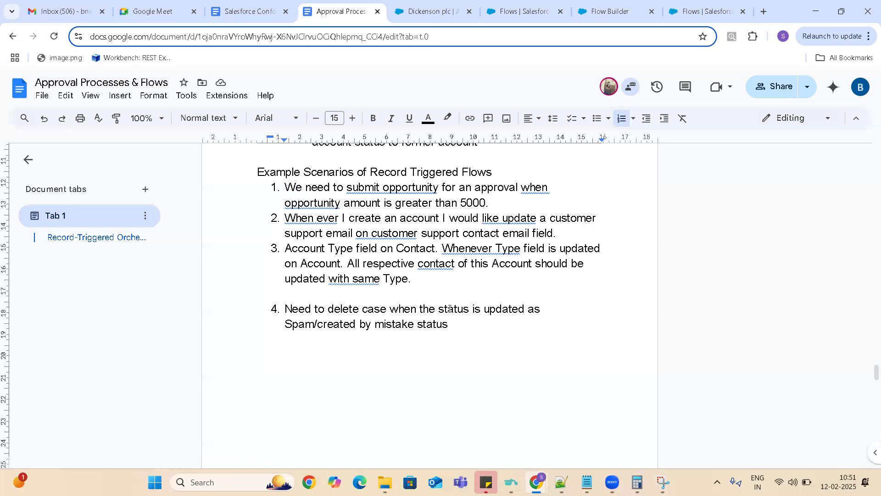
- Remove the trailing word "status" from scenario 4 and the blank line between scenarios 3 and 4
key("BackSpace")
key("BackSpace")
key("BackSpace")
key("BackSpace")
key("BackSpace")
key("BackSpace")
key("BackSpace")
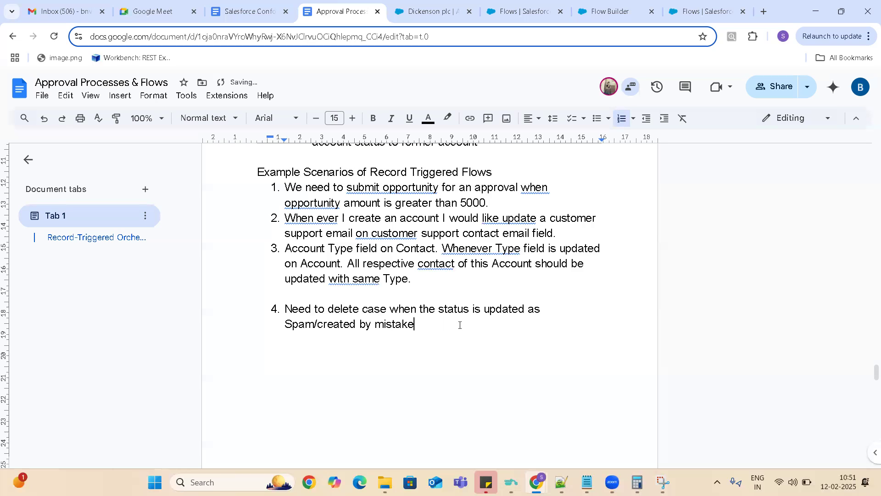
left_click(432, 279)
key("Delete")
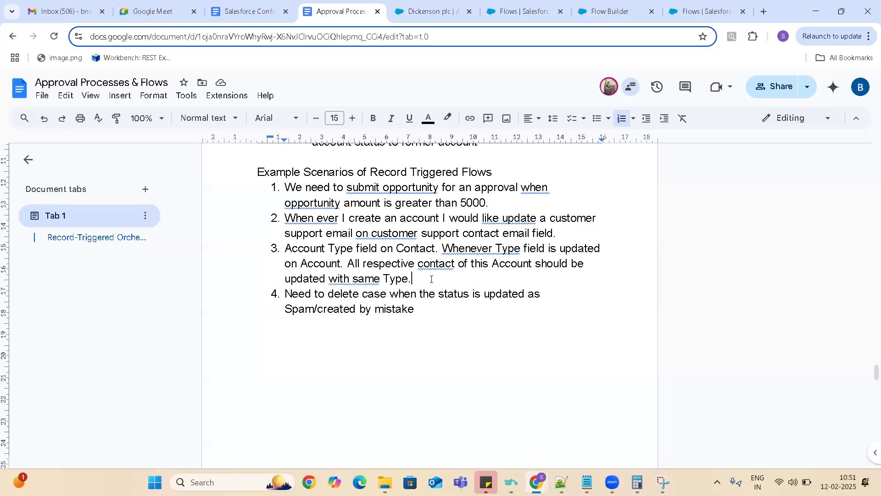
- Highlight scenario 1, about submitting opportunities for approval, in the notes and switch to Flow Builder
left_click(488, 203)
left_click_drag(488, 202, 285, 188)
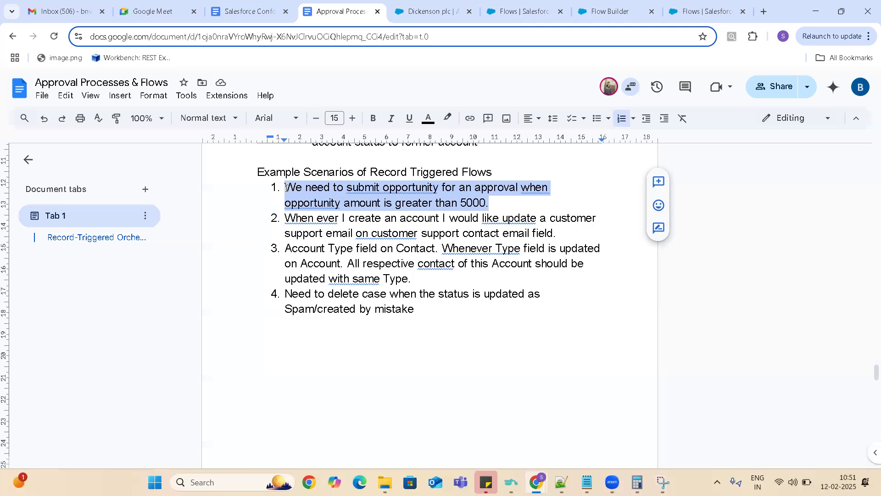
left_click(613, 9)
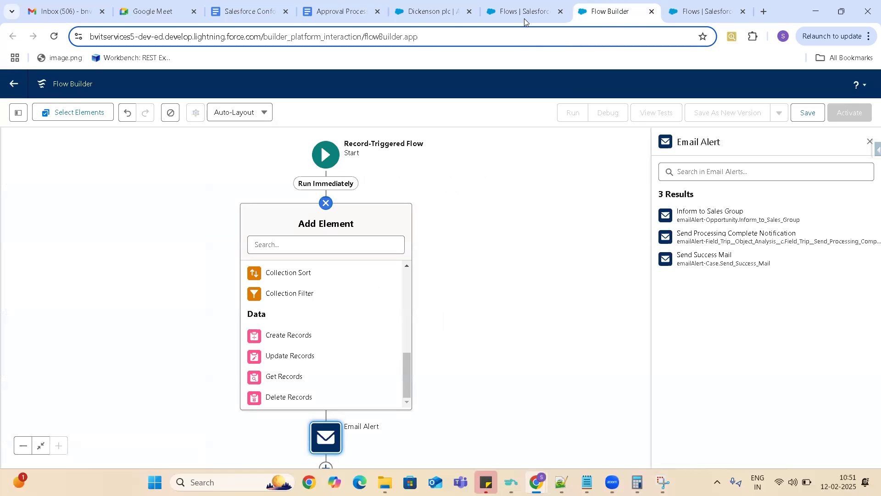
left_click(329, 13)
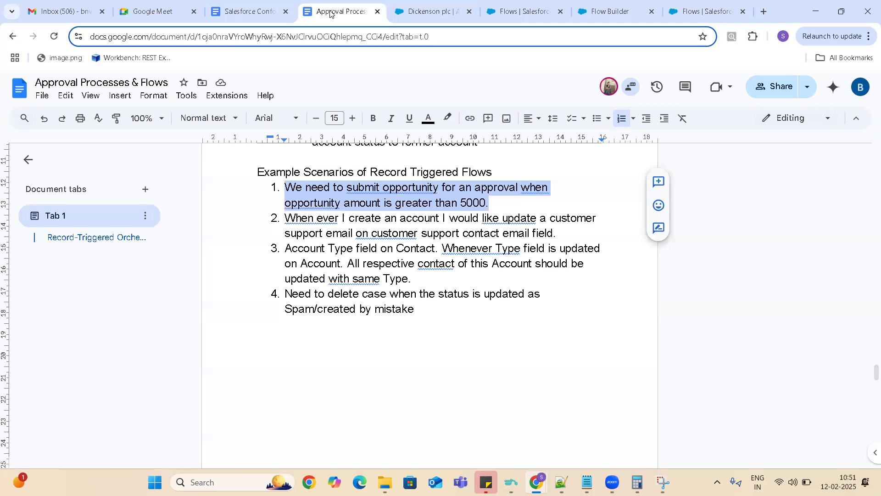
left_click(613, 13)
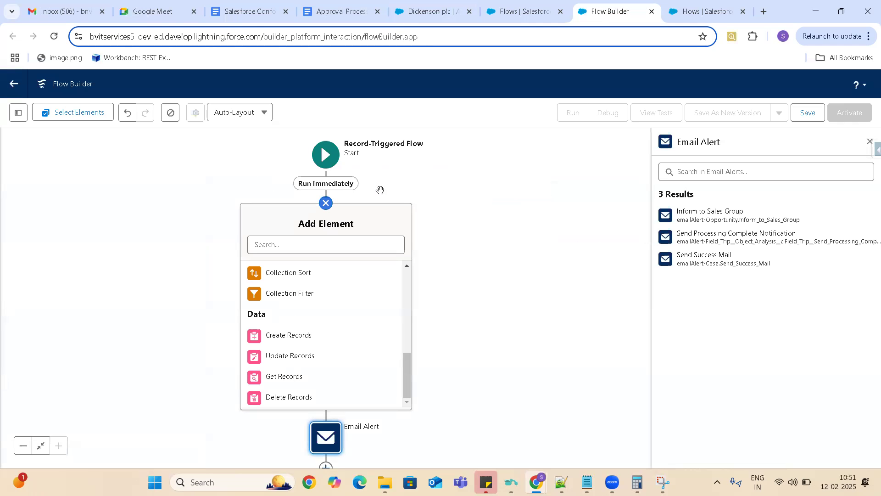
- Change the object that triggers the flow to Opportunity in the Start element
left_click(325, 158)
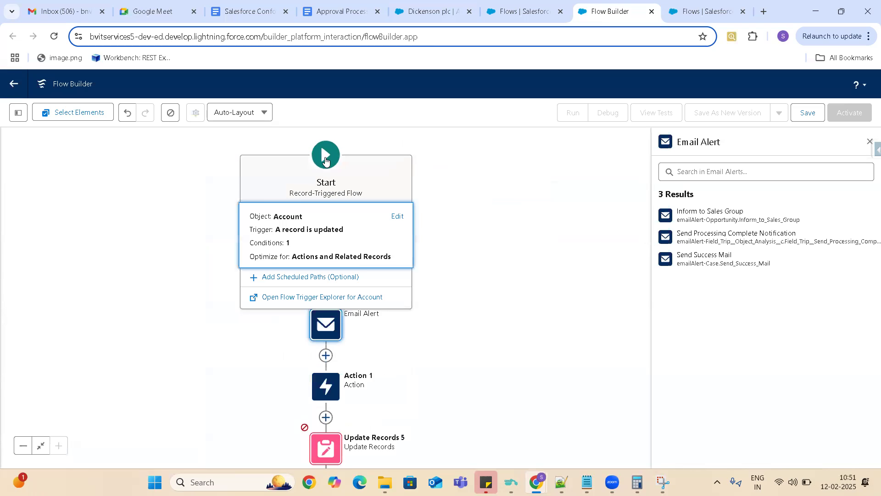
left_click(397, 217)
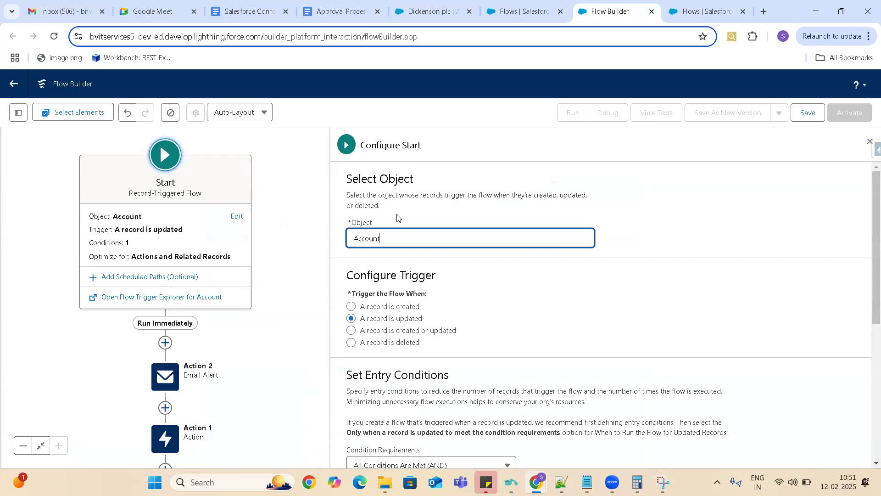
key("BackSpace")
key("BackSpace")
key("BackSpace")
key("BackSpace")
key("BackSpace")
key("BackSpace")
key("BackSpace")
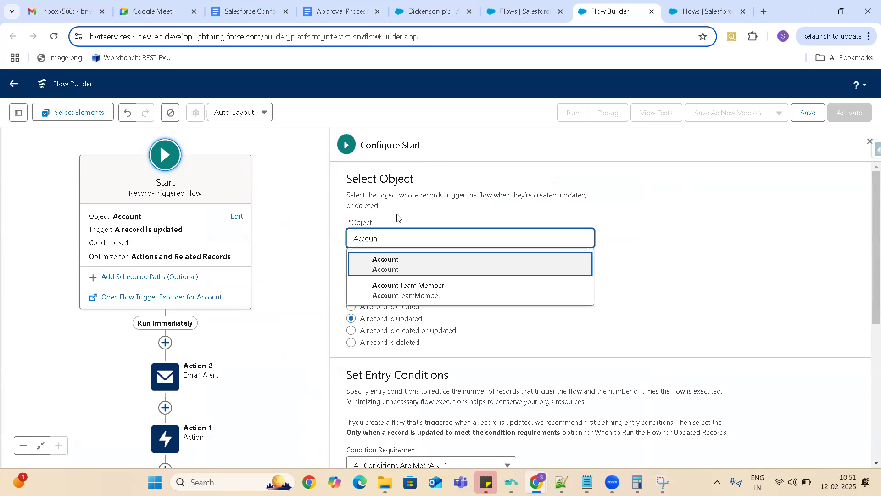
type("Opportu")
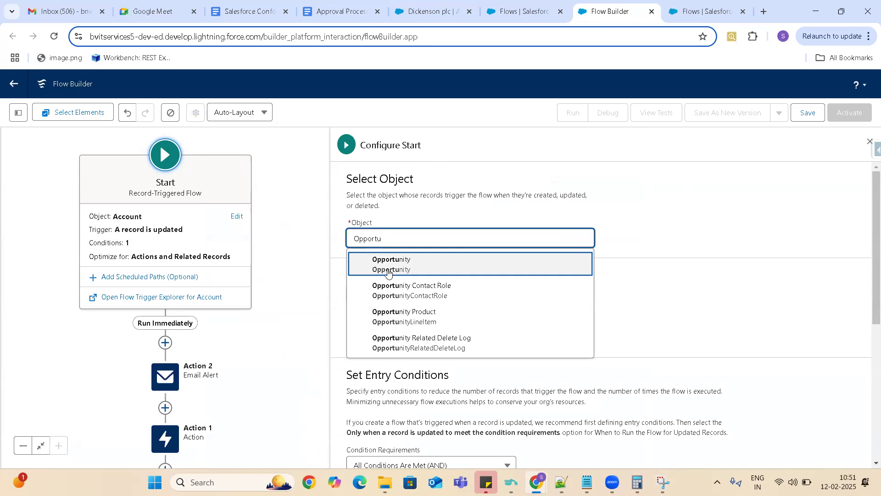
left_click(391, 265)
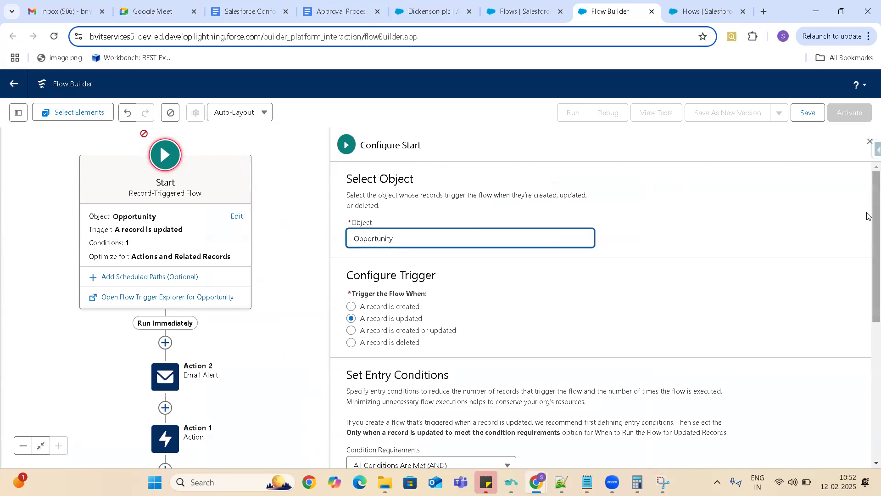
- Replace the invalid field in the Start element's entry condition with Amount
scroll(868, 278, "down", 5)
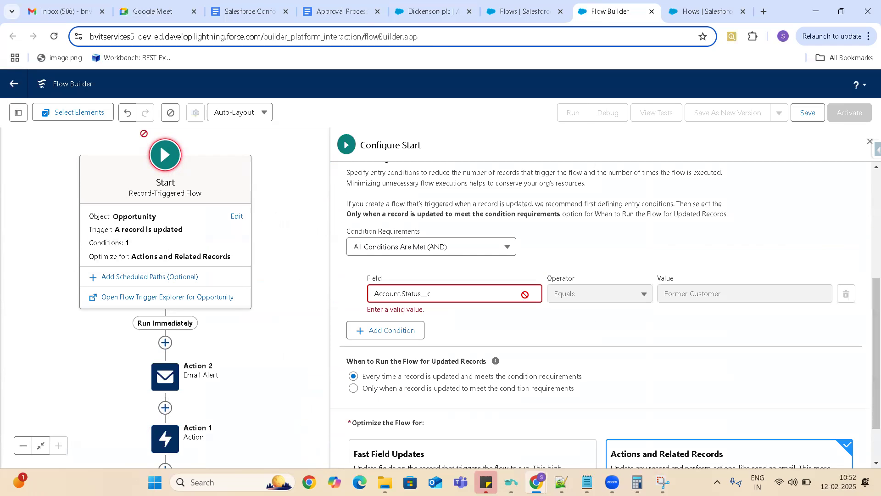
left_click(437, 294)
key("BackSpace")
key("BackSpace")
key("BackSpace")
key("BackSpace")
key("BackSpace")
key("BackSpace")
key("BackSpace")
key("BackSpace")
key("BackSpace")
key("BackSpace")
key("BackSpace")
key("BackSpace")
key("BackSpace")
key("BackSpace")
key("BackSpace")
key("BackSpace")
key("BackSpace")
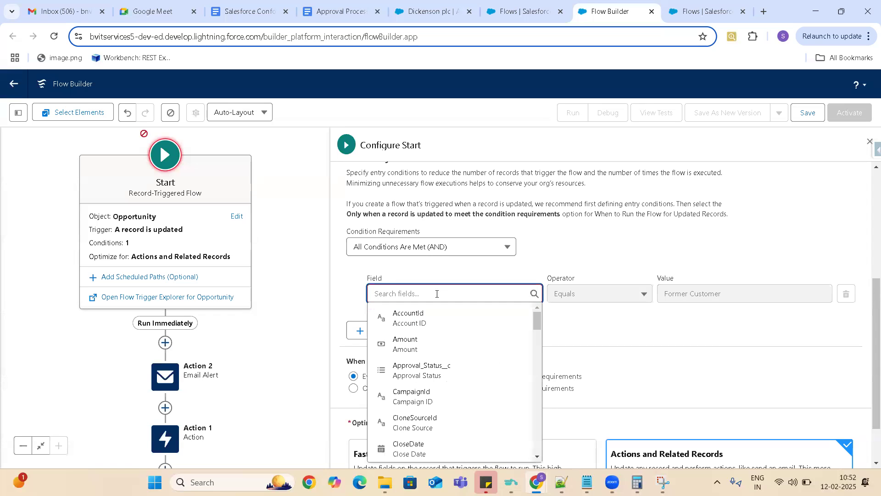
type("Amoun")
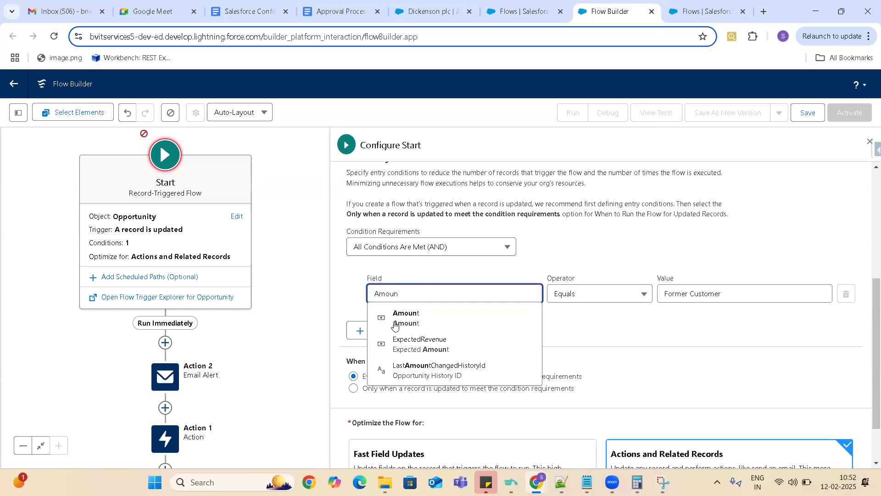
left_click(406, 318)
- Set the Amount entry condition's operator to Greater Than and its value to 5000
left_click(584, 295)
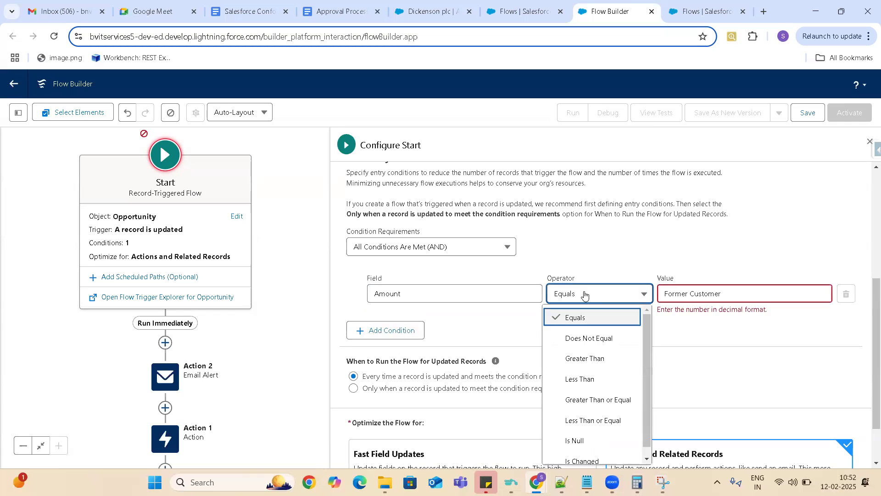
left_click(594, 359)
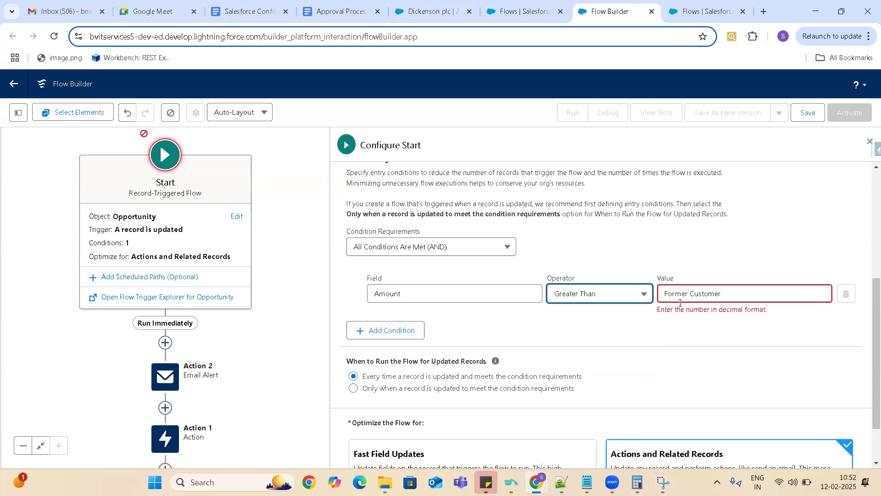
left_click(681, 294)
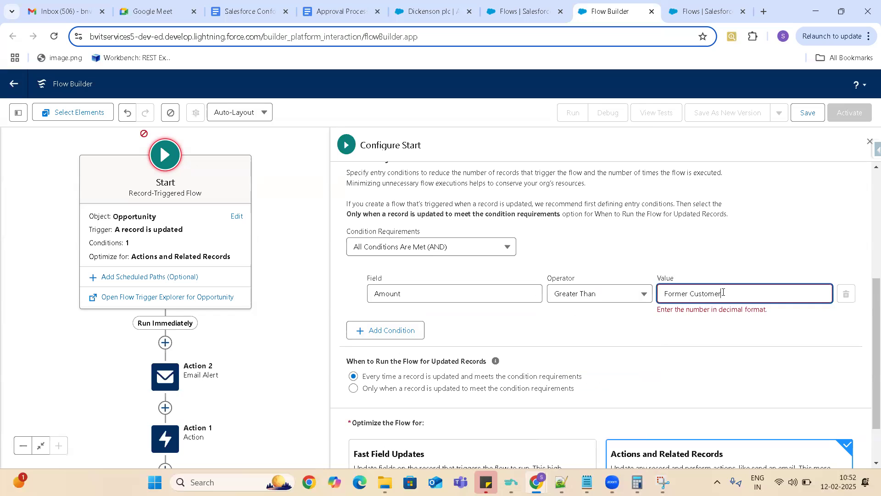
key("BackSpace")
key("BackSpace")
key("BackSpace")
key("BackSpace")
key("BackSpace")
key("BackSpace")
key("BackSpace")
key("BackSpace")
key("BackSpace")
key("BackSpace")
key("BackSpace")
key("BackSpace")
key("BackSpace")
key("BackSpace")
type("5000")
left_click_drag(869, 342, 868, 285)
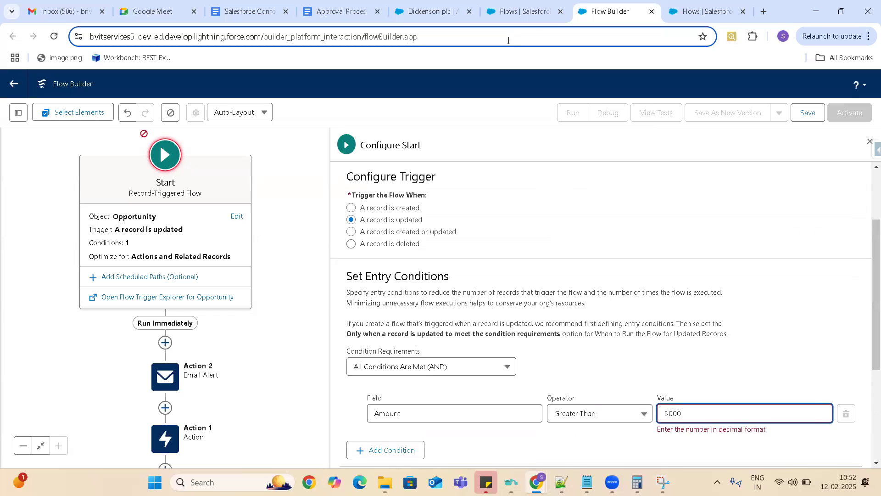
- Recheck scenario 1 in the notes, return to Flow Builder and set the flow to trigger when a record is created or updated
left_click(323, 13)
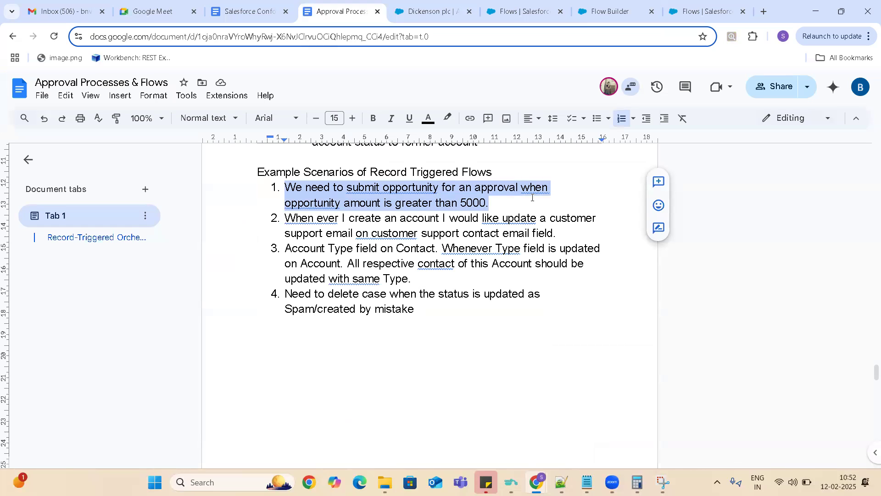
left_click(494, 203)
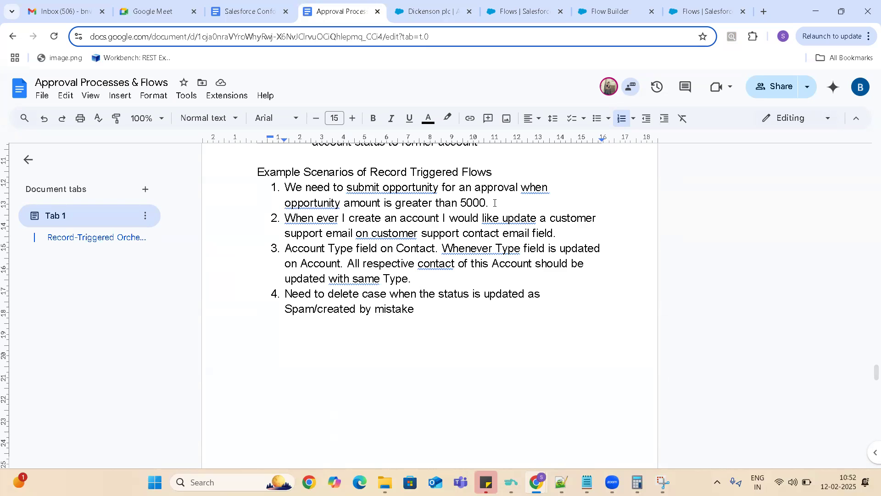
left_click(431, 12)
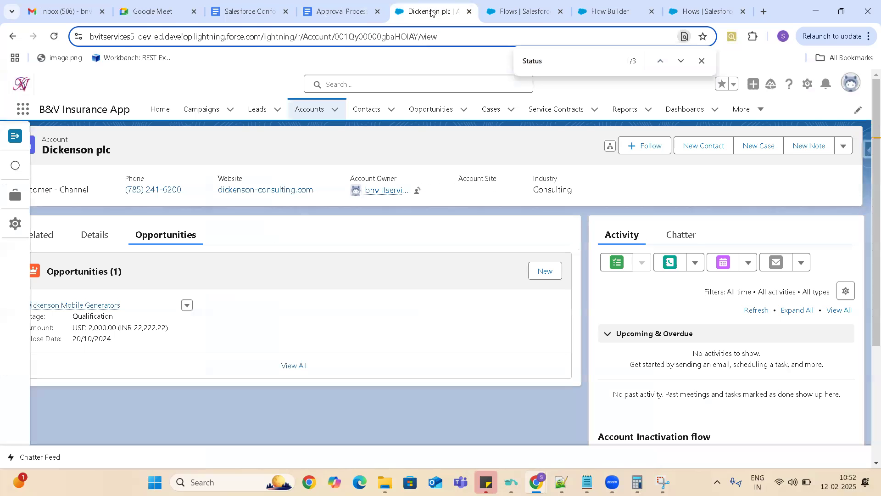
left_click(537, 14)
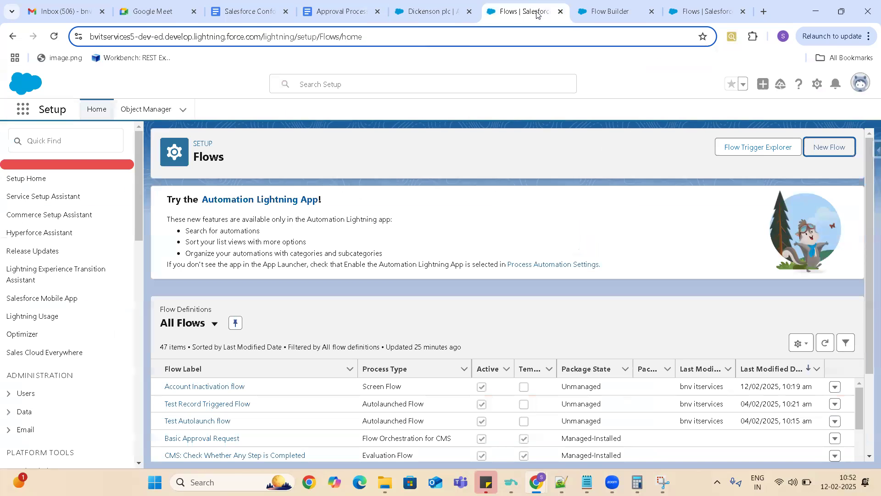
left_click(691, 15)
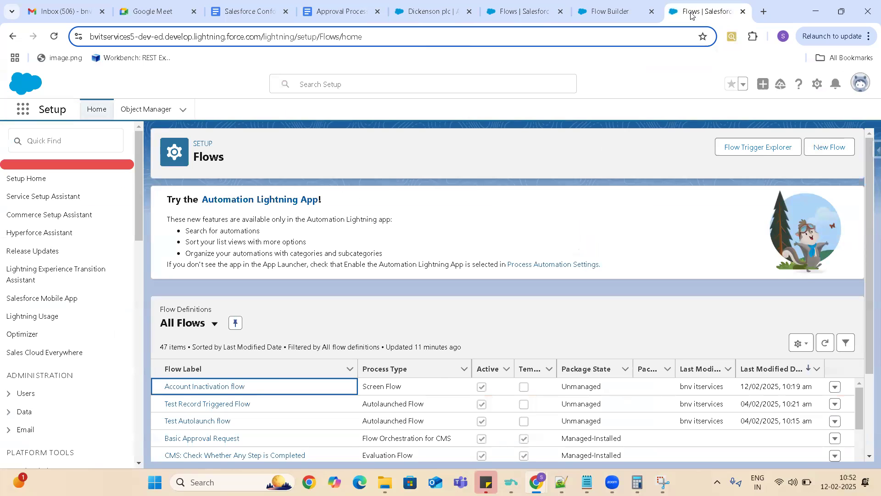
left_click(598, 7)
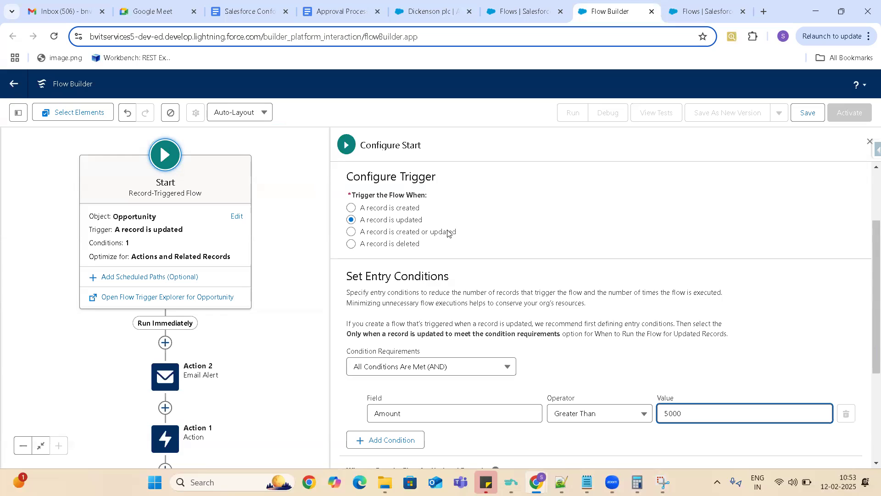
left_click(351, 231)
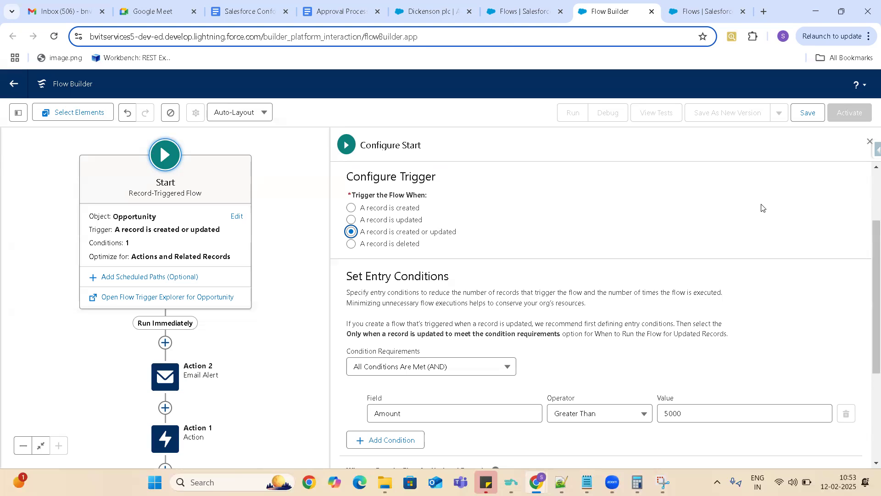
left_click_drag(868, 241, 868, 364)
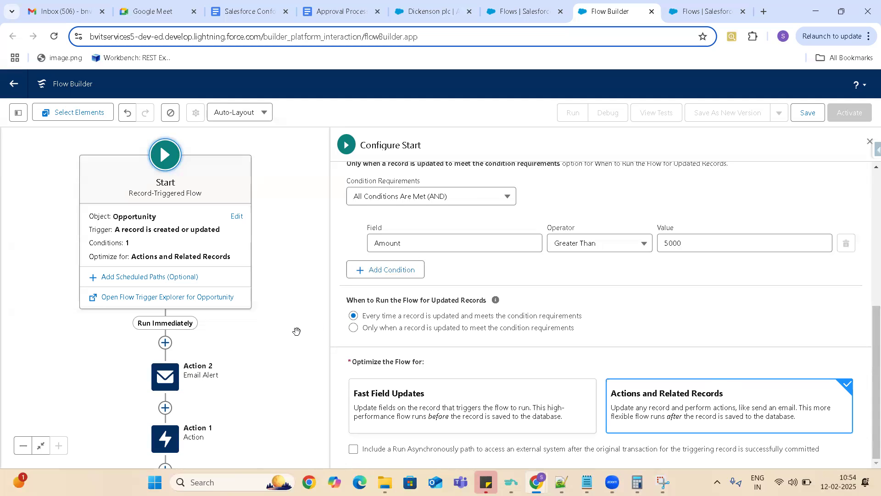
- Delete the Action 2 email alert and the Action 1 element from the flow
left_click(297, 332)
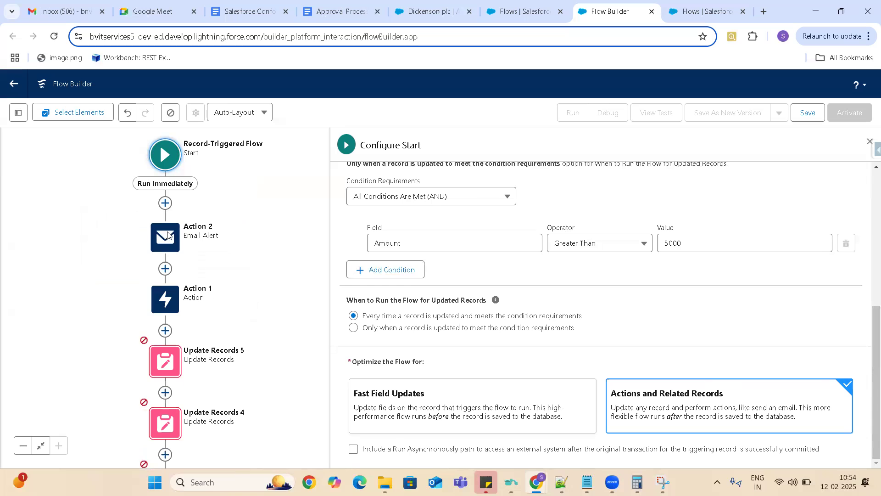
right_click(167, 235)
left_click(162, 235)
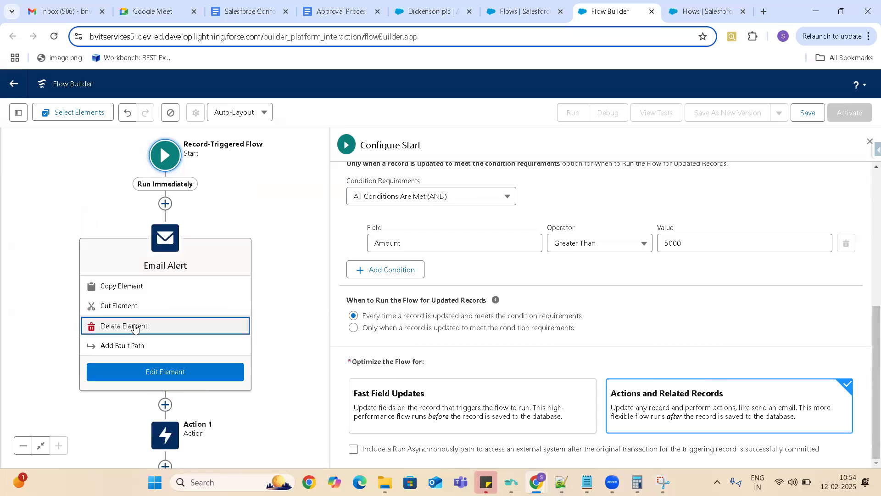
left_click(134, 327)
left_click(155, 248)
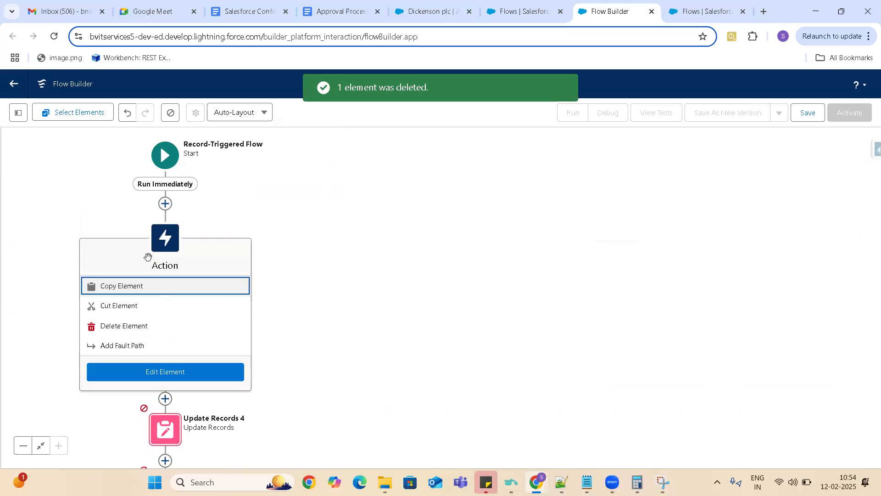
left_click(123, 325)
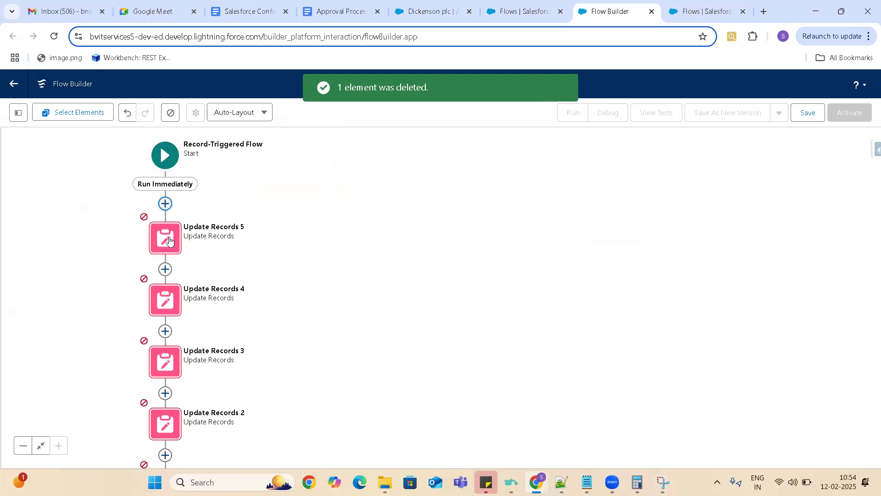
- Delete all five Update Records elements, Update Records 5 through Update Records 1, from the flow
left_click(169, 240)
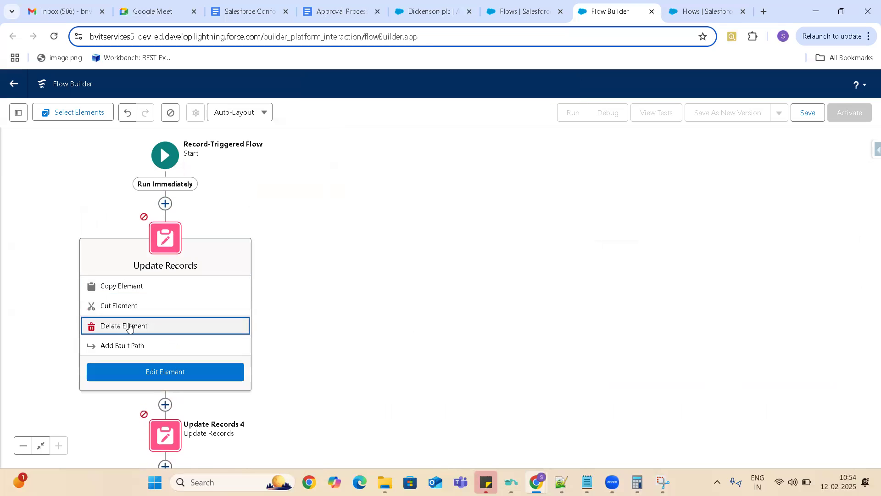
left_click(130, 327)
left_click(168, 248)
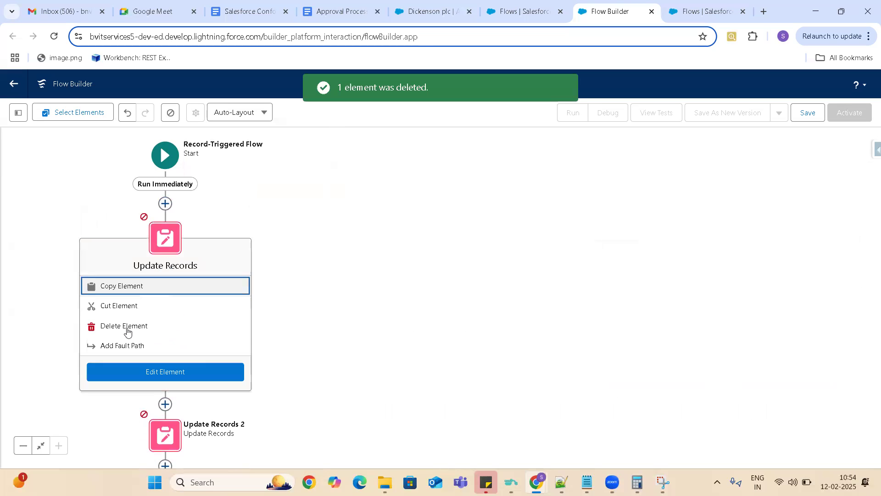
left_click(124, 328)
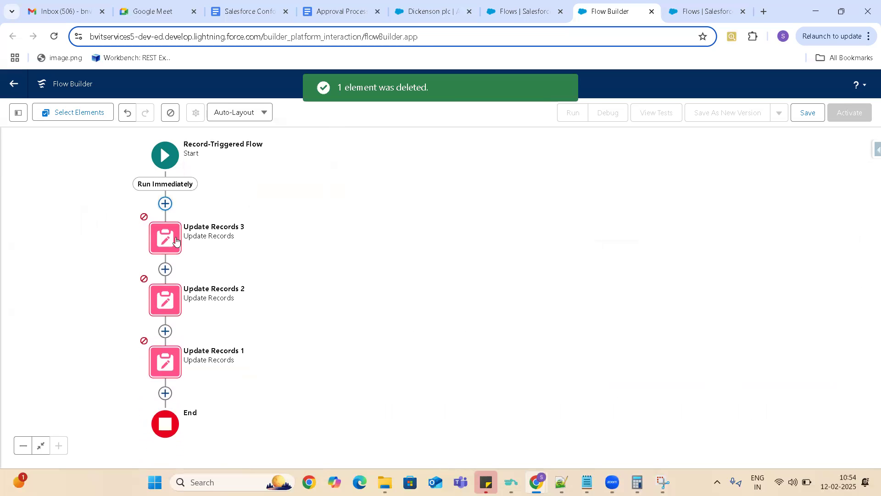
left_click(175, 240)
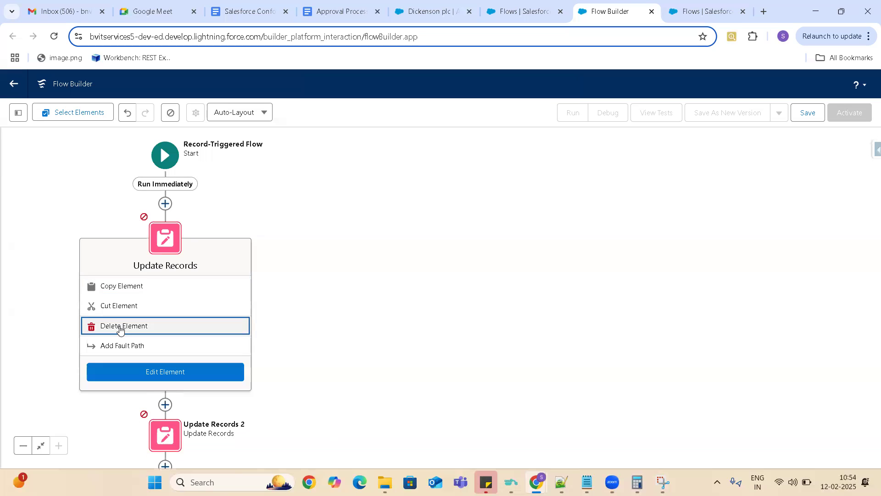
left_click(121, 328)
left_click(165, 239)
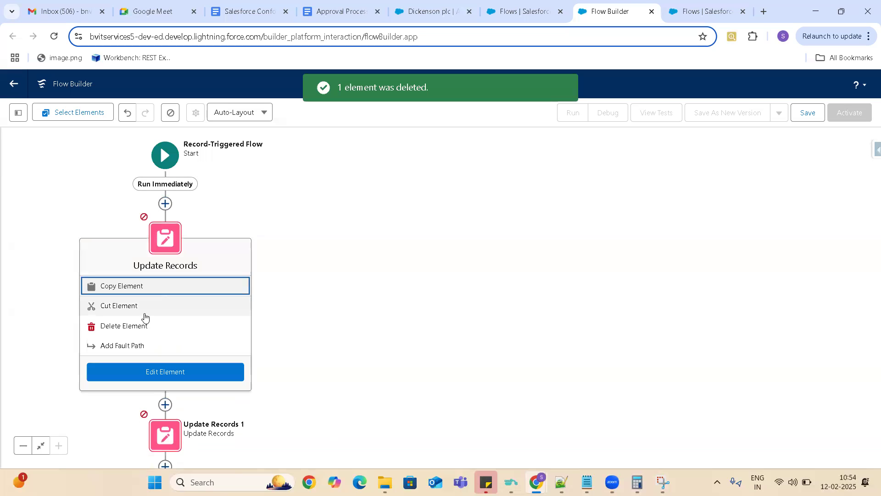
left_click(134, 325)
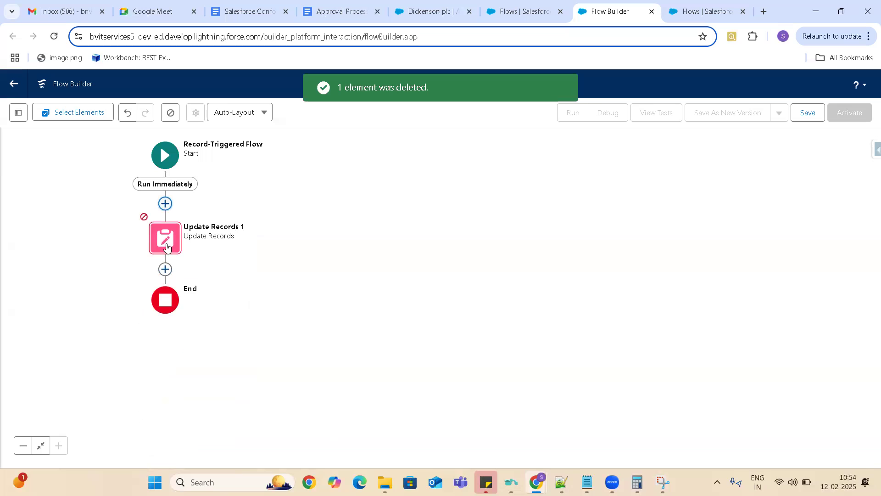
left_click(166, 247)
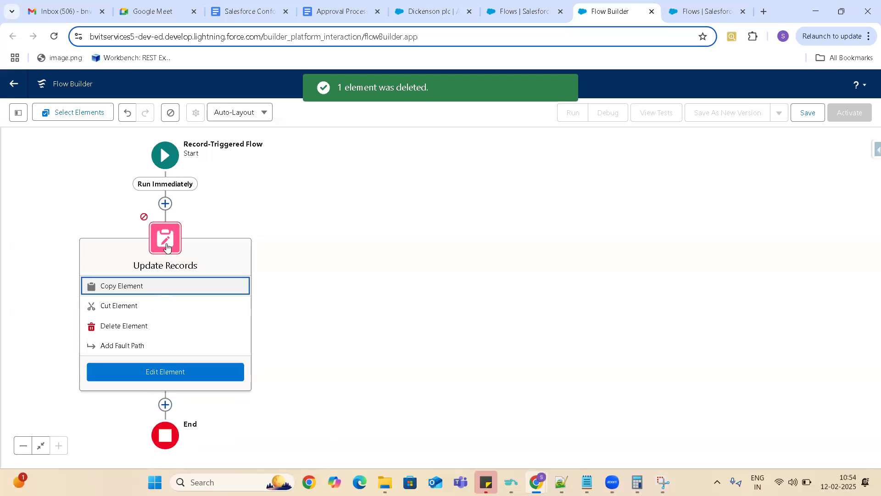
left_click(133, 324)
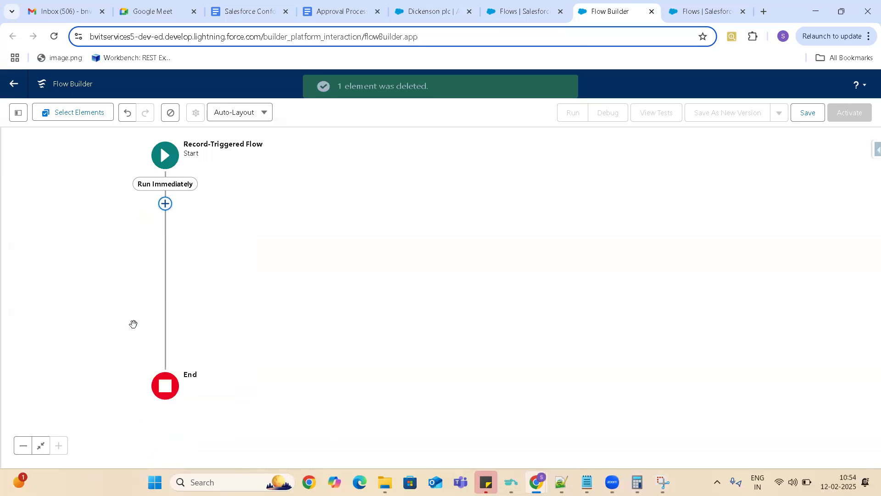
- Add an Action element between Start and End, search its actions for email and open the Email Alerts action type
left_click(165, 203)
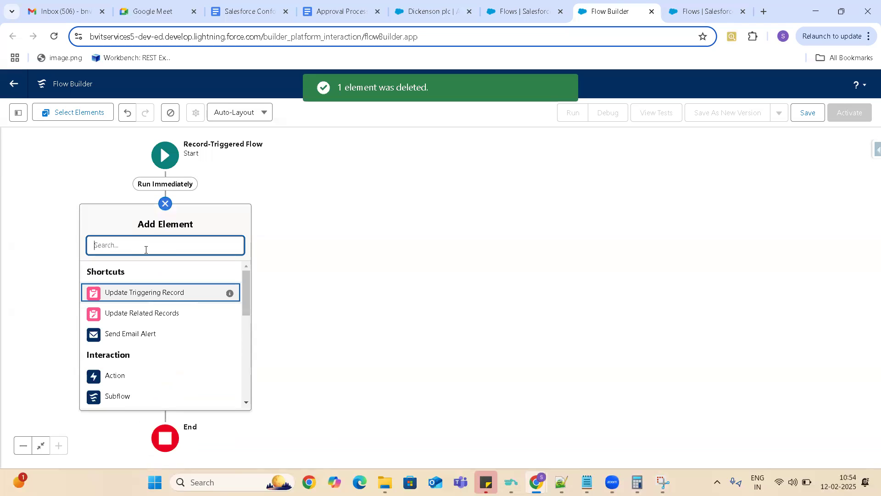
type("Actio")
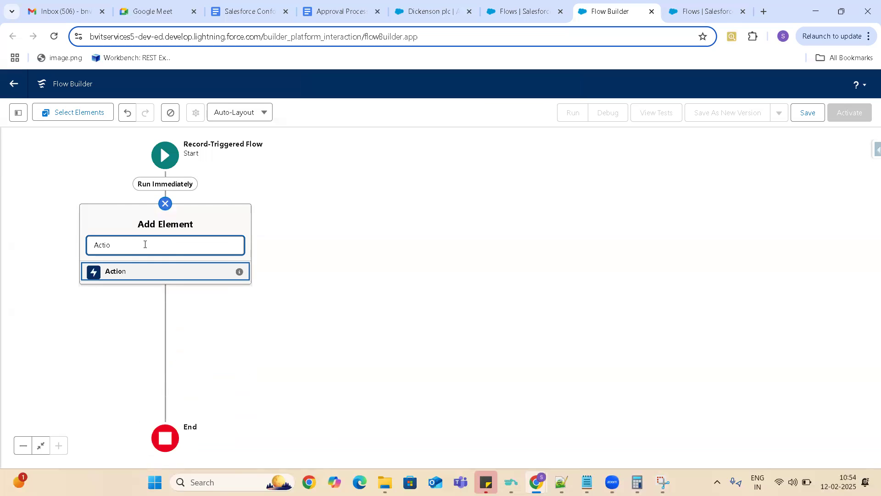
left_click(115, 275)
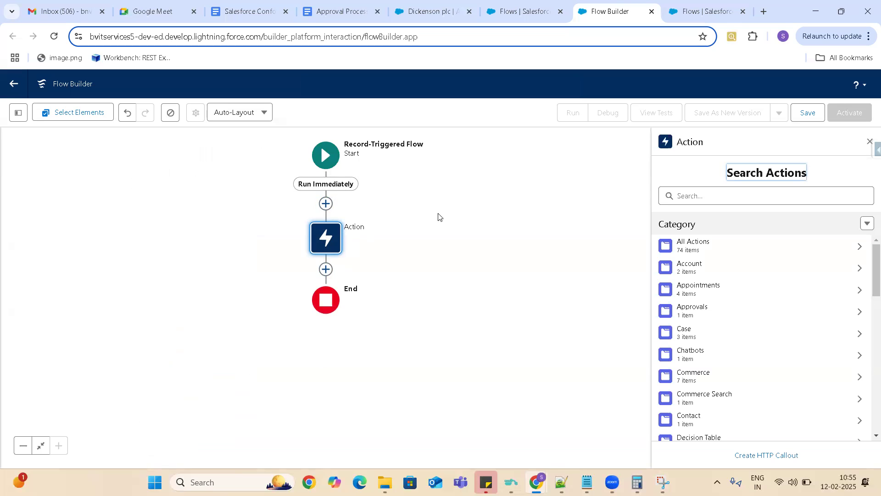
left_click(698, 196)
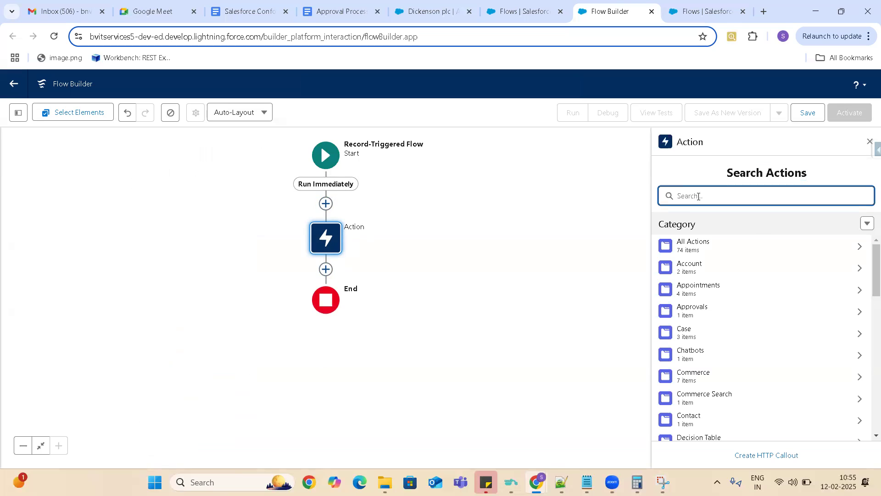
type("email")
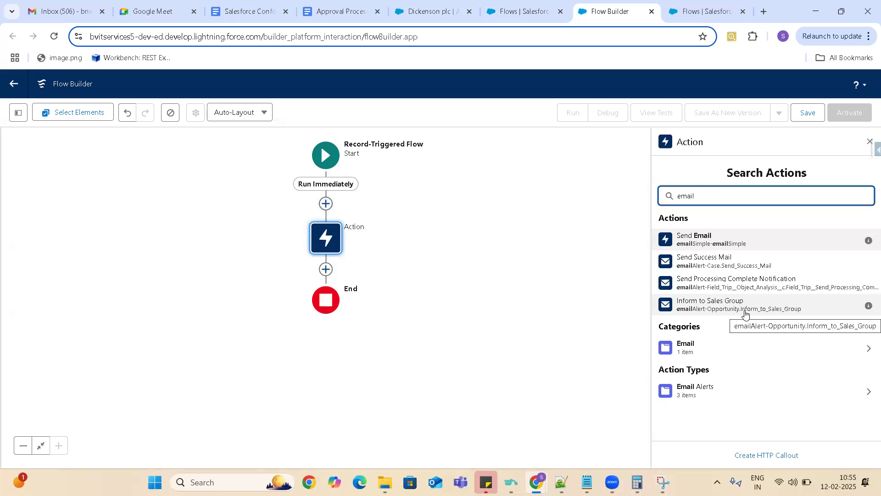
left_click(868, 392)
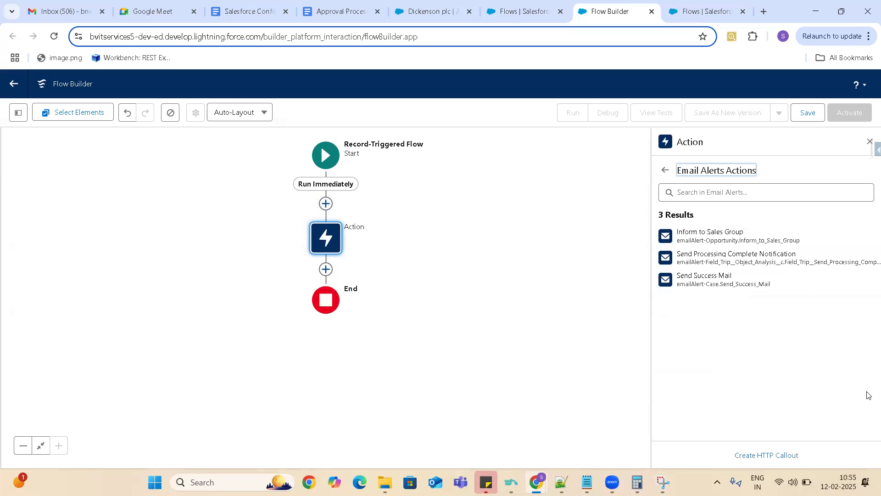
left_click(699, 280)
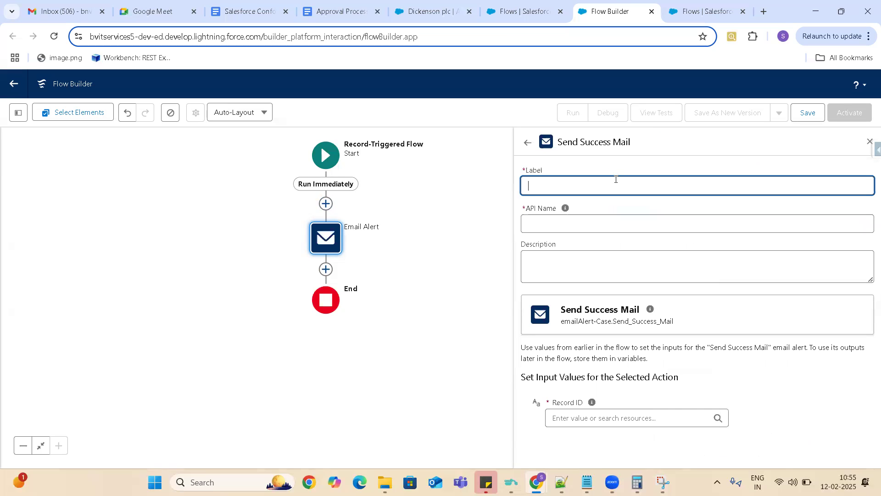
type("Test Email Alert")
left_click(553, 224)
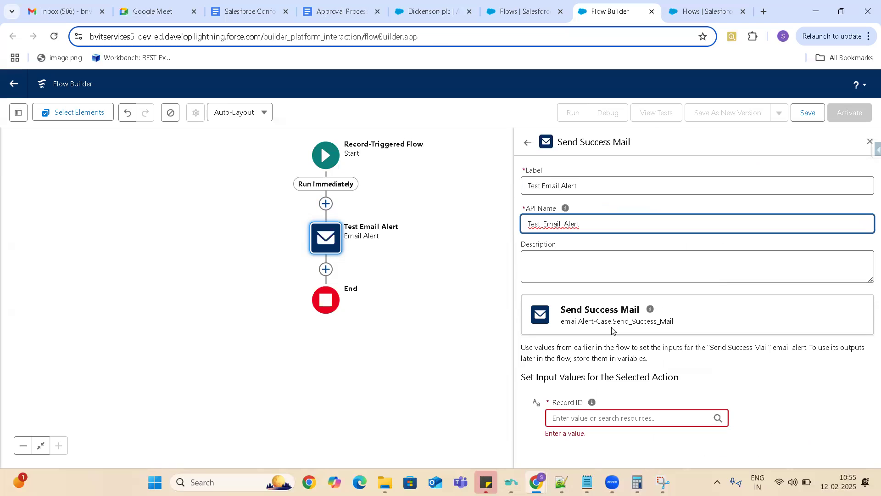
triple_click(587, 322)
left_click(563, 324)
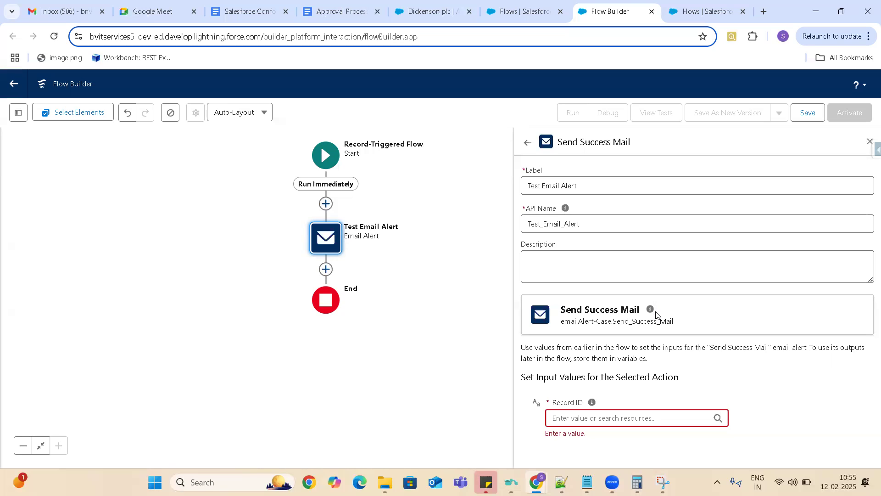
left_click(527, 144)
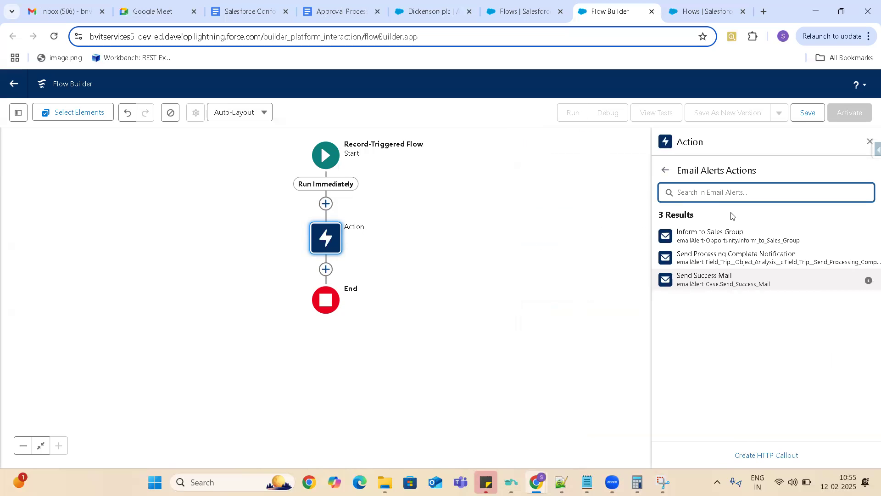
- Choose the Inform to Sales Group email alert for the action and search for its Record ID resource with "rec"
left_click(737, 243)
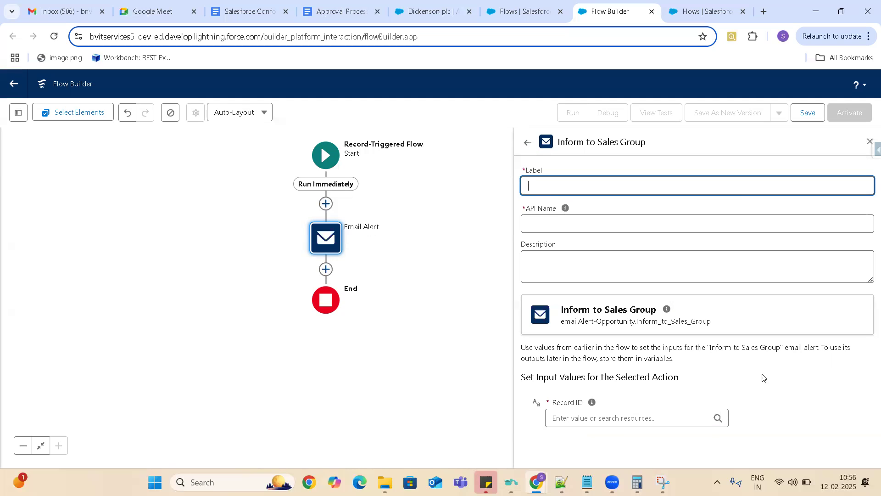
left_click(839, 386)
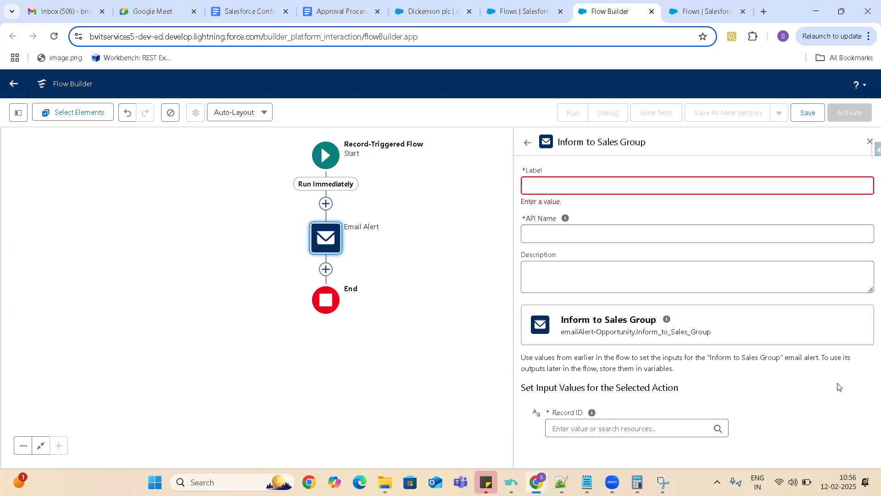
left_click(603, 427)
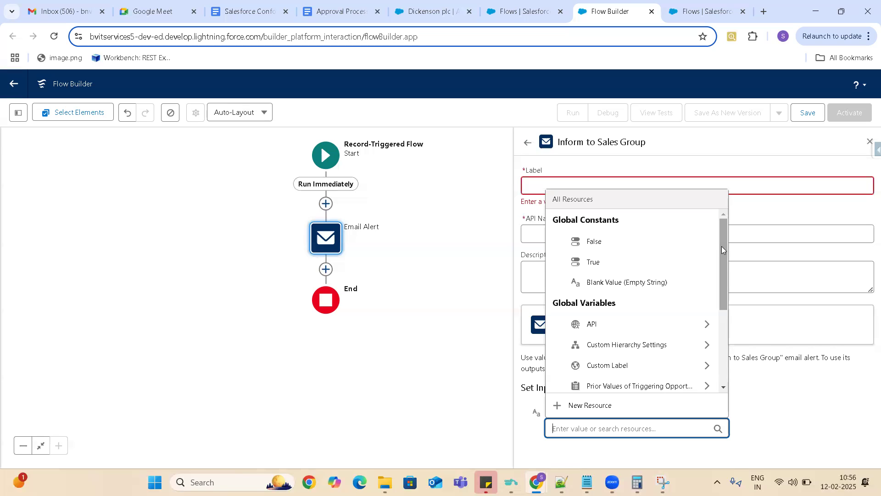
type("r")
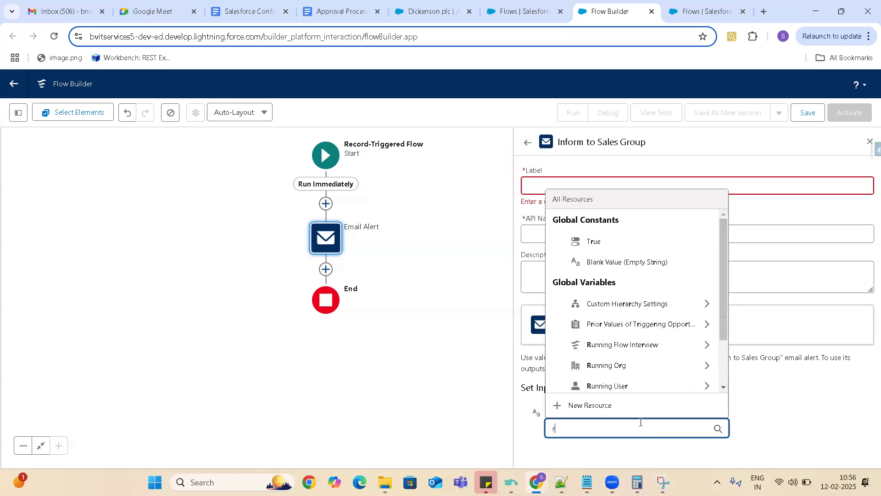
type("ec")
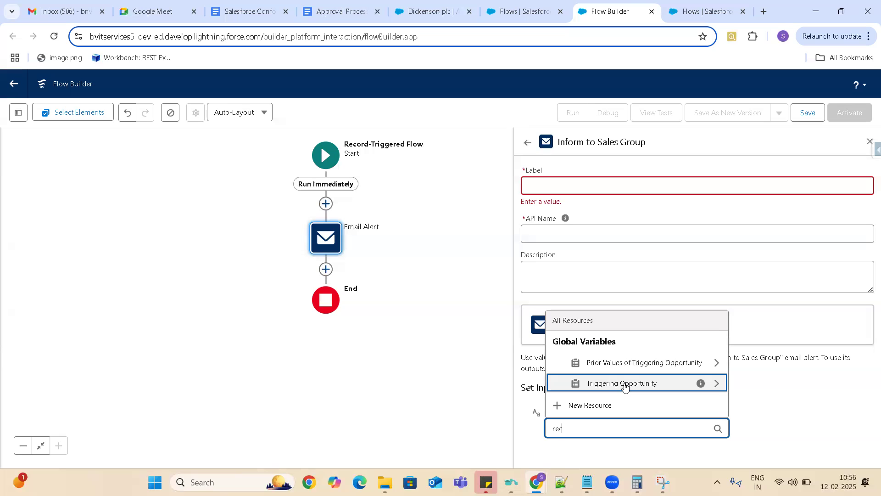
- Set the email alert's Record ID input to the Triggering Opportunity's Opportunity ID, {!$Record.Id}
left_click(625, 387)
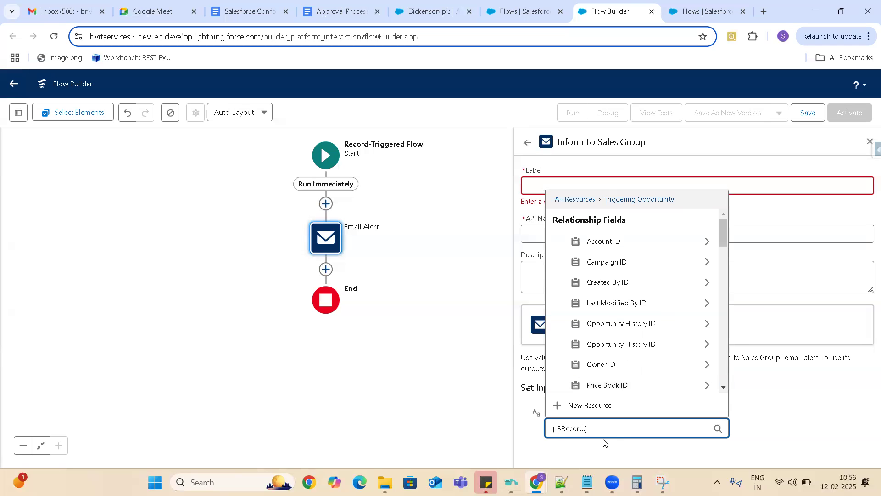
type("Id")
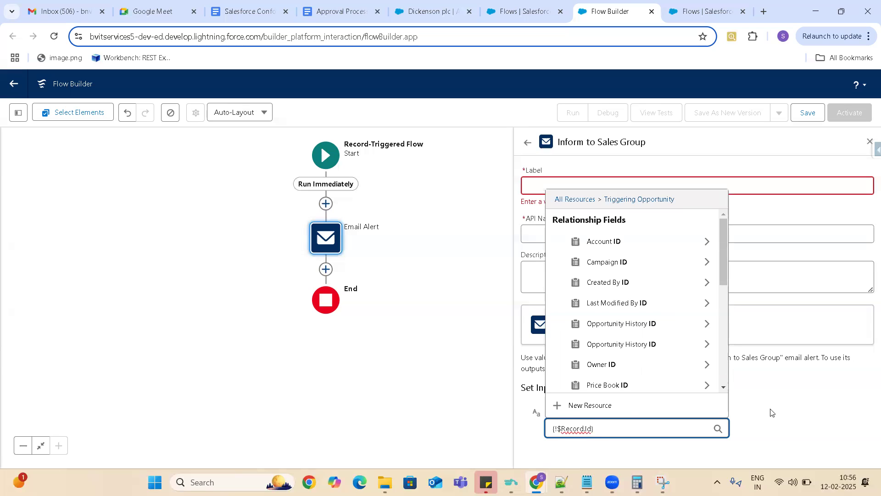
left_click(790, 403)
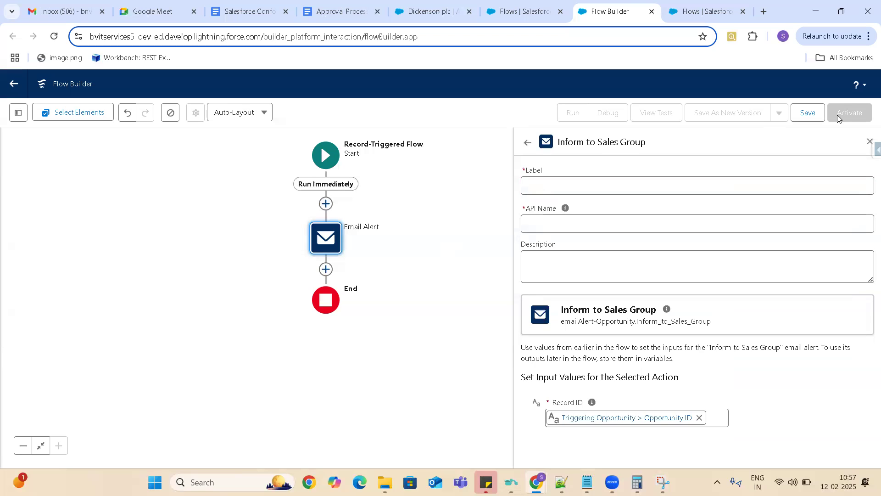
- Save the flow with the label Amount Greterthan 5000 Notification and the API name Amount_Greterthan_5000_Notification
left_click(807, 114)
left_click(368, 228)
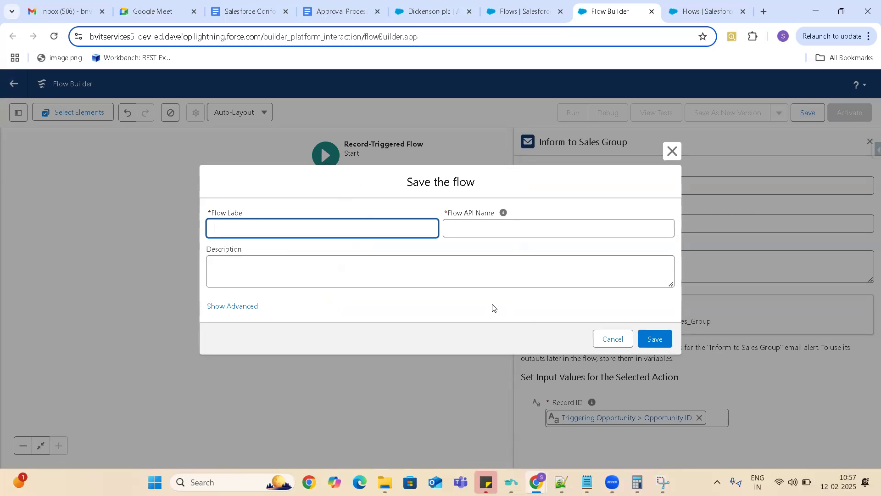
type("Amonunt")
key("BackSpace")
key("BackSpace")
key("BackSpace")
key("BackSpace")
key("BackSpace")
type("ount Greter")
key("BackSpace")
type("rthan 5000")
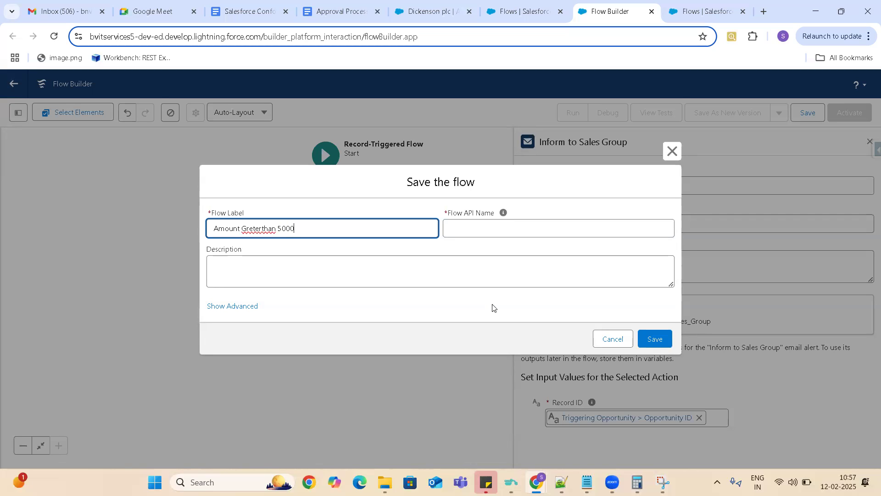
type(" Notification")
left_click(600, 229)
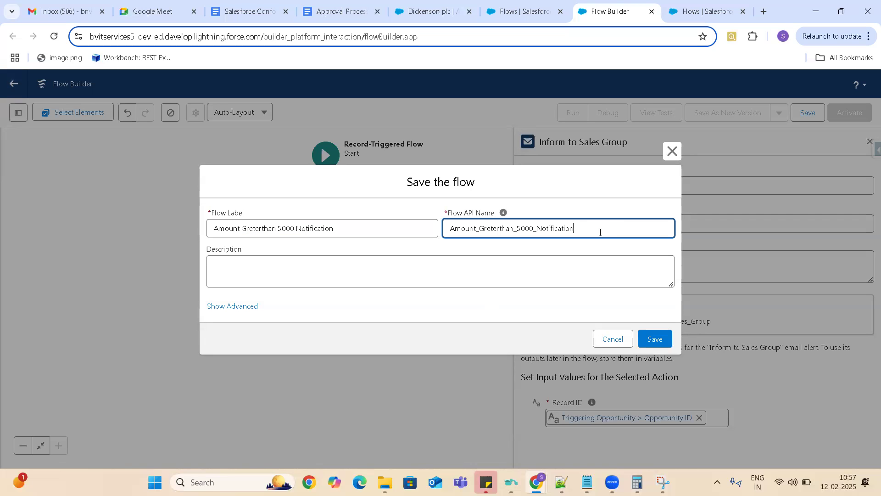
left_click(655, 338)
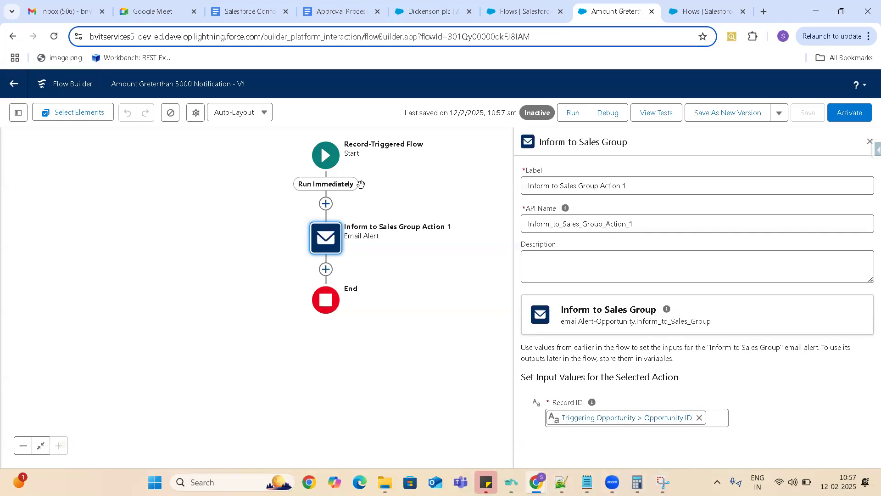
- Open the Start element's configuration and review its trigger, entry conditions and run options
left_click(326, 156)
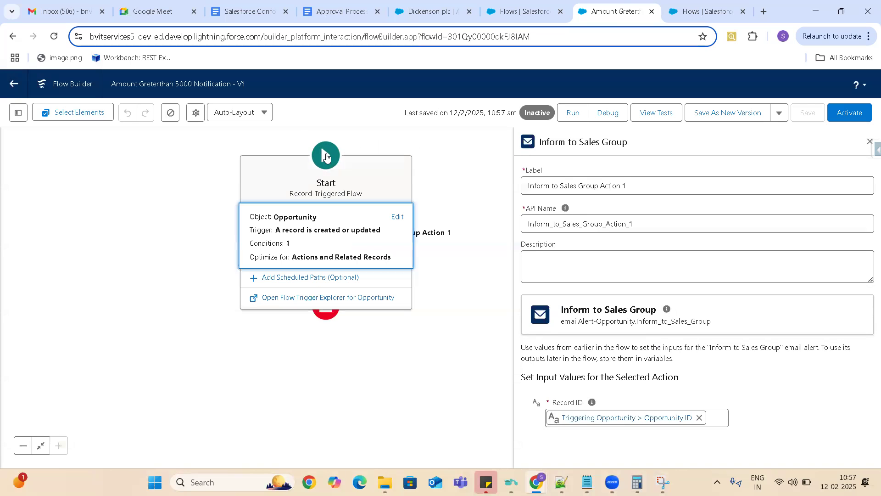
left_click(398, 217)
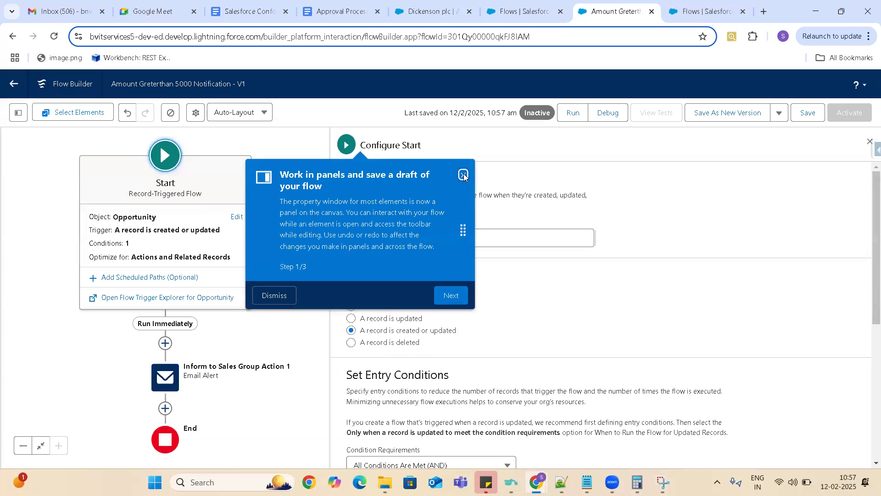
left_click(464, 176)
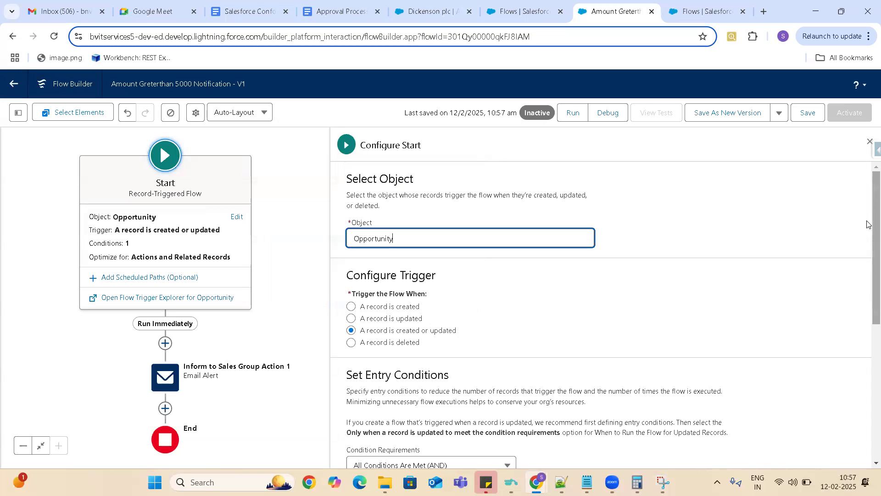
scroll(866, 270, "down", 4)
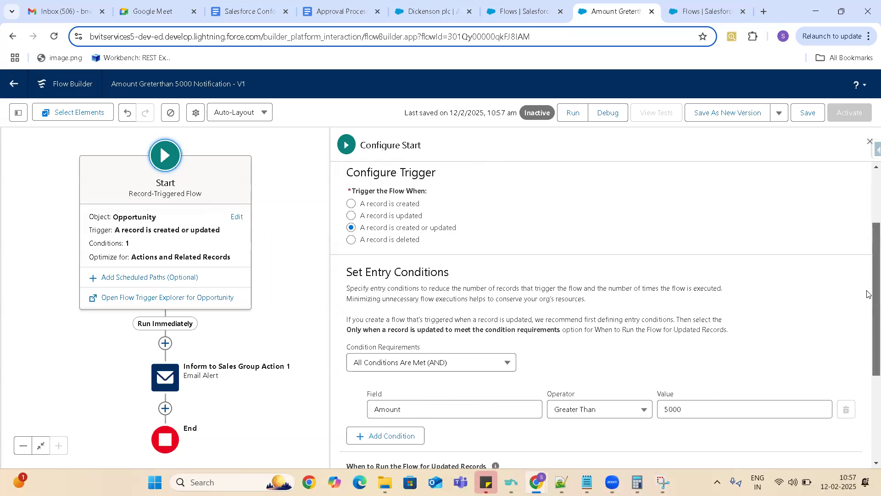
scroll(867, 308, "down", 2)
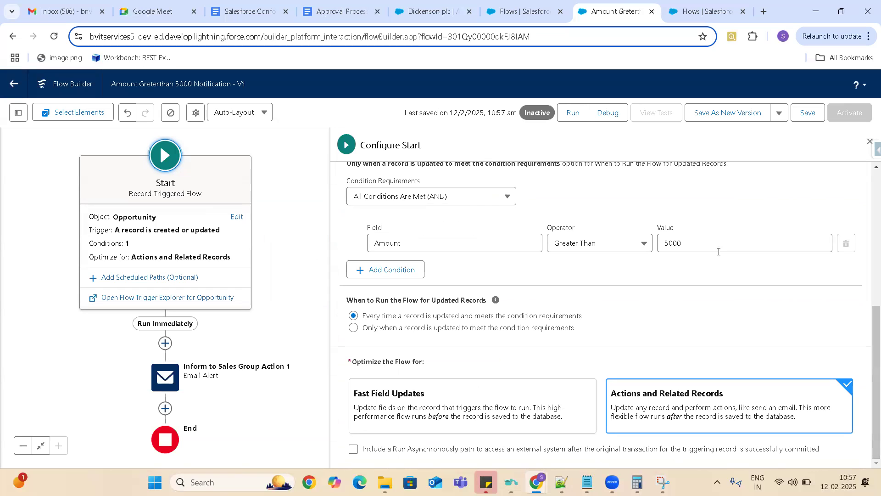
- Open the Dickenson Mobile Generators opportunity, set its Type to Existing Customer - Upgrade and save the record
left_click(431, 11)
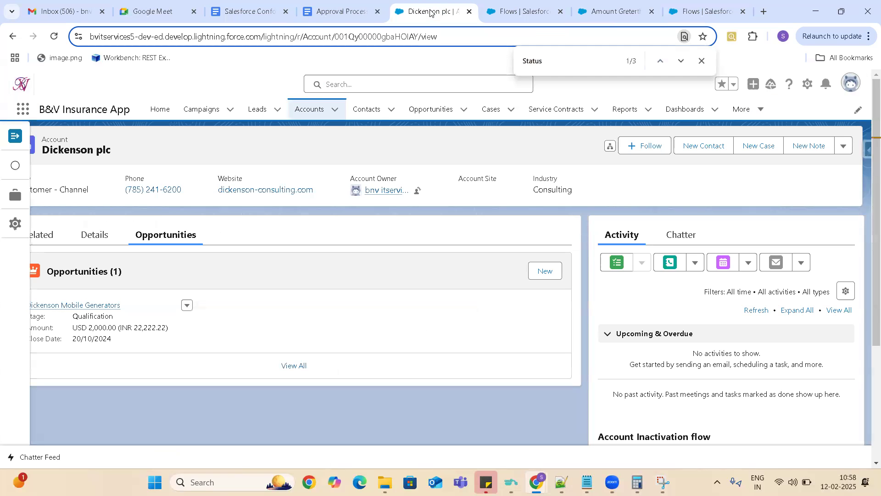
left_click(77, 305)
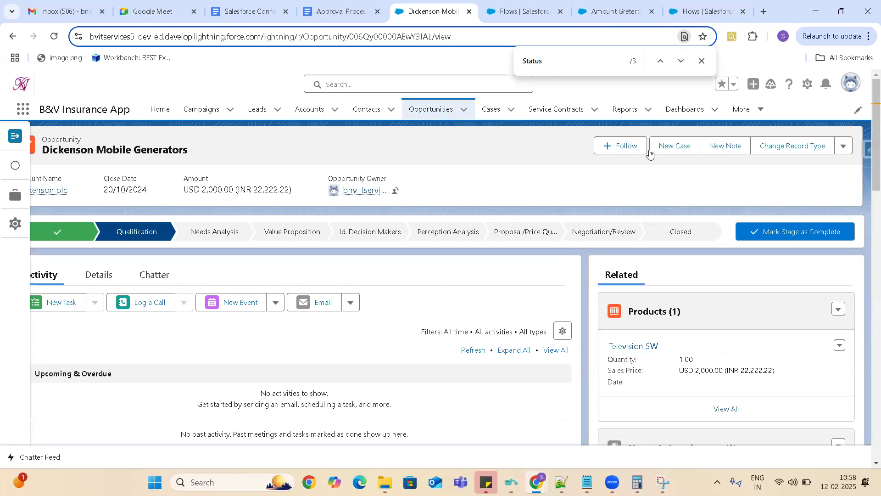
left_click(843, 146)
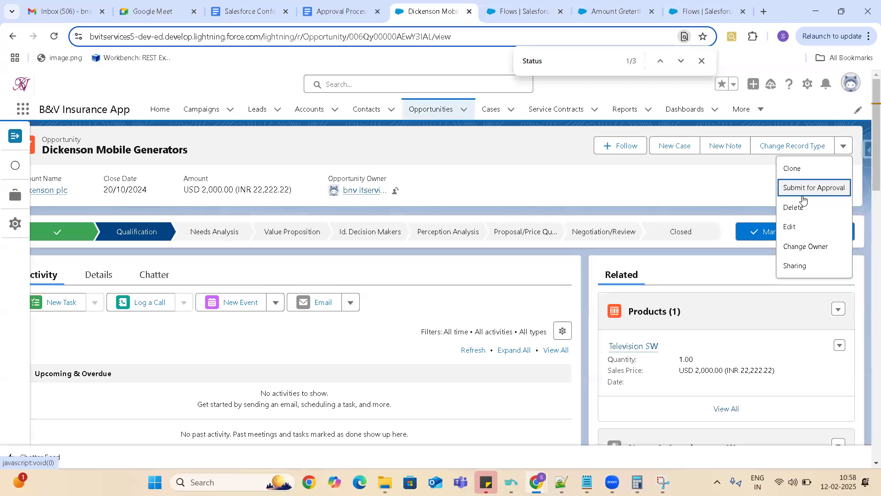
left_click(791, 228)
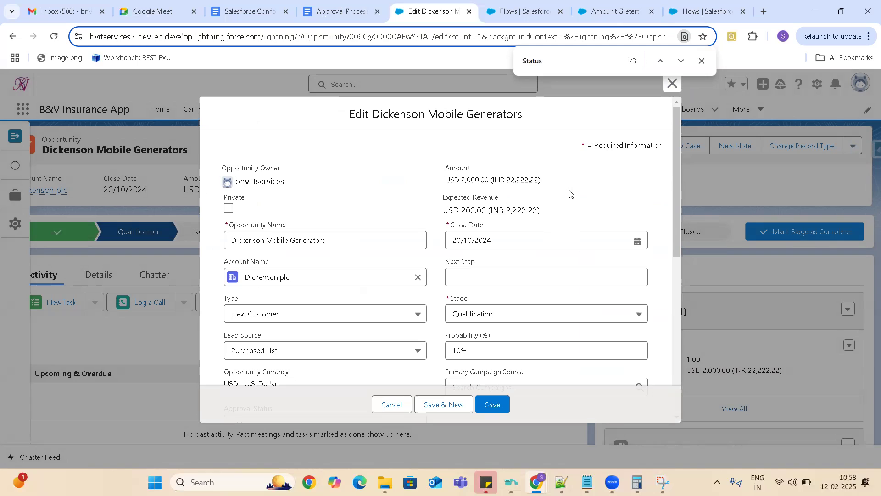
left_click(350, 309)
left_click(295, 357)
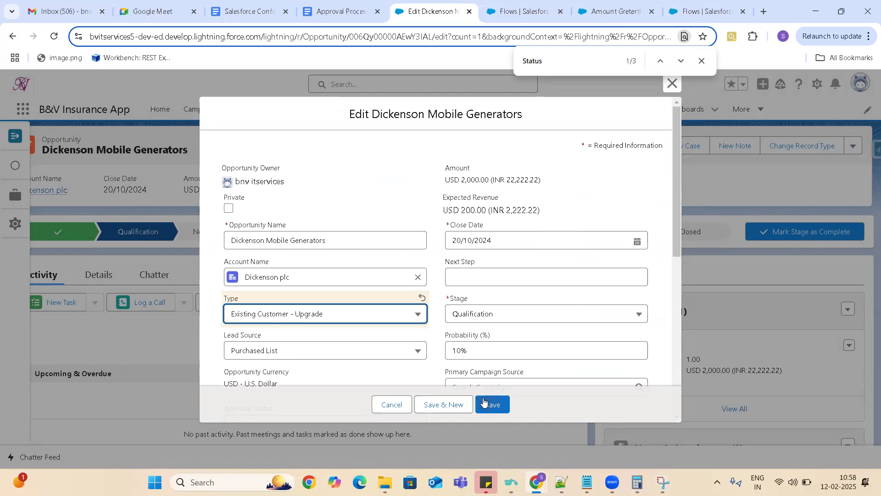
left_click(489, 407)
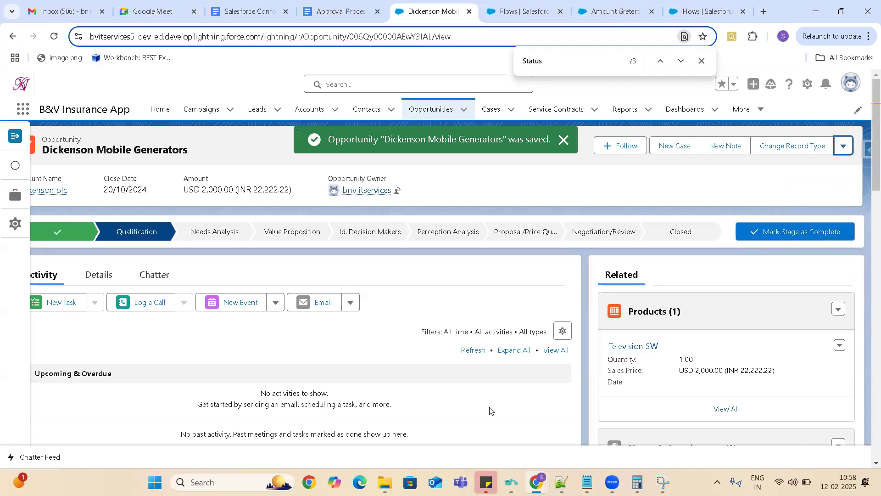
- Switch to the Gmail inbox and reload it to check for the alert email
left_click(54, 14)
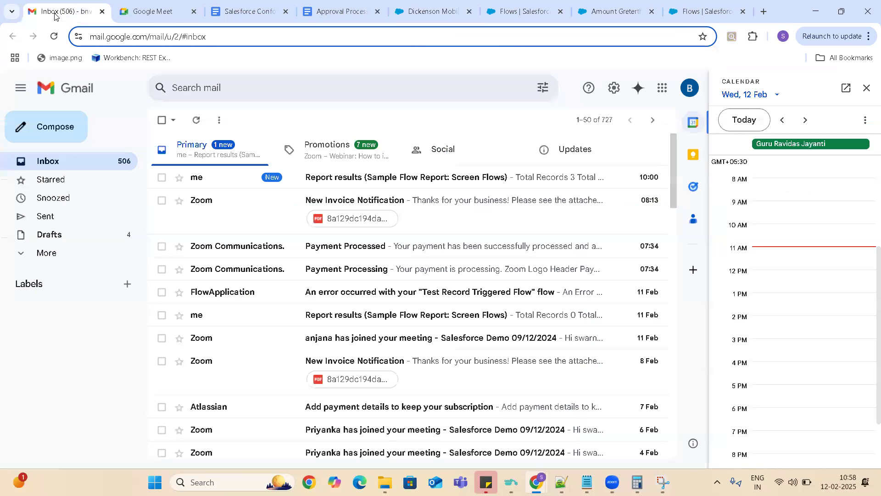
left_click(54, 36)
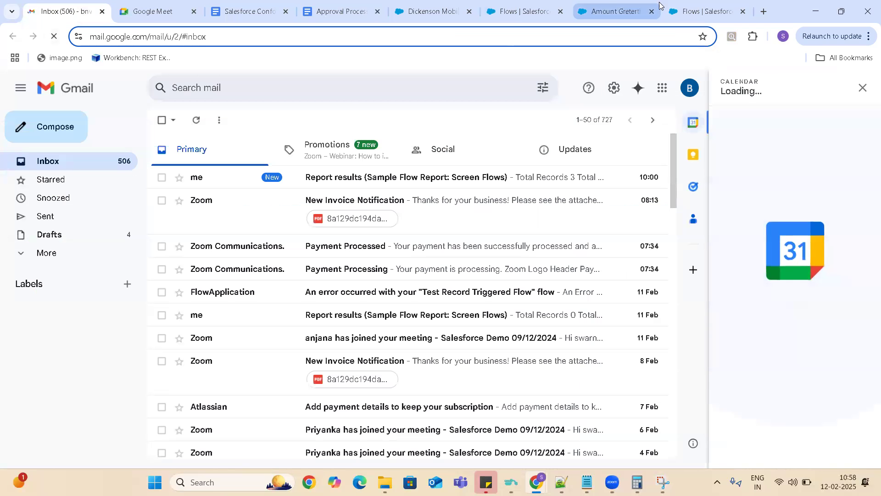
- Return to the Amount Greterthan 5000 Notification flow in Flow Builder, save it and activate it
left_click(707, 11)
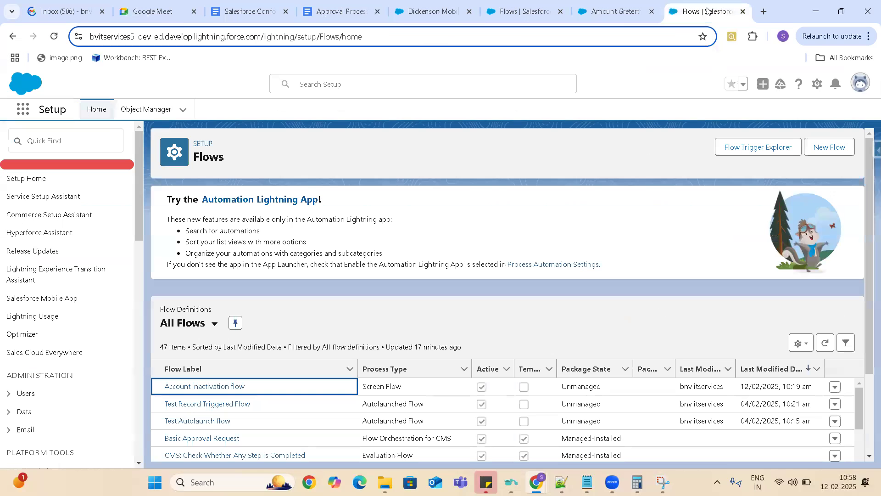
left_click(634, 16)
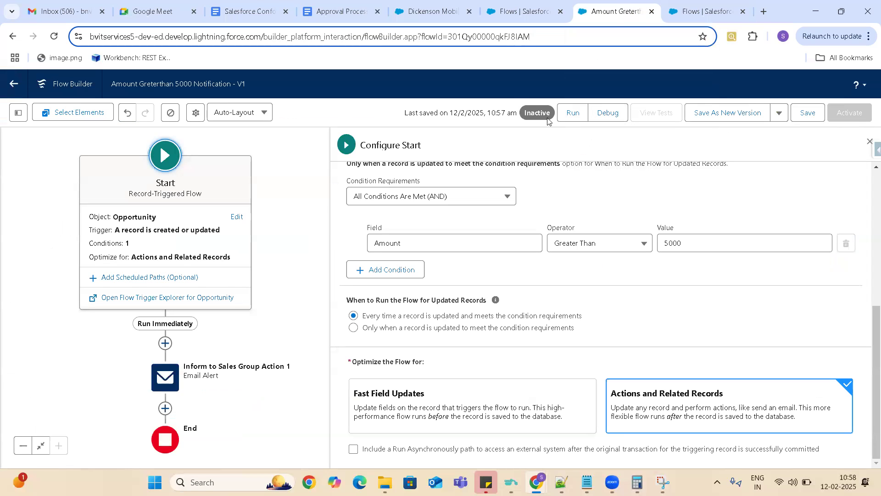
left_click(804, 114)
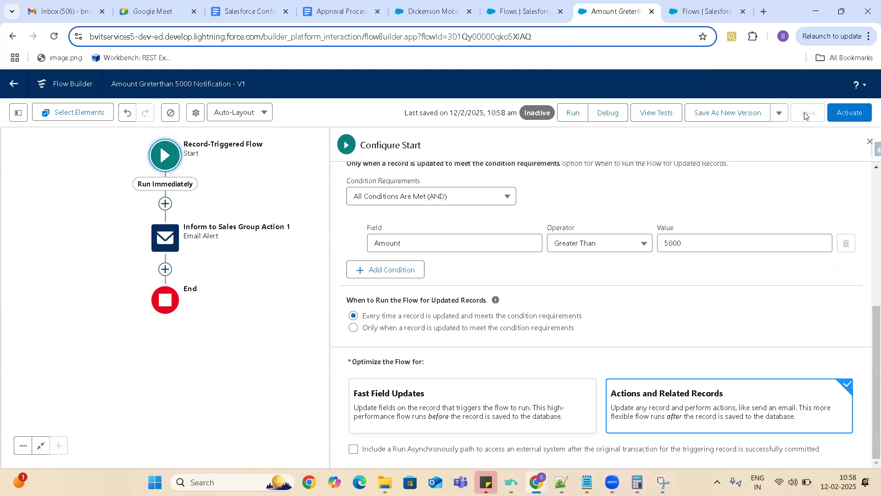
left_click(852, 115)
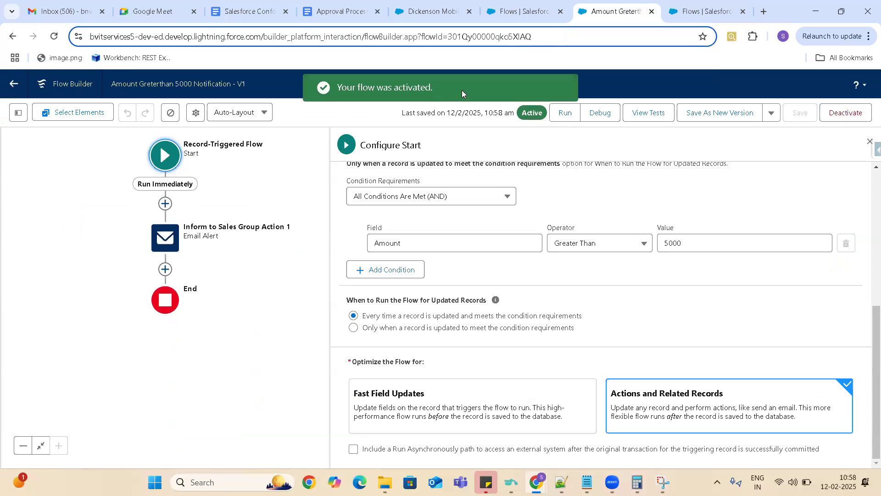
- Go back to the Dickenson Mobile Generators opportunity's details, set its Type to New Customer and save the record
left_click(434, 10)
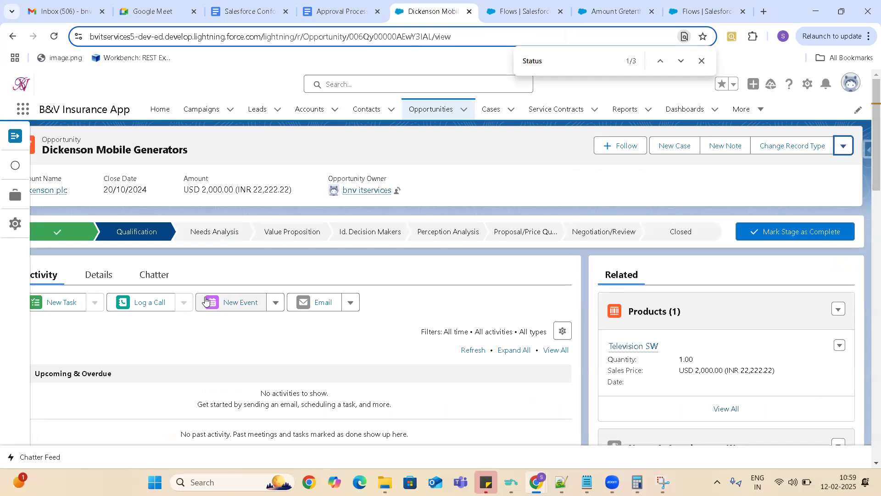
left_click(109, 275)
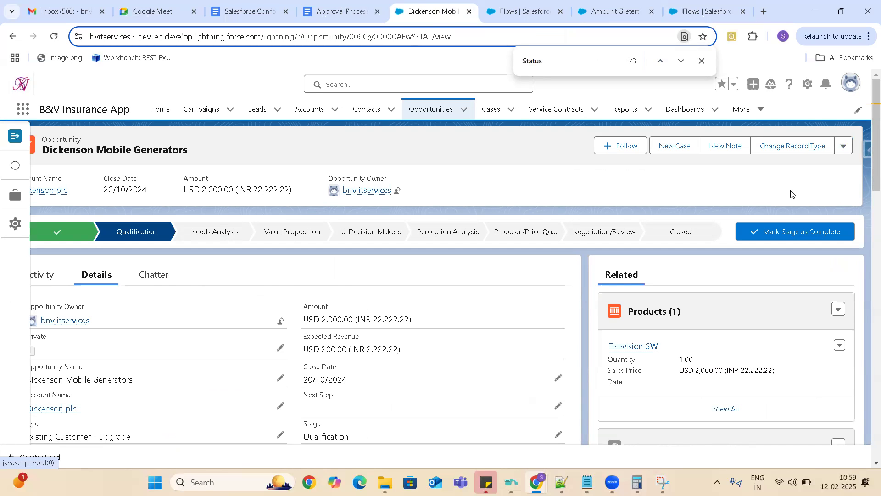
left_click(17, 134)
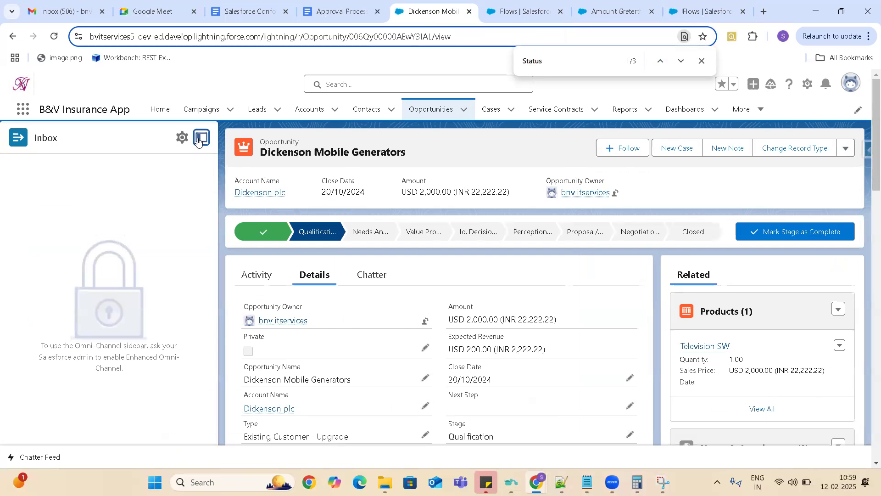
left_click(198, 138)
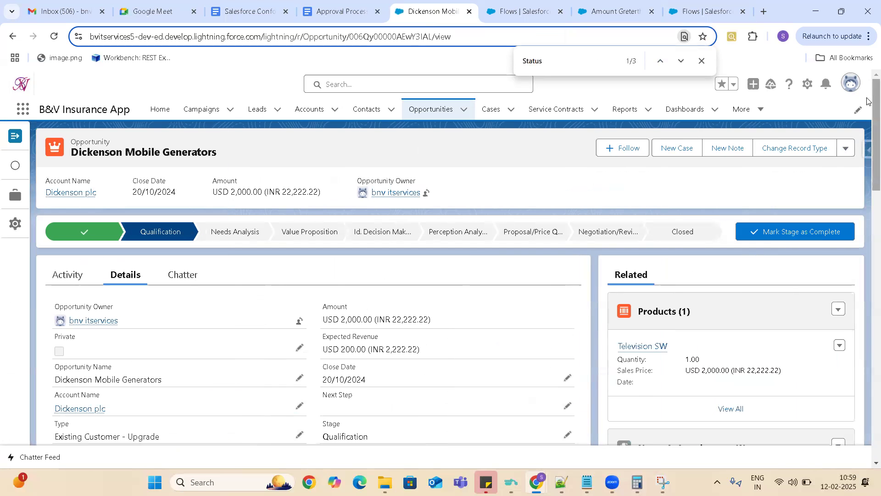
scroll(868, 134, "down", 5)
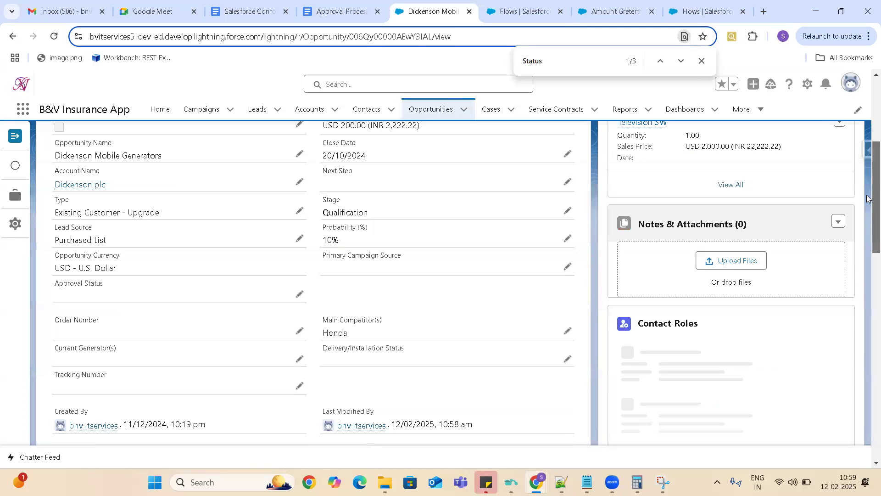
left_click(299, 211)
left_click(239, 252)
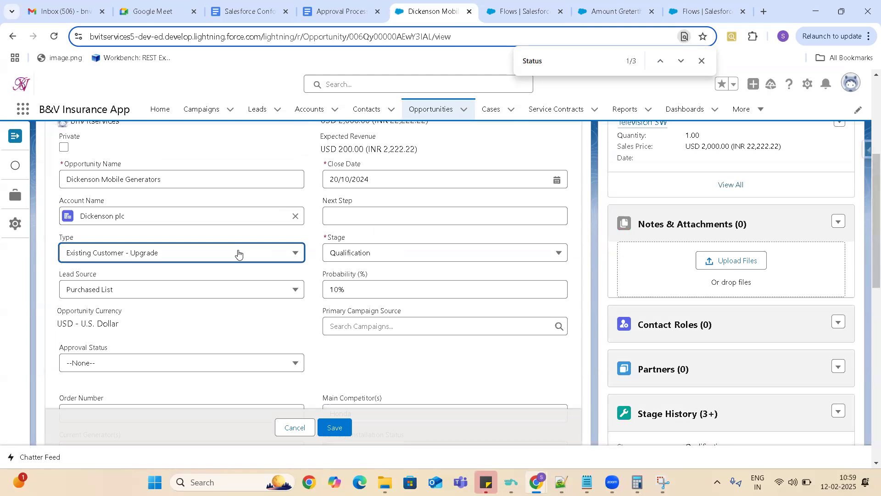
left_click(131, 363)
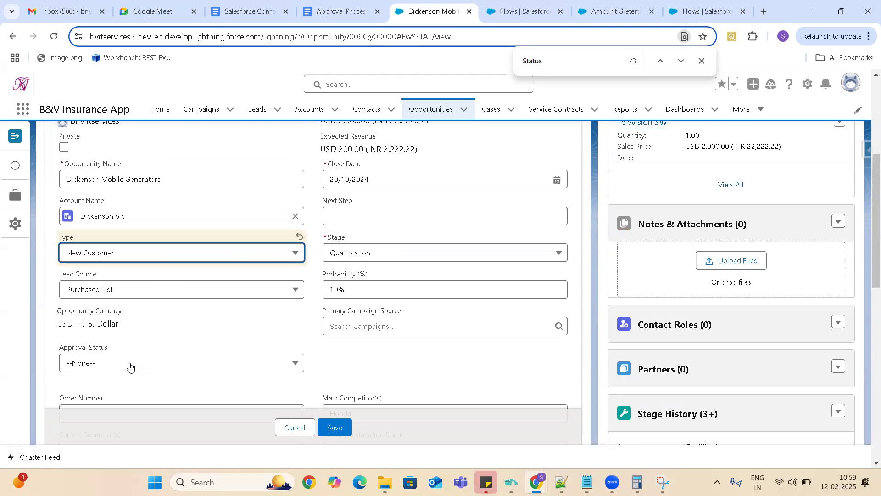
left_click(335, 428)
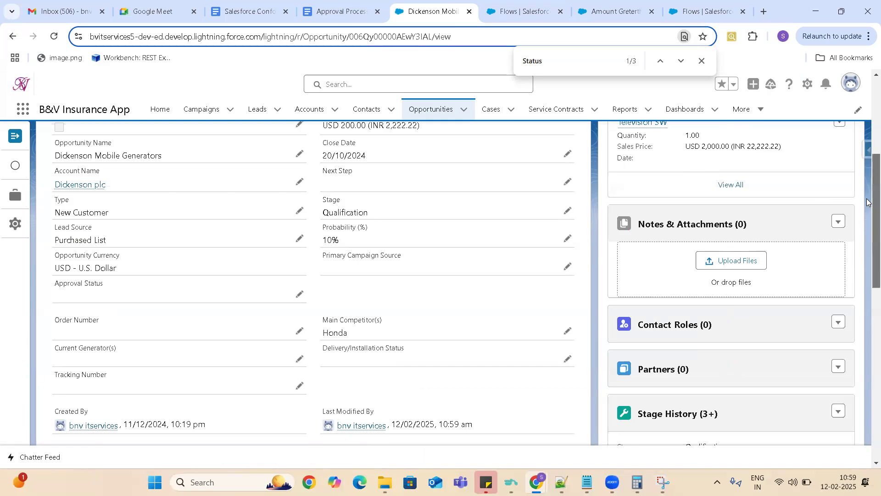
- Check the opportunity's Amount in the record header and switch to the Salesforce Conformance Test API's Documentation document
left_click_drag(874, 200, 867, 91)
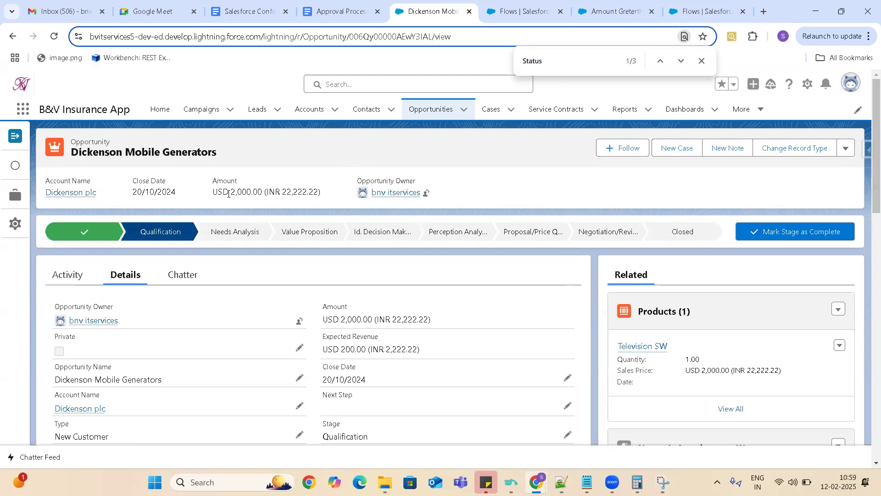
left_click_drag(231, 193, 293, 190)
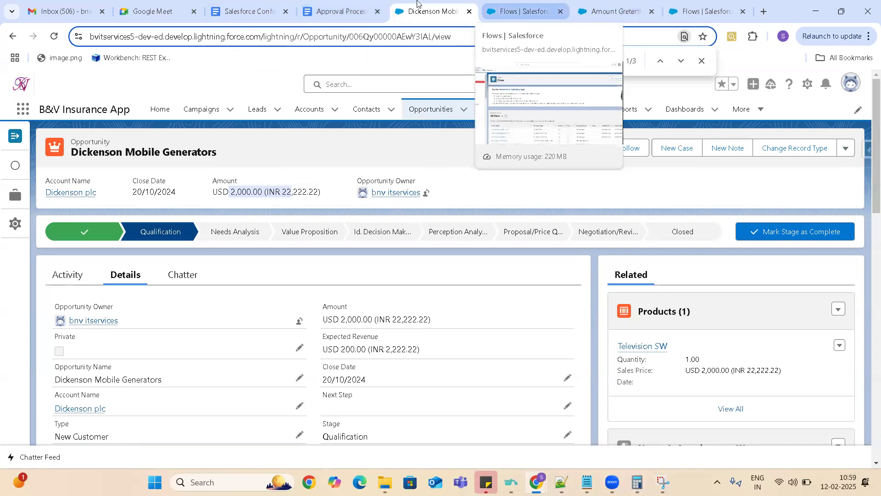
left_click(244, 17)
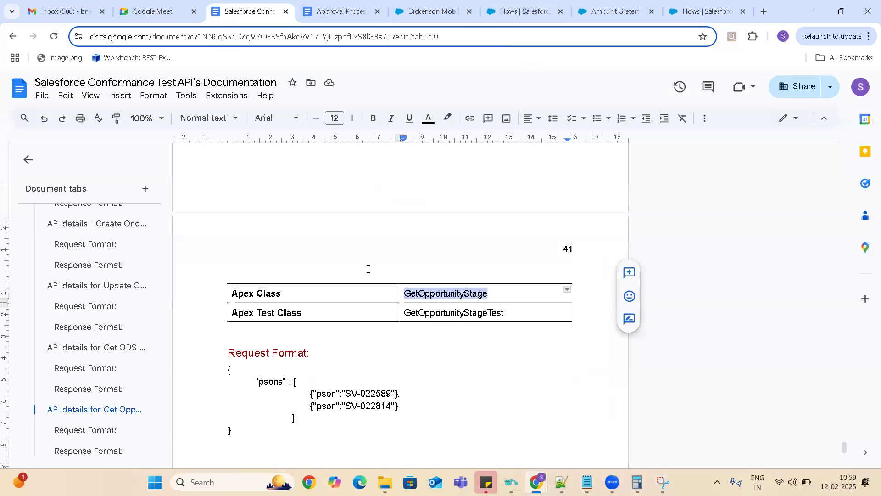
- Switch to the Approval Processes & Flows document and change the opportunity amount threshold in scenario 1 to 1000
left_click(353, 13)
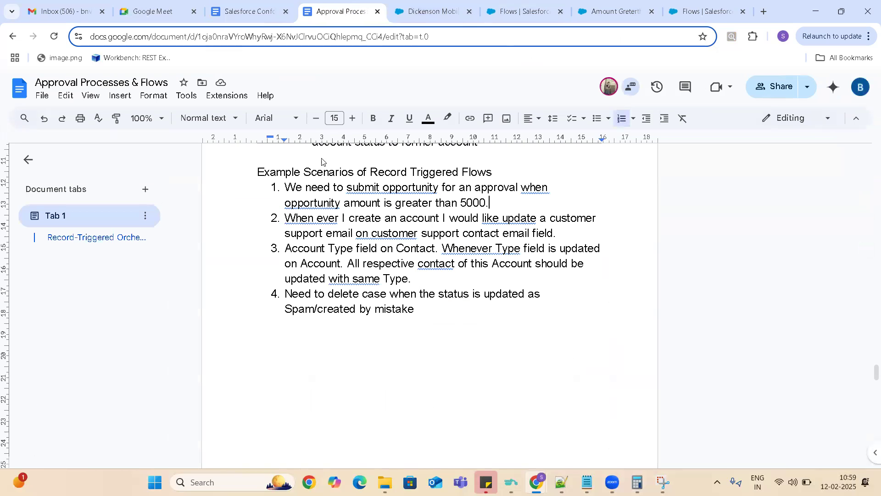
left_click(467, 202)
key("BackSpace")
type("1")
- Return to the Amount Greterthan 5000 Notification flow and set the Amount Greater Than entry condition's value to 1000
left_click(528, 13)
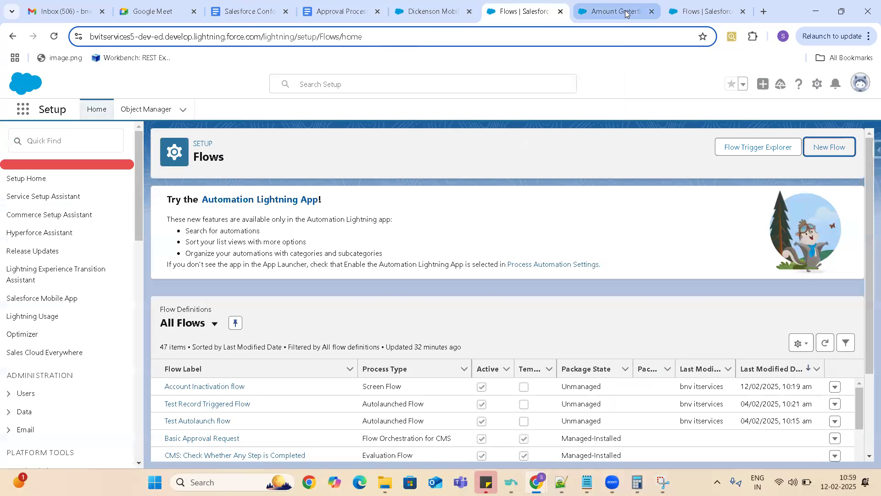
left_click(615, 11)
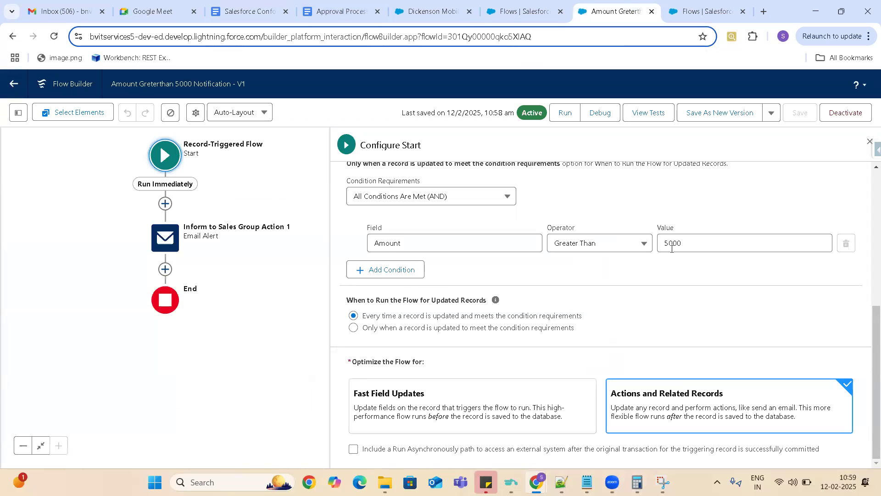
left_click(670, 245)
key("BackSpace")
type("1")
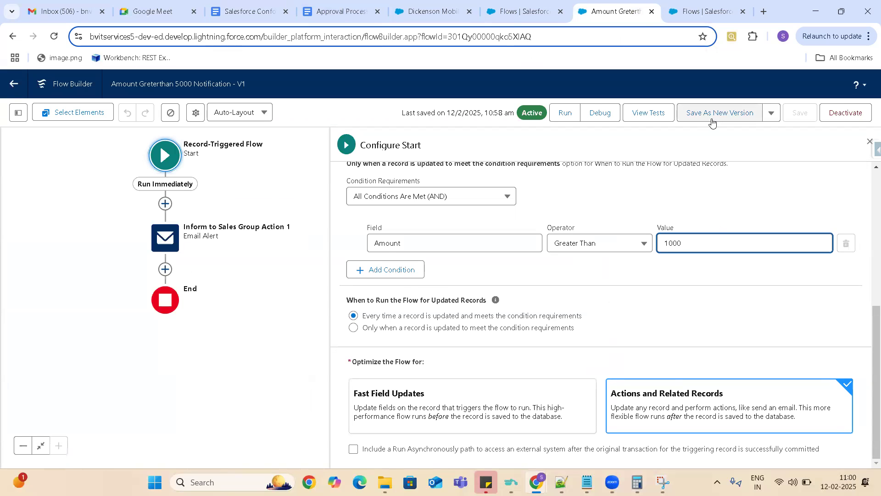
- Save the flow as a new version under the same label and activate that version
left_click(734, 118)
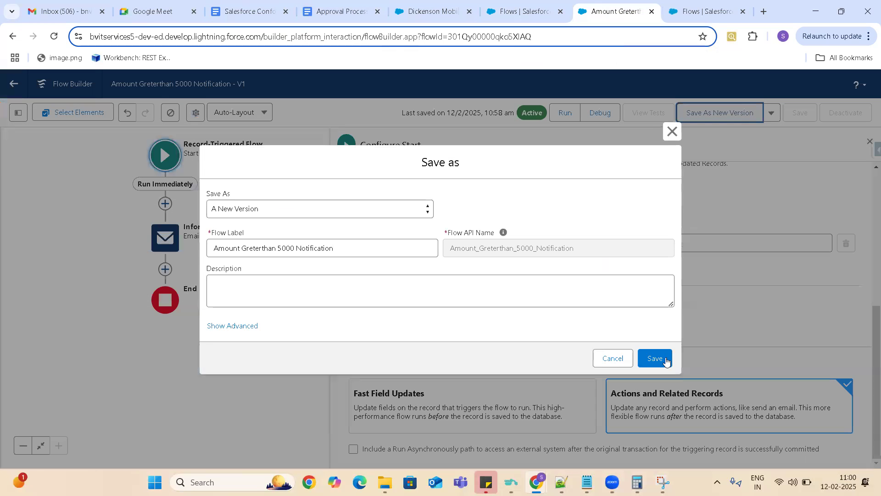
left_click(663, 359)
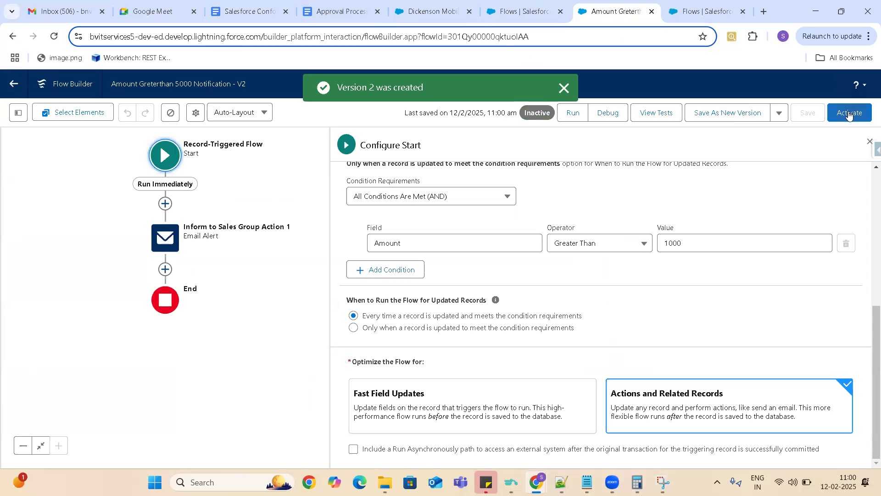
left_click(850, 114)
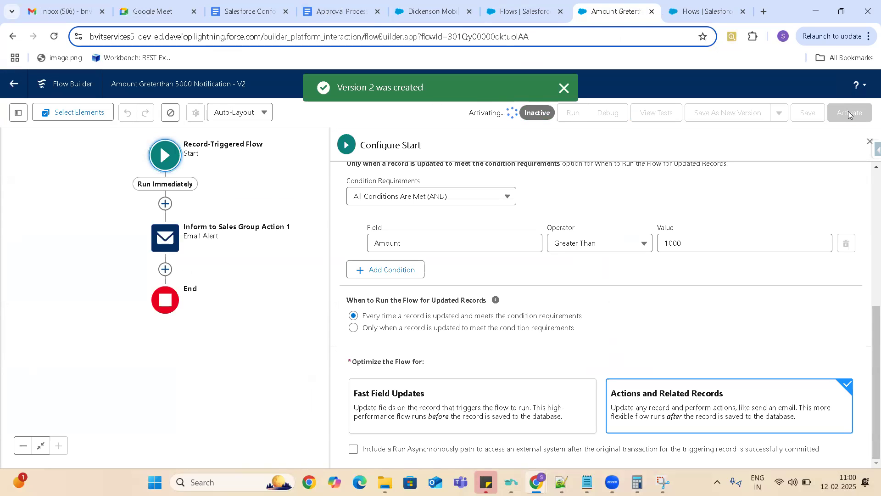
- Switch to the Gmail inbox and reload it to check the existing messages before retesting the flow
left_click(63, 5)
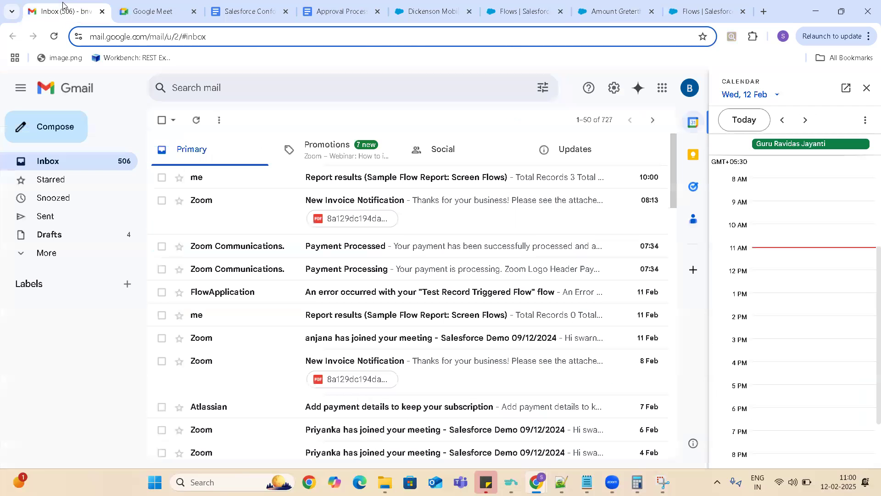
left_click(54, 38)
left_click(54, 38)
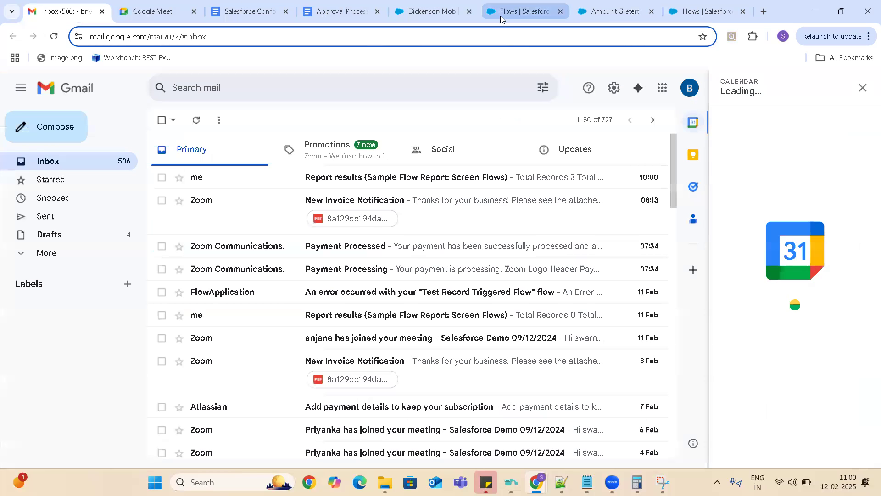
mouse_move(500, 20)
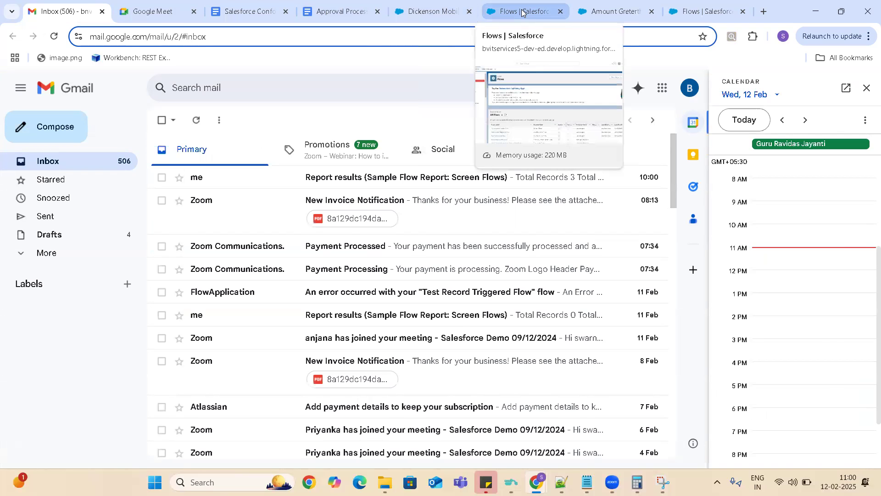
- Return to the Dickenson Mobile Generators opportunity, set its Type to Existing Customer - Upgrade and save the record
left_click(522, 12)
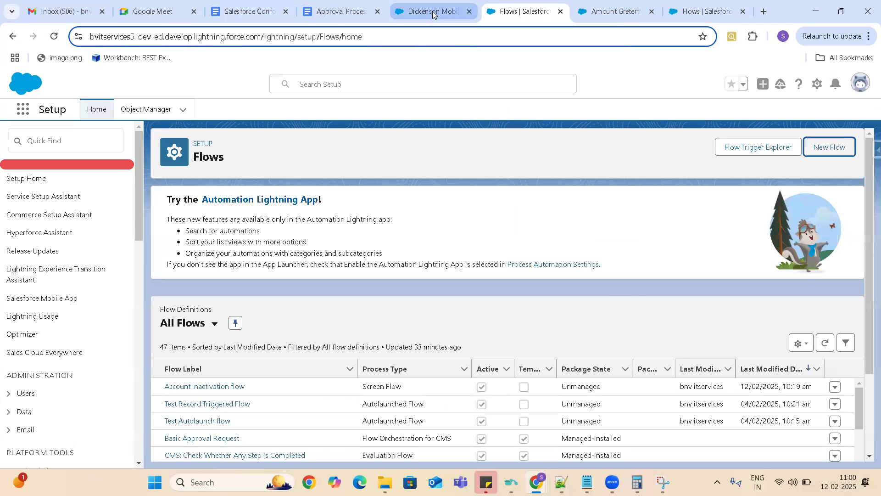
left_click(432, 13)
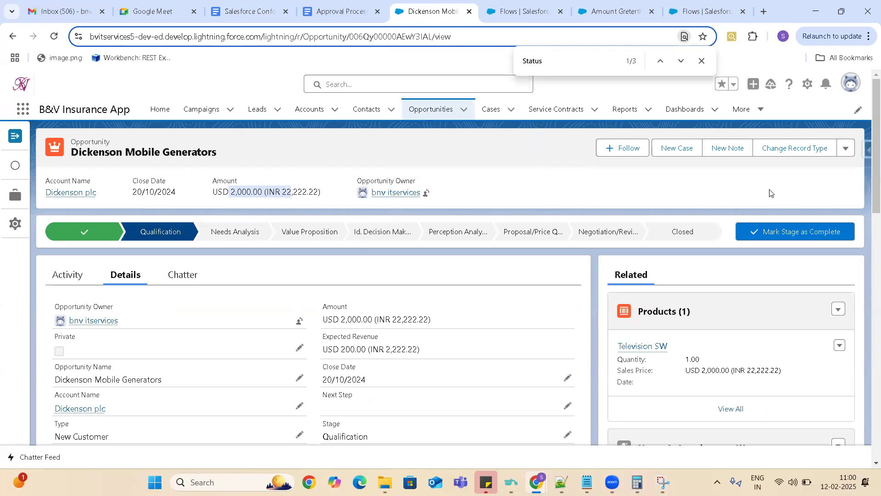
left_click(299, 435)
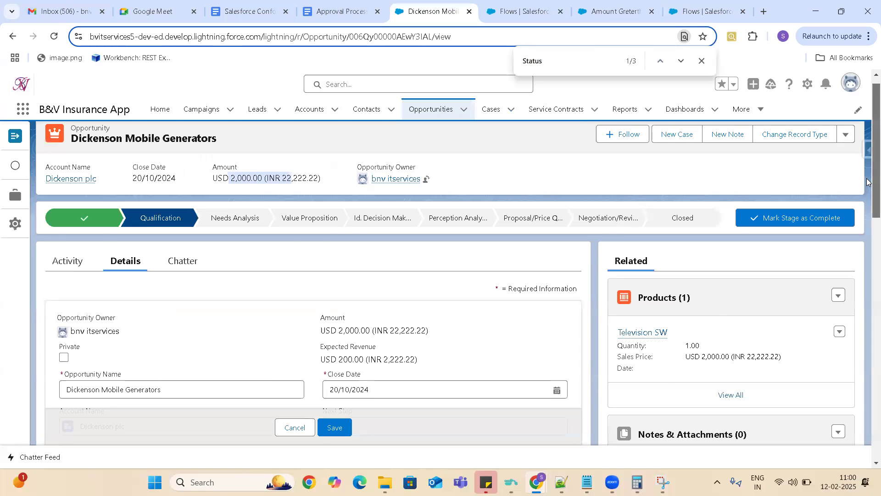
scroll(869, 244, "down", 4)
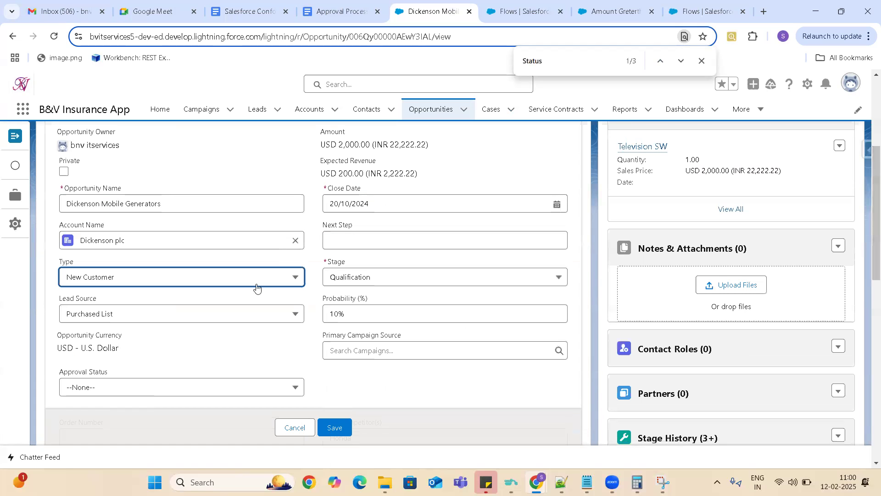
left_click(254, 278)
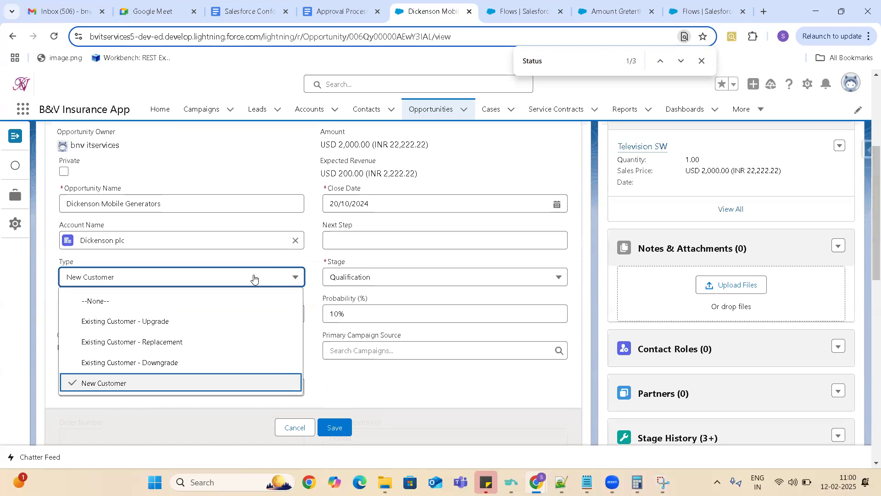
left_click(129, 322)
left_click(335, 427)
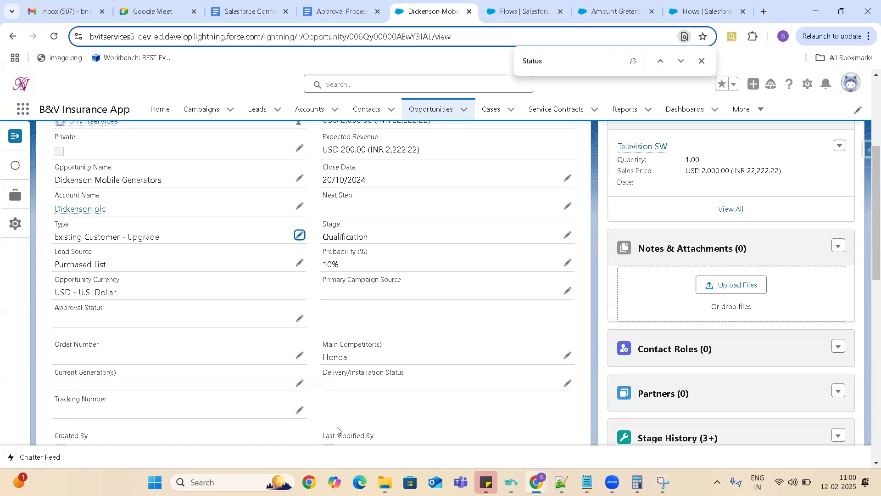
- In Salesforce Setup, search Quick Find for "email alert" and open the Email Alerts page
left_click(697, 14)
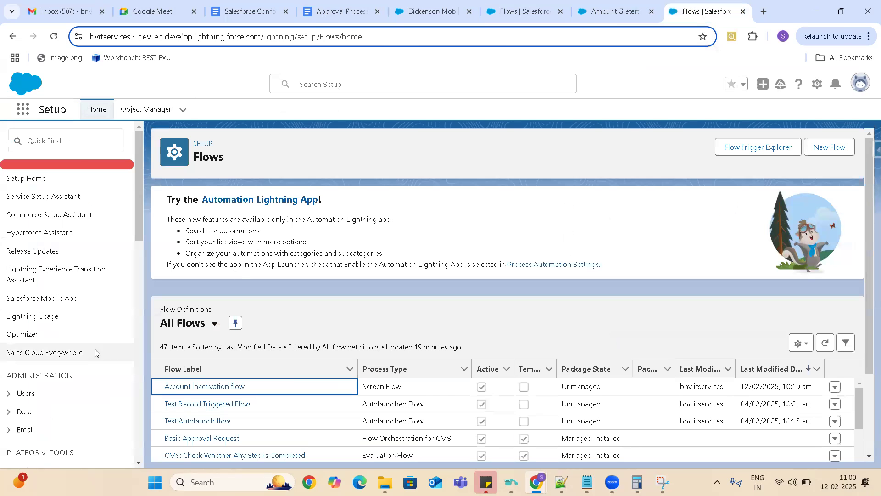
left_click(77, 139)
type("e")
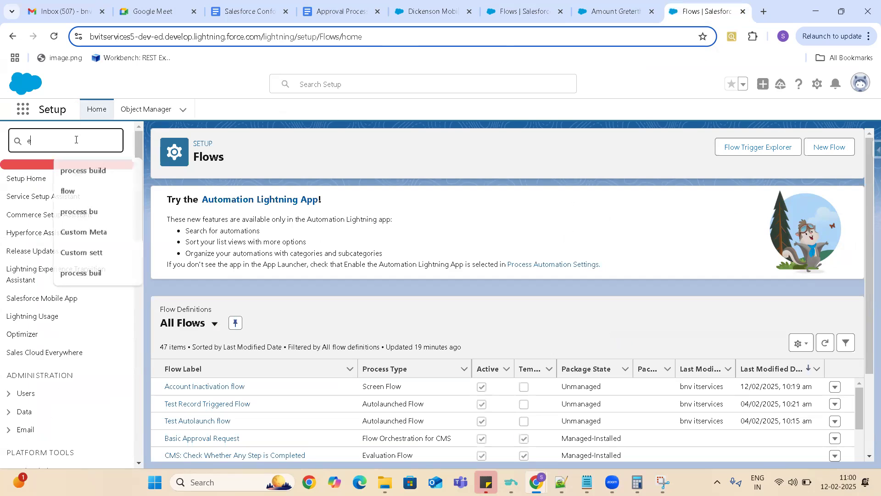
type("maiol t")
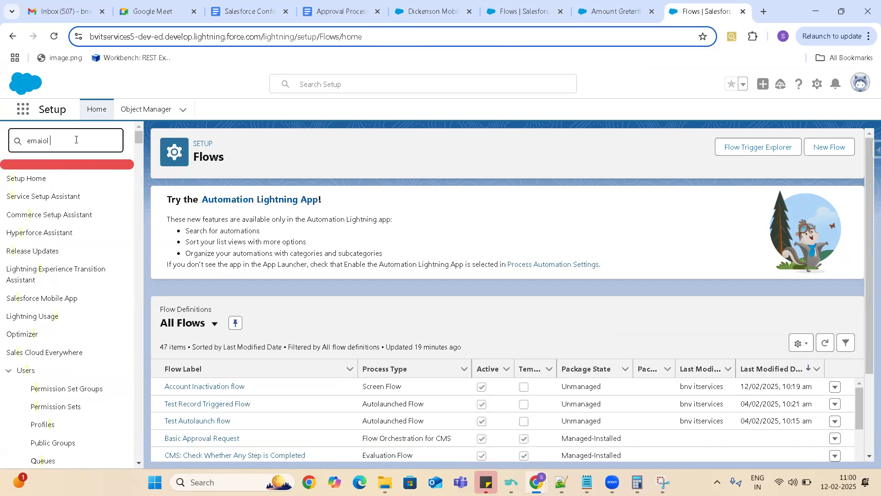
key("BackSpace")
key("BackSpace")
key("BackSpace")
key("BackSpace")
type("l alert")
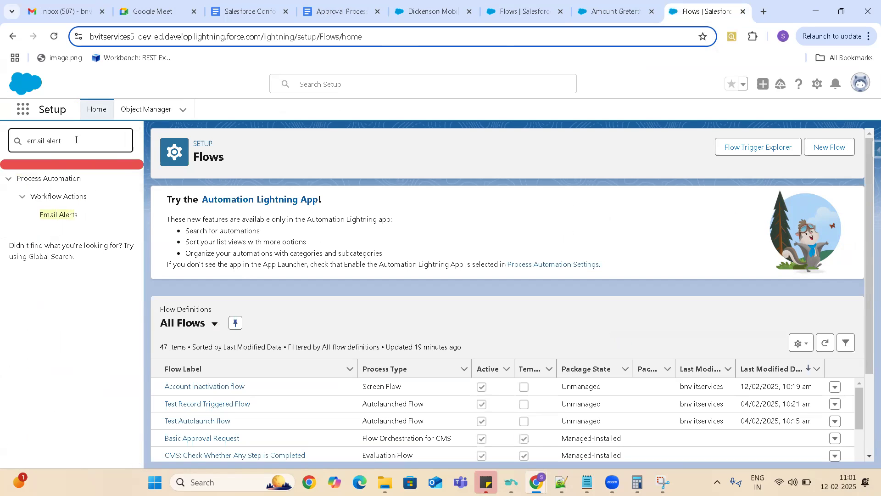
left_click(65, 214)
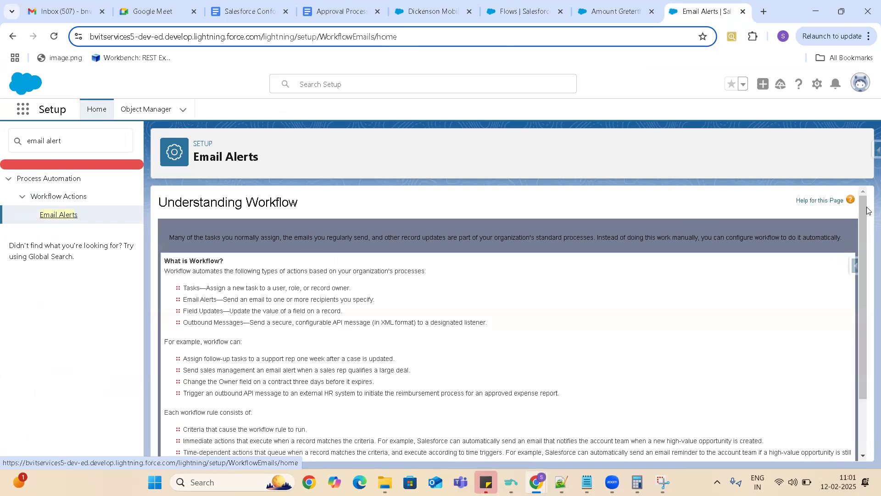
- Continue past the workflow introduction to the email alerts list and open Inform to Sales Group to review its template and recipients
left_click_drag(864, 209, 866, 366)
left_click(184, 433)
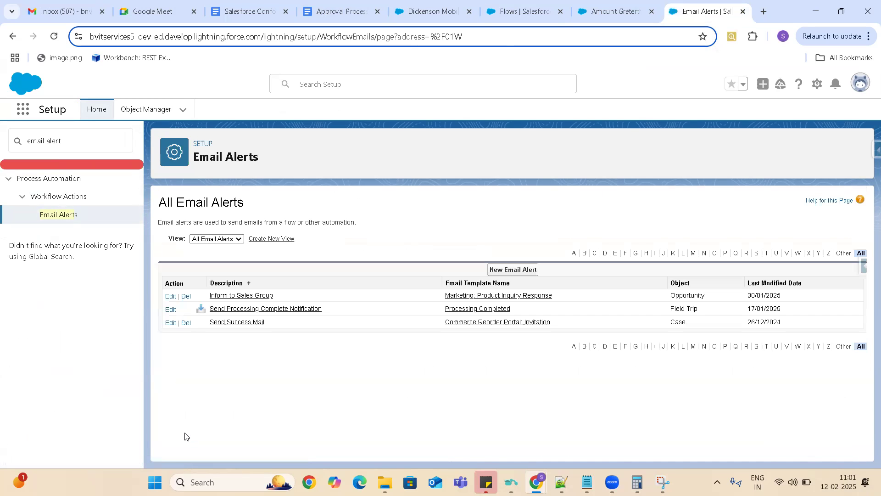
left_click(250, 296)
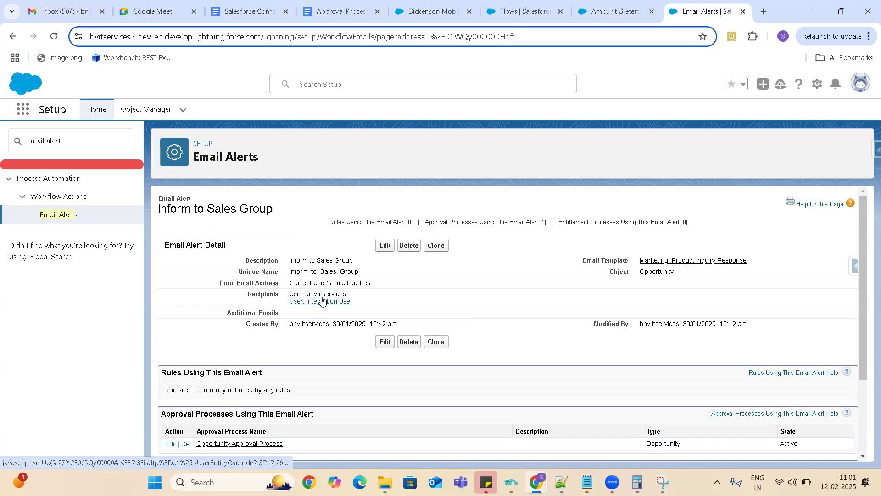
- Open the "GenWatt: Thanks for your inquiry" email in Gmail, read it, and return to the flow in Flow Builder to review its condition
left_click(66, 14)
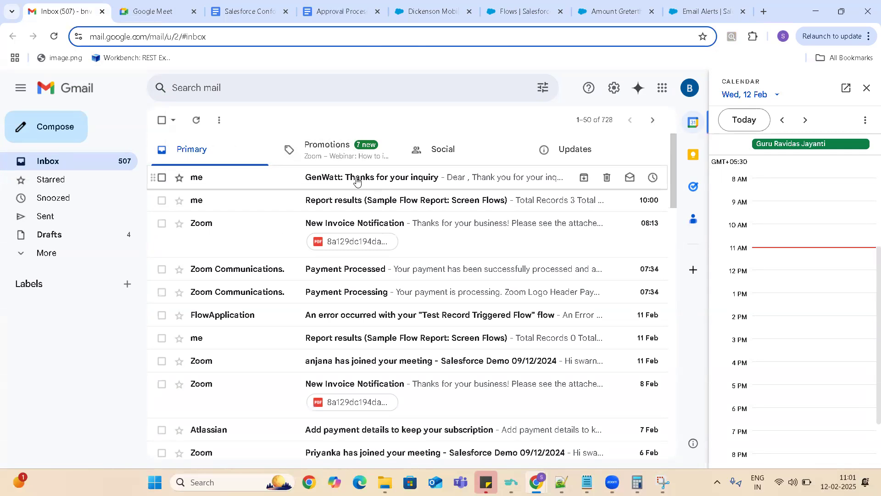
left_click(357, 182)
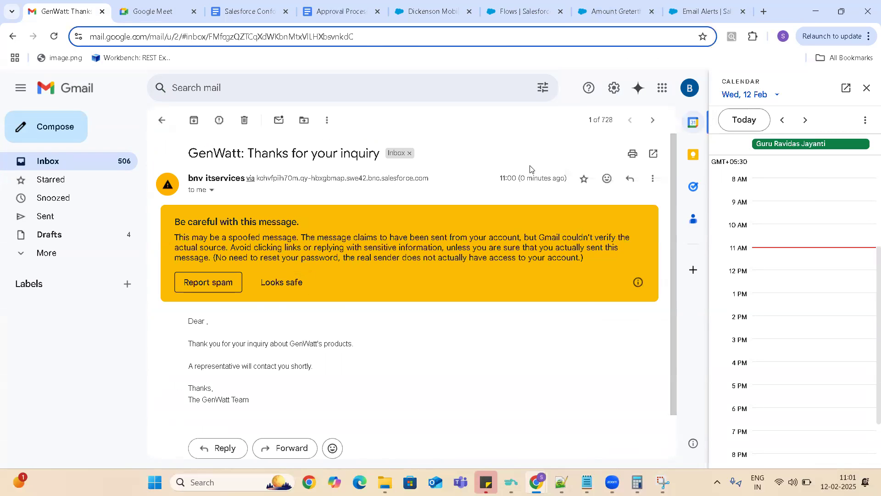
left_click(612, 6)
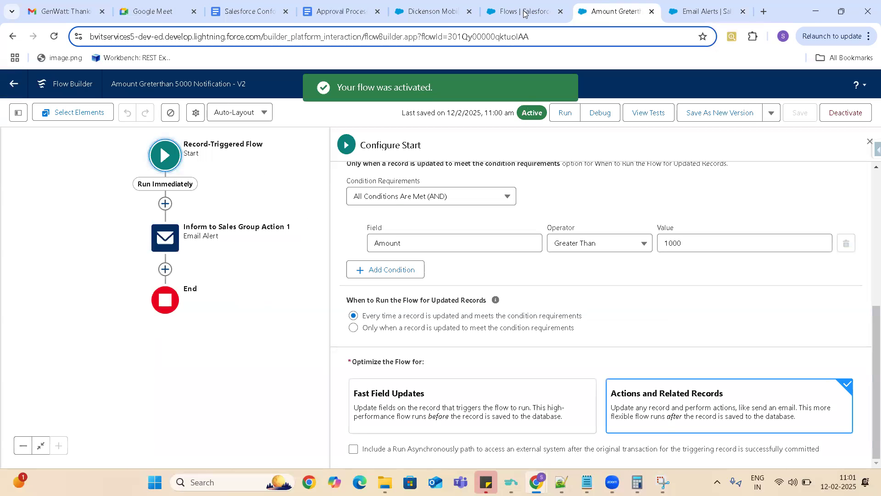
- Go back to the Dickenson Mobile Generators opportunity, fill in a test Order Number and save the record
left_click(437, 17)
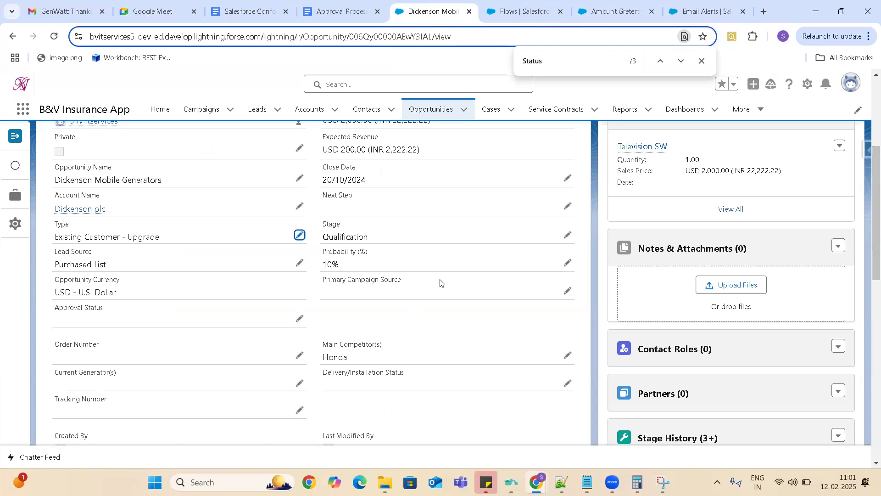
left_click(300, 356)
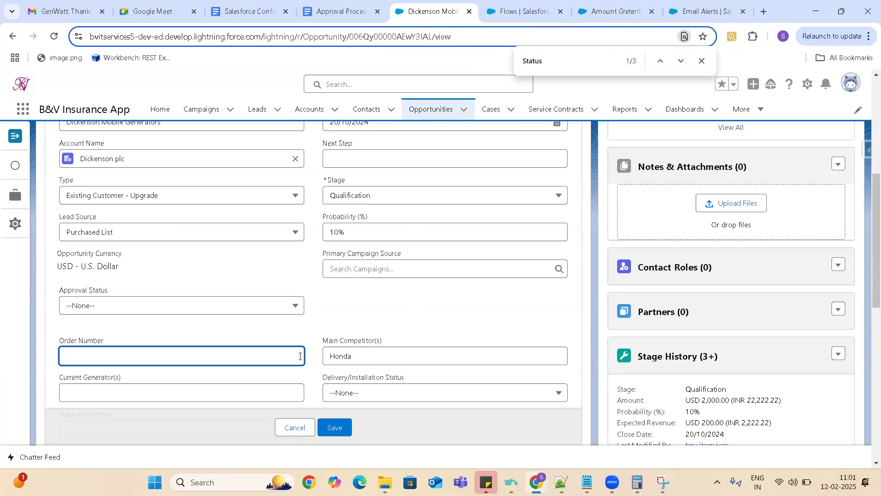
type("123456")
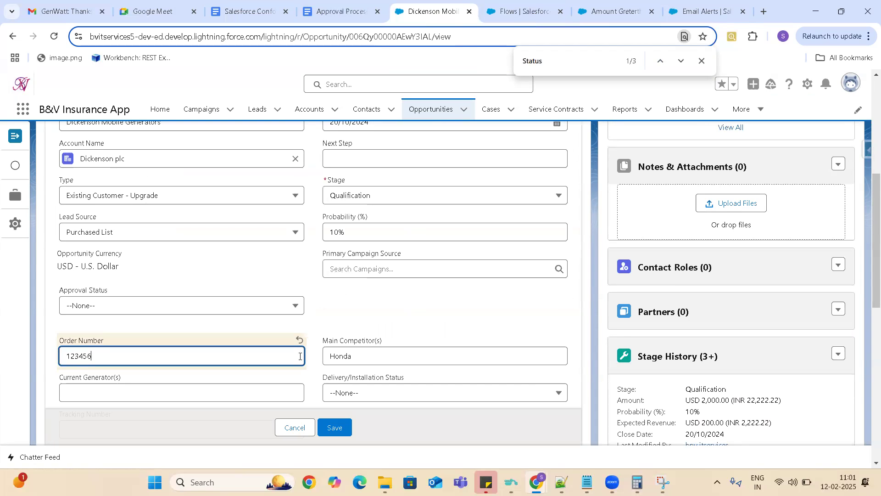
left_click(334, 429)
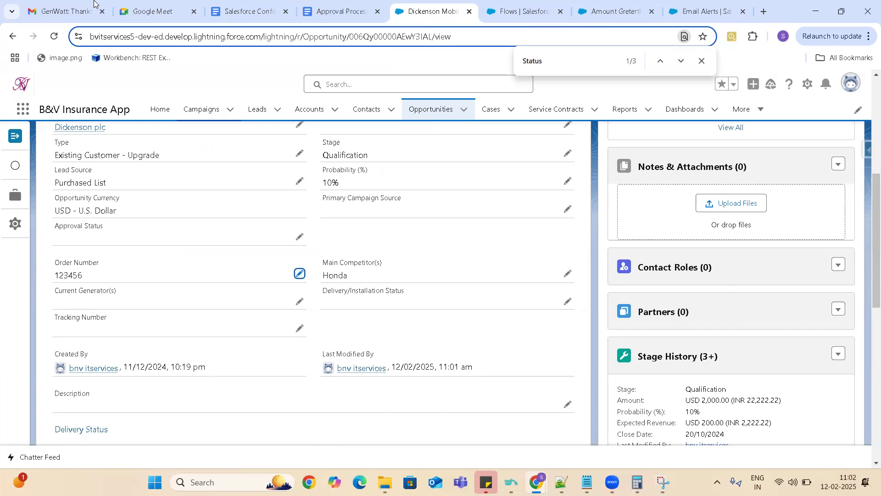
- Reload Gmail to check for another alert email and switch back to the flow's start configuration in Flow Builder
left_click(65, 11)
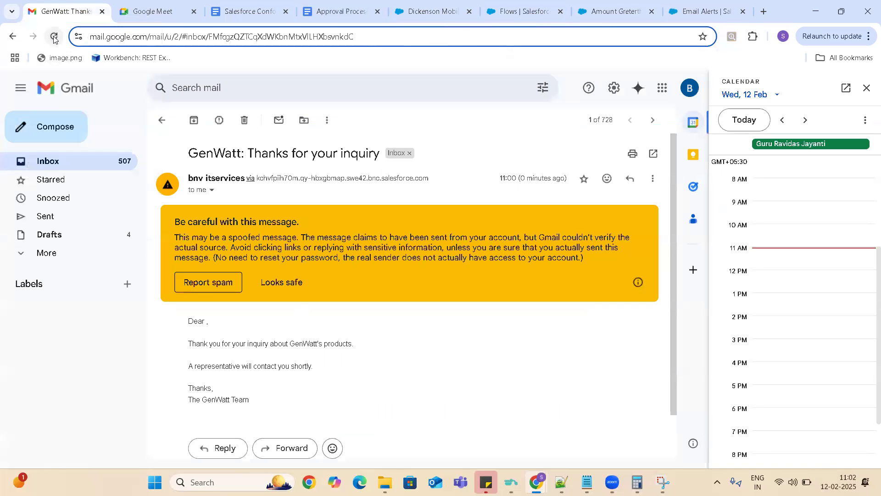
left_click(54, 37)
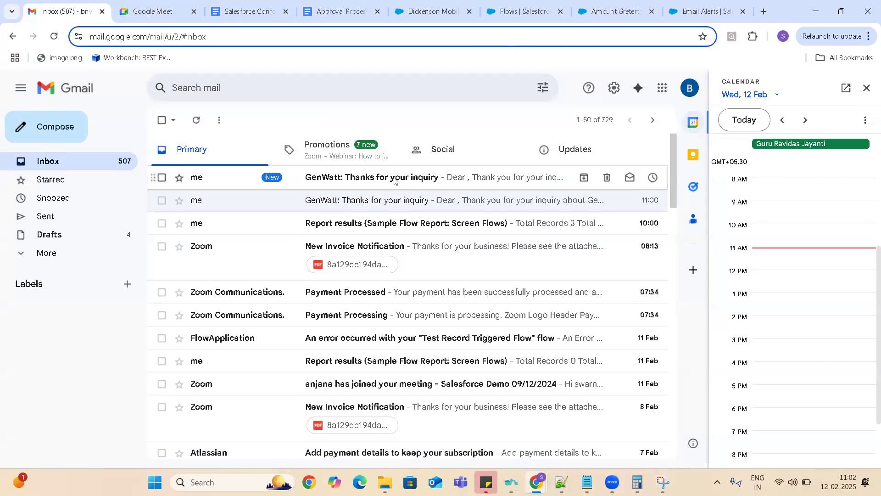
left_click(615, 12)
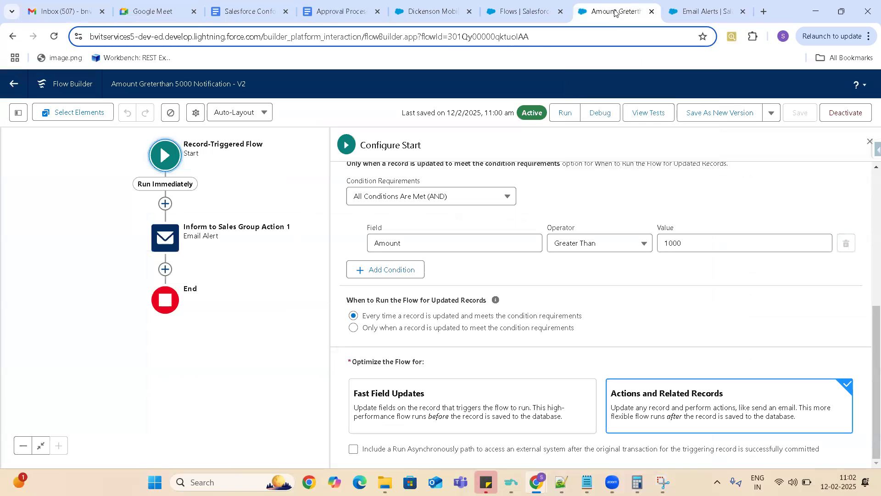
- Return to the Dickenson Mobile Generators opportunity, set its Tracking Number to "fadsgfg dfas" and save the record
left_click(432, 15)
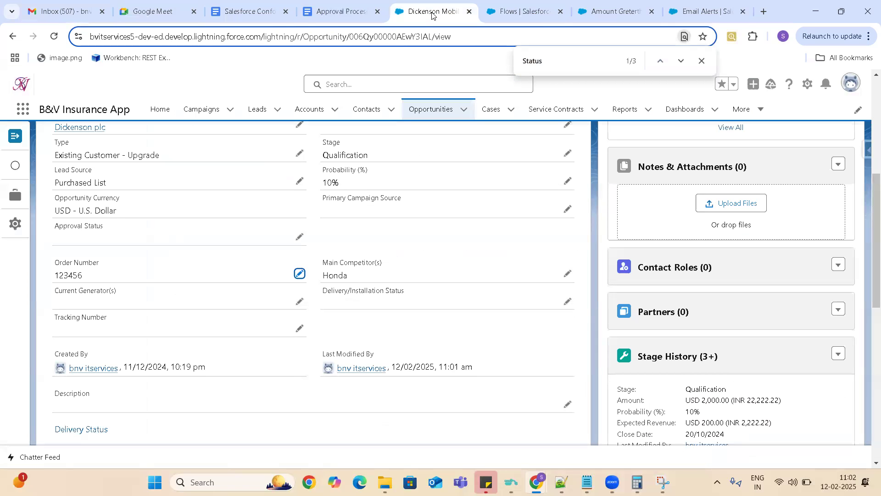
left_click(299, 328)
type("fadsgfg dfas")
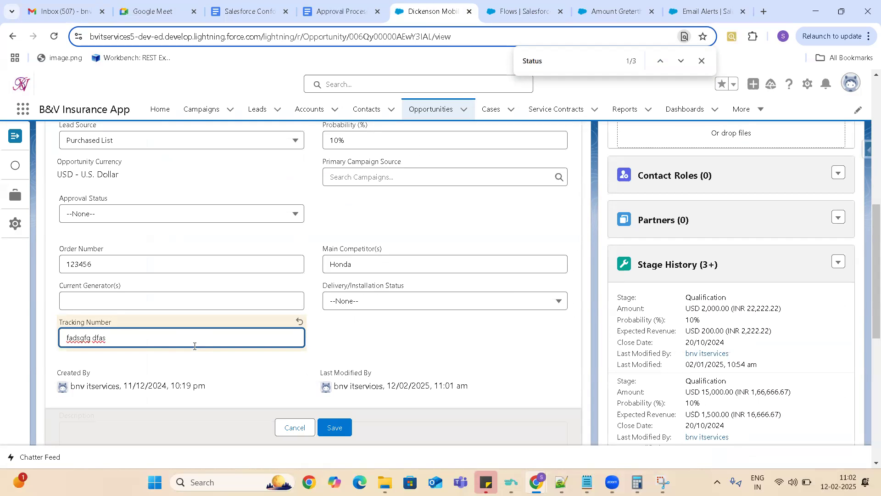
left_click(364, 306)
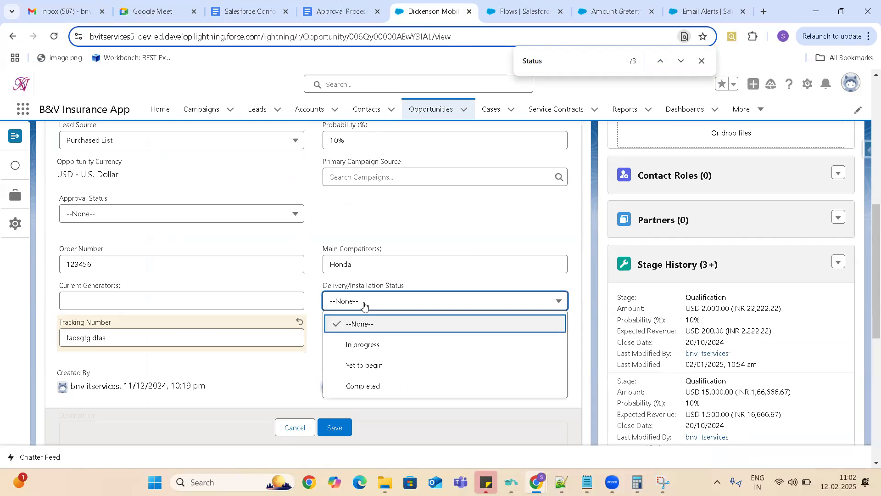
left_click(364, 306)
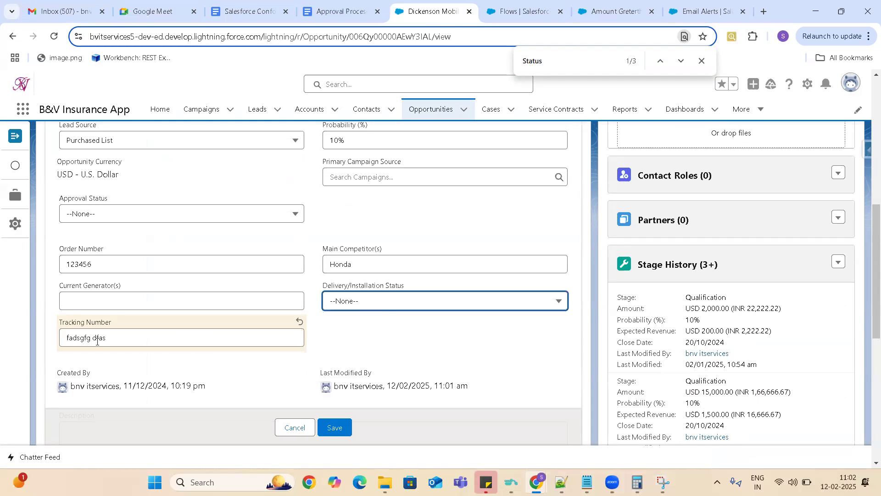
left_click(334, 427)
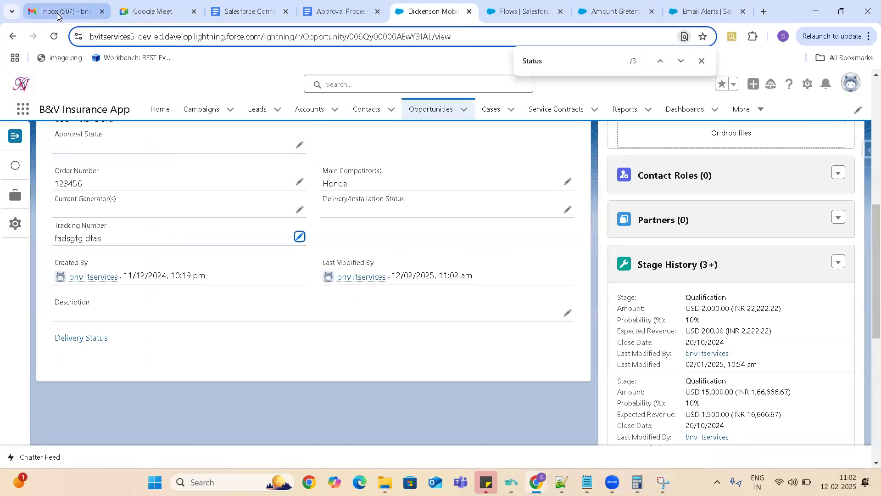
- Refresh the Gmail inbox to check for a new alert email and return to the flow's start configuration in Flow Builder
left_click(57, 13)
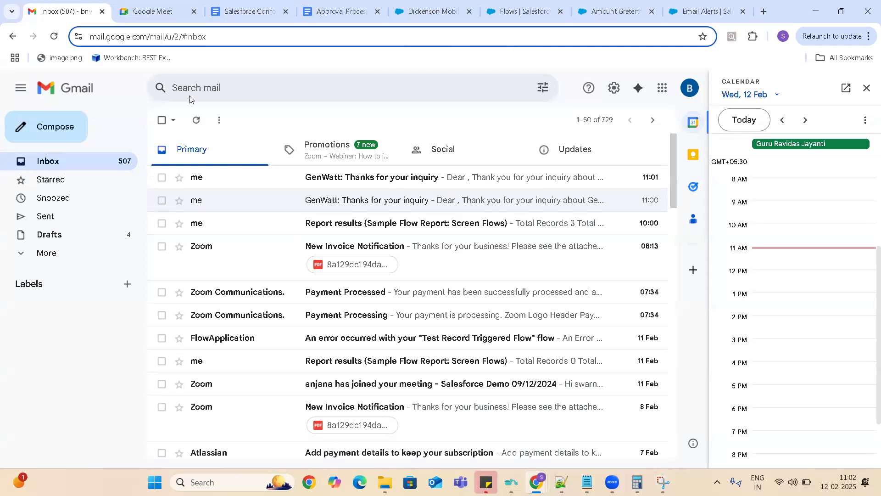
left_click(196, 119)
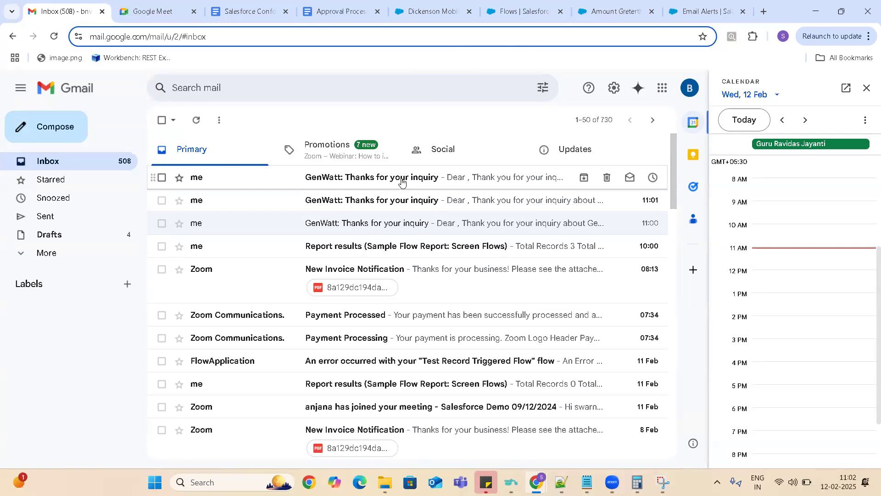
left_click(516, 11)
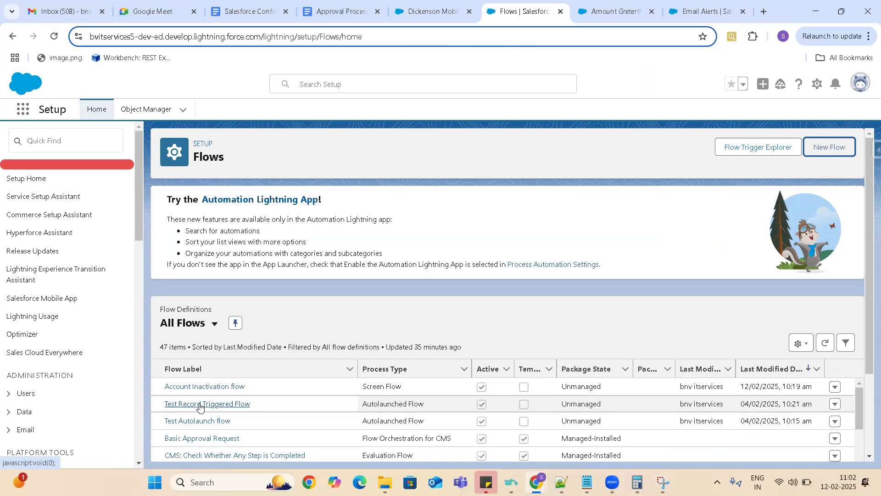
left_click(631, 6)
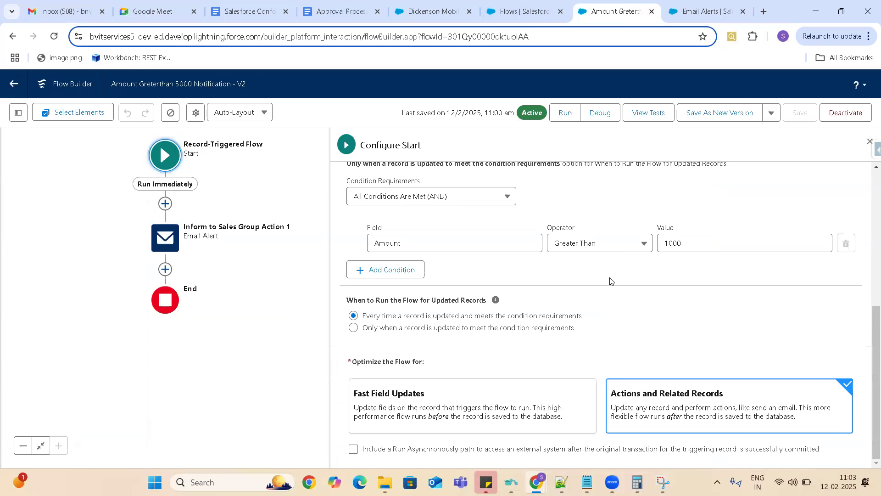
- Add a second entry condition to the flow's start element and select Amount as its field
left_click(392, 270)
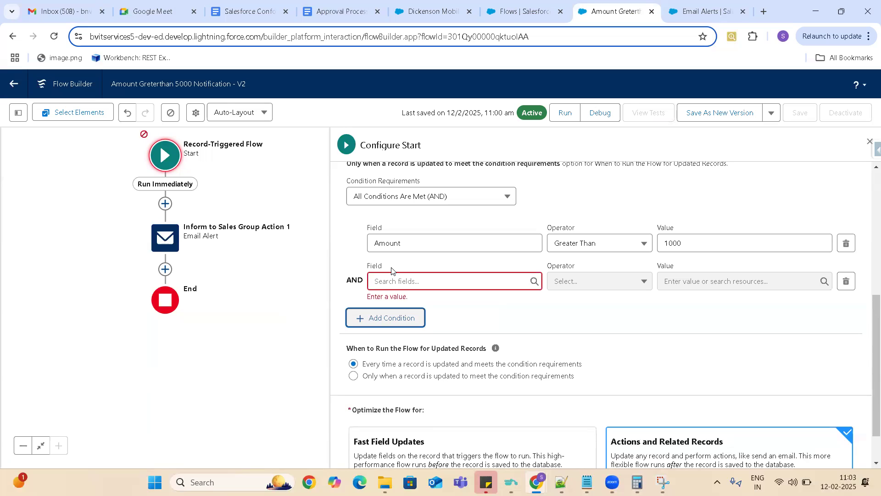
left_click(411, 280)
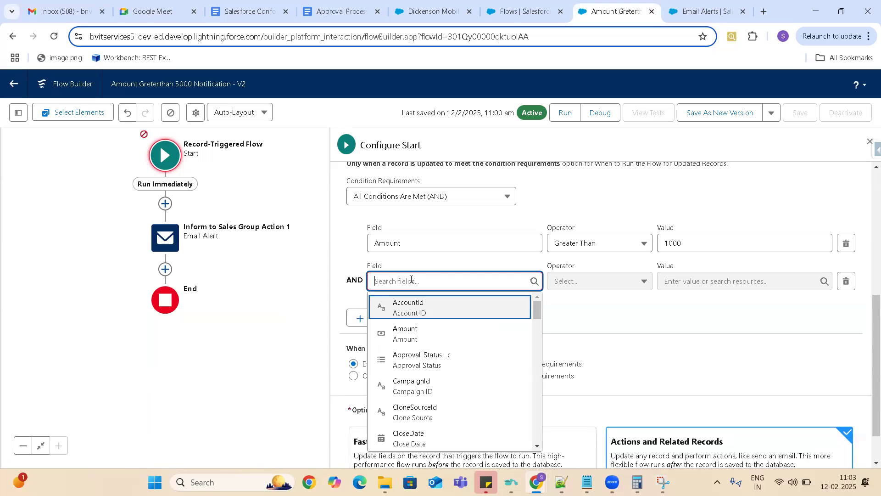
type("Accoun")
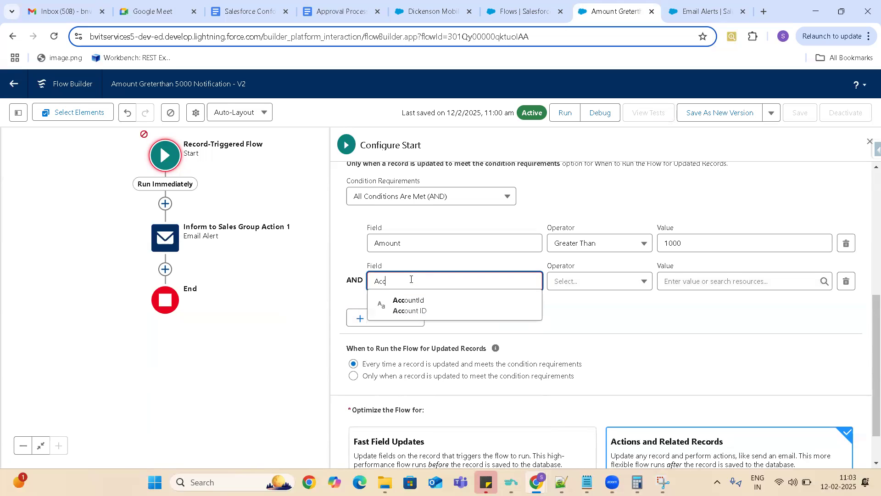
key("BackSpace")
key("BackSpace")
key("BackSpace")
key("BackSpace")
key("BackSpace")
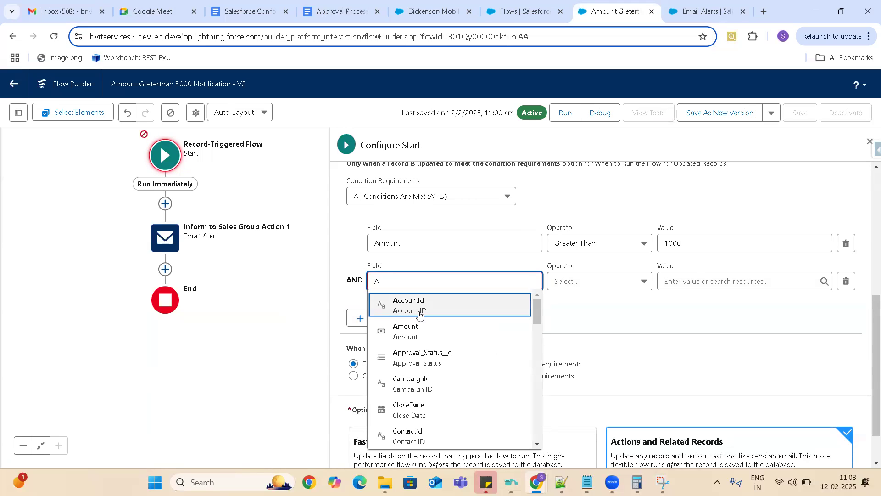
left_click(418, 331)
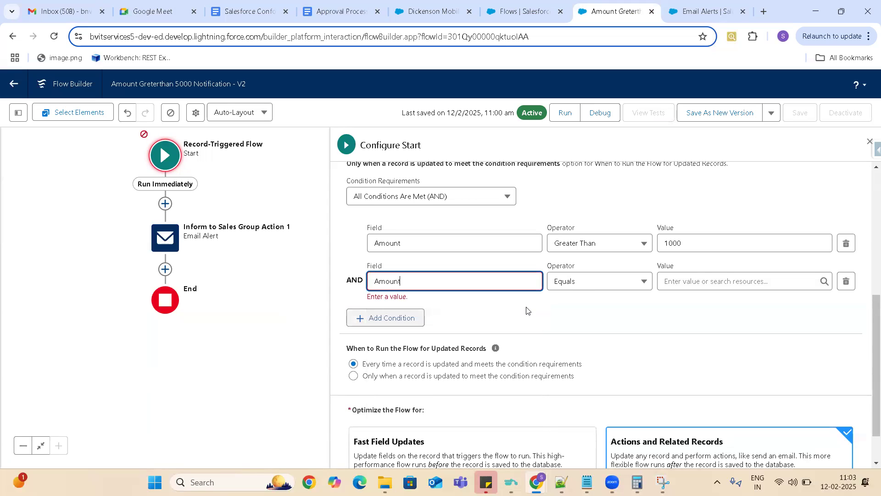
- Set the second Amount condition's operator to Is Changed and its value to $GlobalConstant.True
left_click(582, 285)
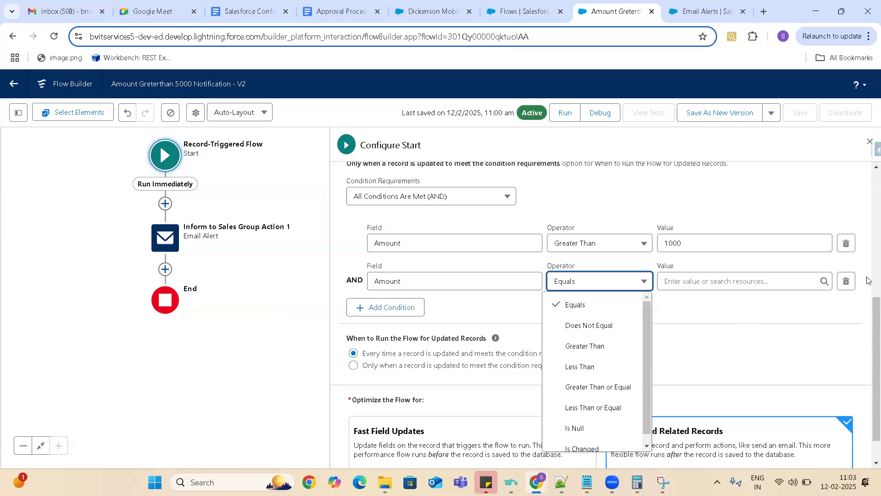
left_click_drag(646, 319, 663, 381)
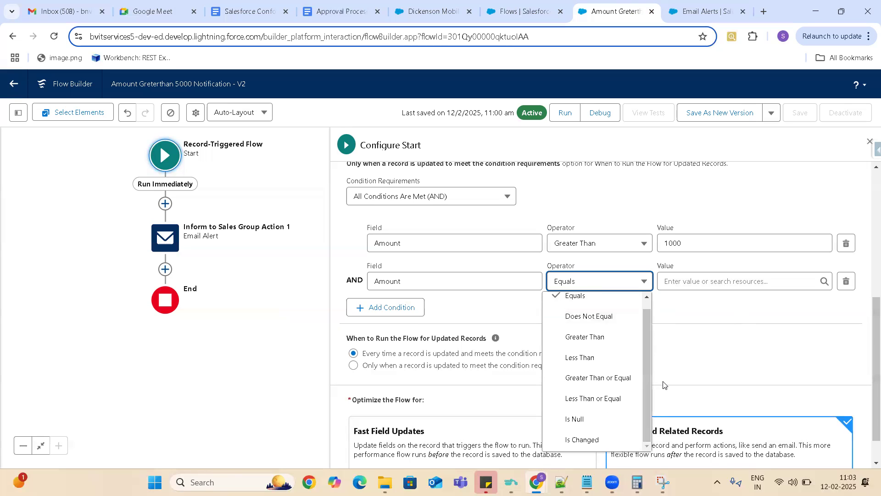
left_click(584, 282)
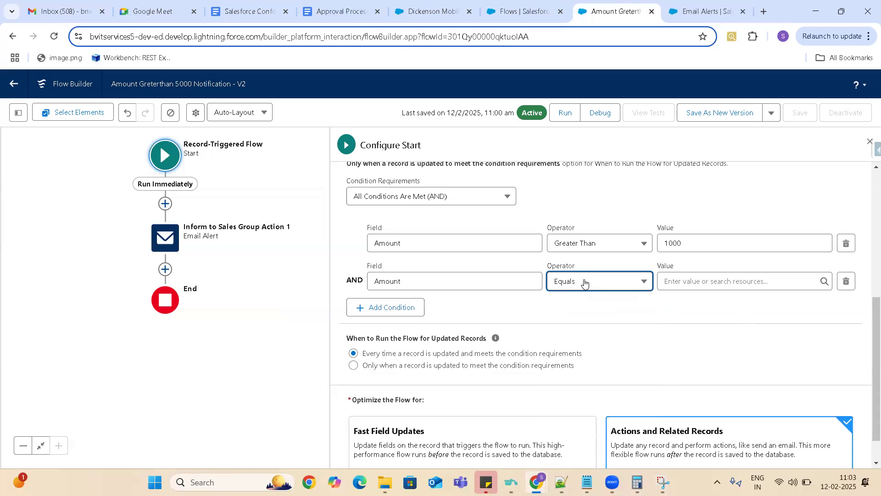
left_click(585, 282)
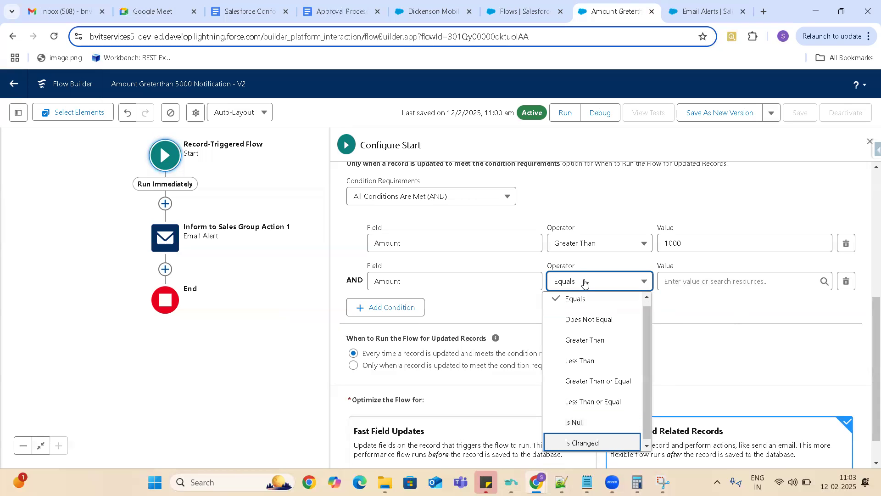
left_click(764, 365)
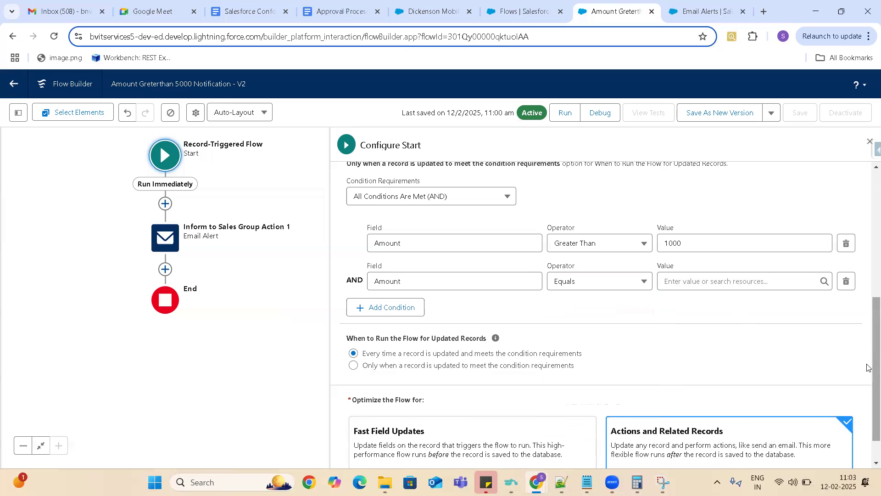
scroll(867, 369, "down", 1)
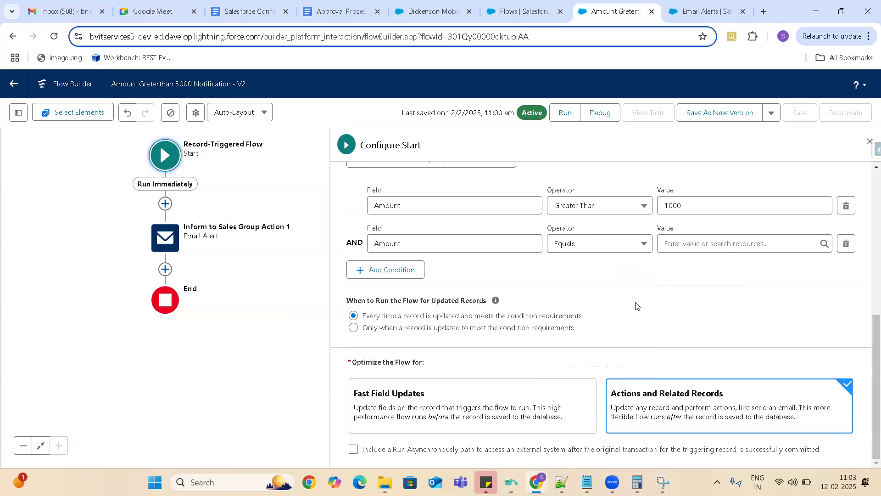
left_click(634, 246)
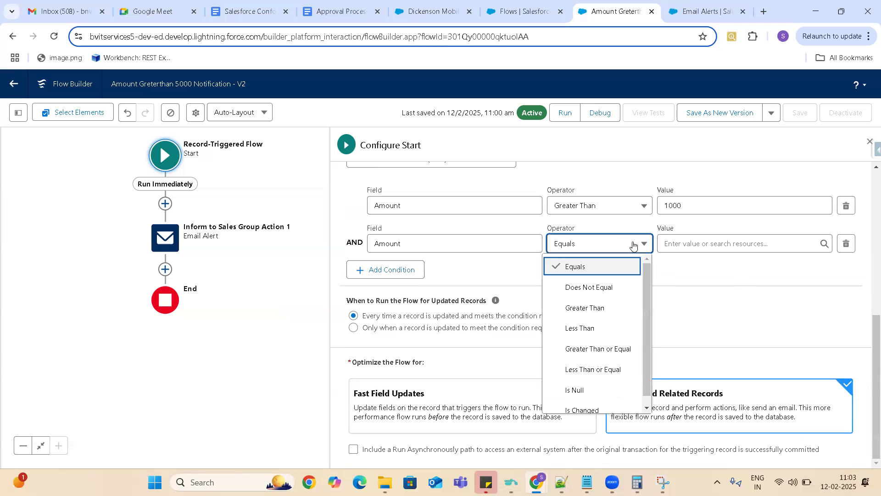
left_click(591, 410)
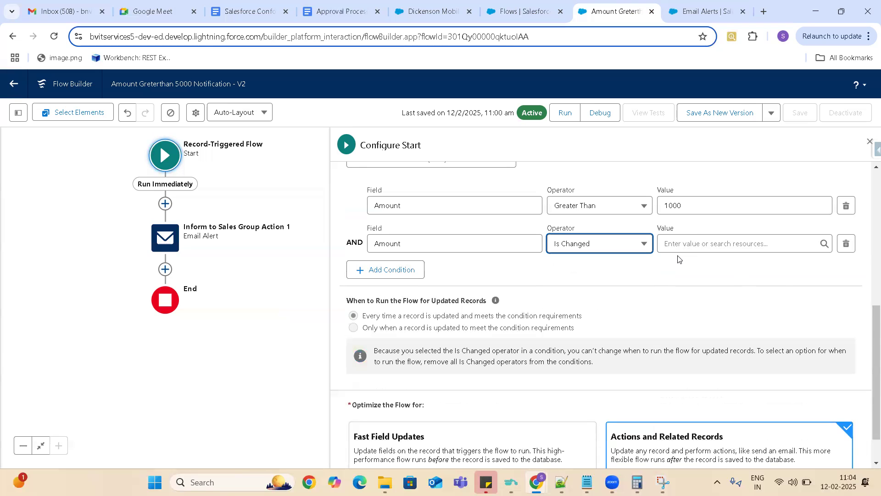
left_click(687, 238)
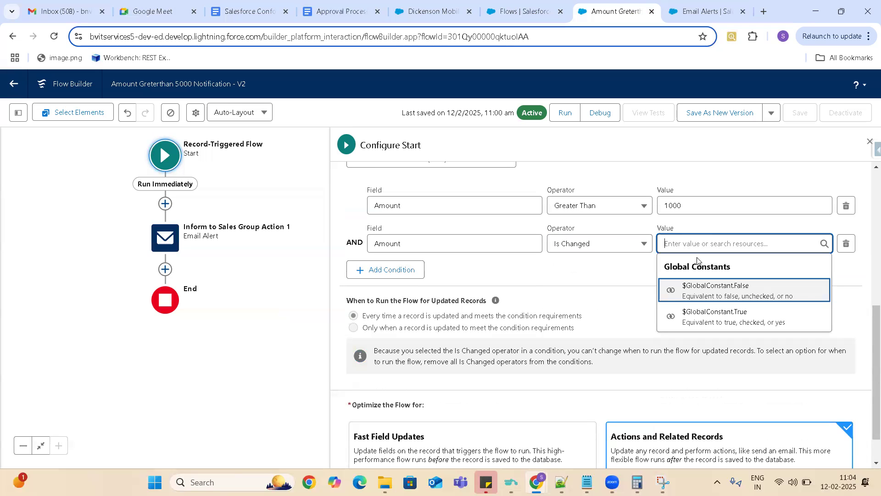
left_click(732, 321)
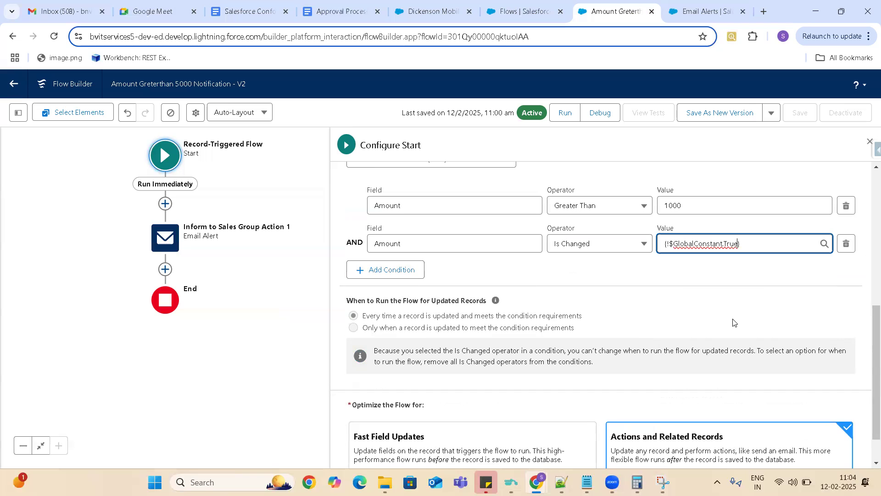
- Save the Amount Greterthan 5000 Notification flow as a new version and activate it
left_click_drag(874, 331, 874, 131)
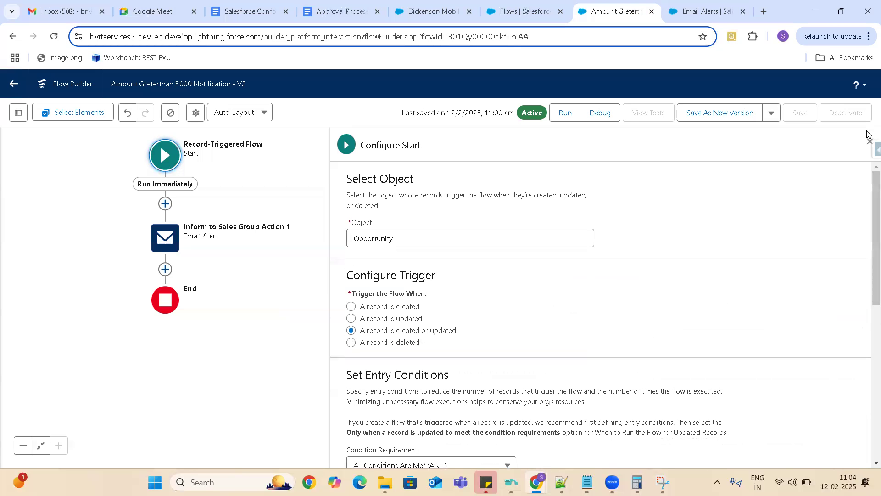
left_click(719, 114)
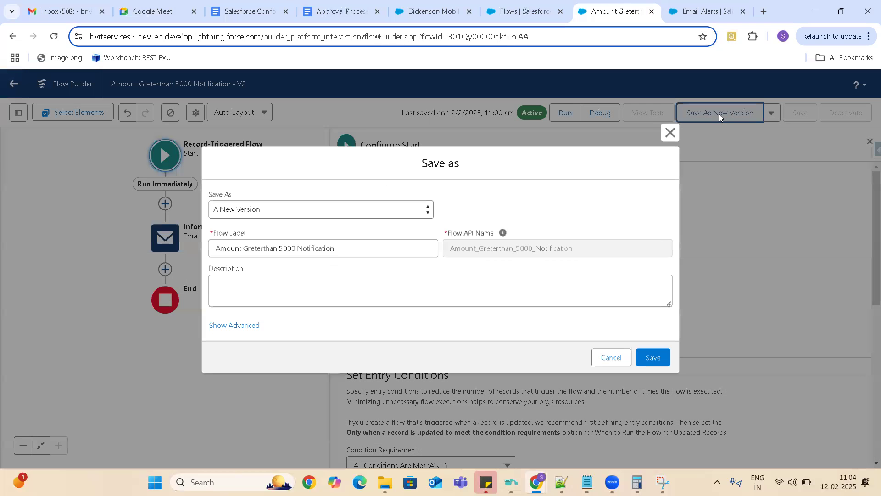
left_click(661, 360)
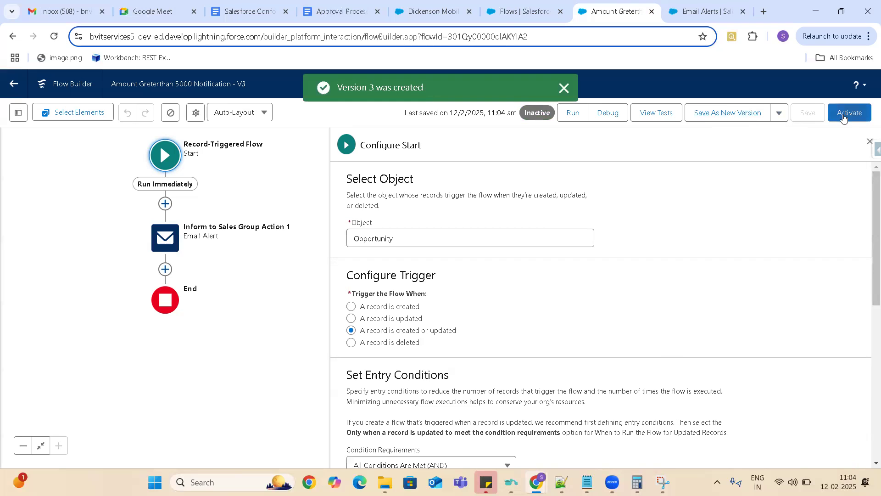
left_click(843, 118)
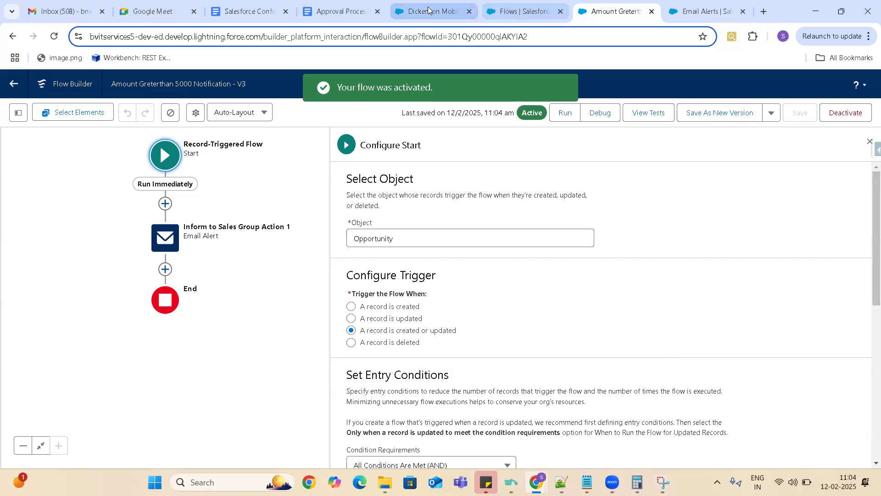
- Switch to the Dickenson Mobile Generators opportunity, set Delivery/Installation Status to Yet to begin and save the record
mouse_move(523, 14)
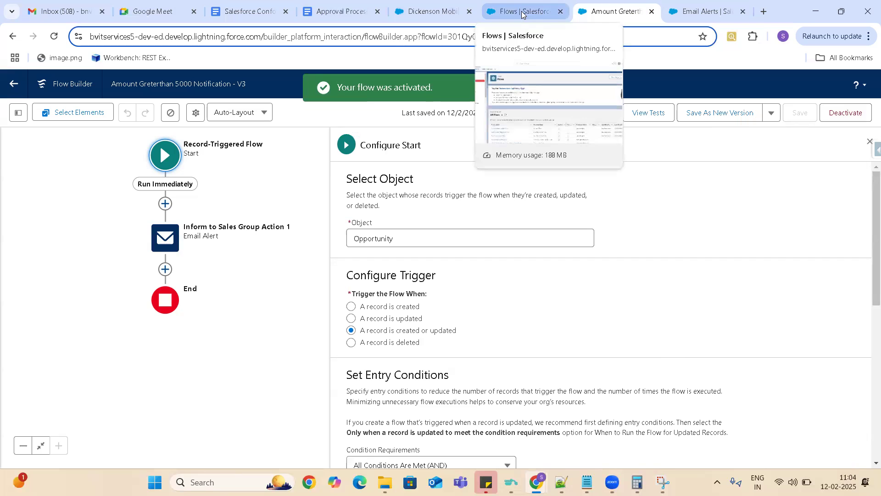
left_click(435, 16)
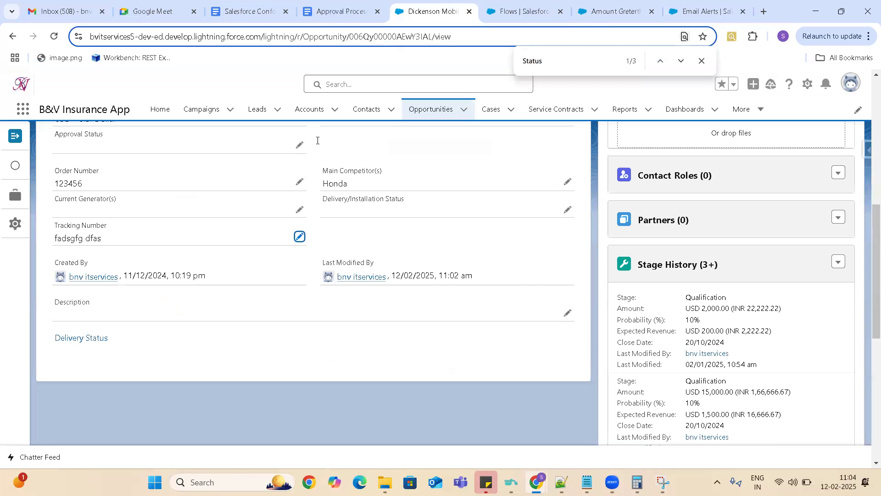
left_click(567, 211)
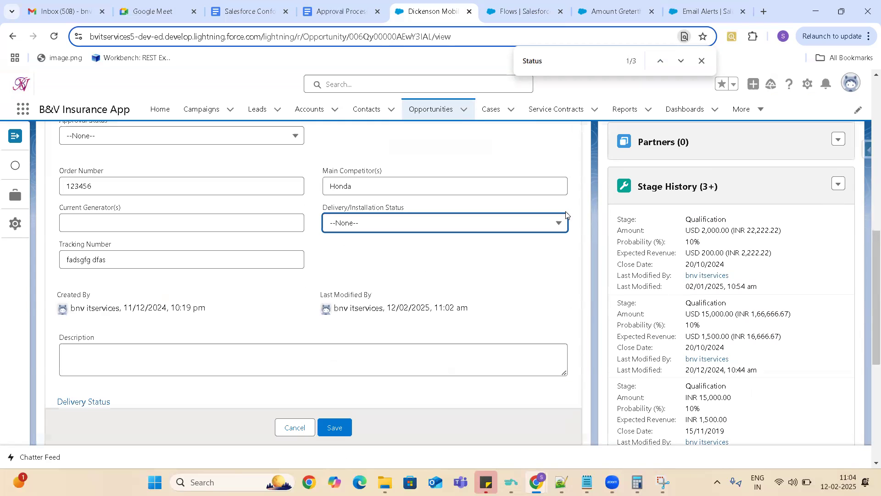
left_click(469, 225)
left_click(367, 286)
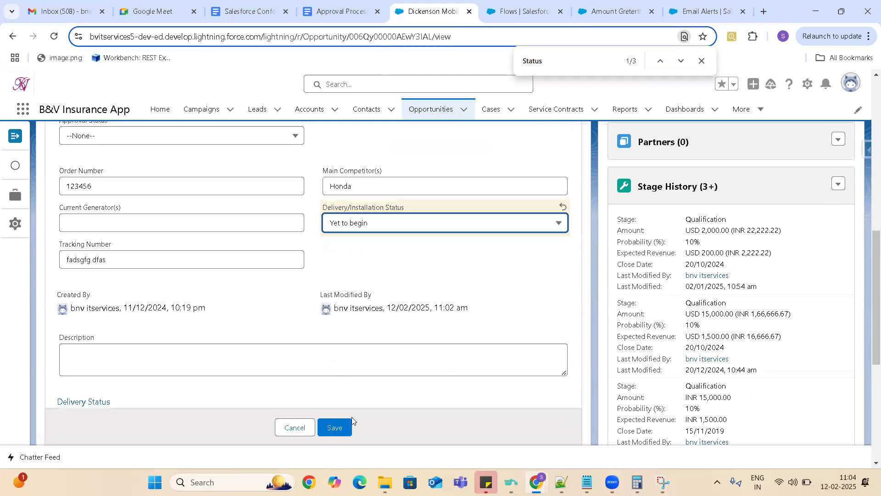
left_click(333, 426)
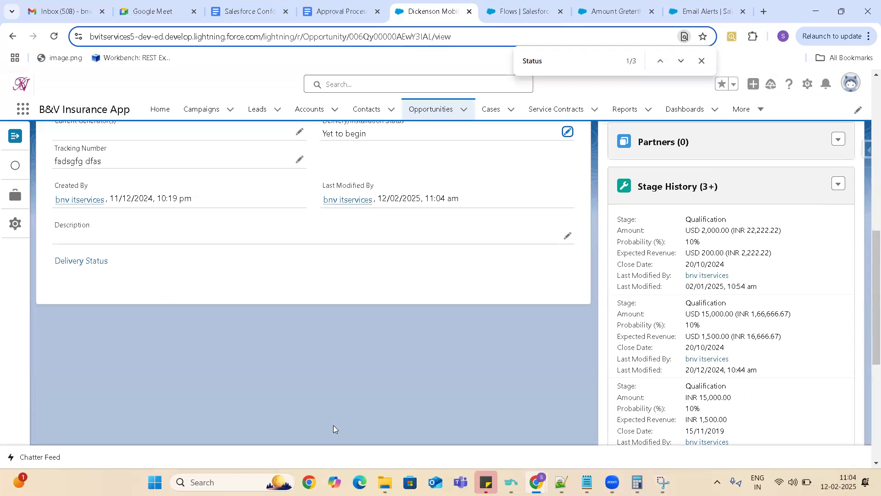
- Reload Gmail to check whether the status edit sent an alert email, and go back to the flow in Flow Builder
left_click(62, 12)
left_click(54, 38)
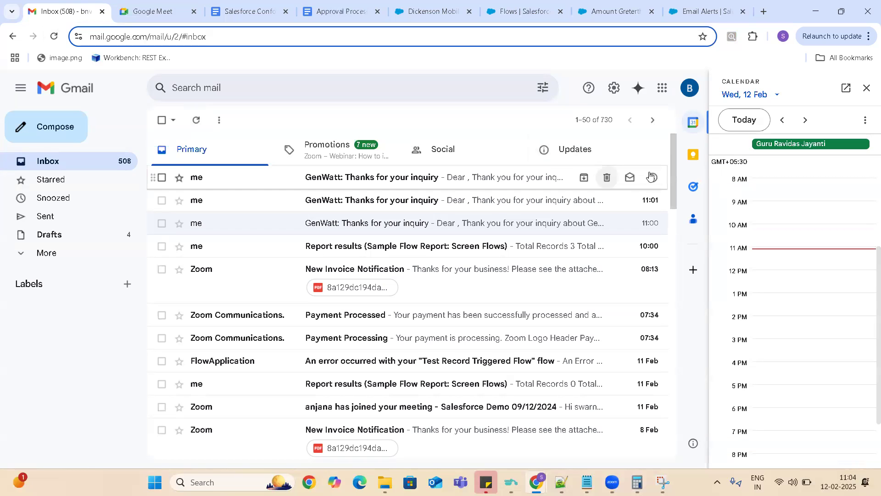
left_click(603, 12)
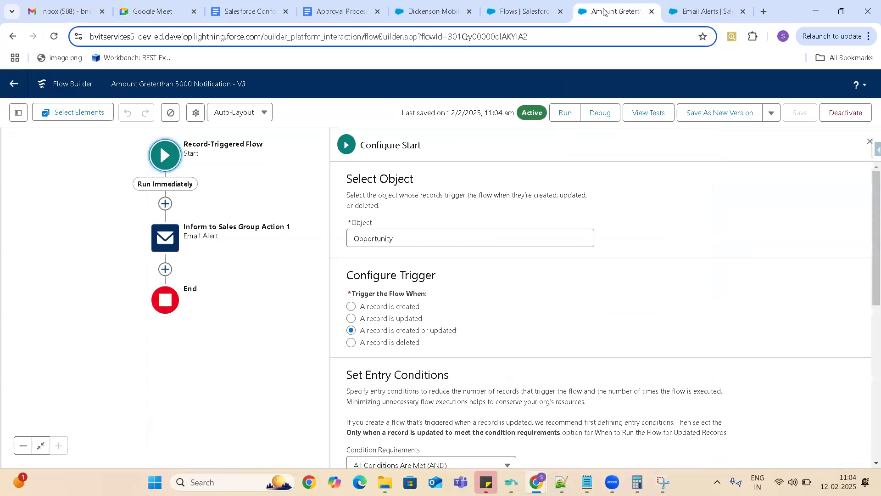
- Add a scheduled path labelled After 30 Min to the flow's Start element
left_click(433, 12)
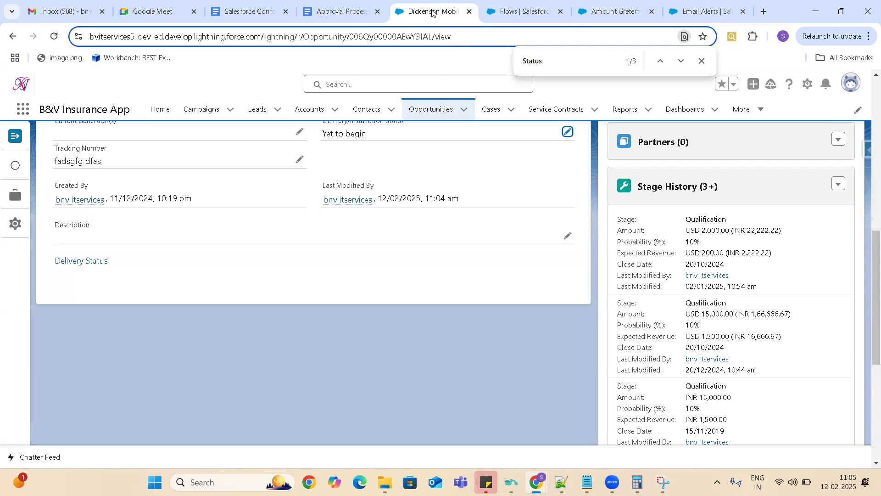
left_click(618, 14)
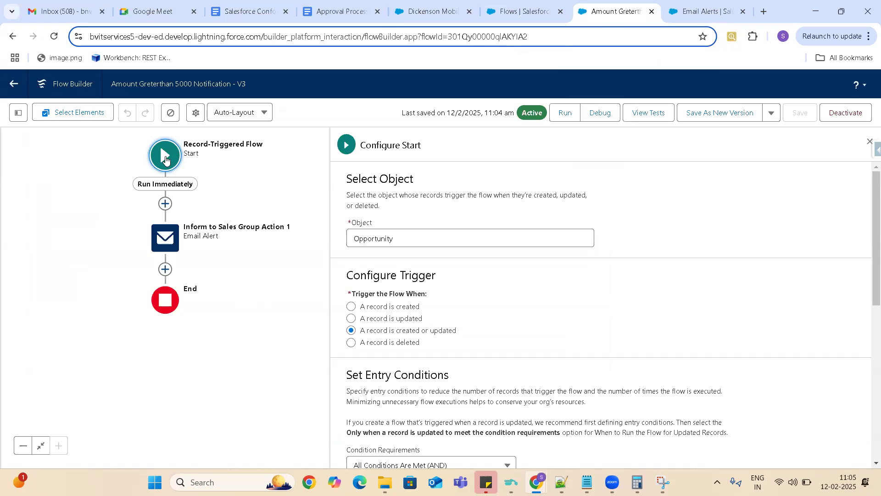
left_click(165, 160)
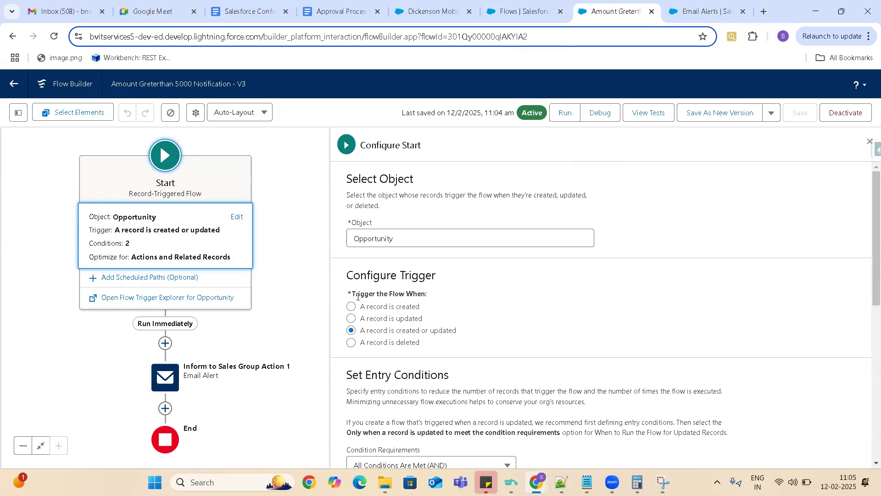
left_click(158, 279)
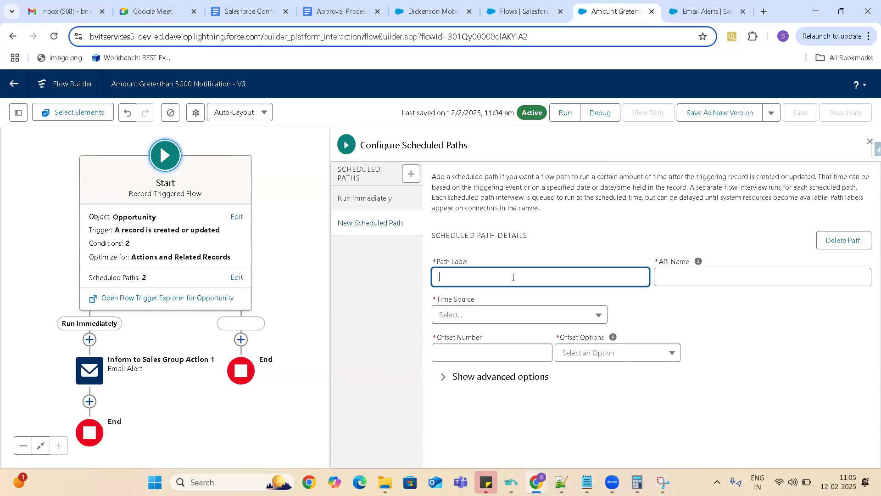
type("After 30 Min")
- Set the After 30 Min path's time source to Opportunity: Created Date, with an offset of 30 Minutes After
left_click(493, 315)
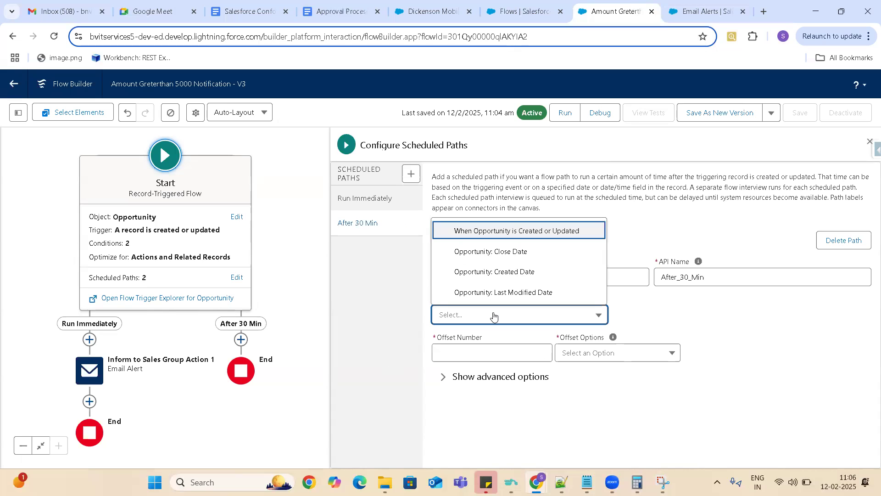
left_click(499, 273)
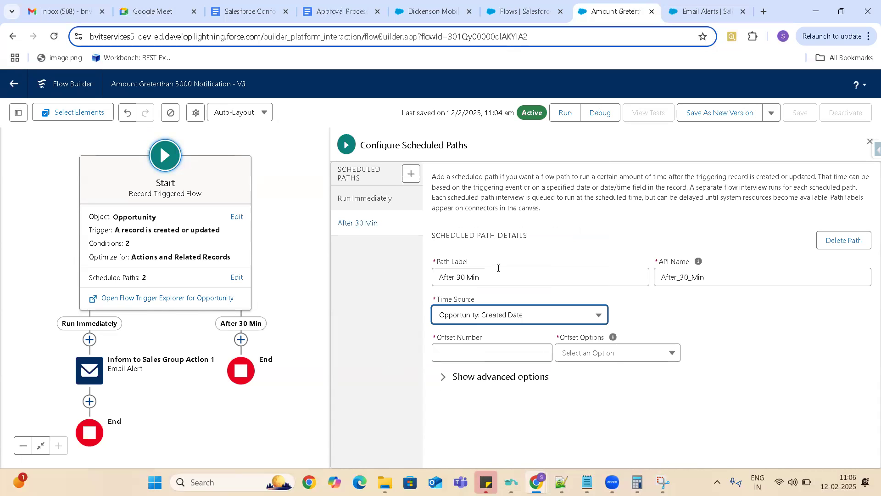
left_click(508, 353)
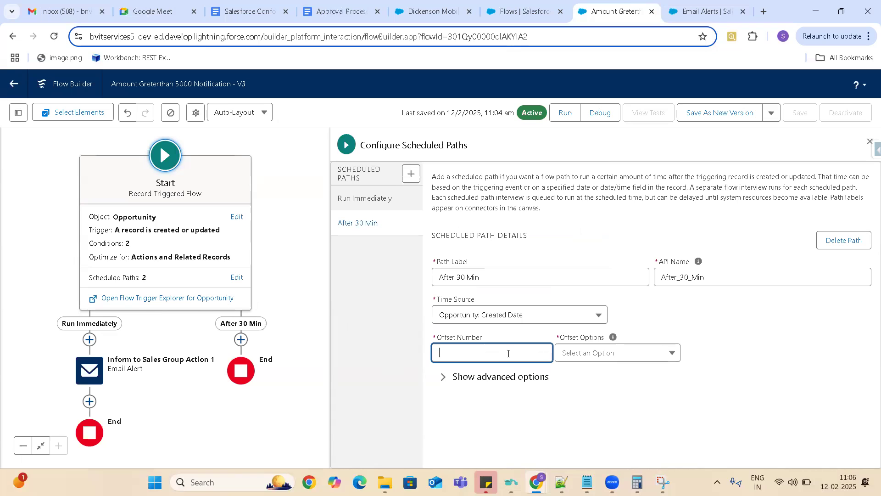
type("30")
left_click(591, 354)
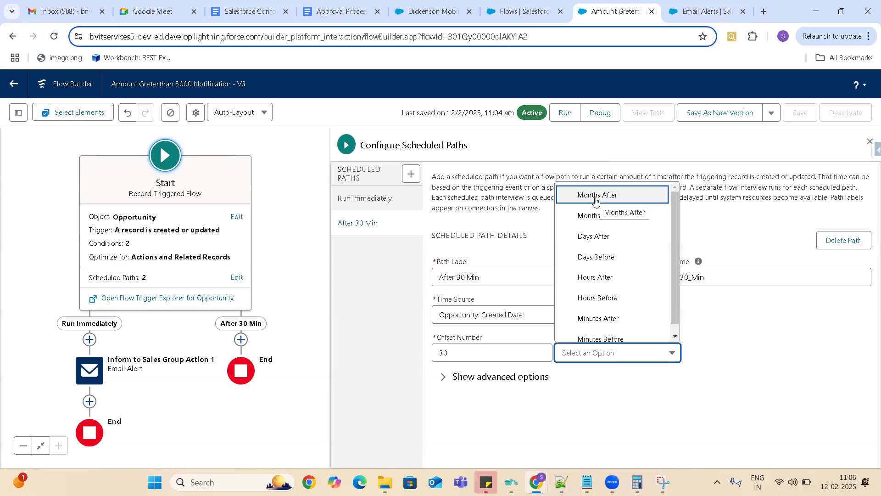
left_click(609, 324)
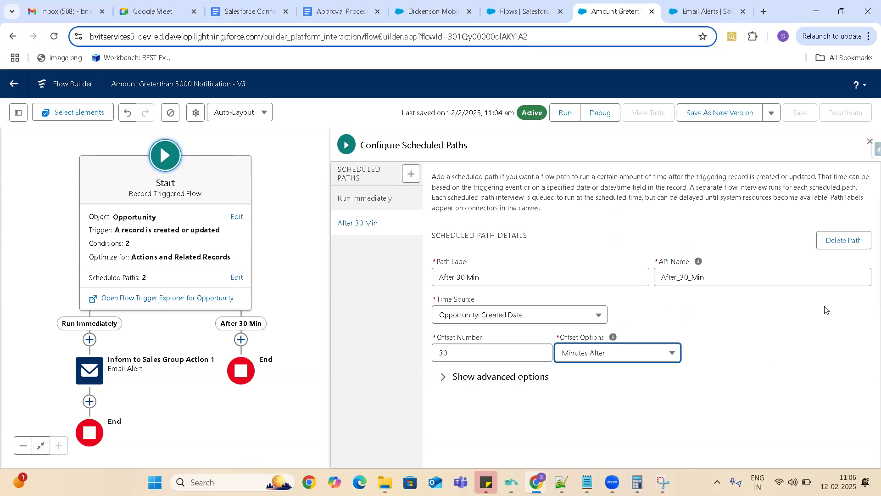
left_click(273, 423)
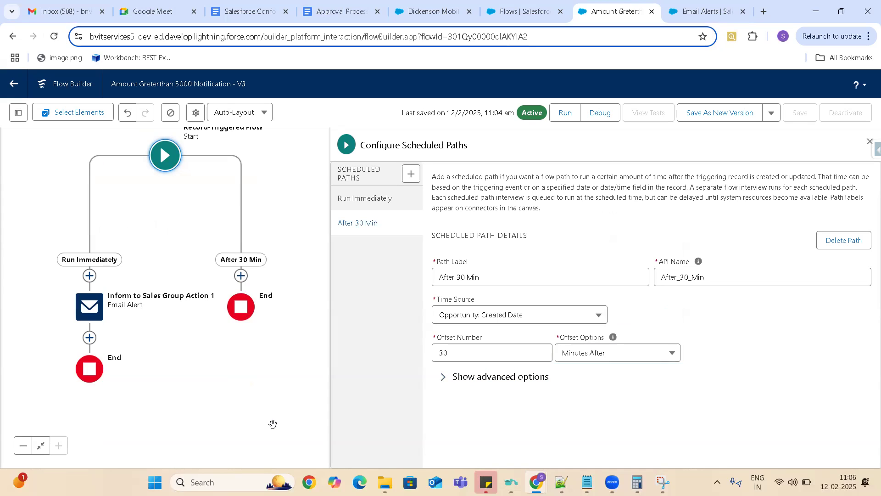
- Save the Amount Greterthan 5000 Notification flow as a new version and dismiss the error list
left_click(722, 117)
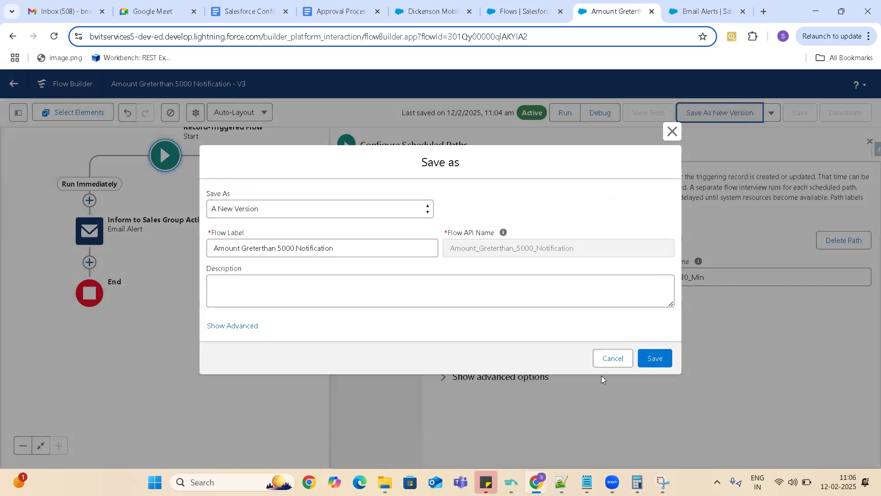
left_click(657, 359)
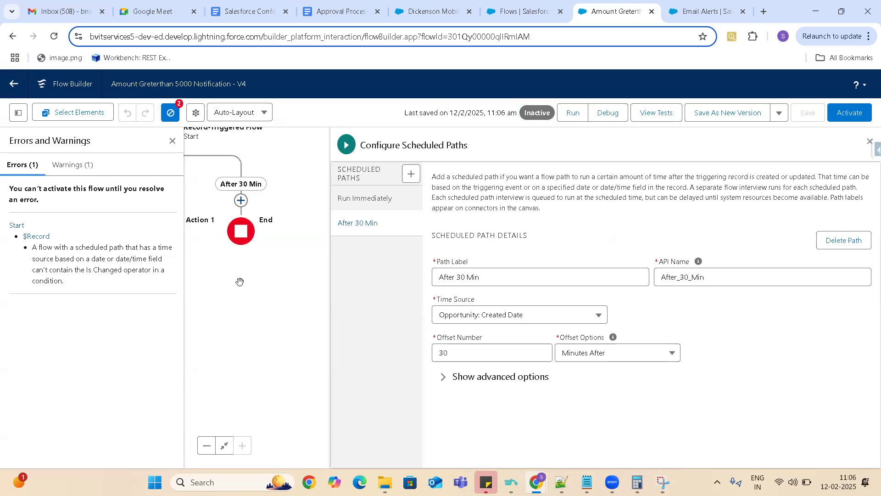
left_click(173, 141)
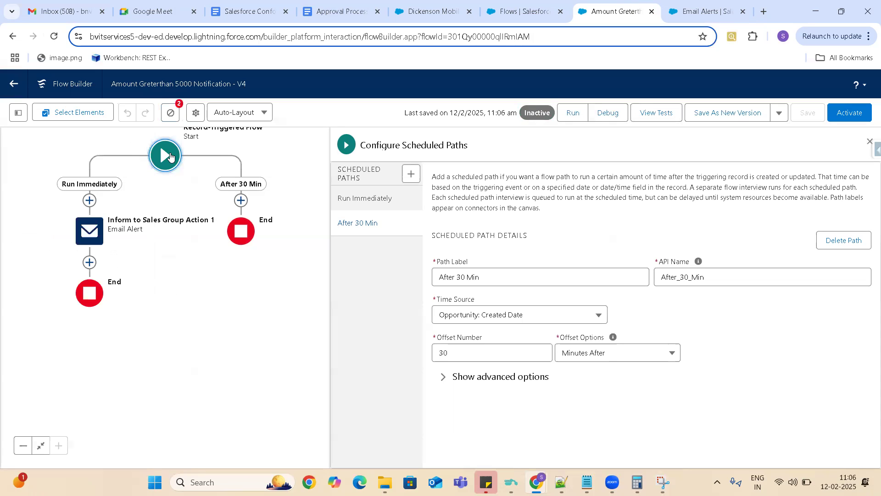
- Delete the Amount Is Changed entry condition and run the flow only when a record is updated to meet the condition requirements
left_click(169, 156)
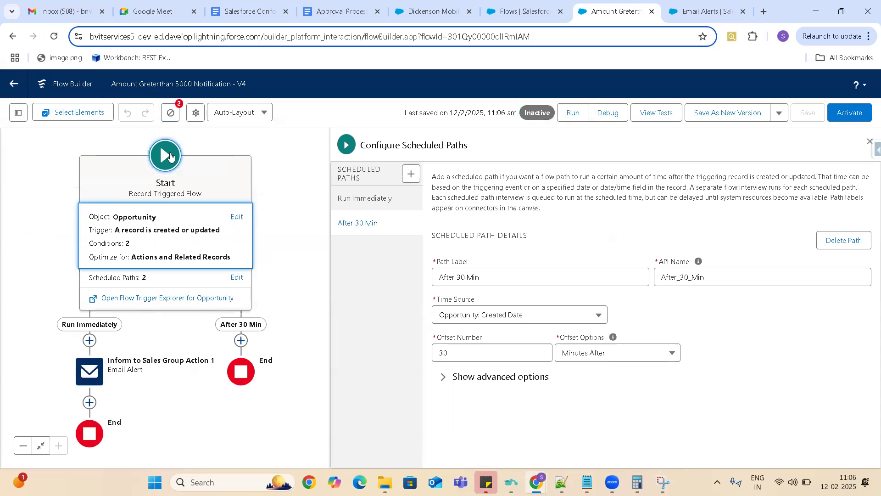
left_click(237, 217)
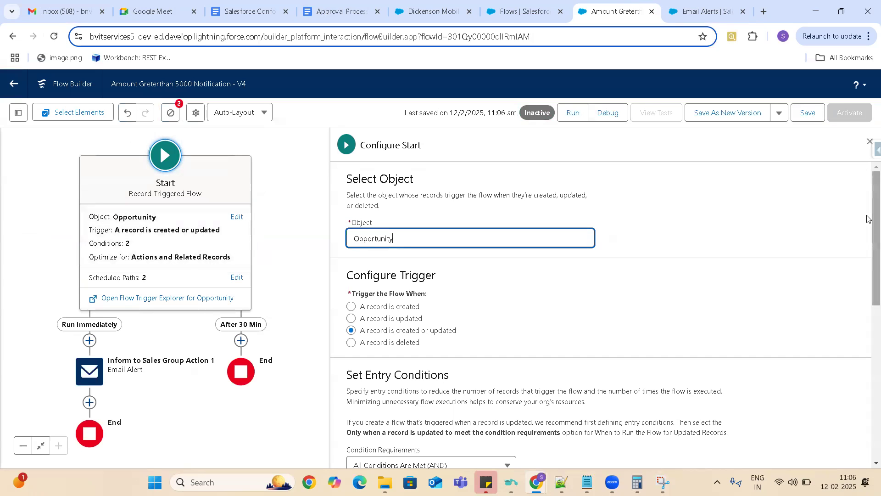
right_click(870, 291)
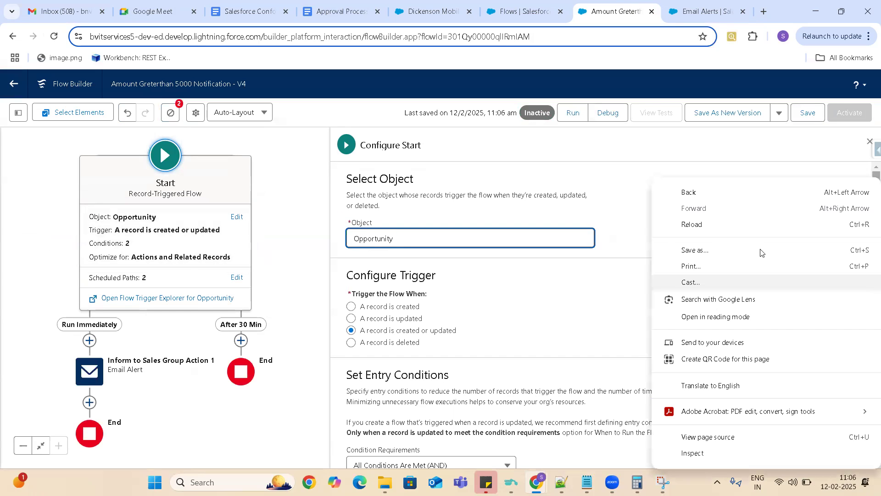
left_click(594, 303)
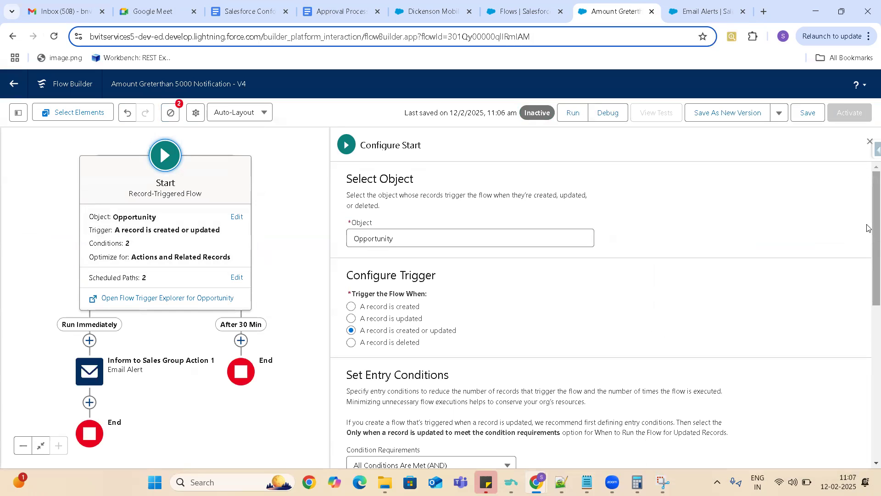
scroll(868, 225, "down", 7)
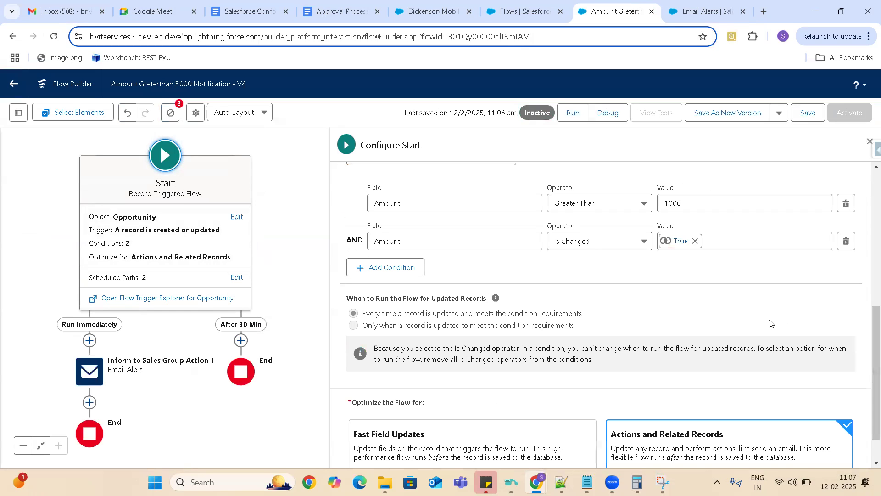
left_click(847, 243)
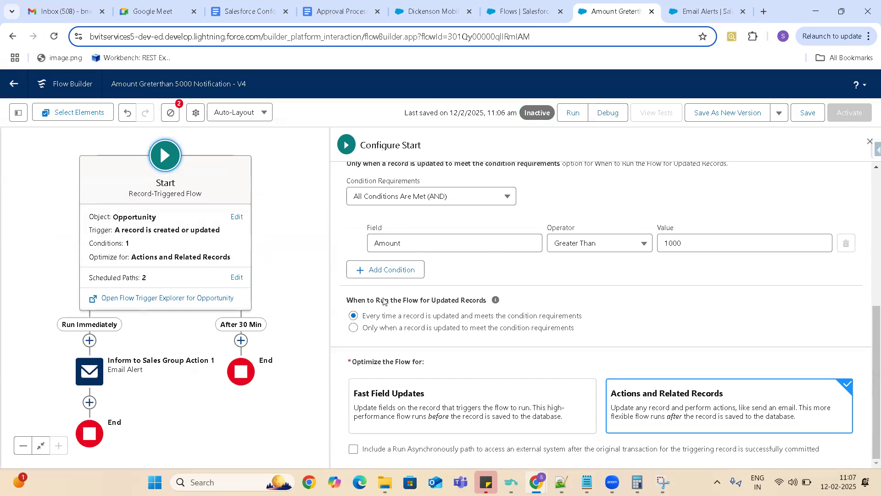
left_click(353, 328)
- Save the changed entry conditions in the current flow version and activate it
left_click(345, 15)
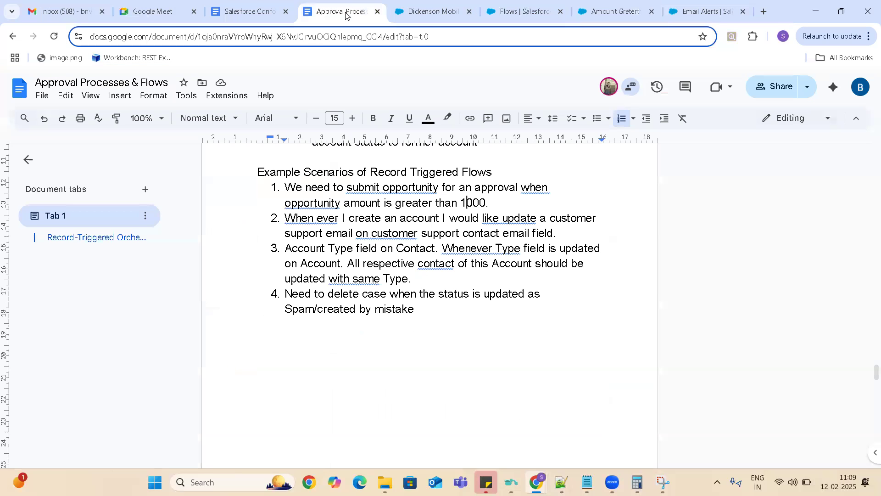
left_click(614, 10)
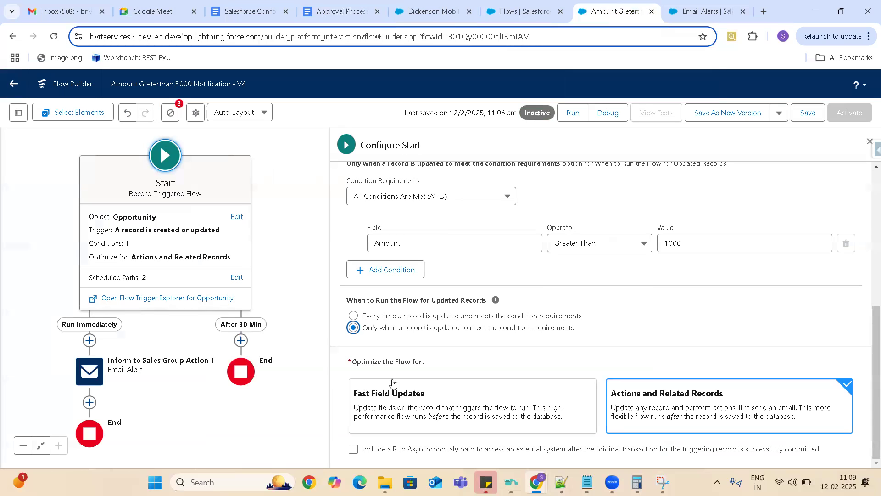
scroll(290, 195, "down", 3)
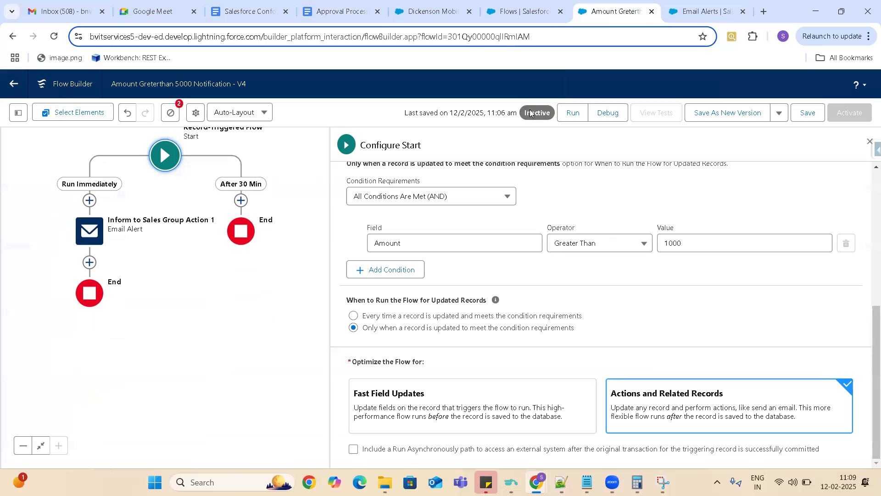
left_click(808, 115)
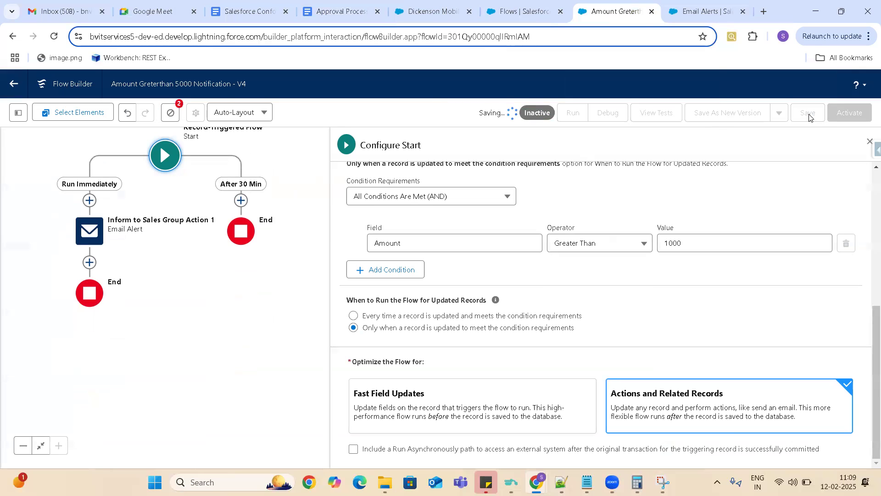
left_click(846, 114)
- Switch to Snipping Tool and capture the flow canvas showing the Run Immediately and After 30 Min paths
left_click_drag(286, 180, 285, 239)
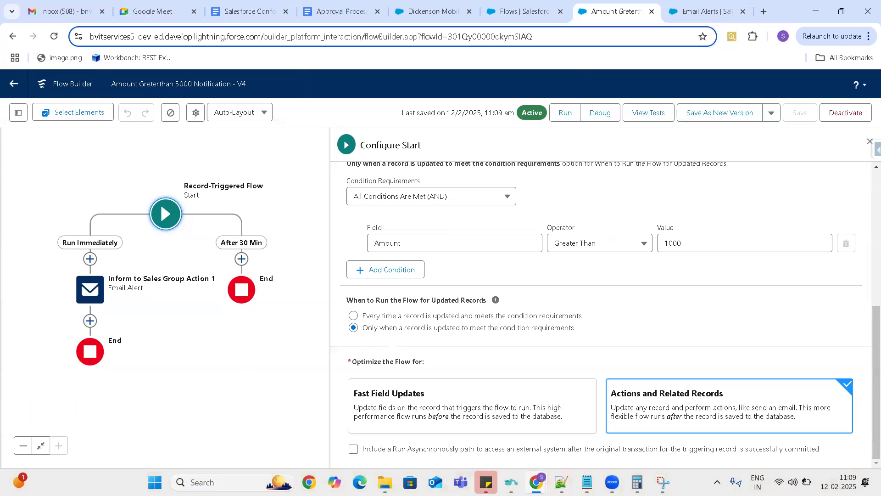
left_click(662, 482)
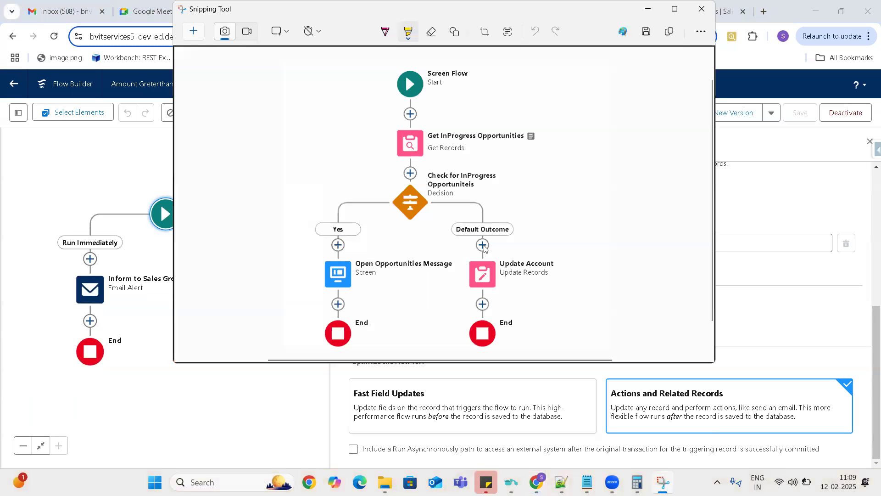
left_click(196, 32)
left_click_drag(7, 131, 324, 368)
left_click_drag(322, 405, 322, 406)
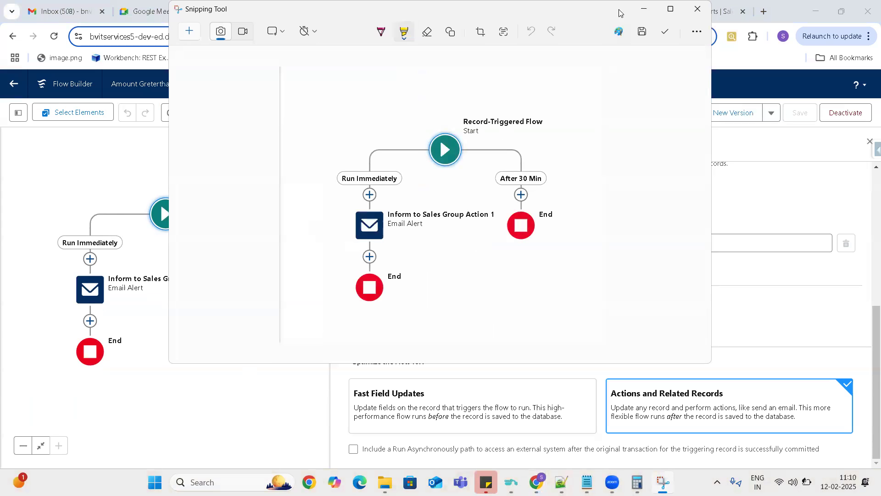
left_click(644, 9)
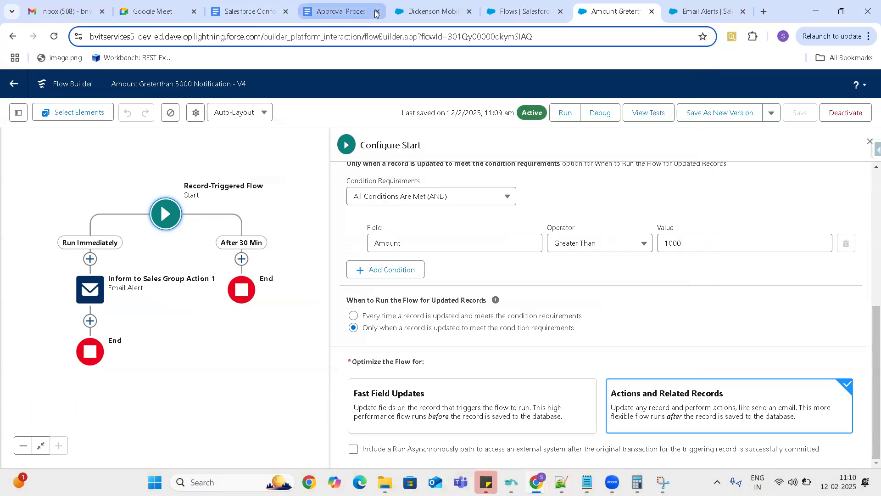
- Switch to the Approval Processes & Flows document and paste the flow screenshot below the record-triggered flow scenarios, leaving room for text beneath it
left_click(346, 13)
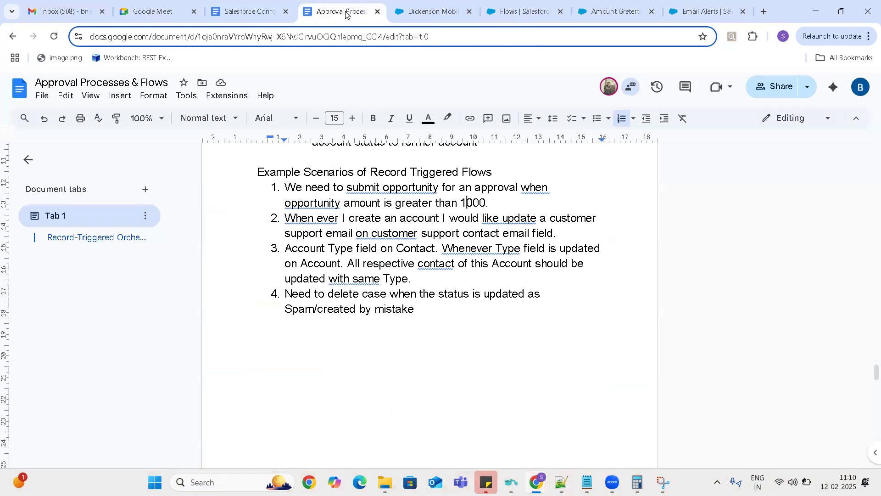
left_click(259, 337)
key("ctrl+v")
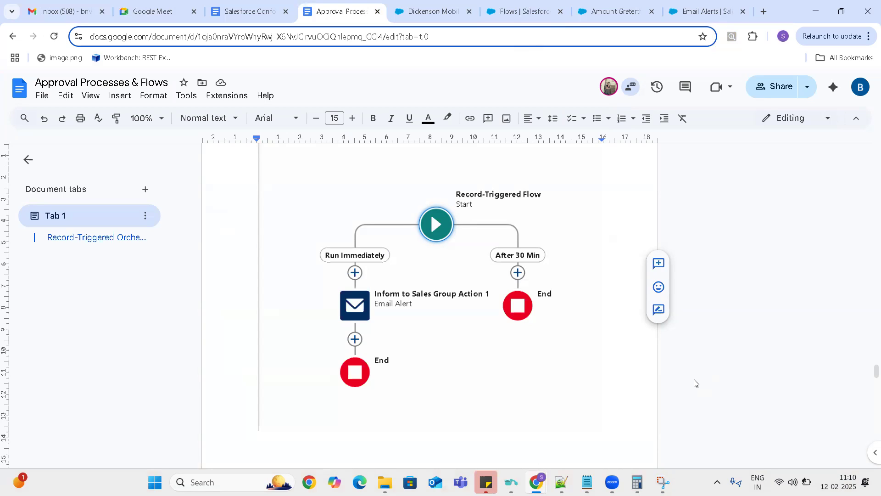
key("Return")
key("Return")
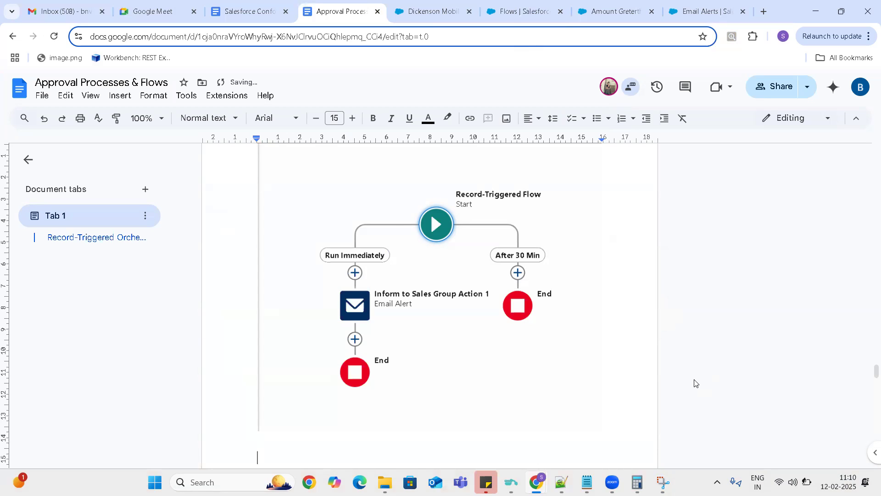
- Begin a note below the flow screenshot with "But major challenge that we are seeing with record triggered flows are"
type("But major challenge")
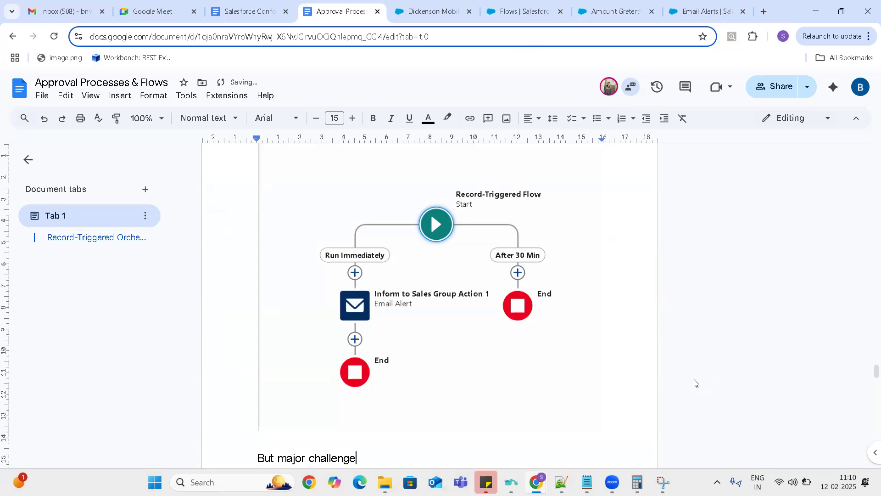
type(" that")
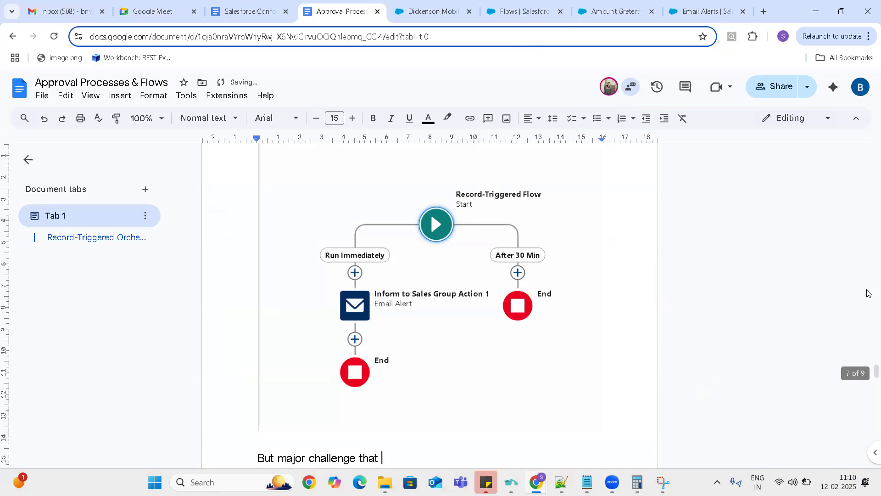
scroll(868, 372, "down", 4)
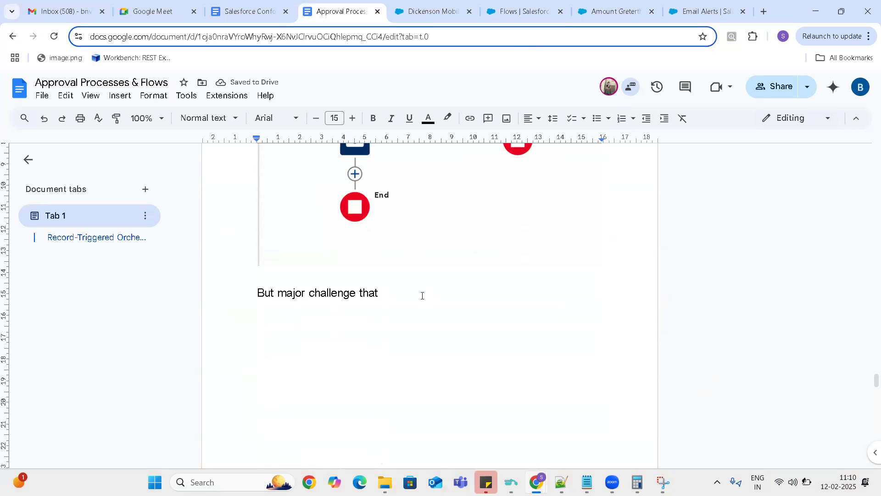
type("we are seeing with sche")
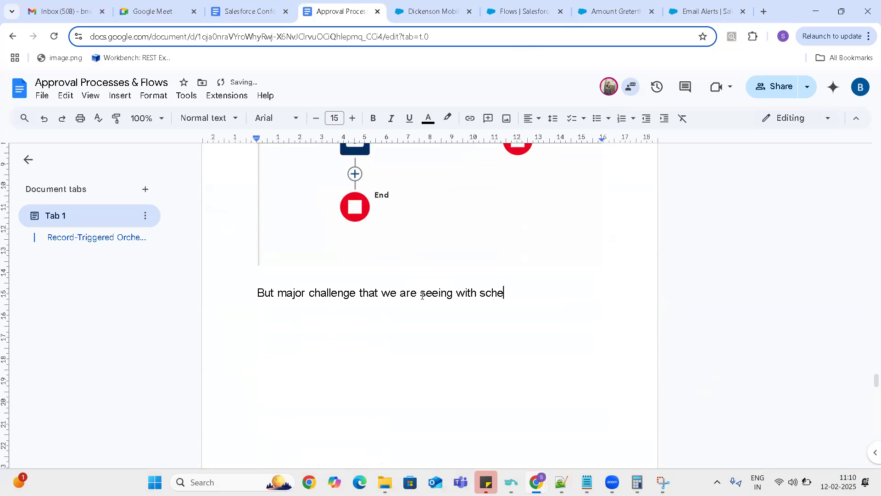
type("duled")
key("BackSpace")
key("BackSpace")
key("BackSpace")
key("BackSpace")
key("BackSpace")
key("BackSpace")
key("BackSpace")
key("BackSpace")
key("BackSpace")
key("BackSpace")
type("record triggered flows are")
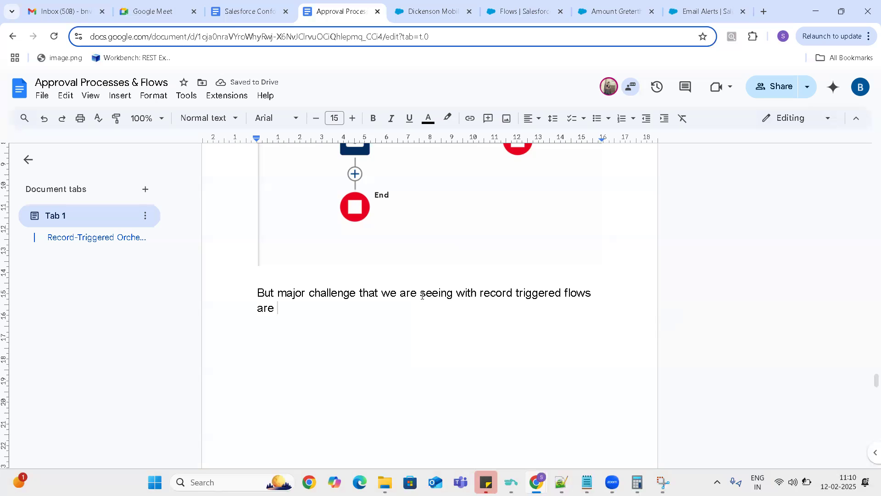
type(" 60% of the tie")
- Continue the challenge sentence with "60% of the times scheduled actions are not working as expected"
key("BackSpace")
type("m")
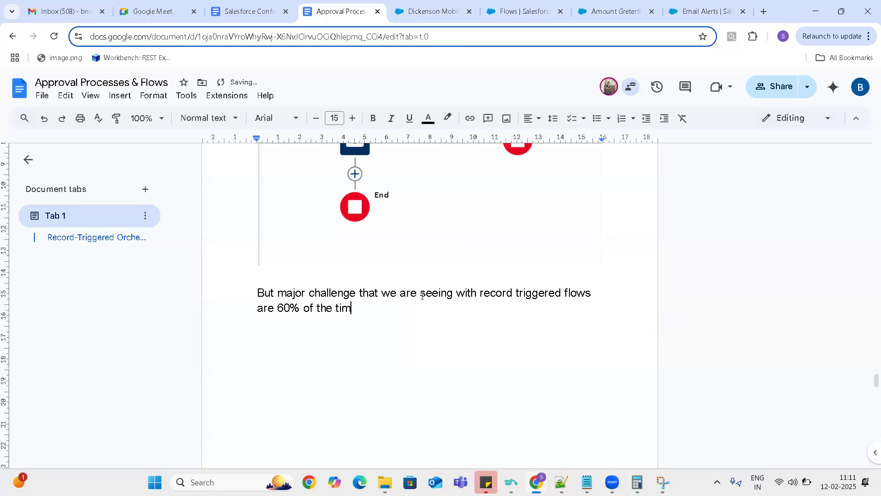
type("es scheduled actions ")
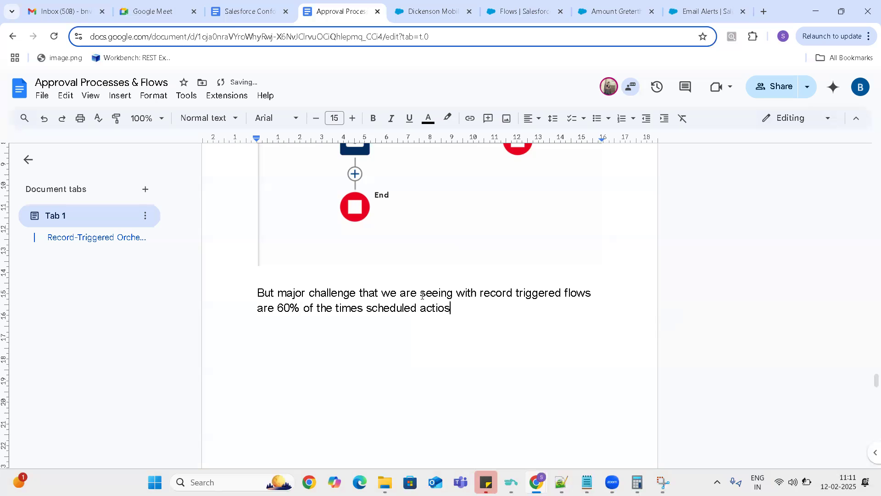
type("are not working as expected")
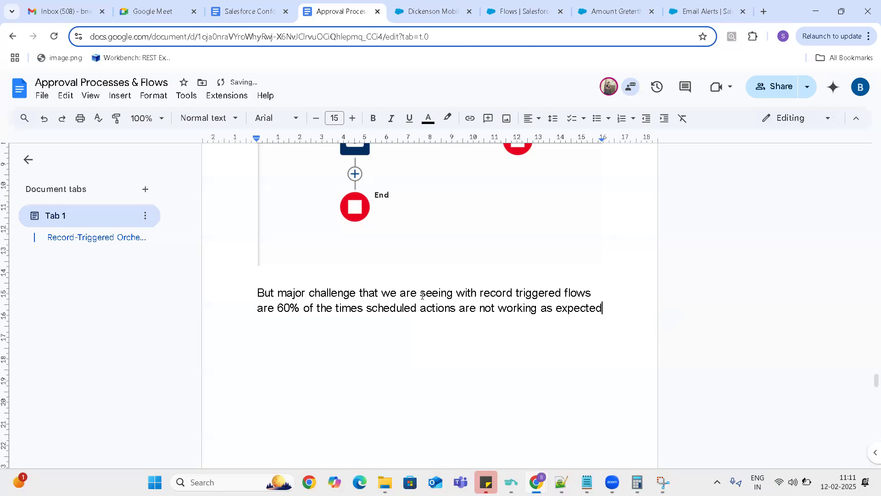
type(". ")
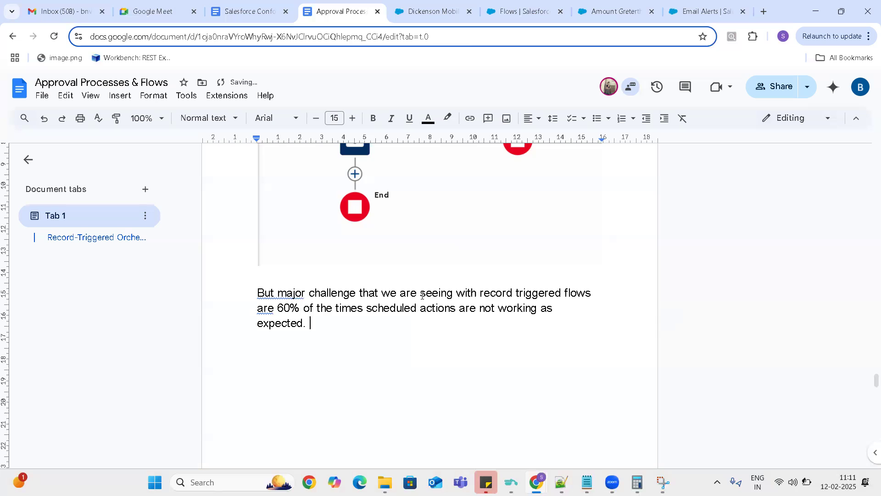
type("Not able to see what h")
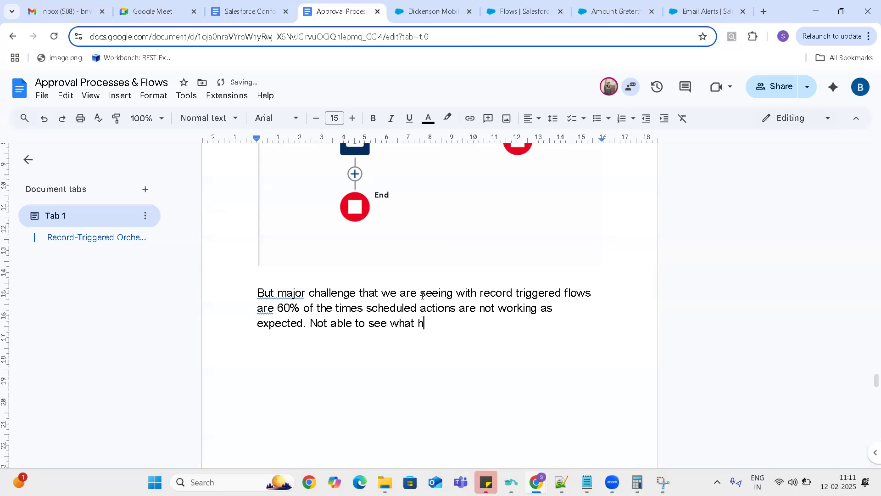
- End the challenge sentence with a period and add "Not able to see what happened through the logs also."
type("appened throgu")
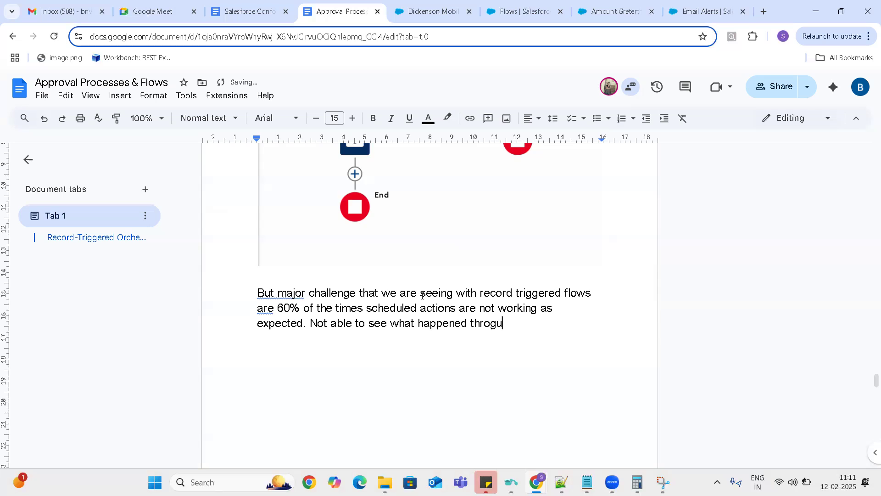
key("BackSpace")
key("BackSpace")
type("ugh the logs also.")
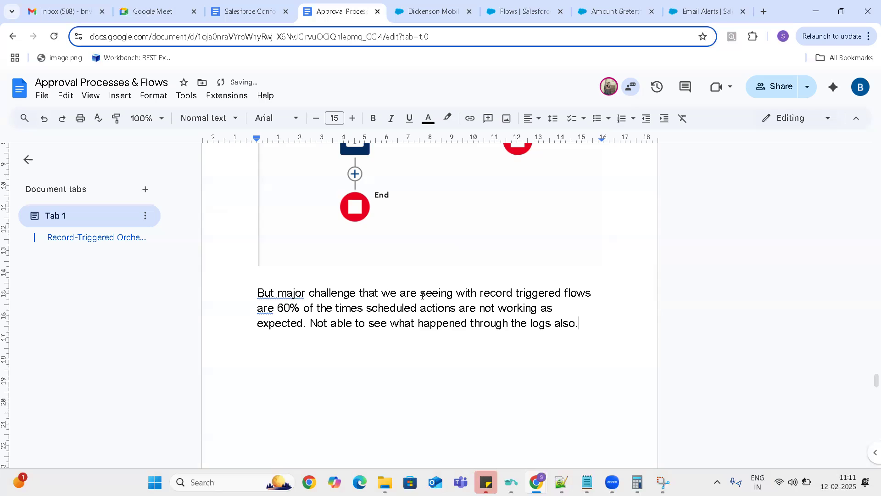
type(" Because of thsi")
- Finish the challenge note with the sentence "Because of this we have to move these actions to APEX."
key("BackSpace")
key("BackSpace")
type("is")
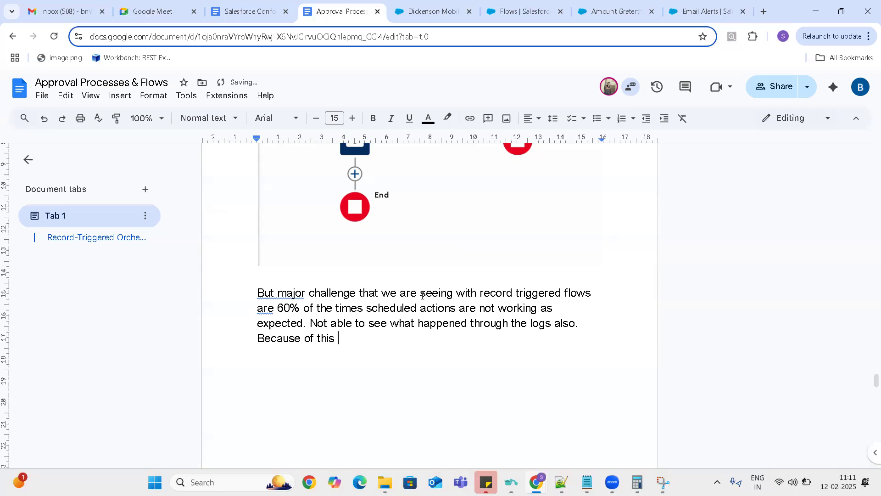
type(" we have m")
key("BackSpace")
type("tom")
key("BackSpace")
type("move")
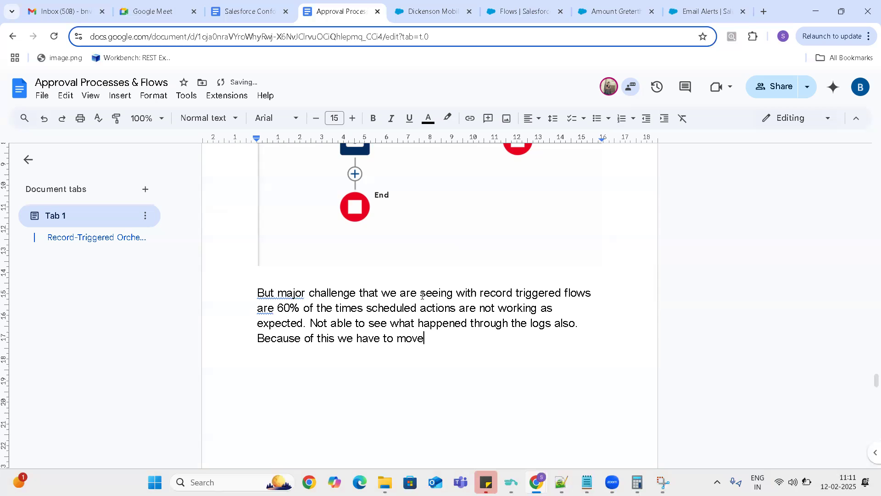
type(" these actions t")
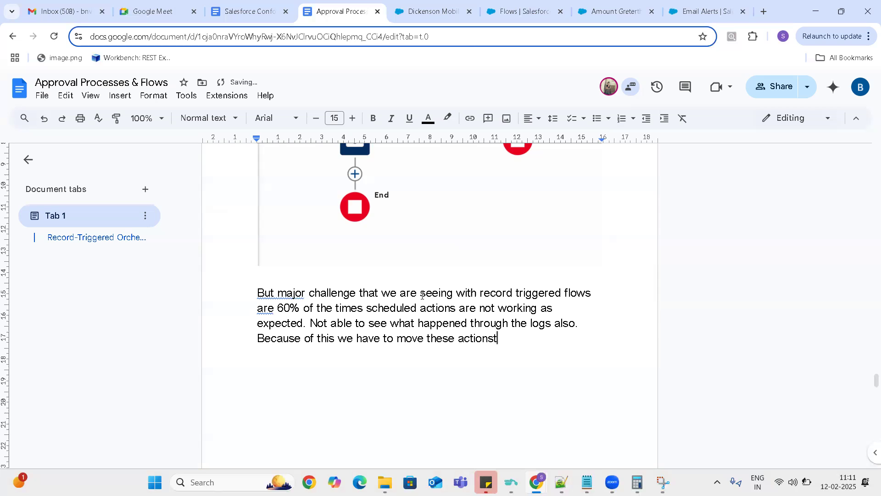
type("o APEX.")
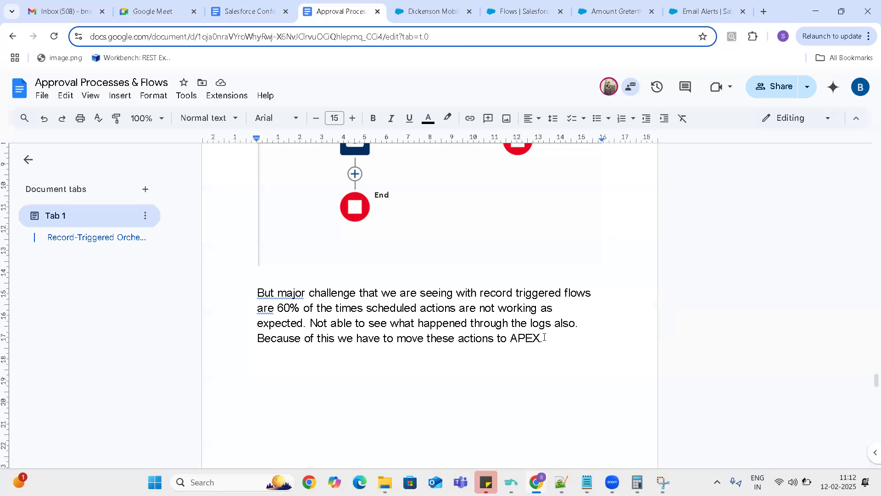
- Add two line breaks after the challenge paragraph to start a new line beneath it
left_click_drag(546, 337, 257, 287)
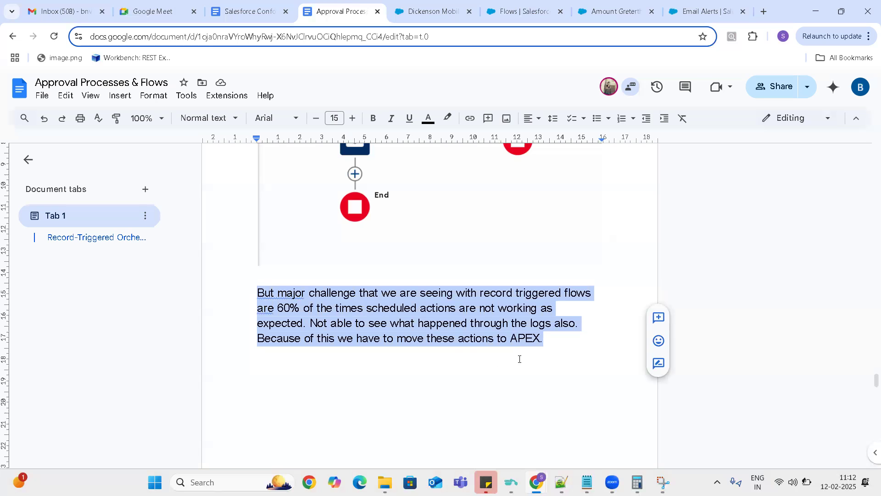
left_click(549, 341)
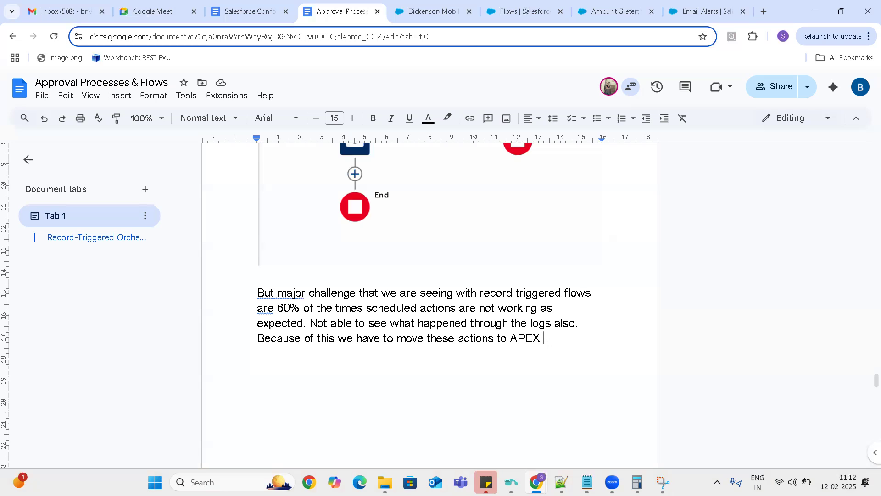
key("Return")
key("Return")
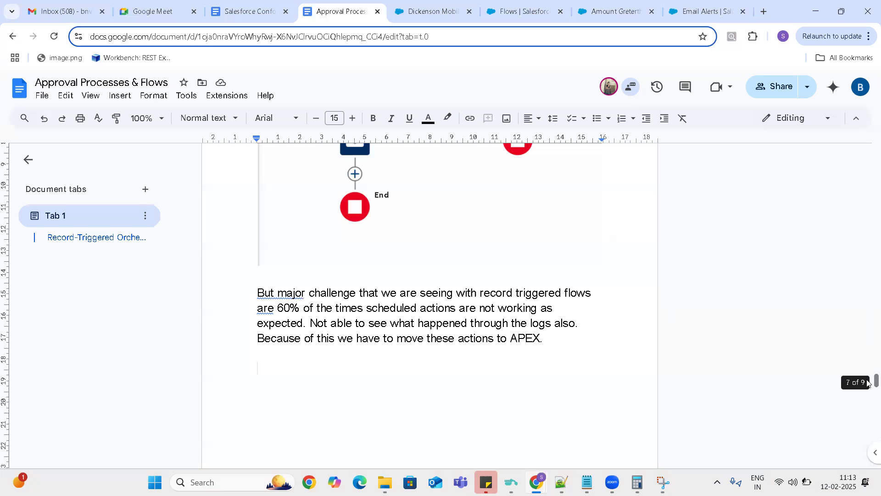
- Go back to the Example Scenarios of Record Triggered Flows list and review scenarios 2 to 4
left_click_drag(867, 384, 867, 346)
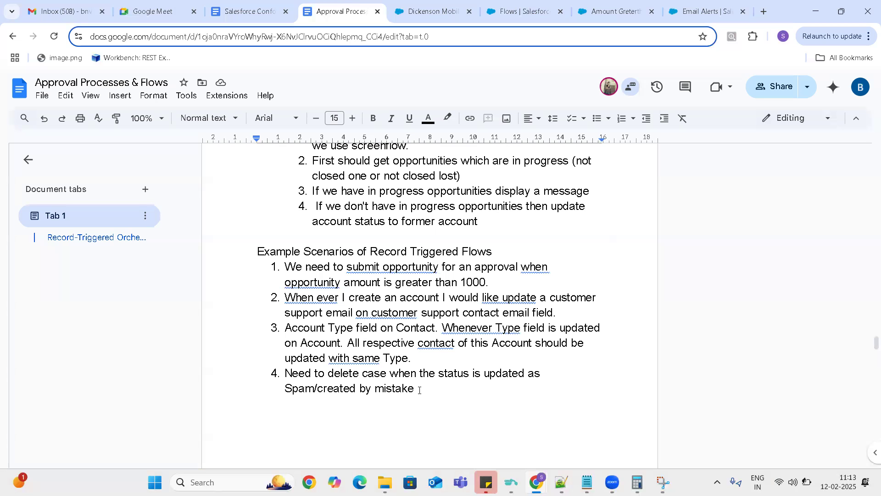
left_click_drag(419, 390, 281, 303)
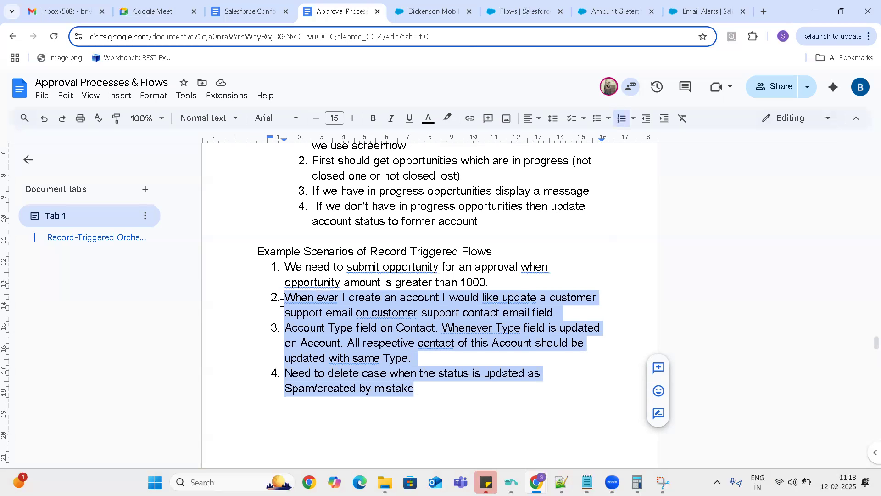
left_click(421, 390)
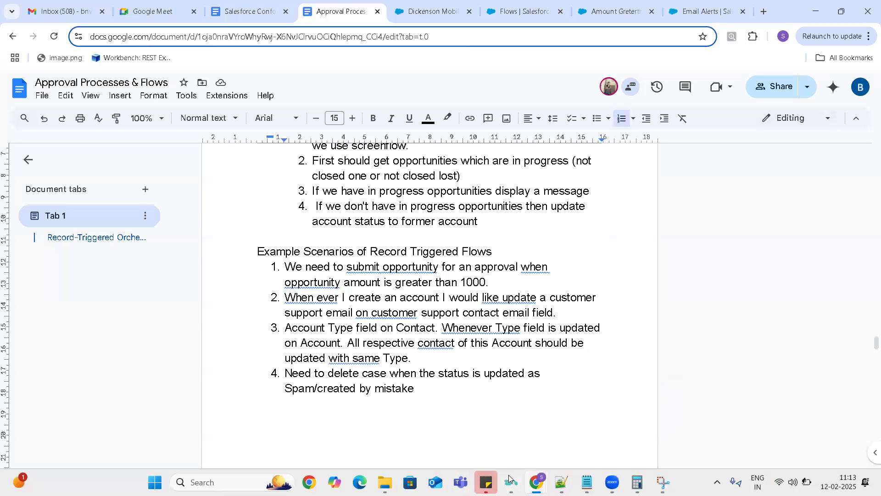
left_click(595, 254)
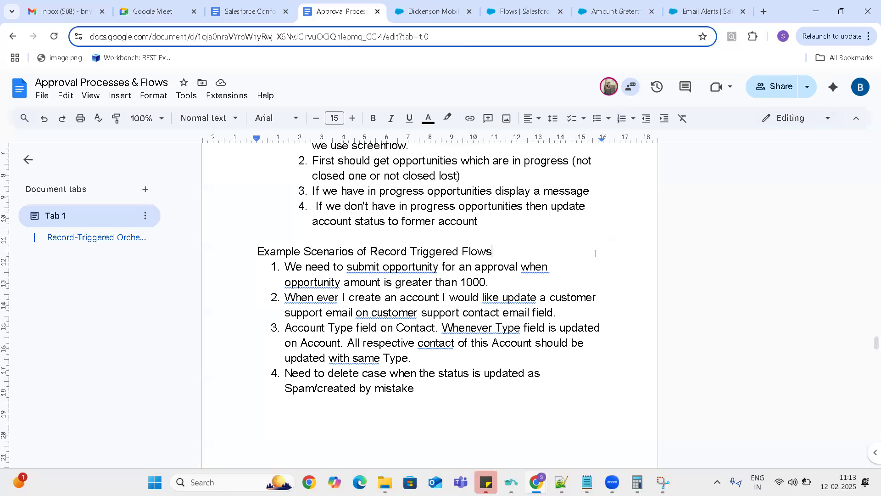